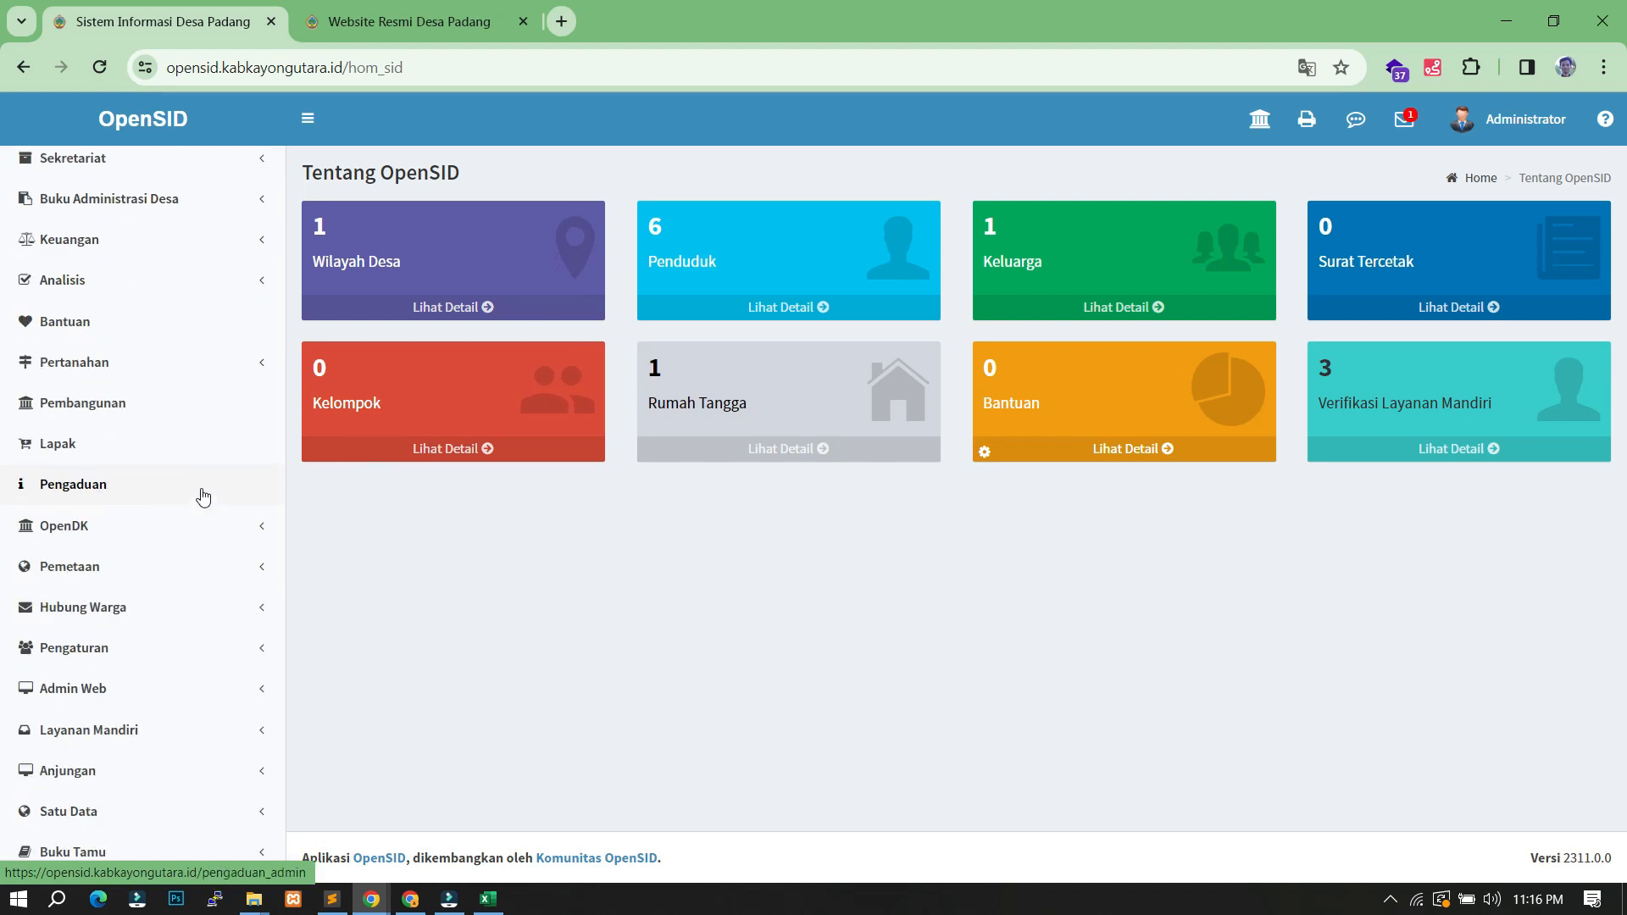
- Open the Menu Statis page under Admin Web and start adding a submenu to Profil
left_click(75, 694)
scroll(151, 649, "down", 4)
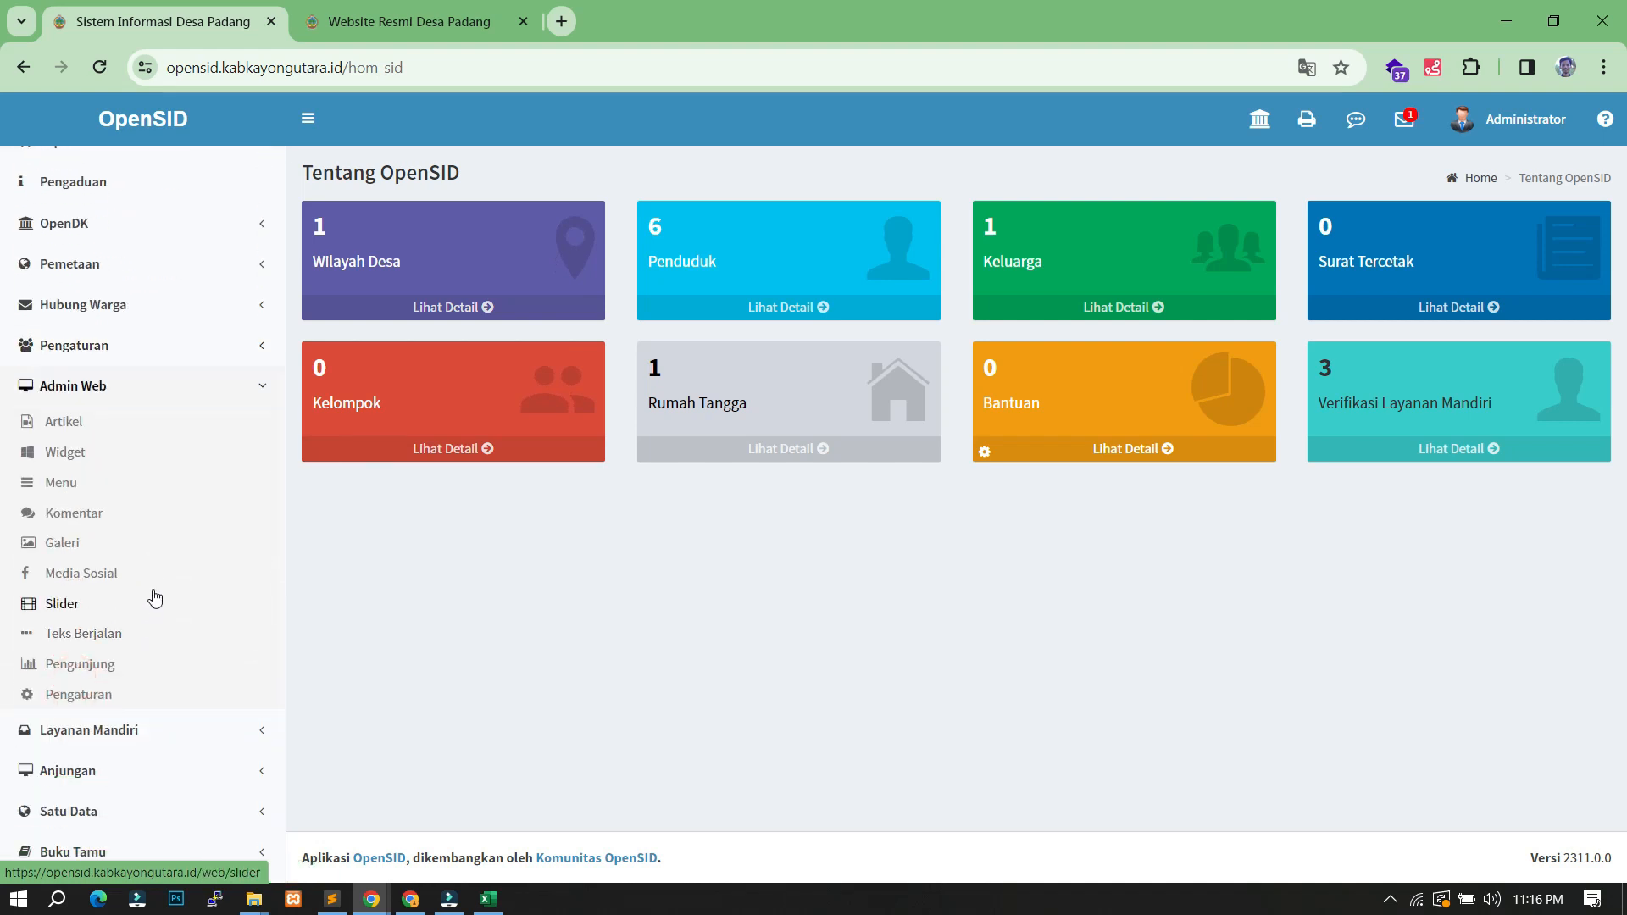
left_click(76, 488)
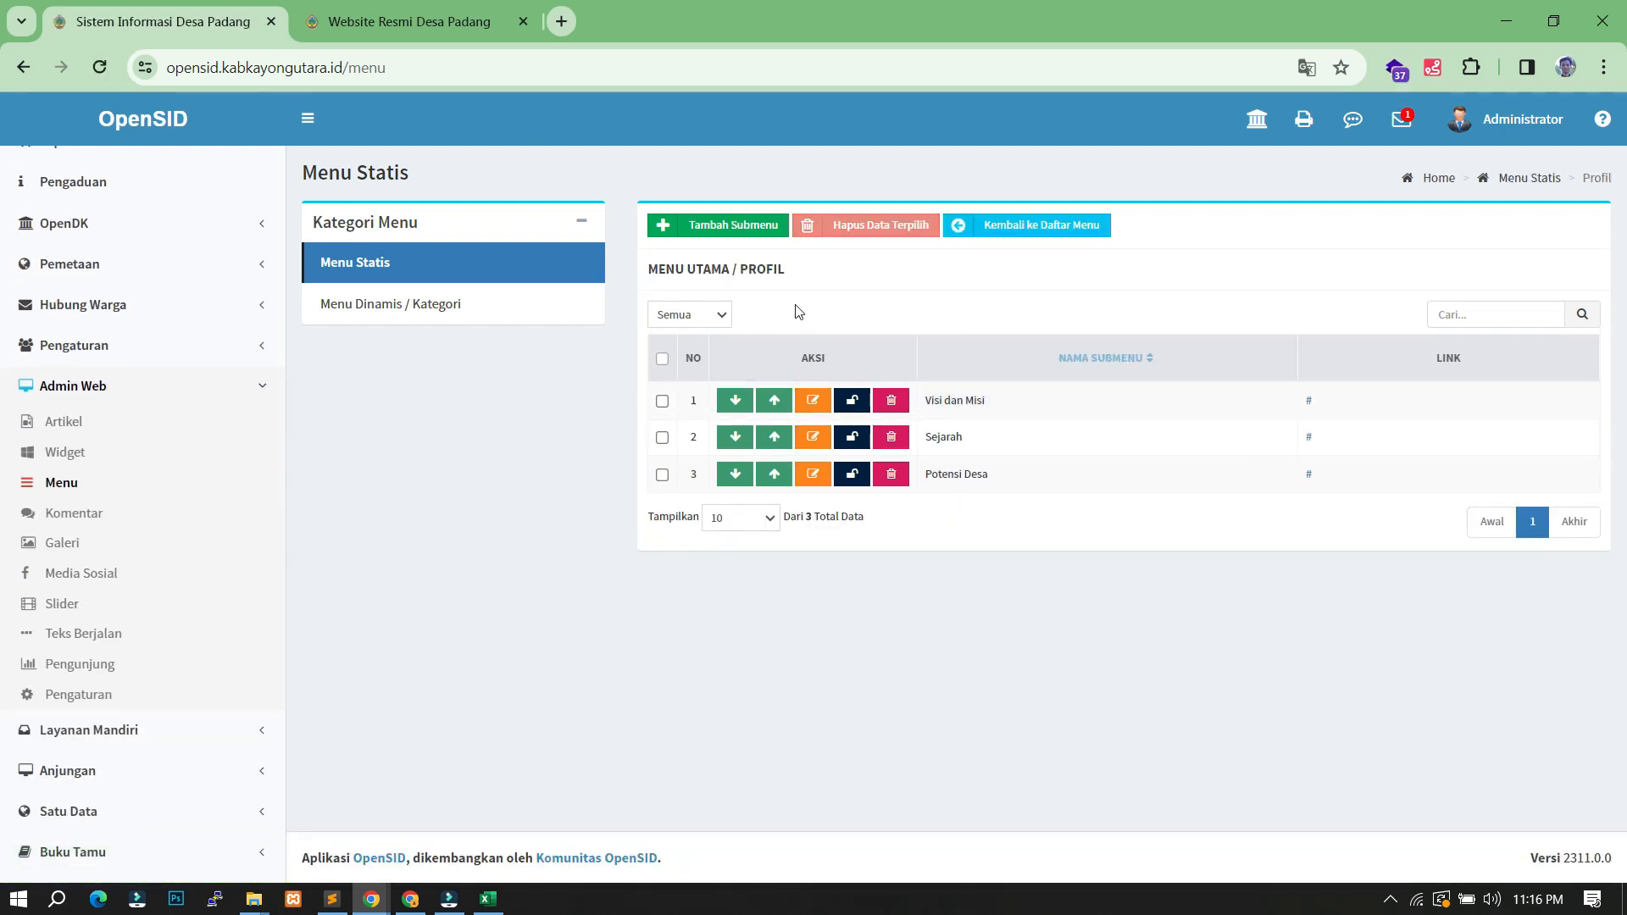
left_click(746, 234)
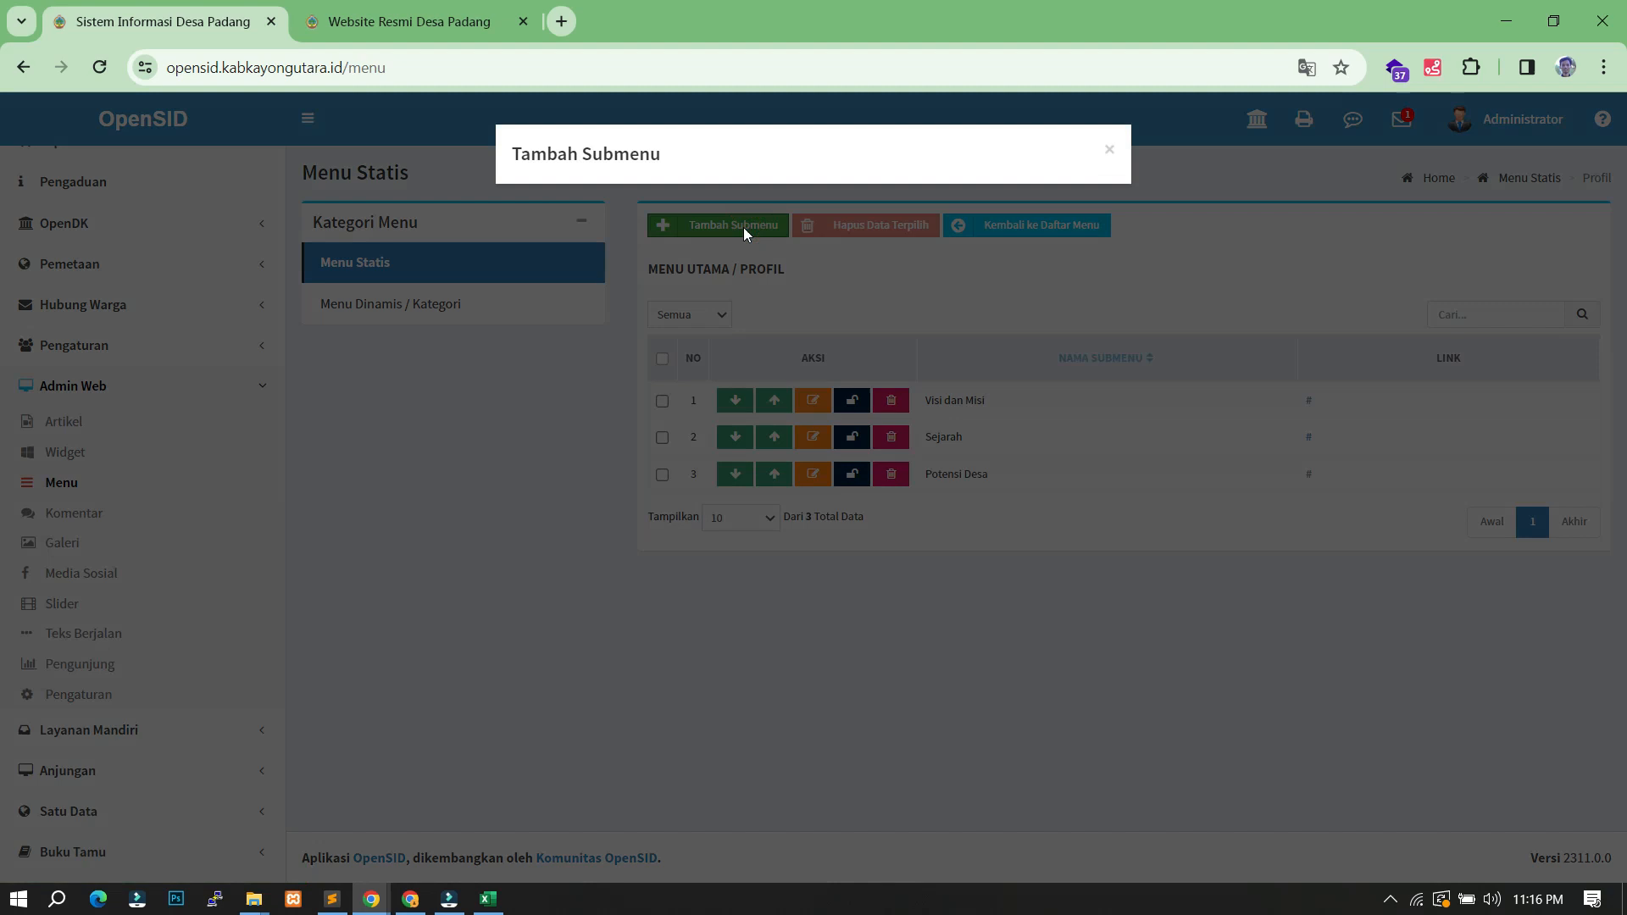
- Save a Profil submenu named 'Isian Desa Anti Korupsi' with an Eksternal link of '#'
left_click(545, 296)
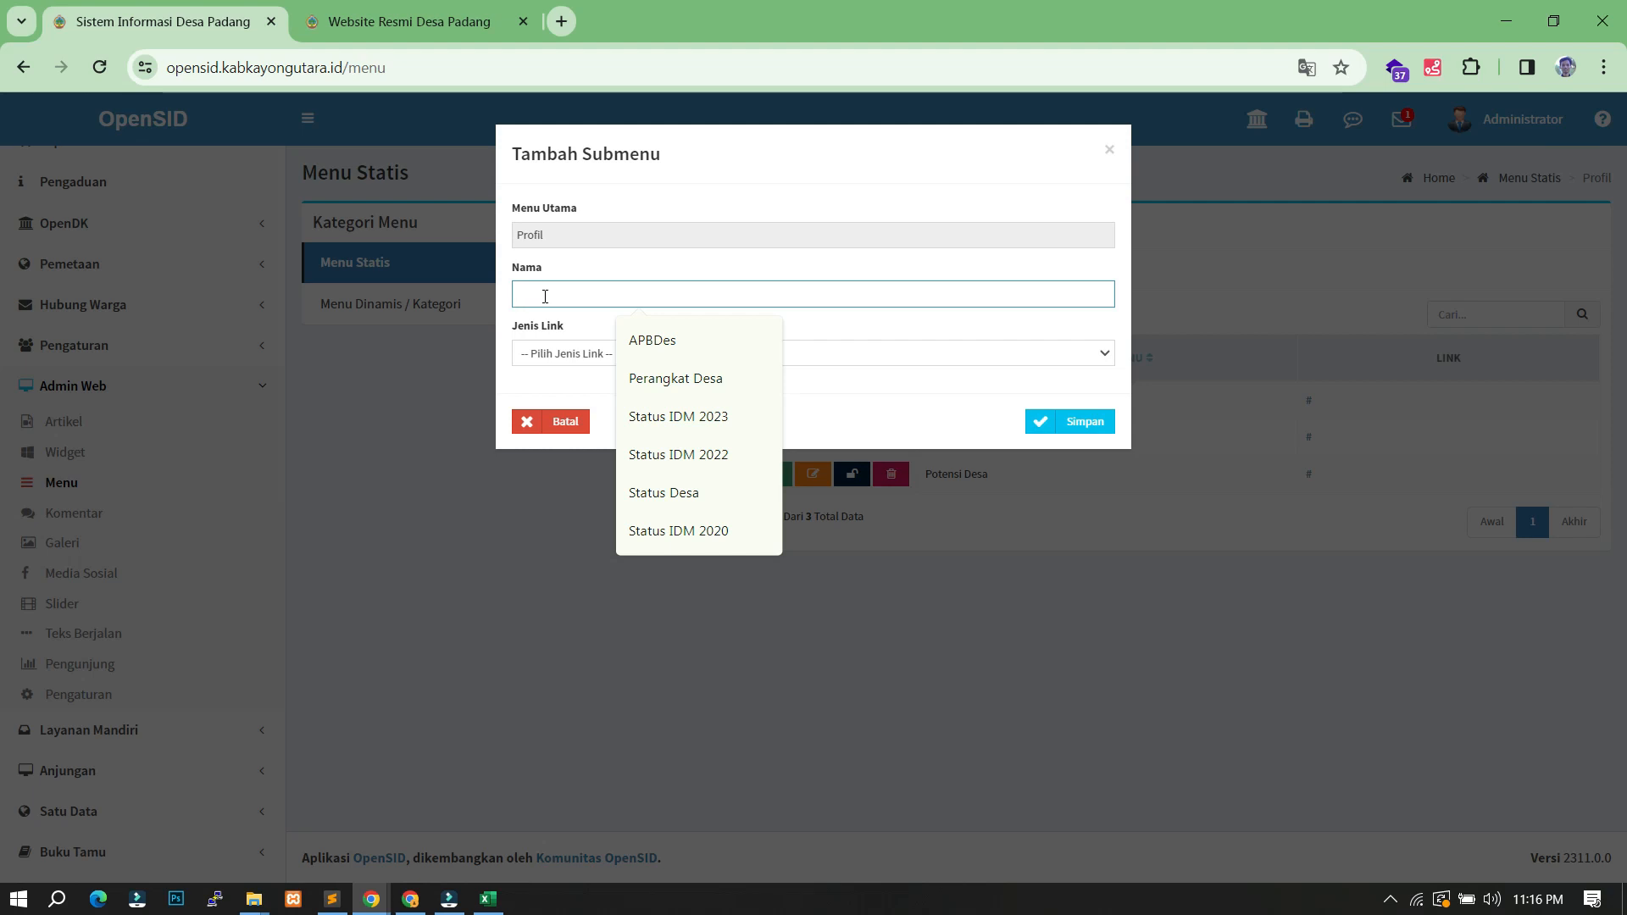
type("Desa Anti Korupsi")
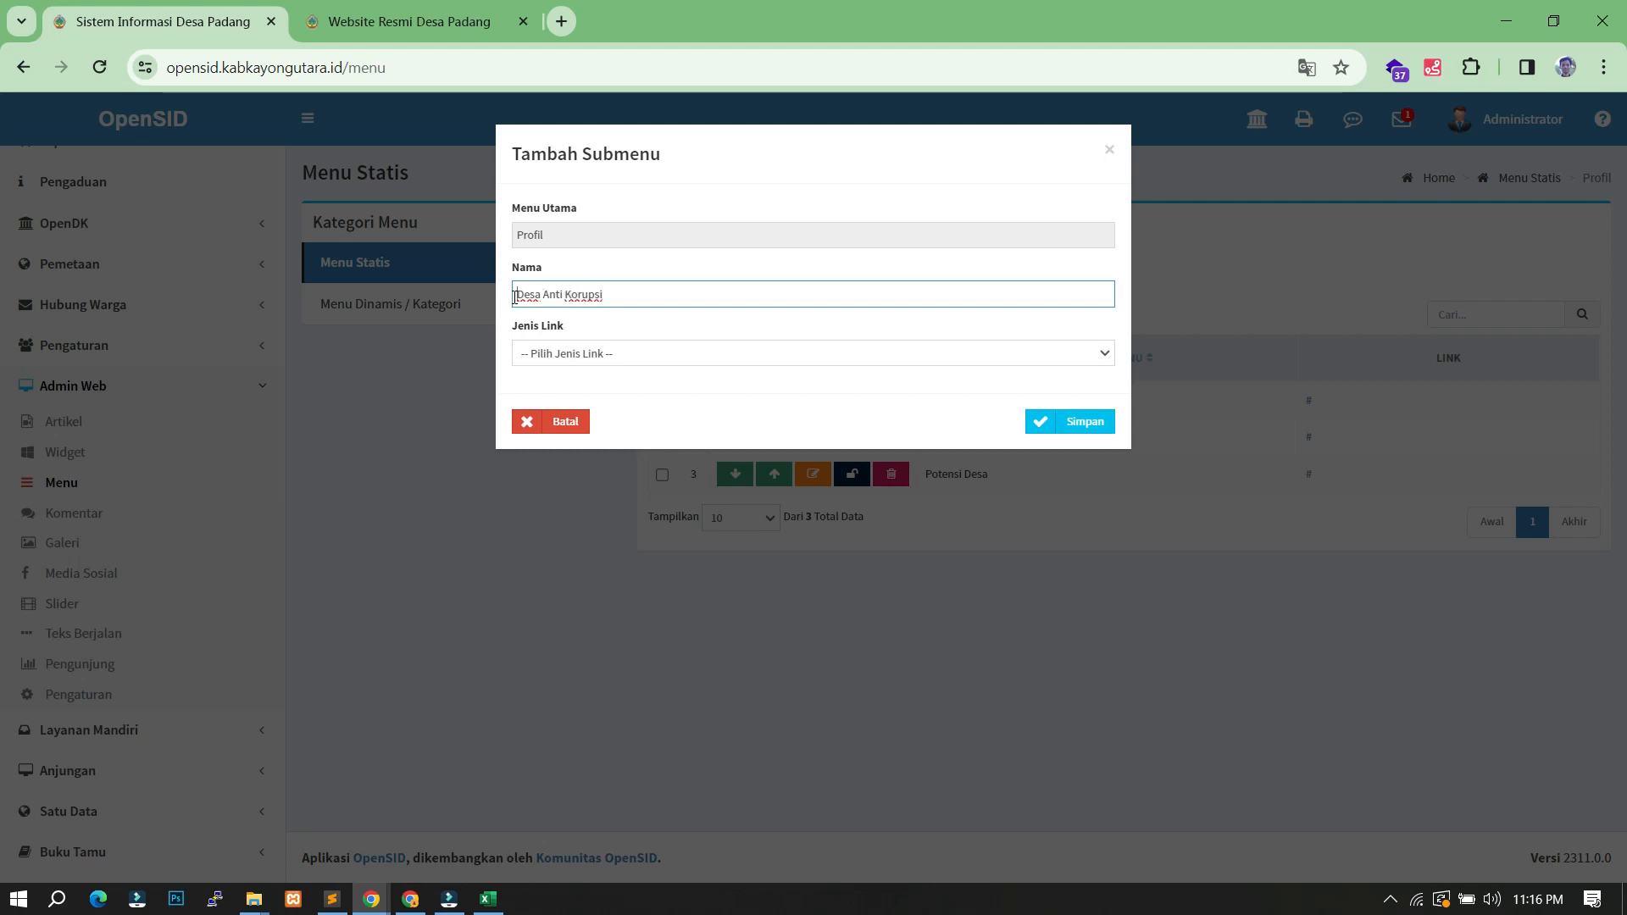
type("Isian")
left_click(592, 354)
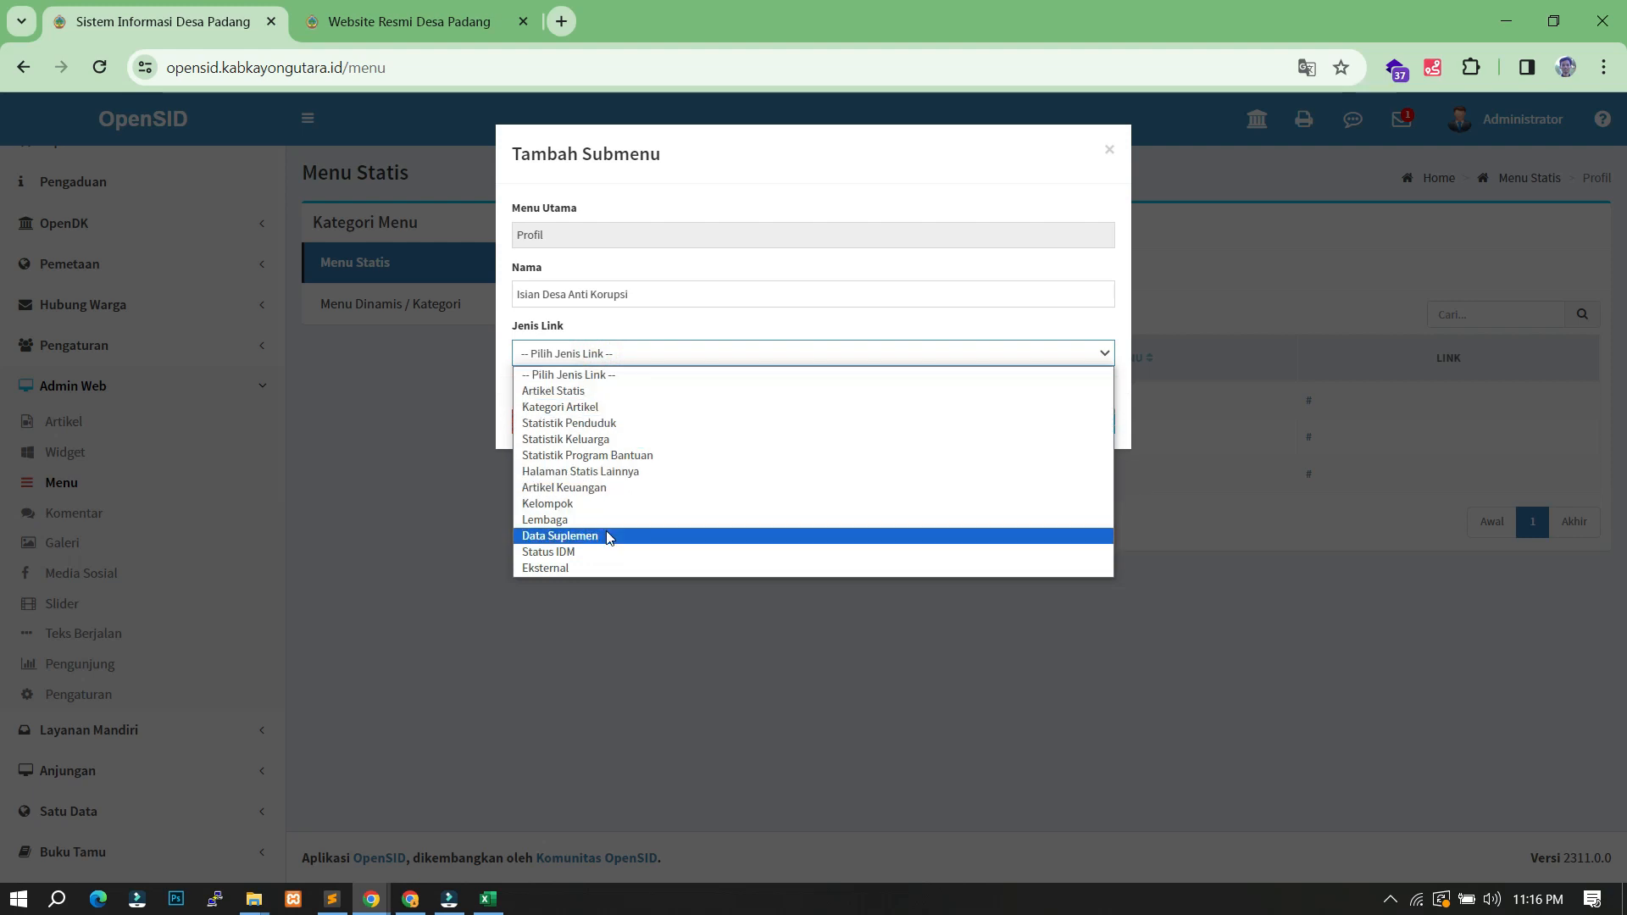
left_click(601, 568)
left_click(583, 411)
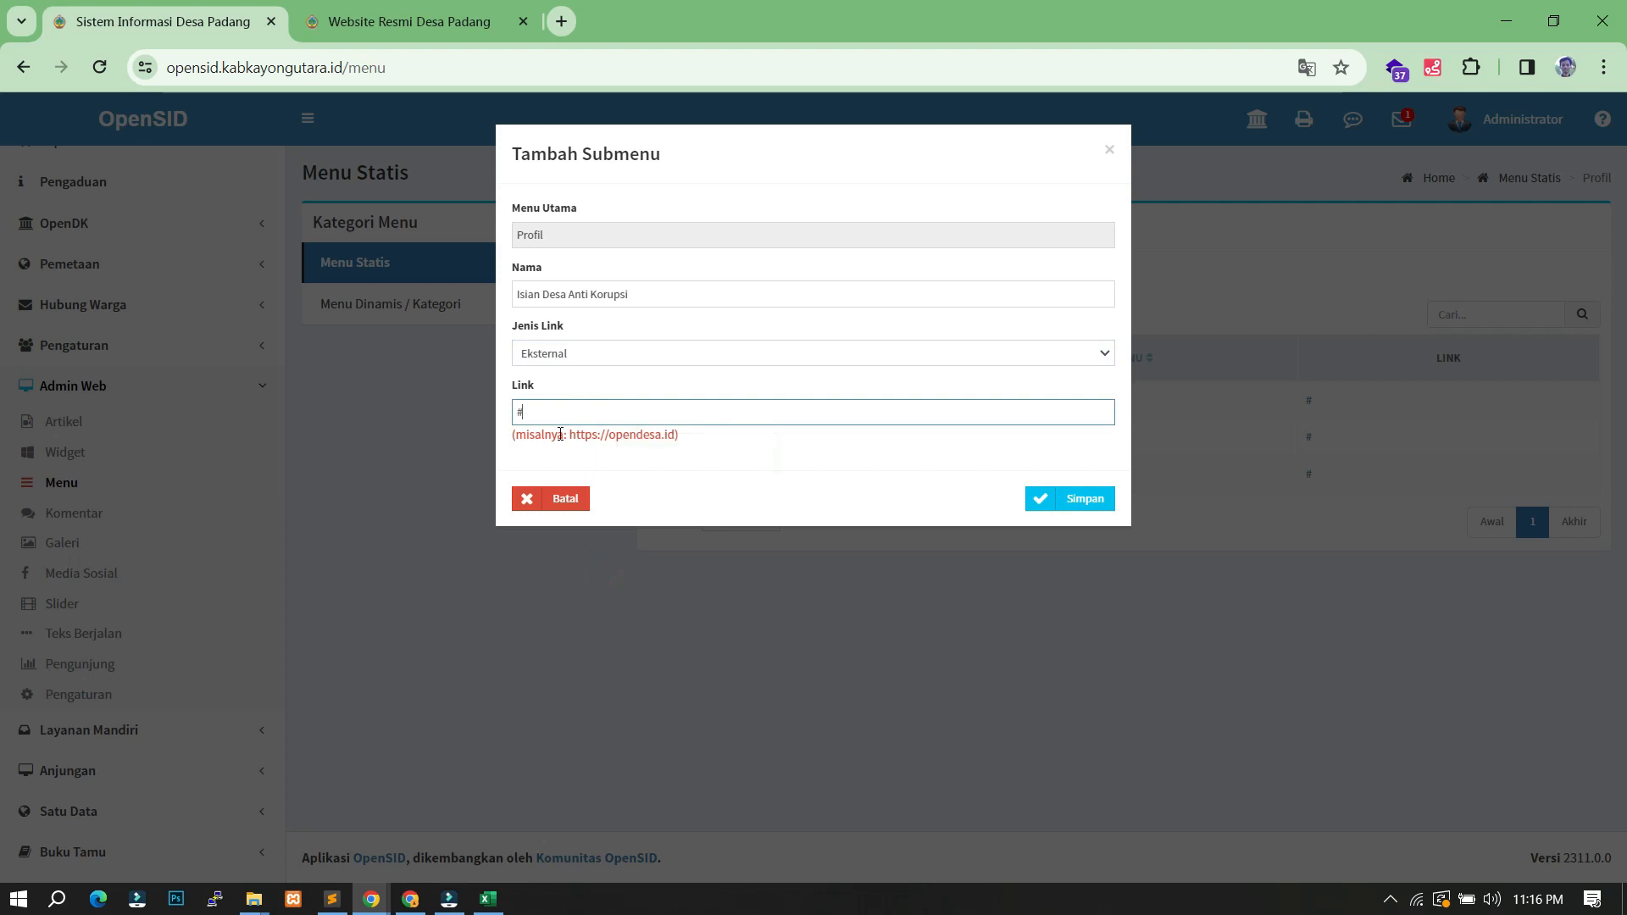
left_click(1089, 508)
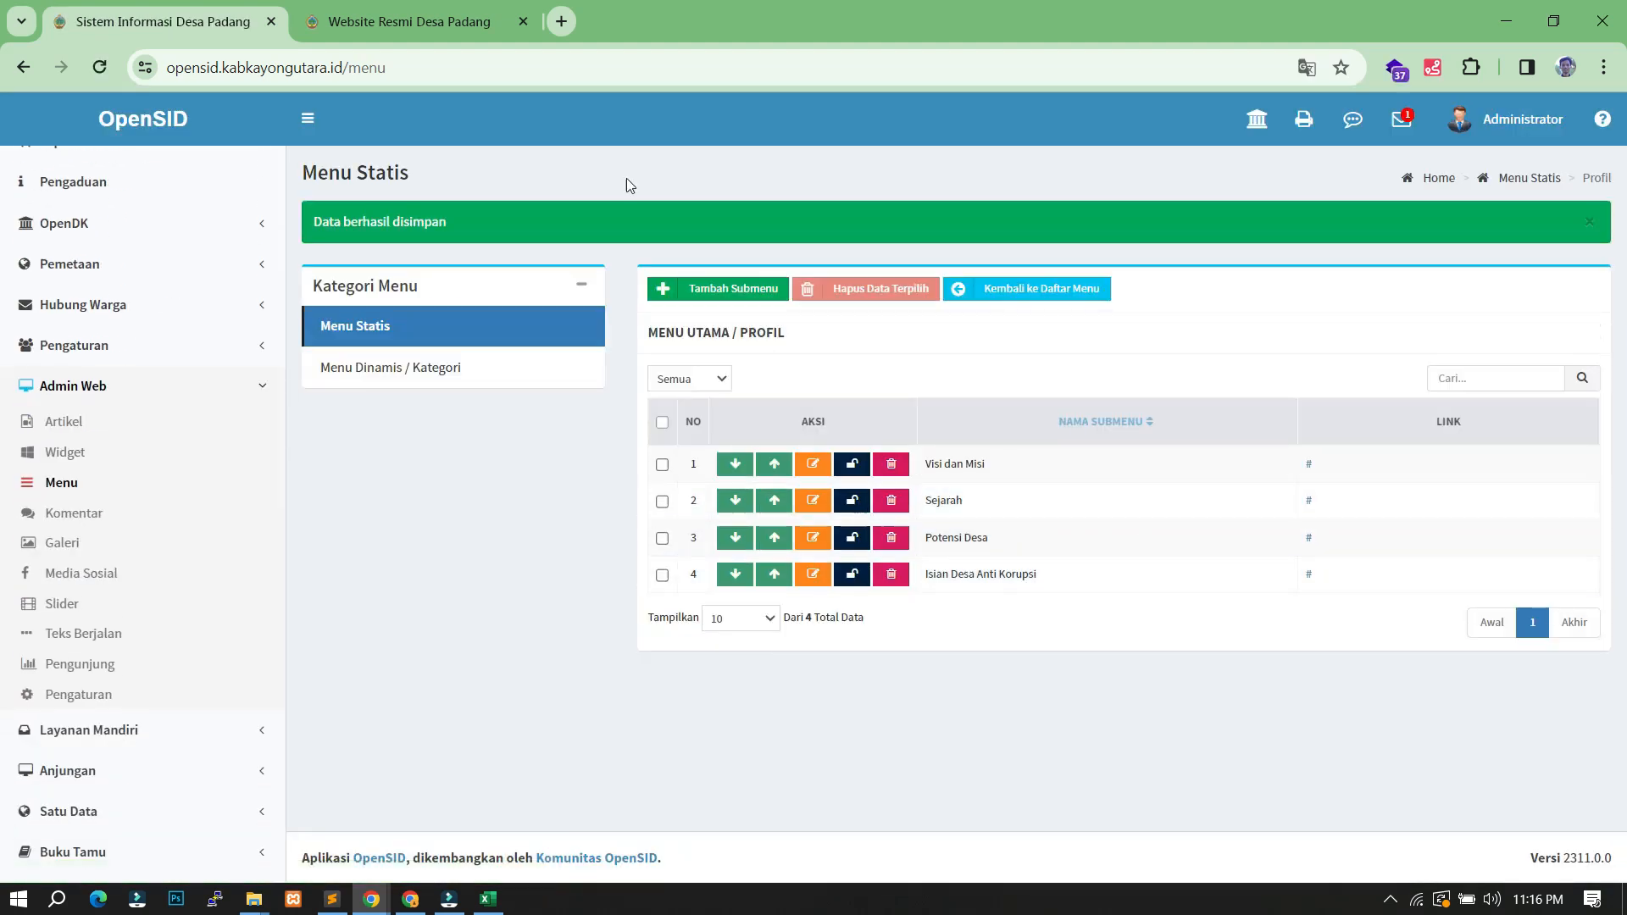
left_click(432, 23)
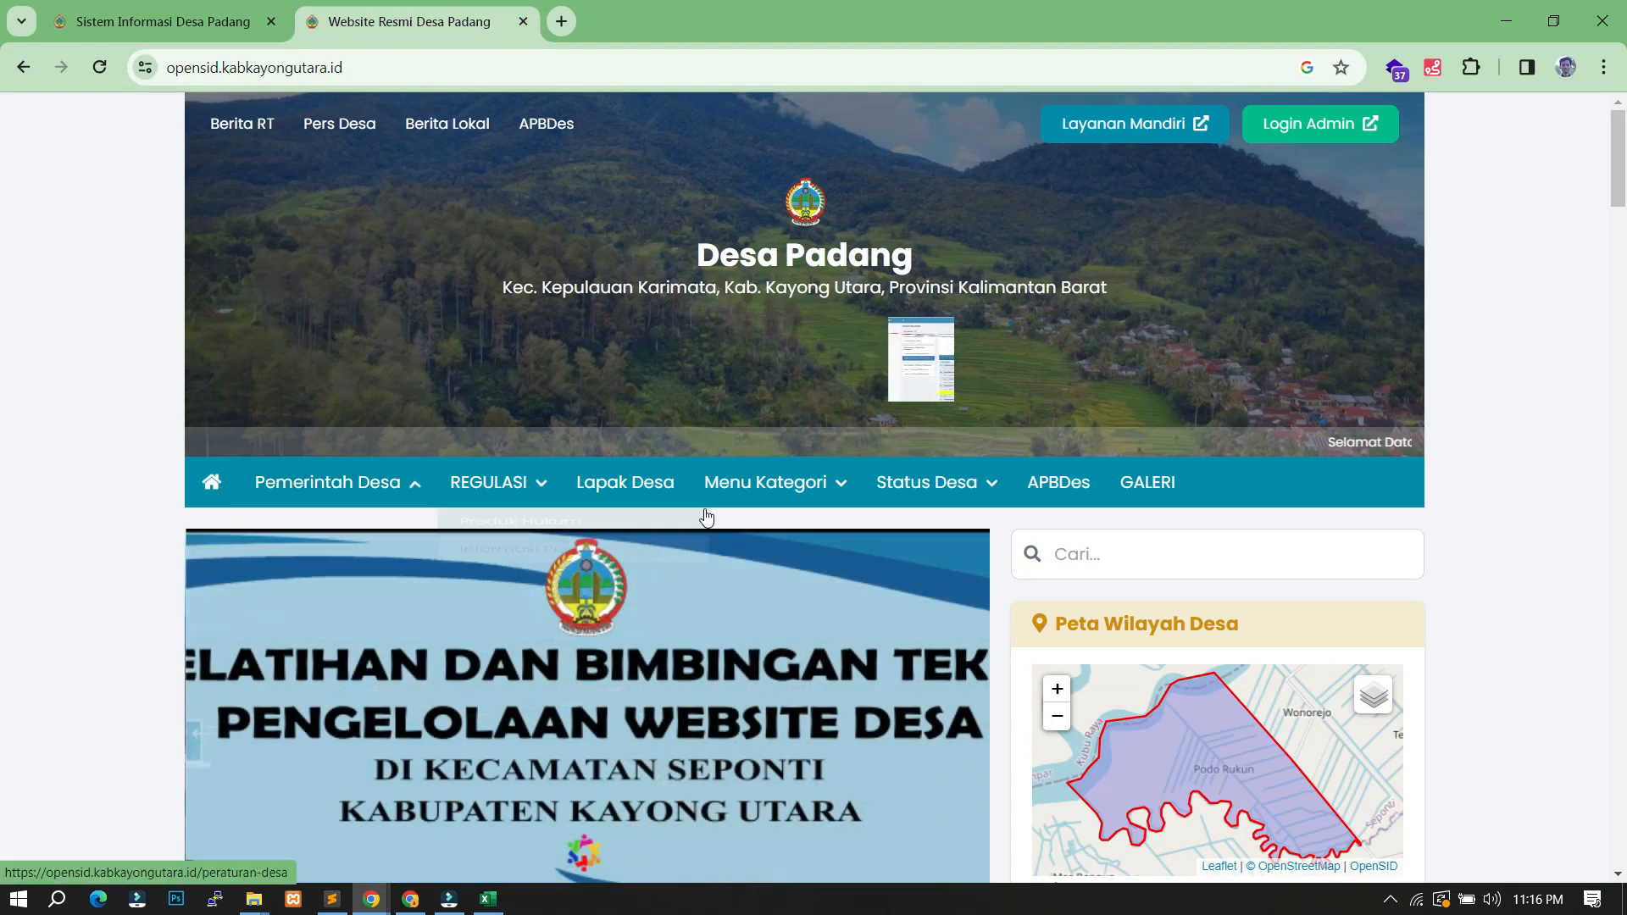
left_click(100, 66)
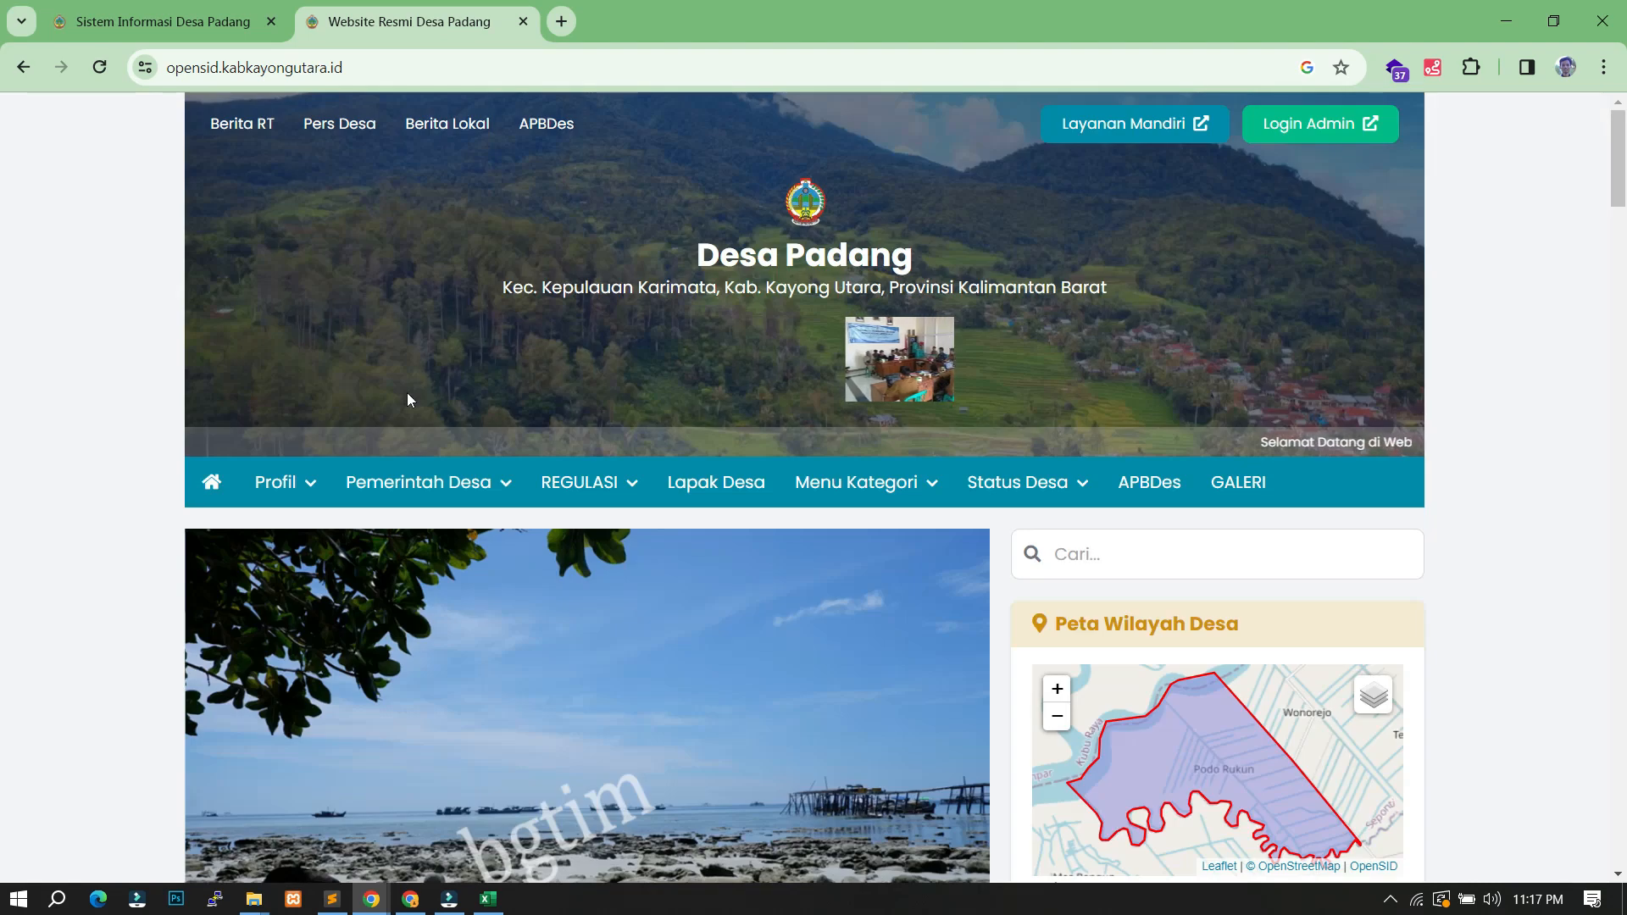
mouse_move(307, 487)
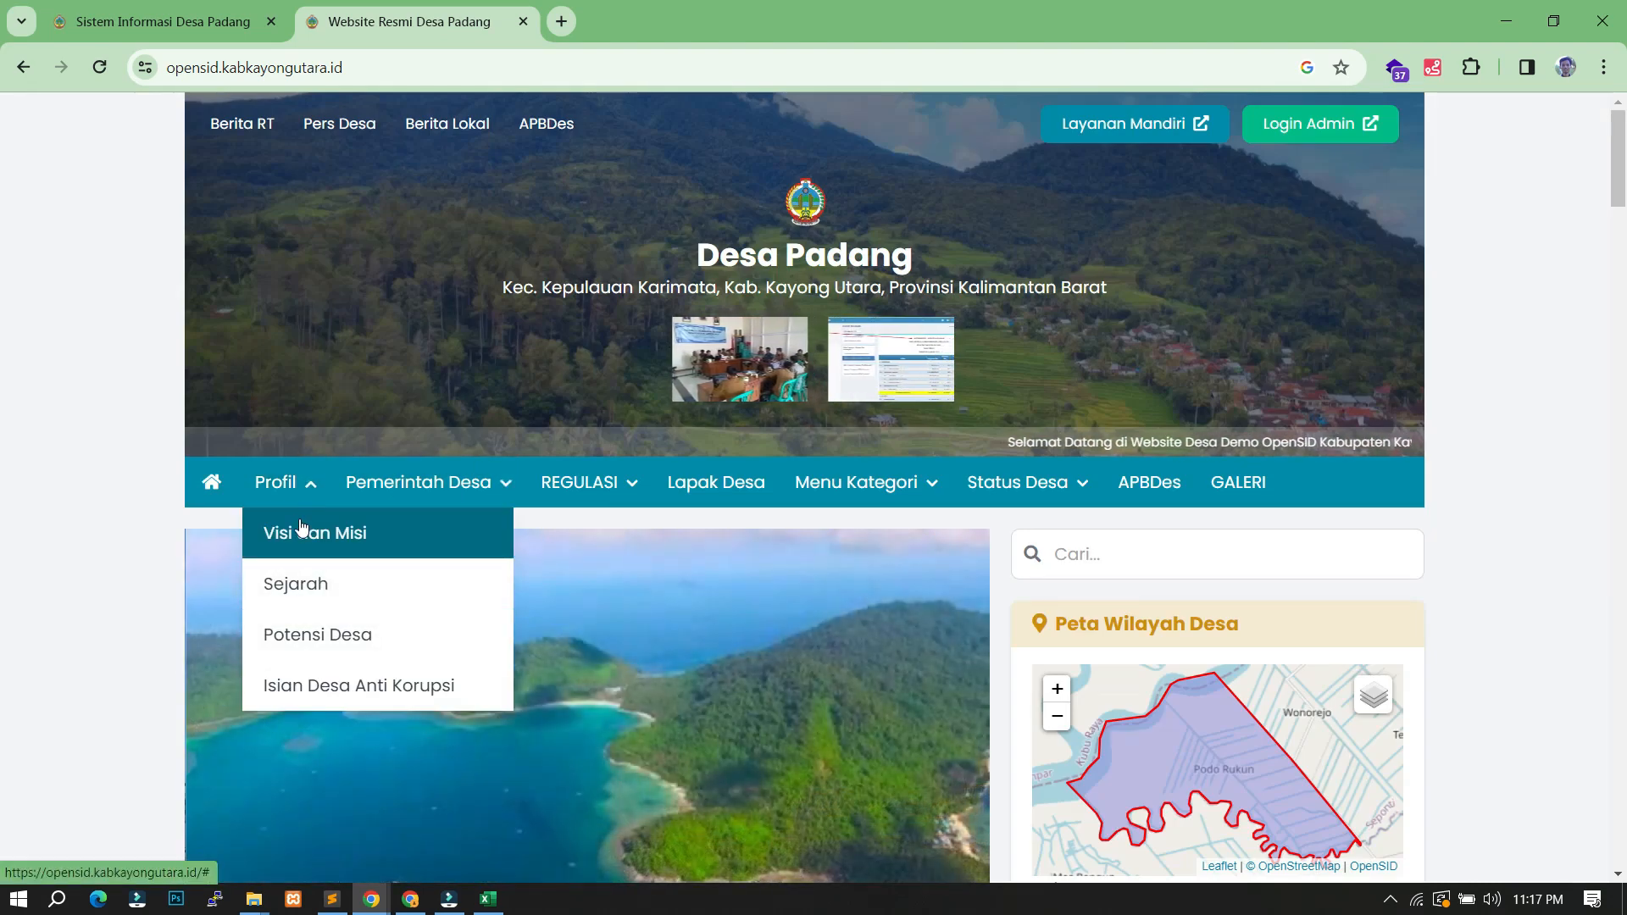
left_click(343, 691)
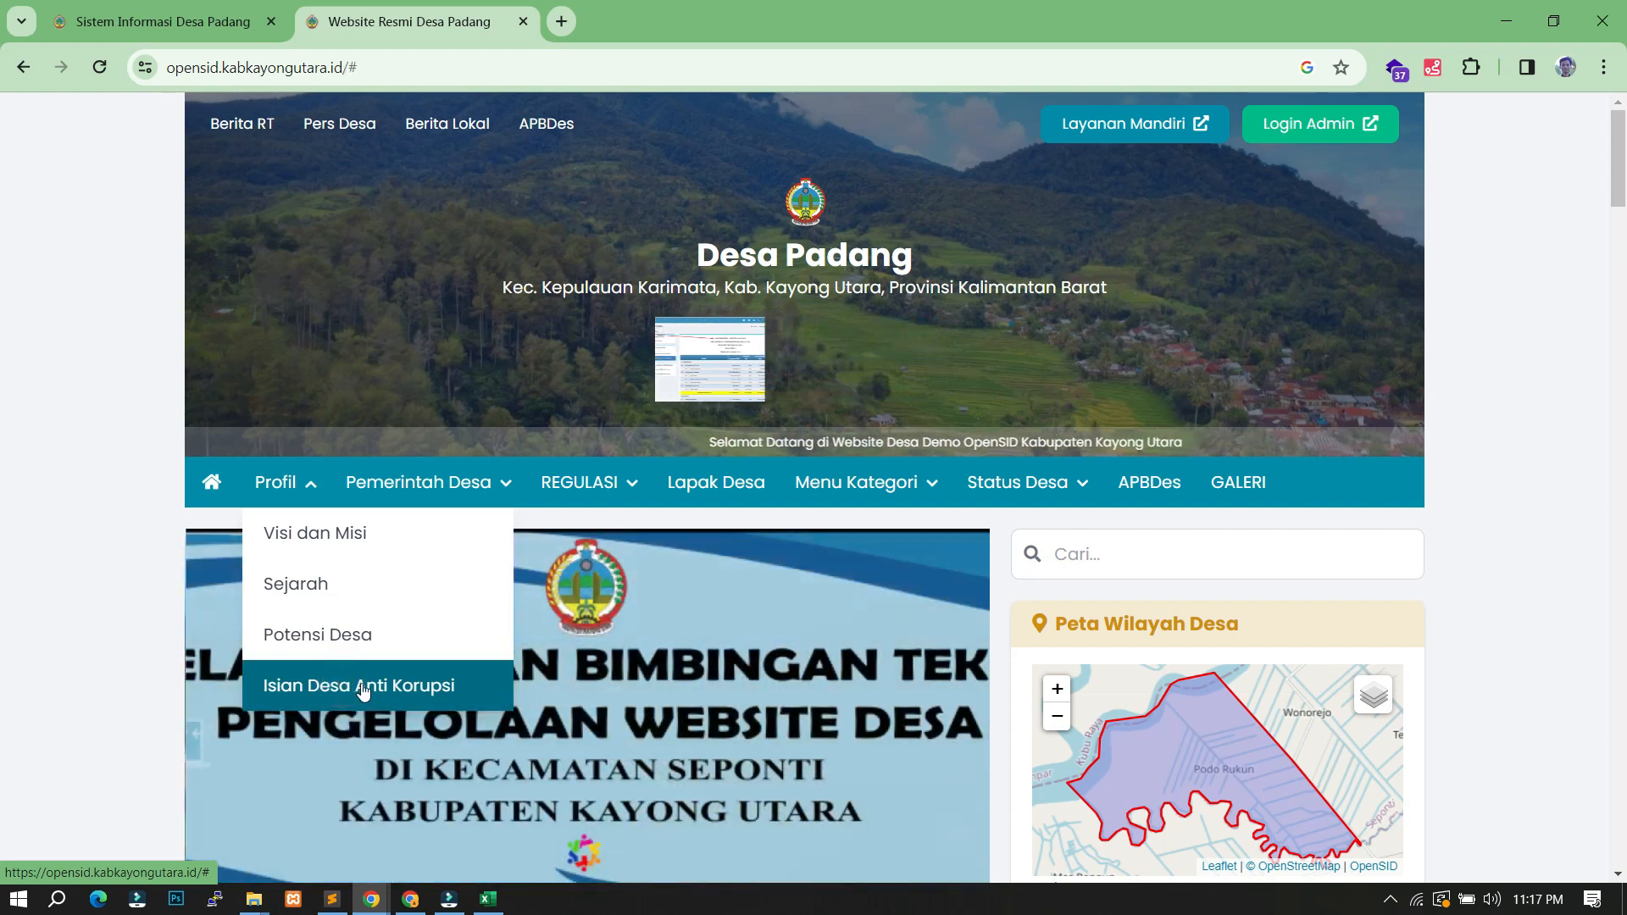
scroll(354, 393, "down", 5)
scroll(354, 393, "up", 5)
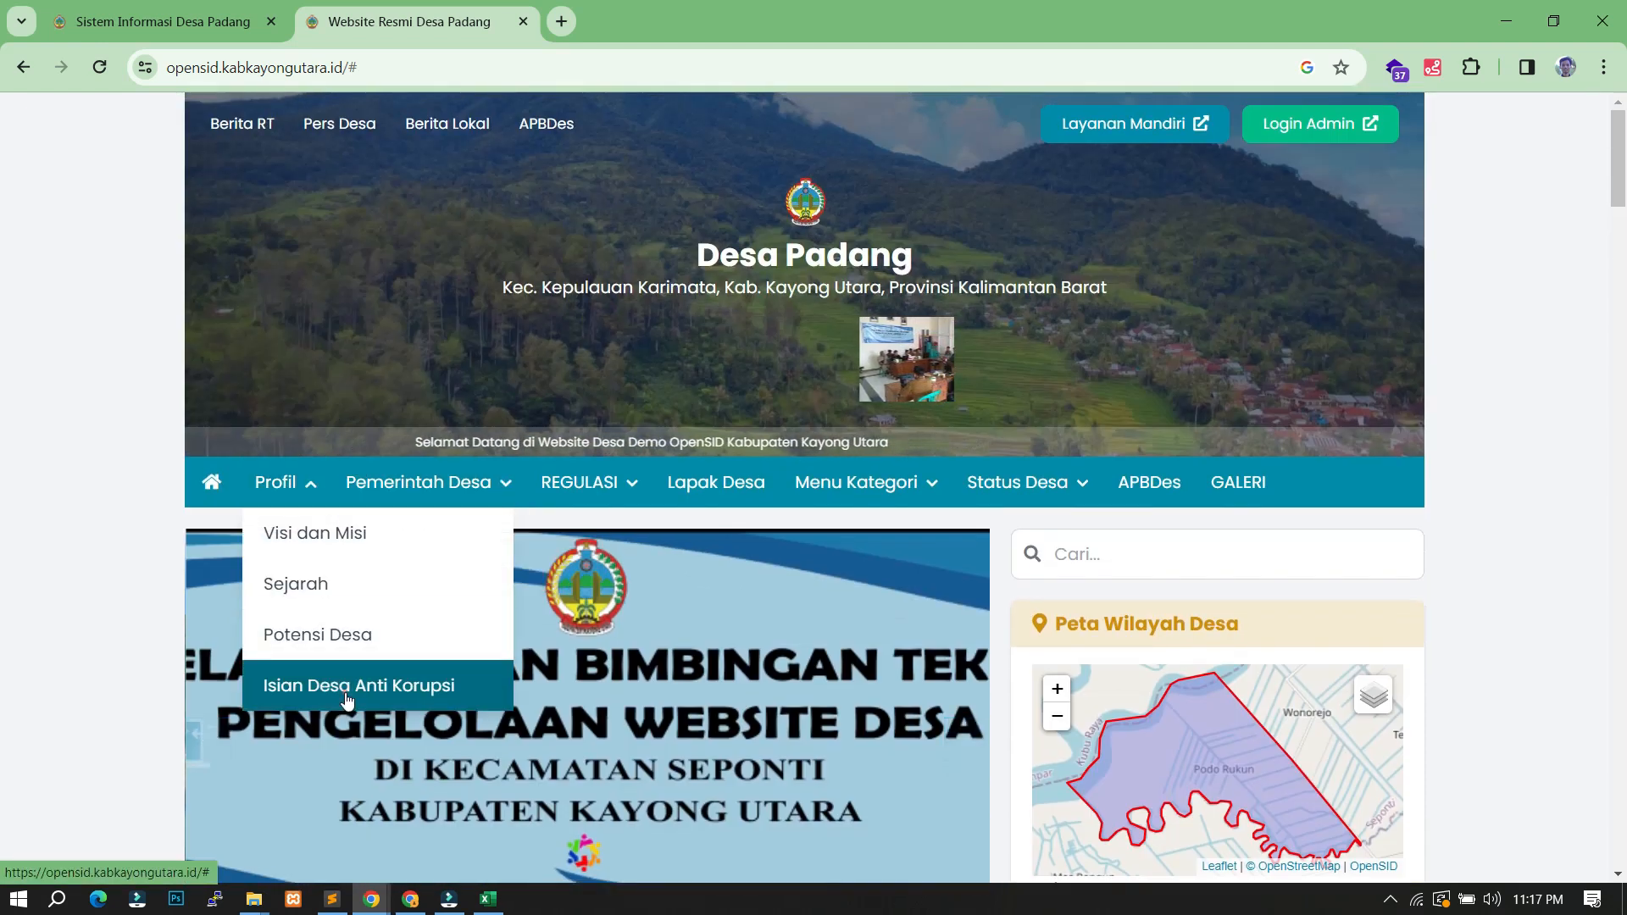
left_click(344, 693)
left_click(359, 69)
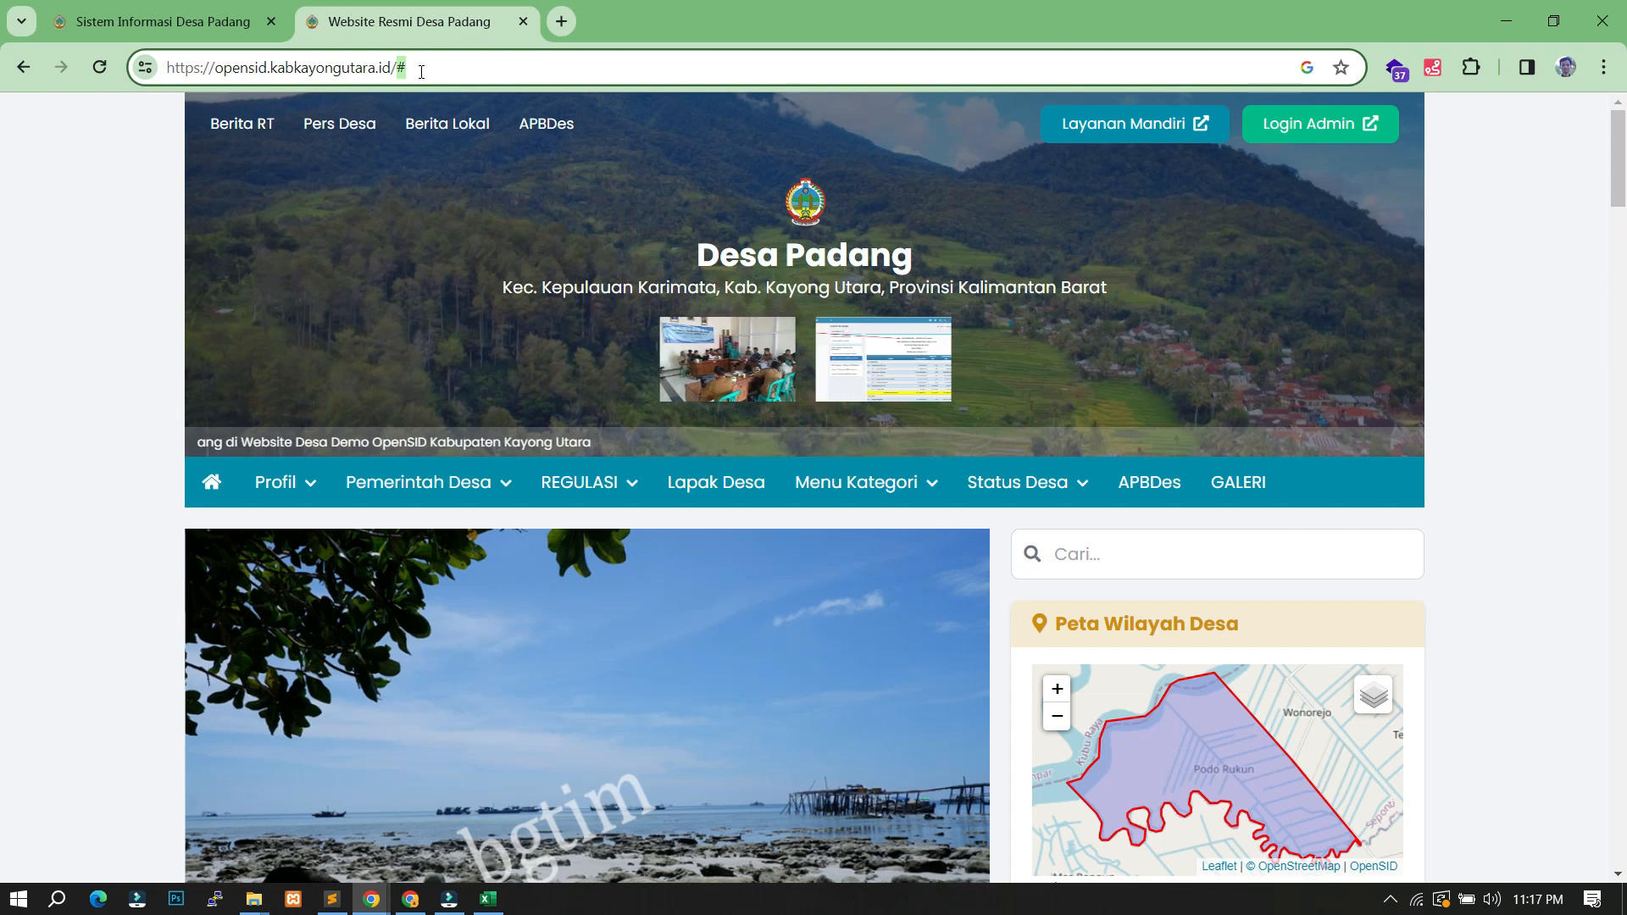
left_click(212, 11)
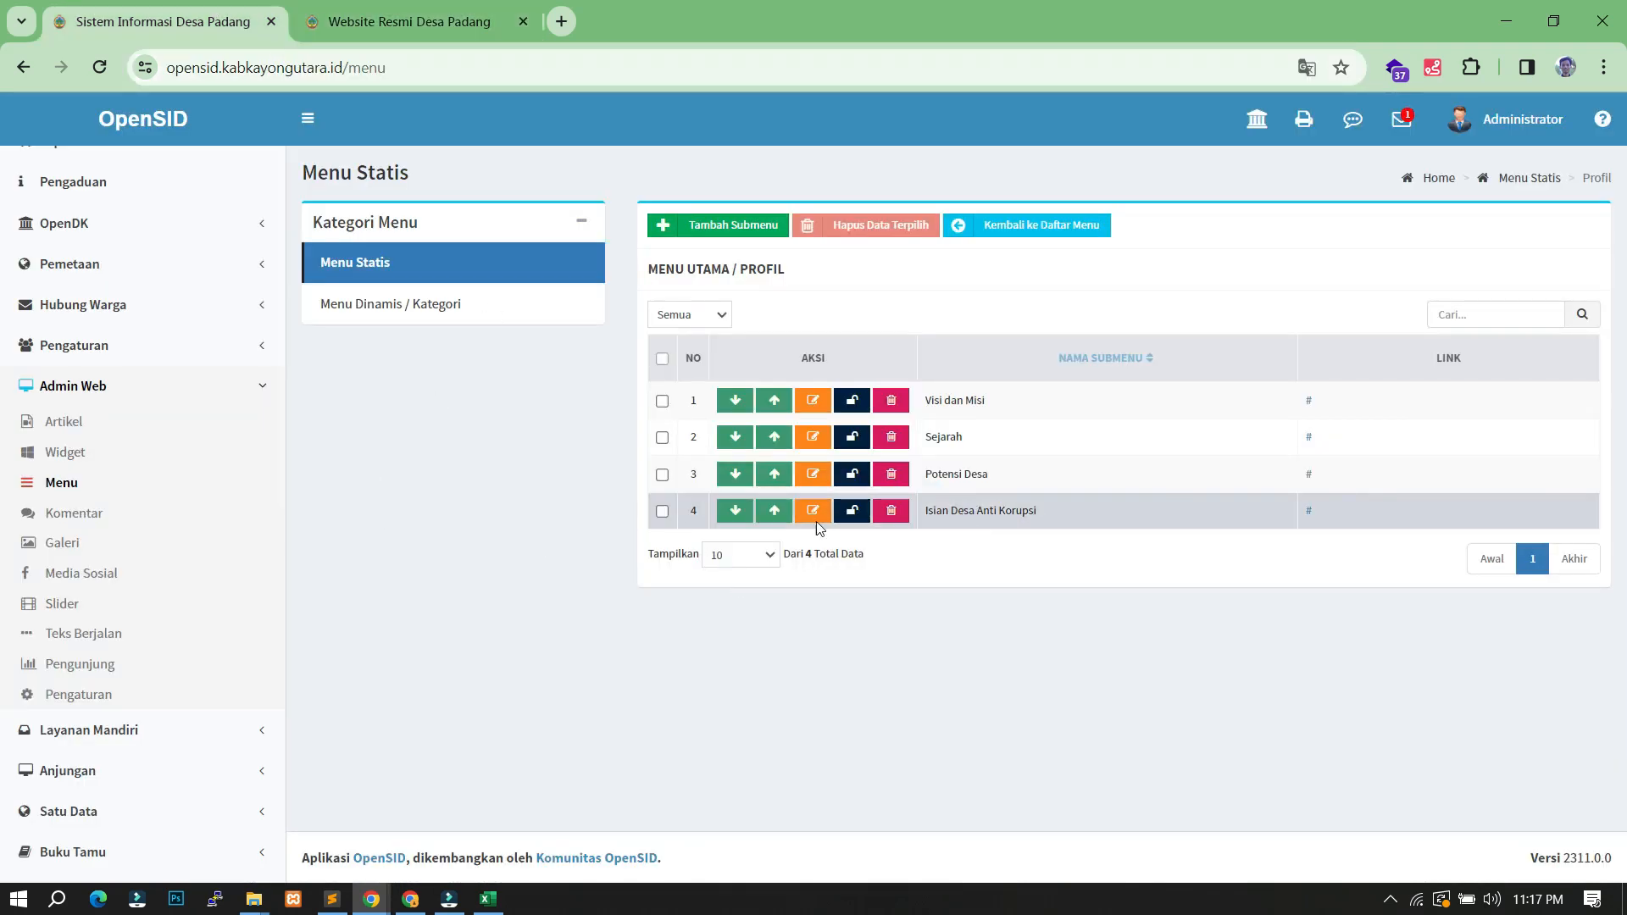
- Start a new static article titled ISIAN DESA ANTIKORUPSI, using the autocomplete suggestion
left_click(76, 424)
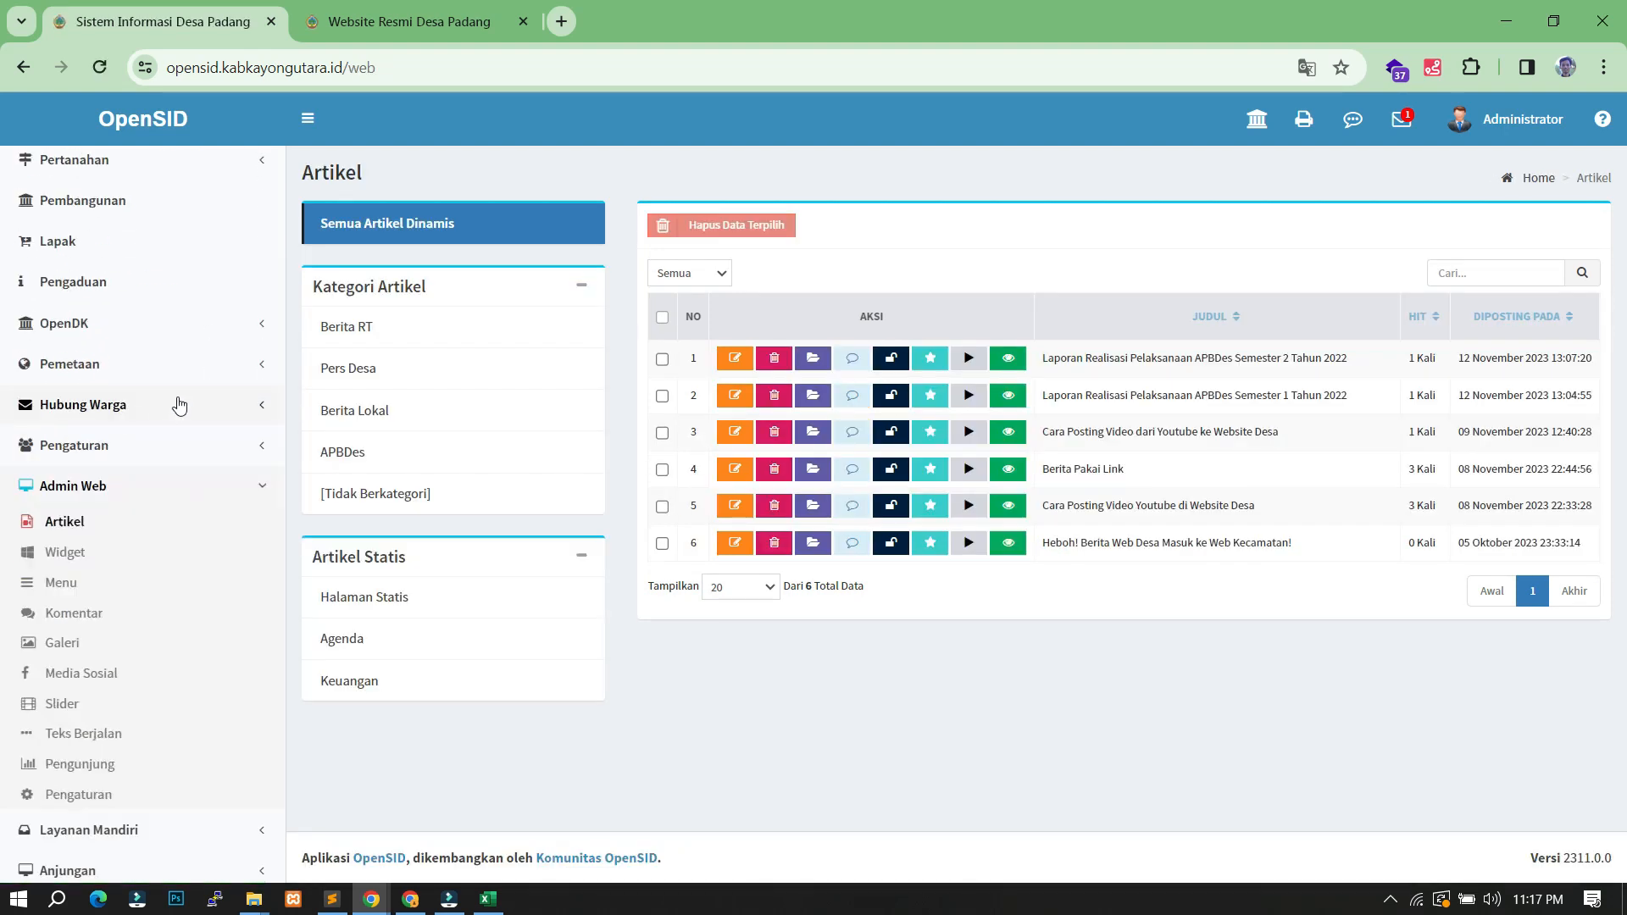
scroll(179, 405, "down", 2)
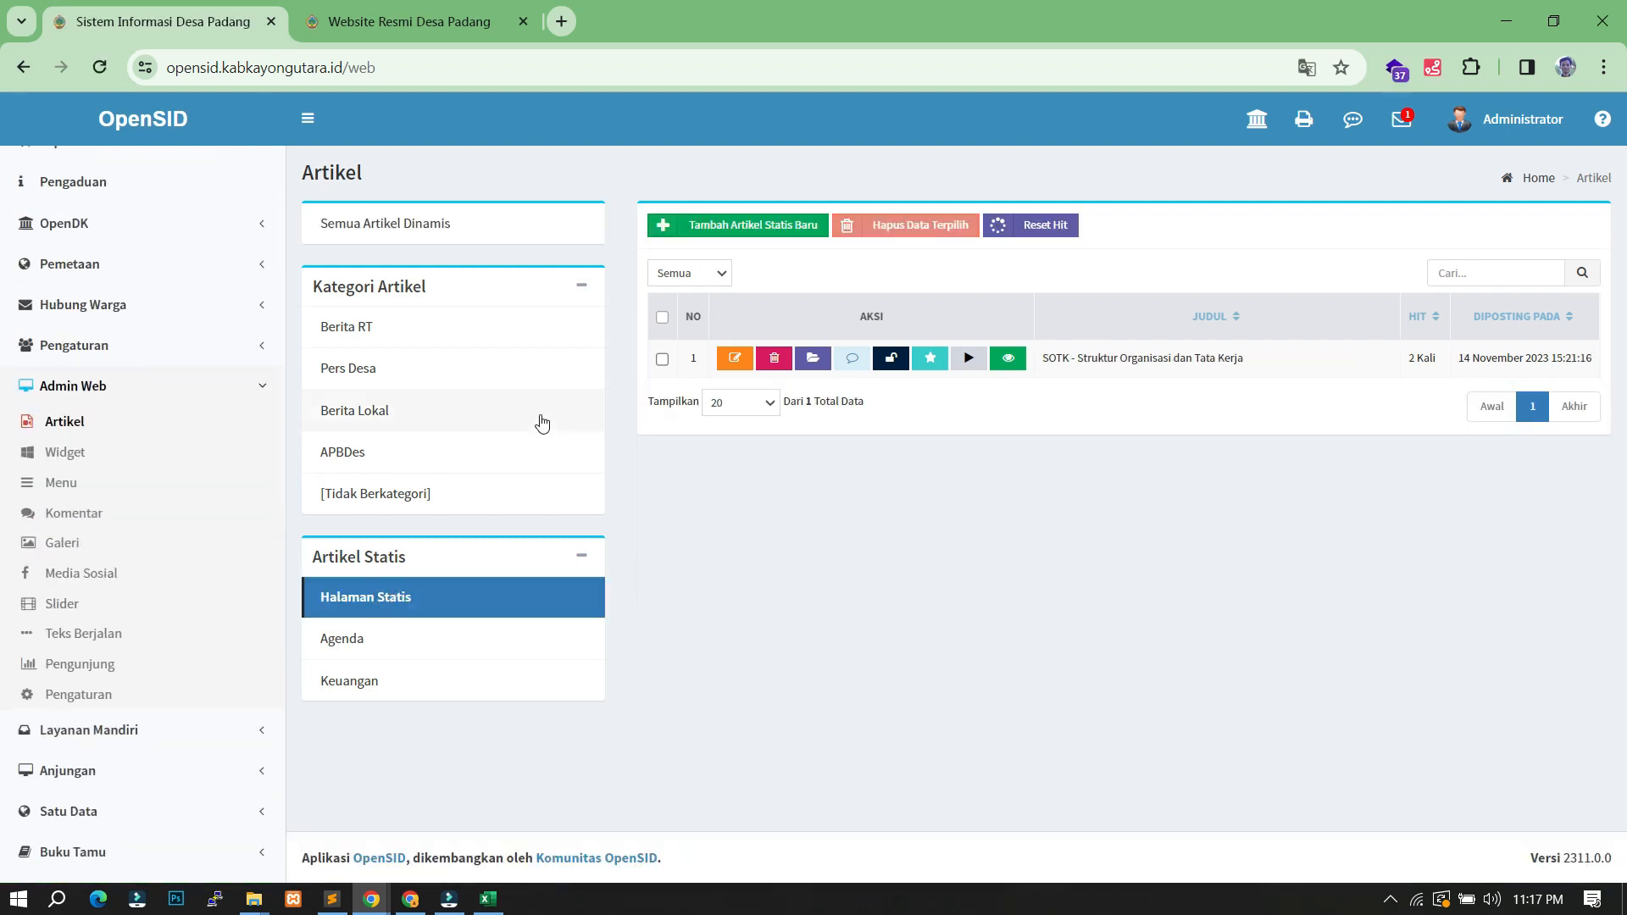
left_click(757, 225)
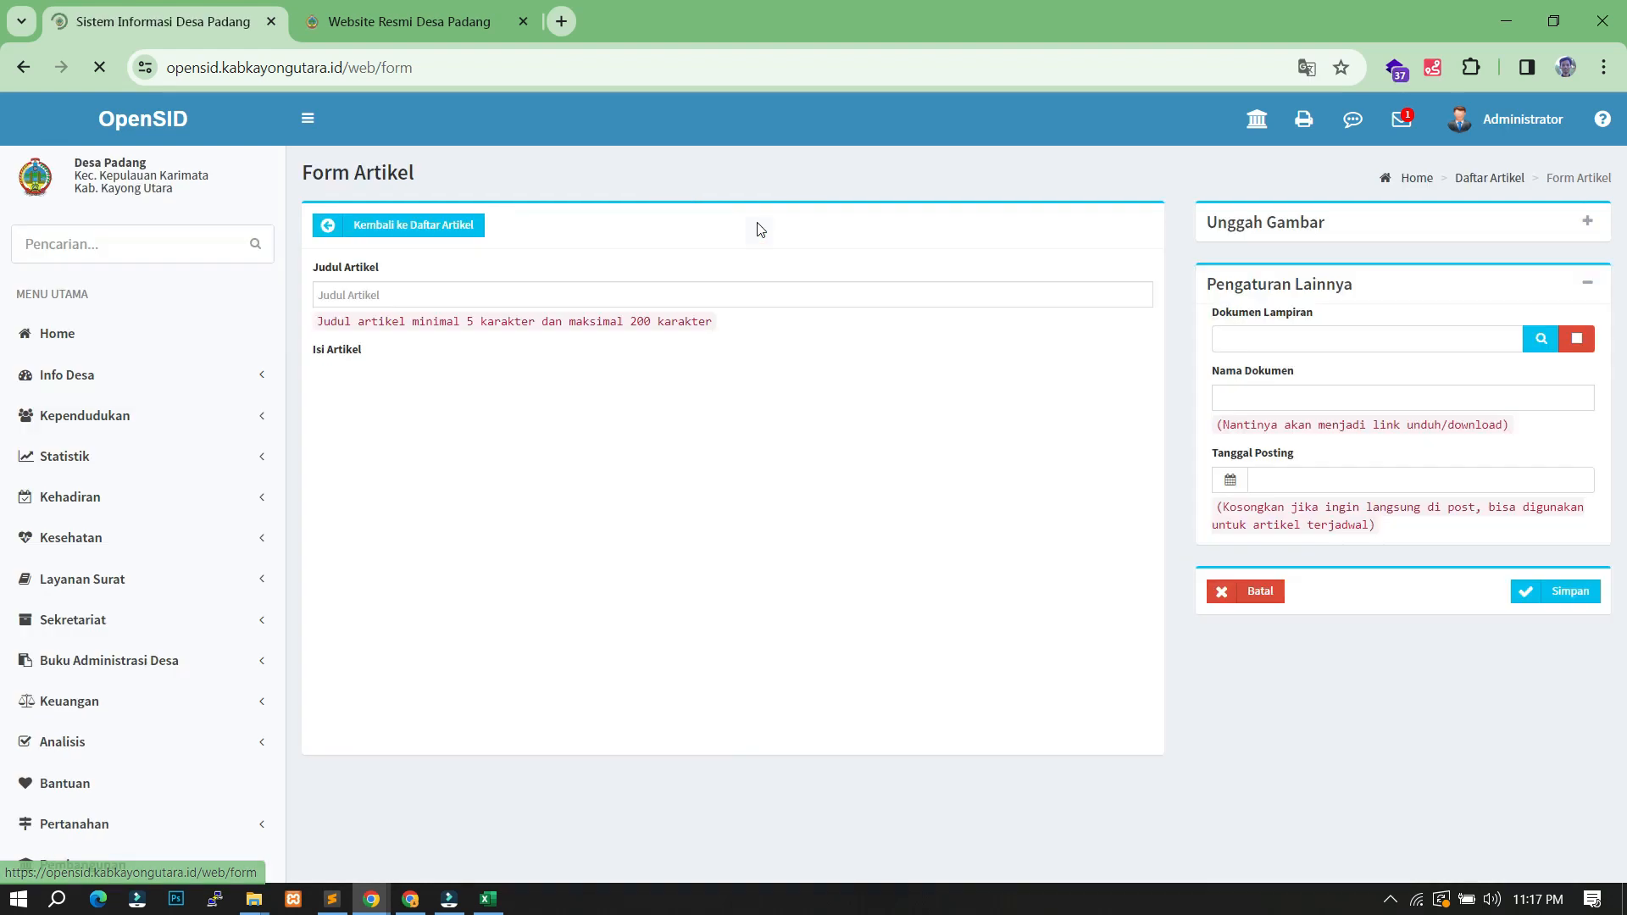
left_click(385, 297)
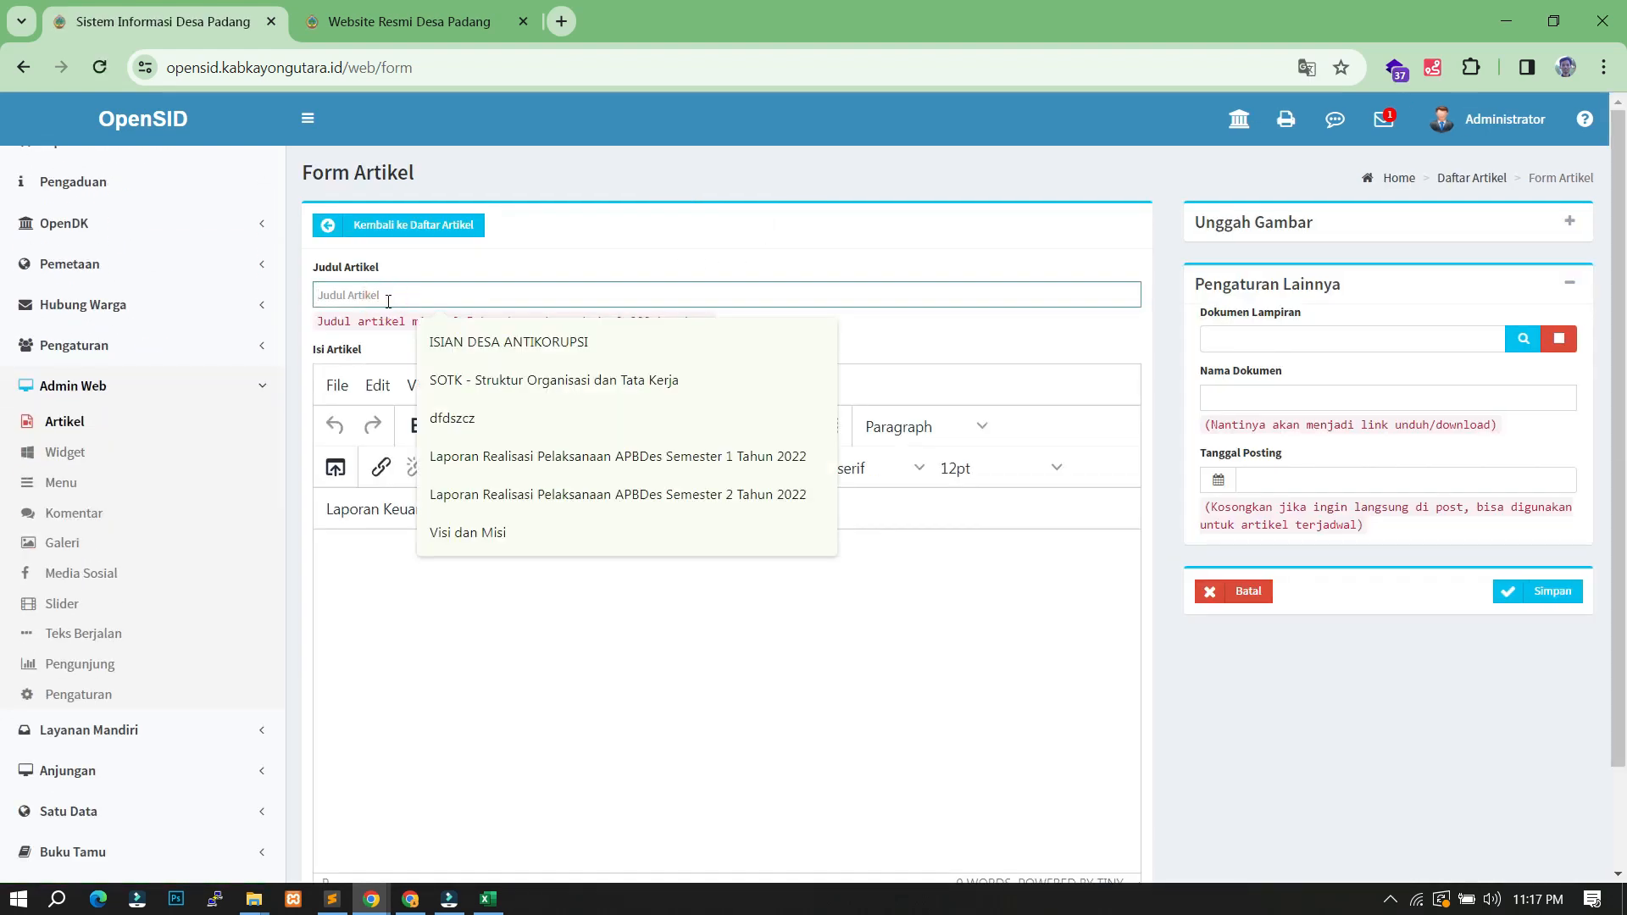
key("Down")
key("Return")
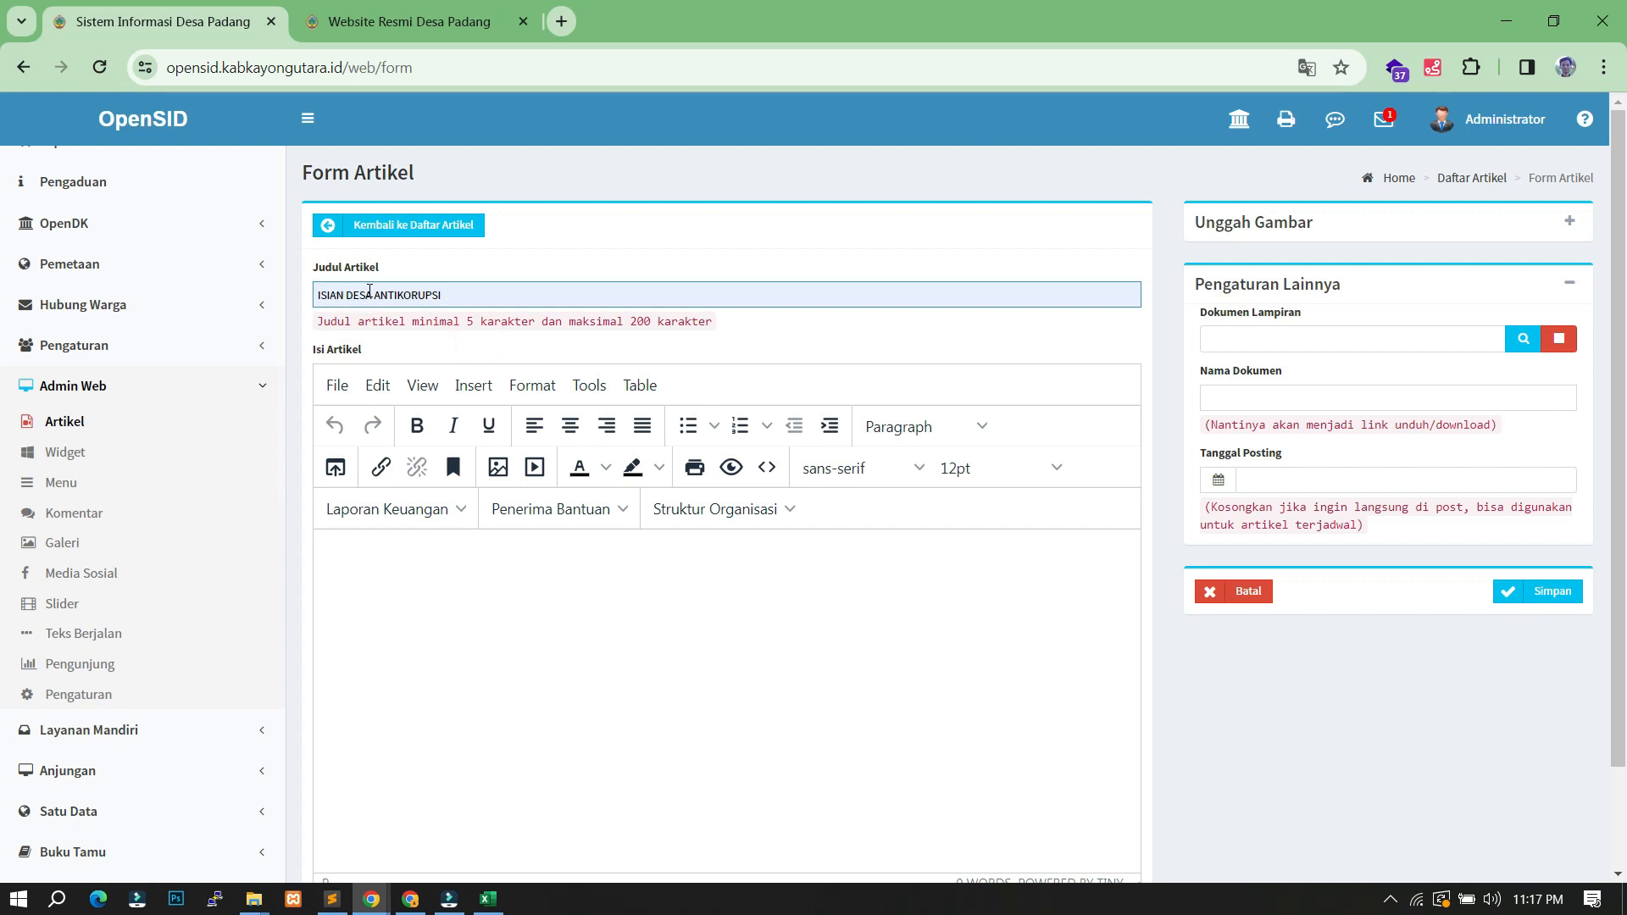
- Place the caret in the empty article body and bring up the anti-corruption spreadsheet
left_click(436, 574)
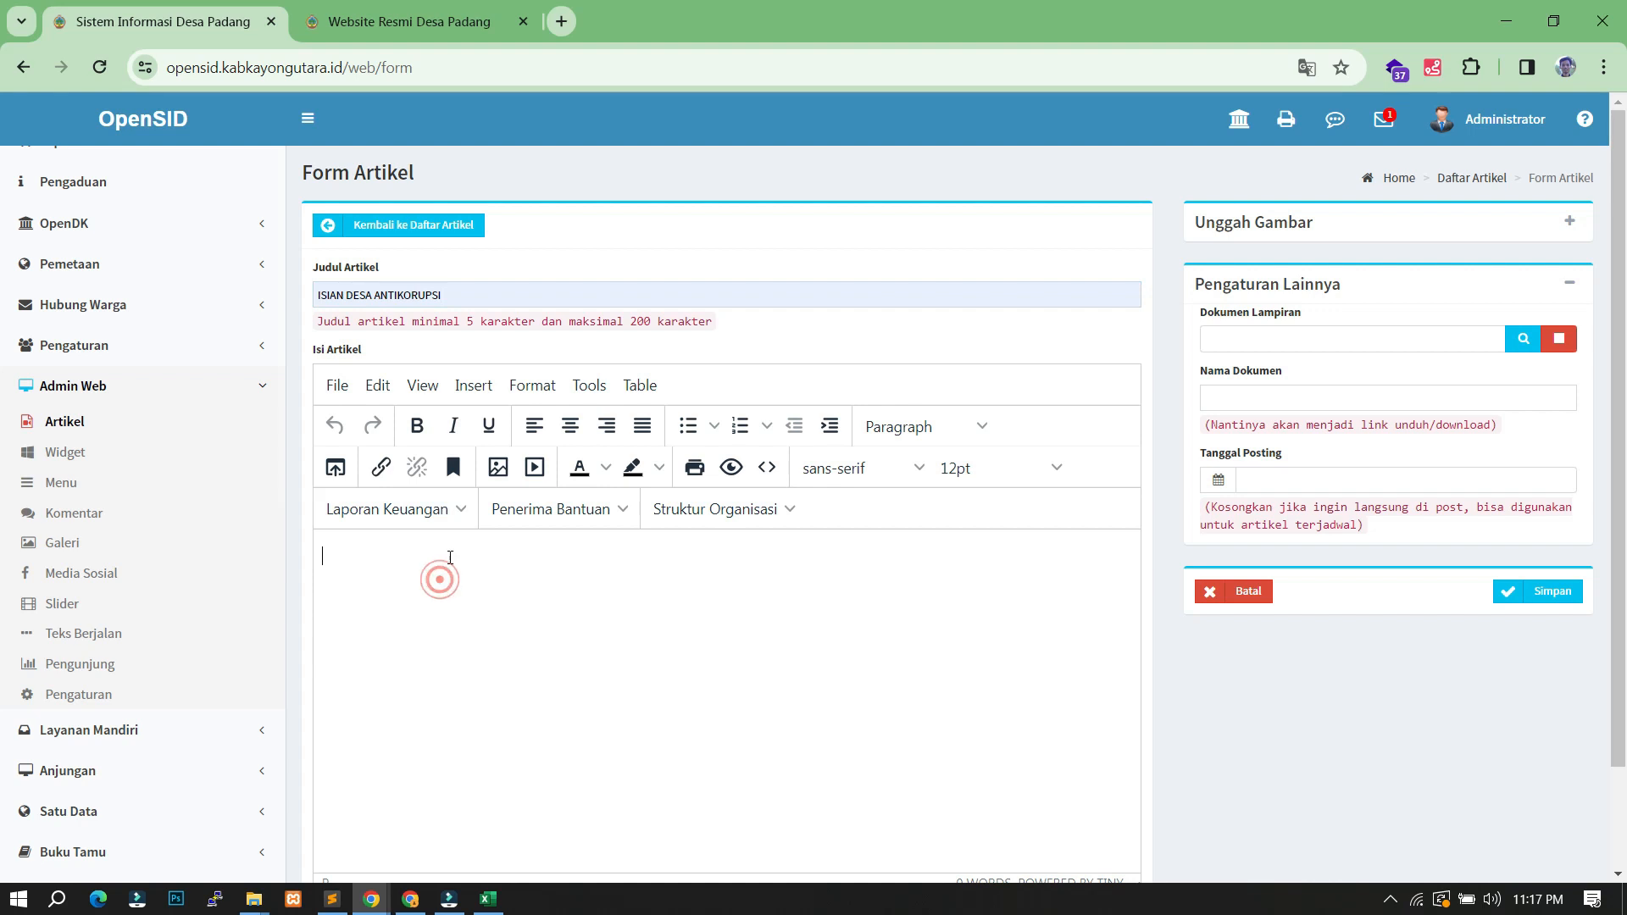
scroll(429, 505, "down", 2)
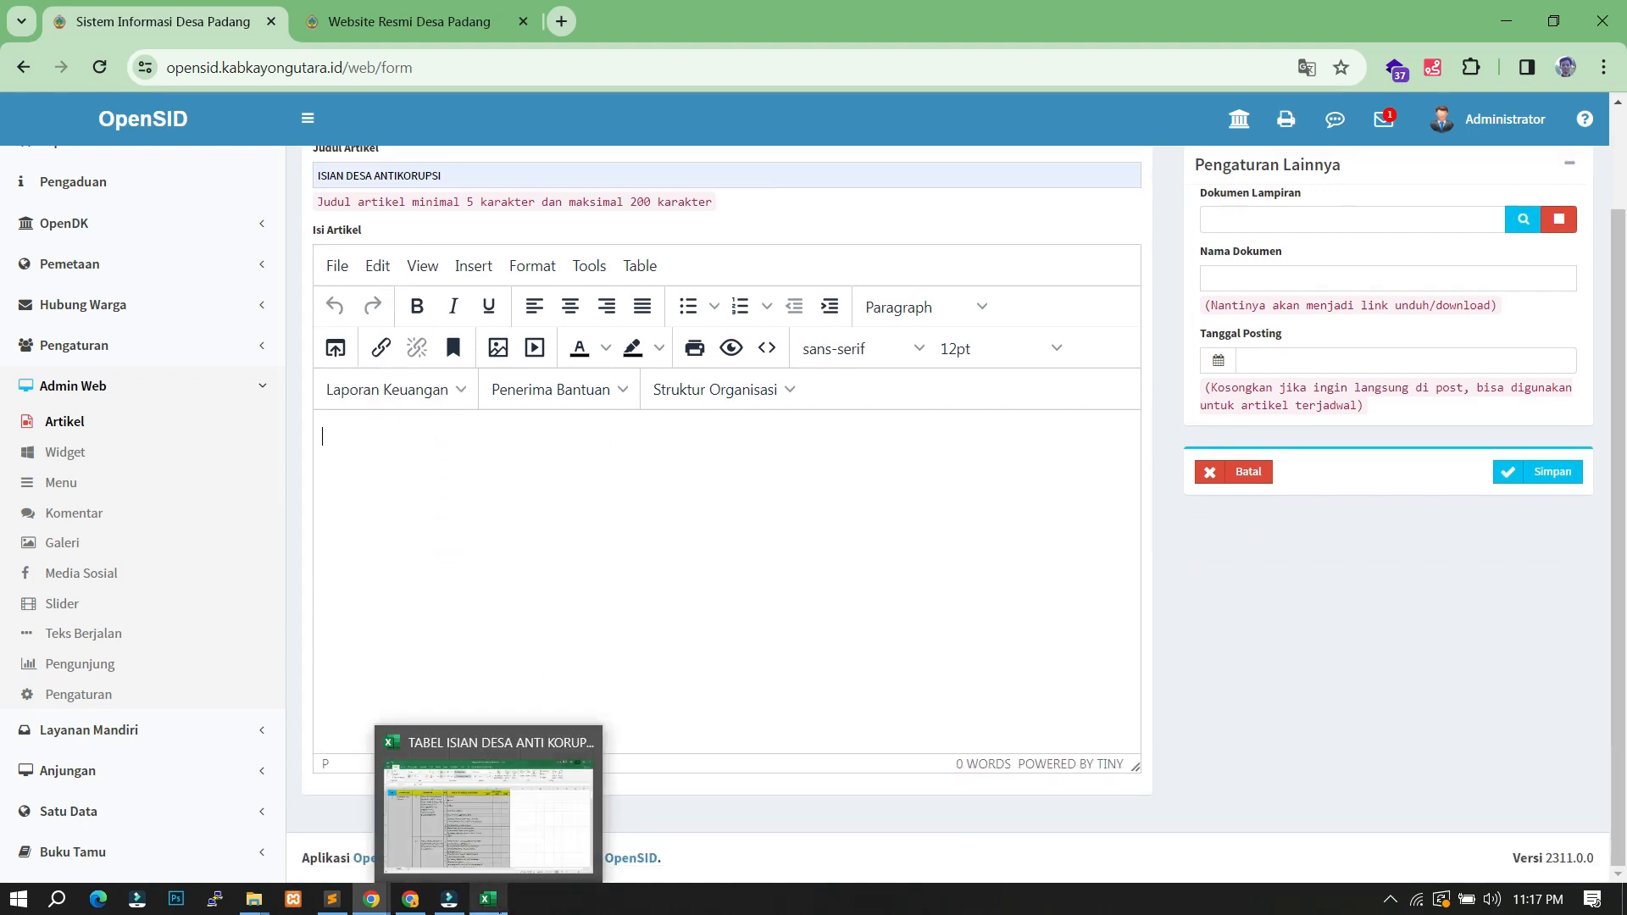
left_click(488, 898)
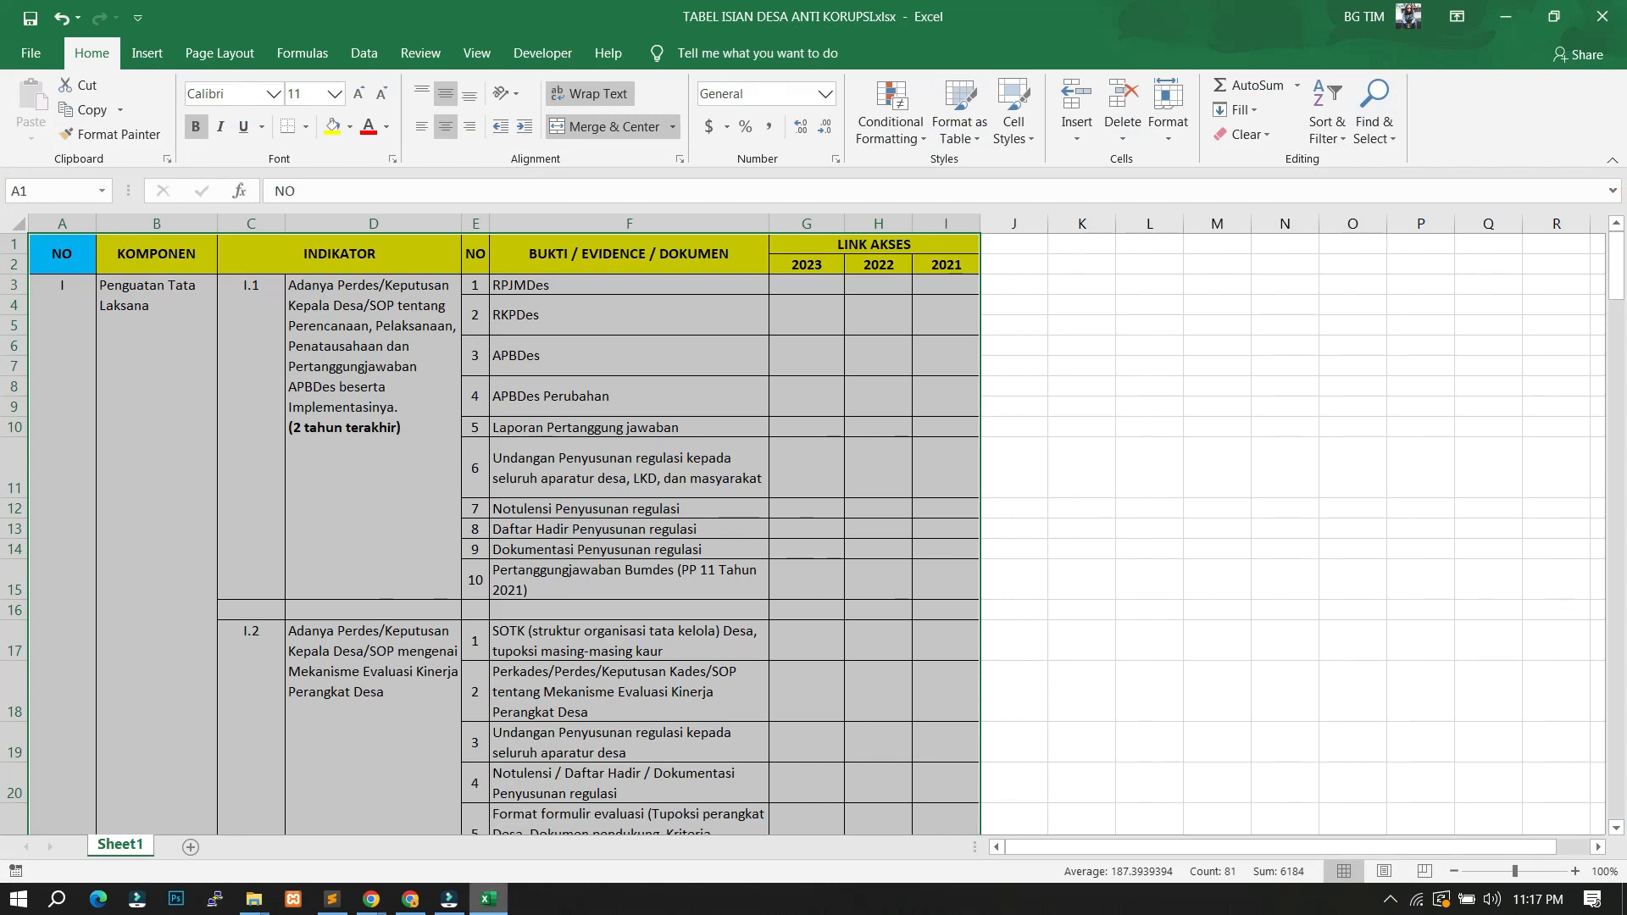
- Inspect the LINK AKSES 2023 and 2022 cells in Excel, then return to the article body
left_click(828, 312)
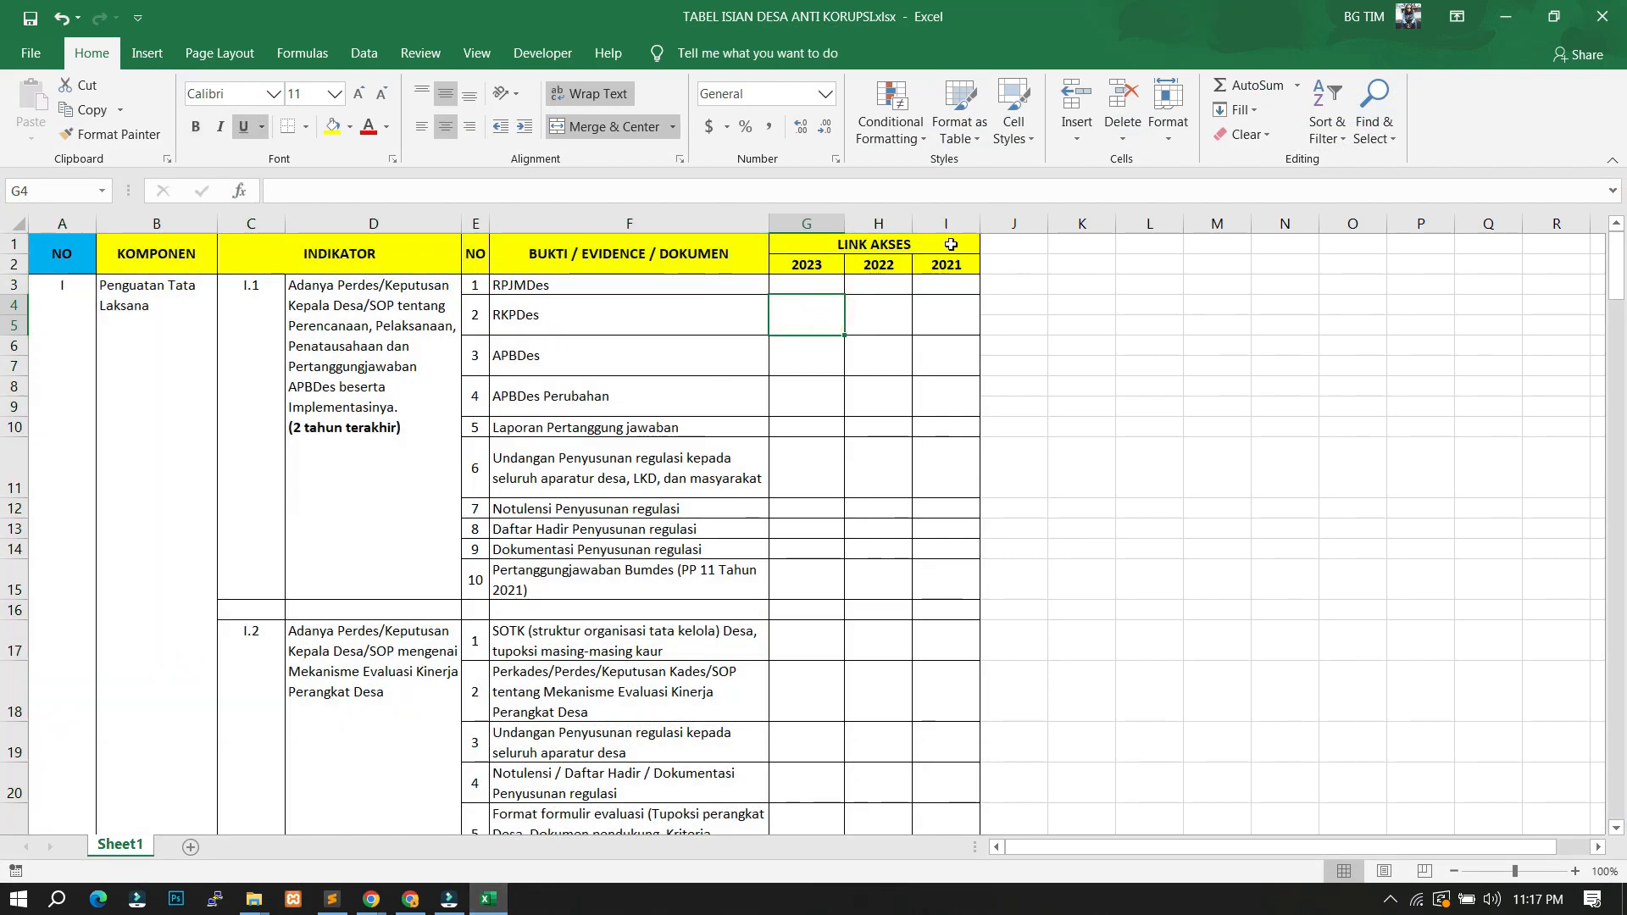
left_click(820, 266)
left_click(874, 266)
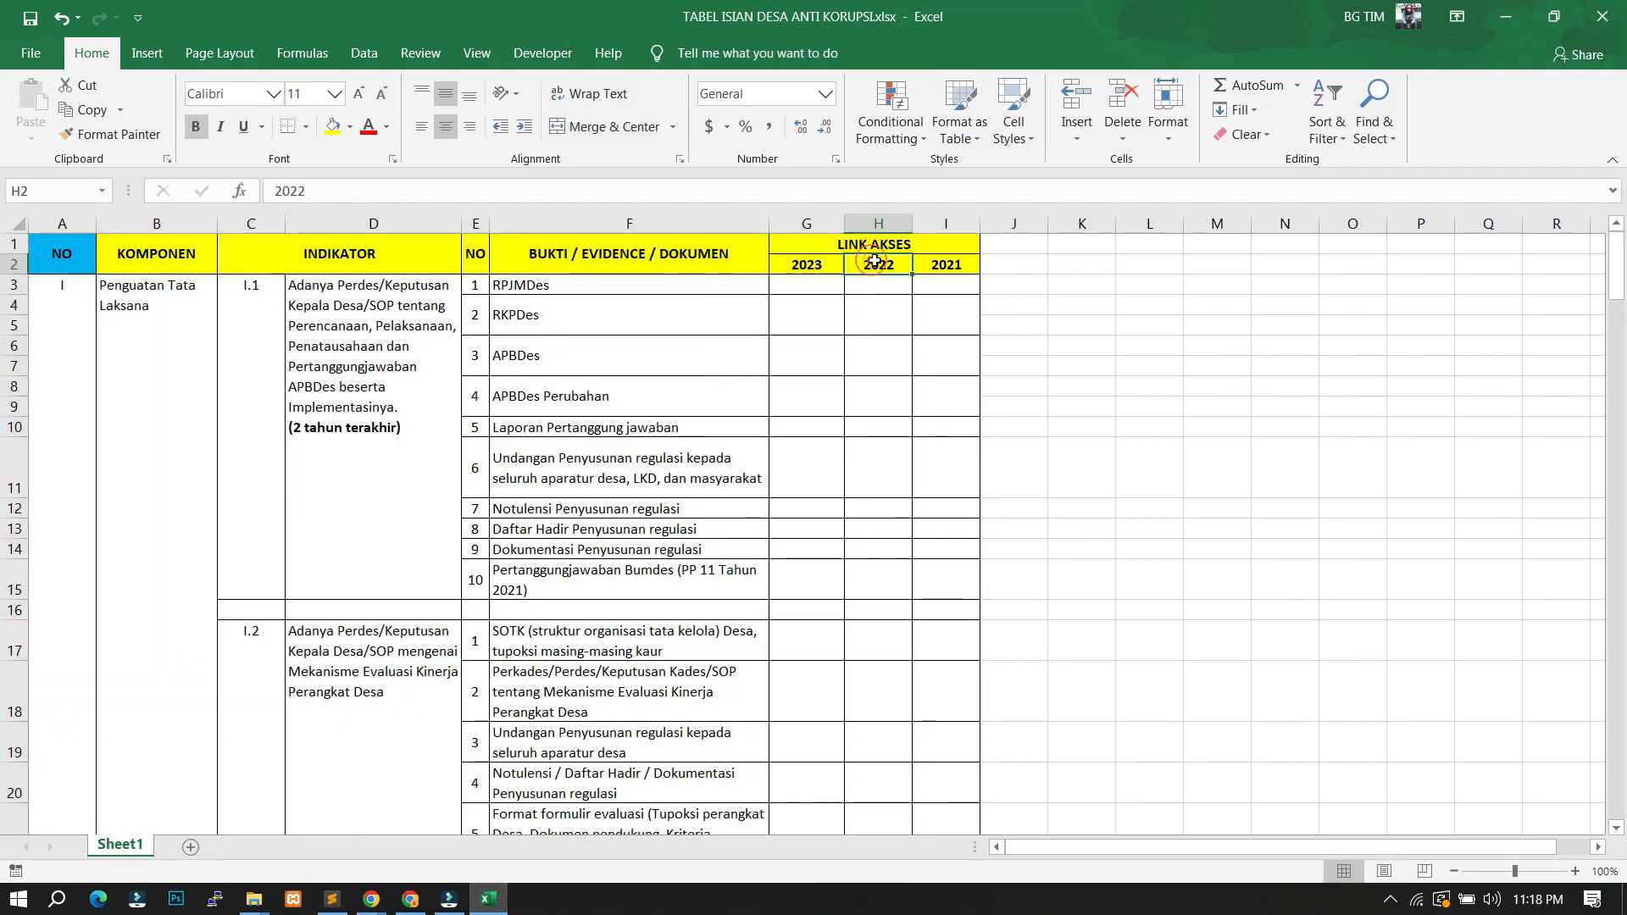
left_click(786, 311)
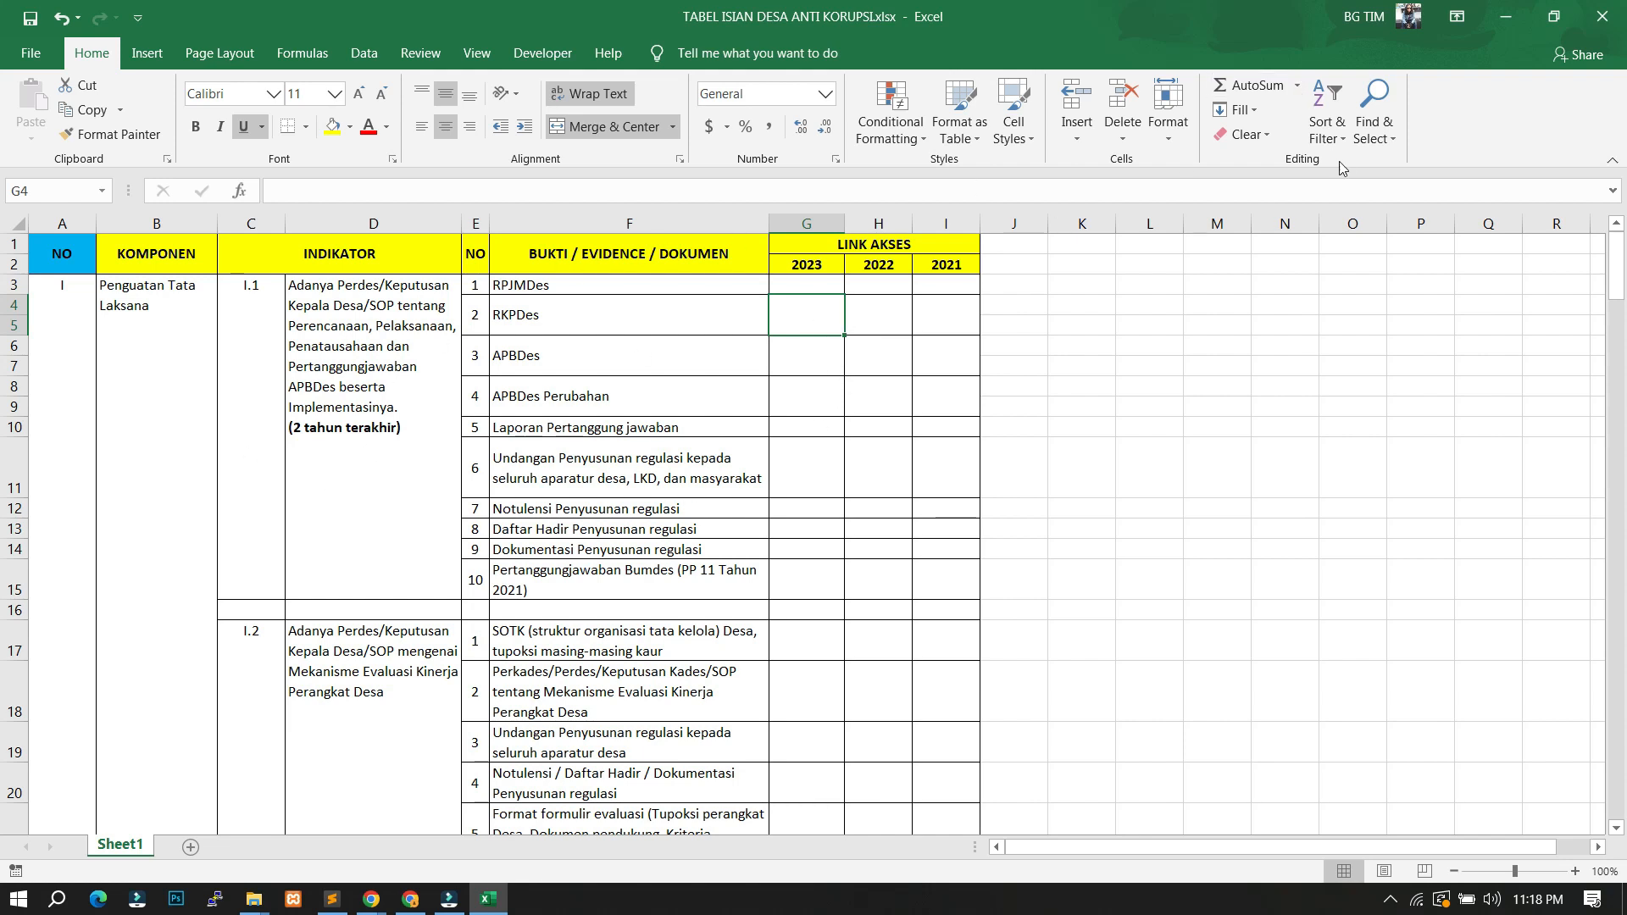
left_click(1506, 16)
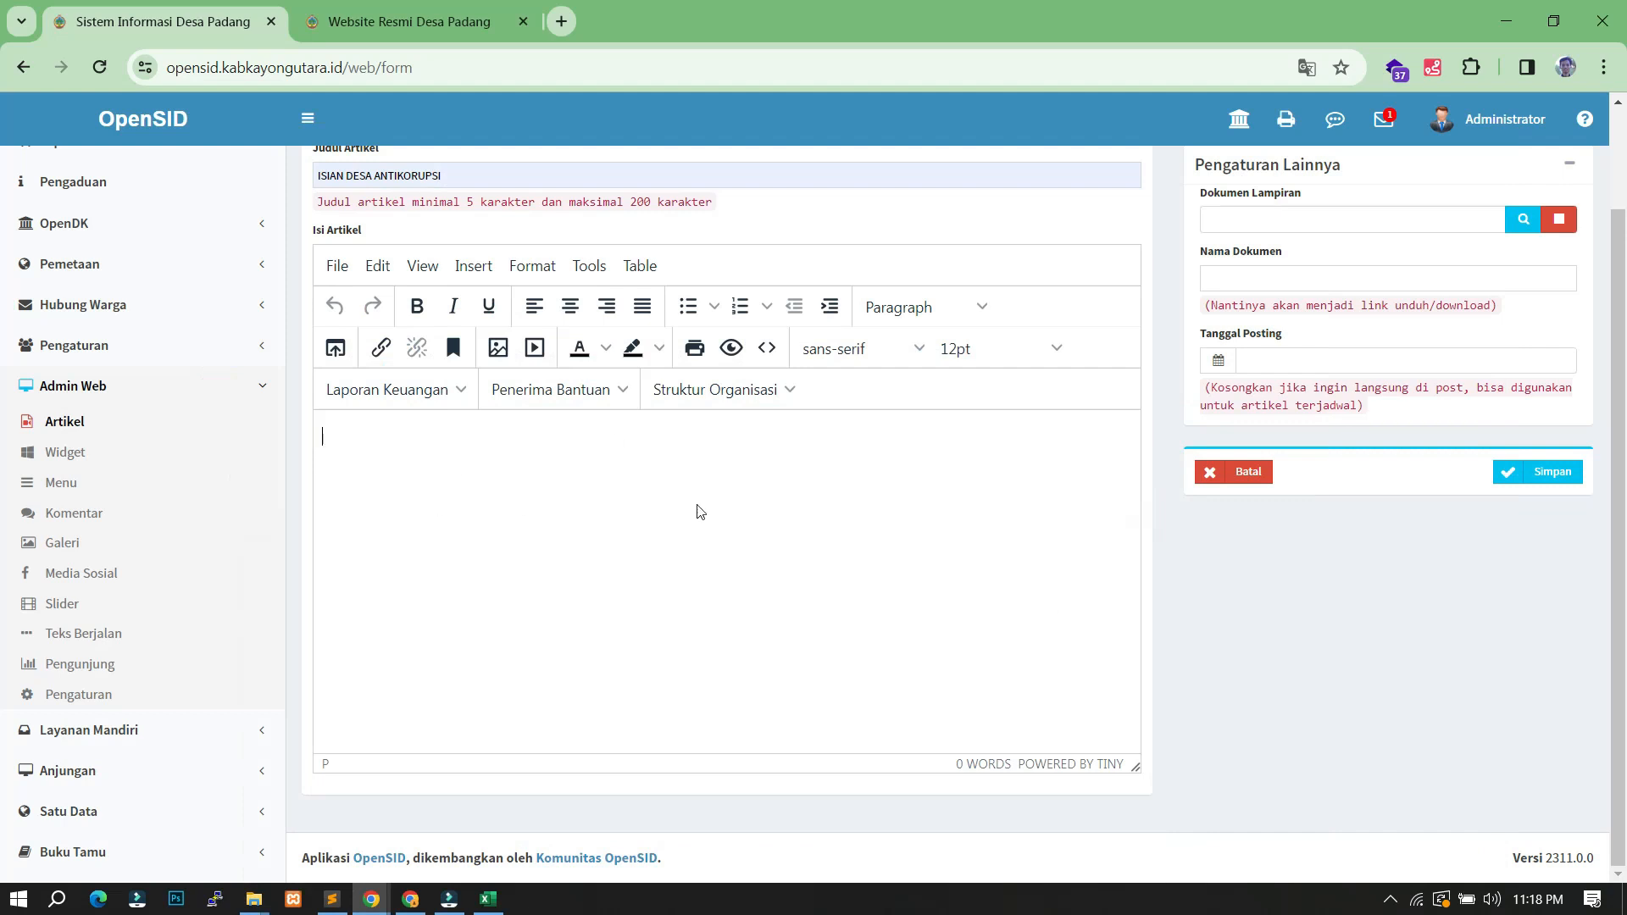
left_click(438, 503)
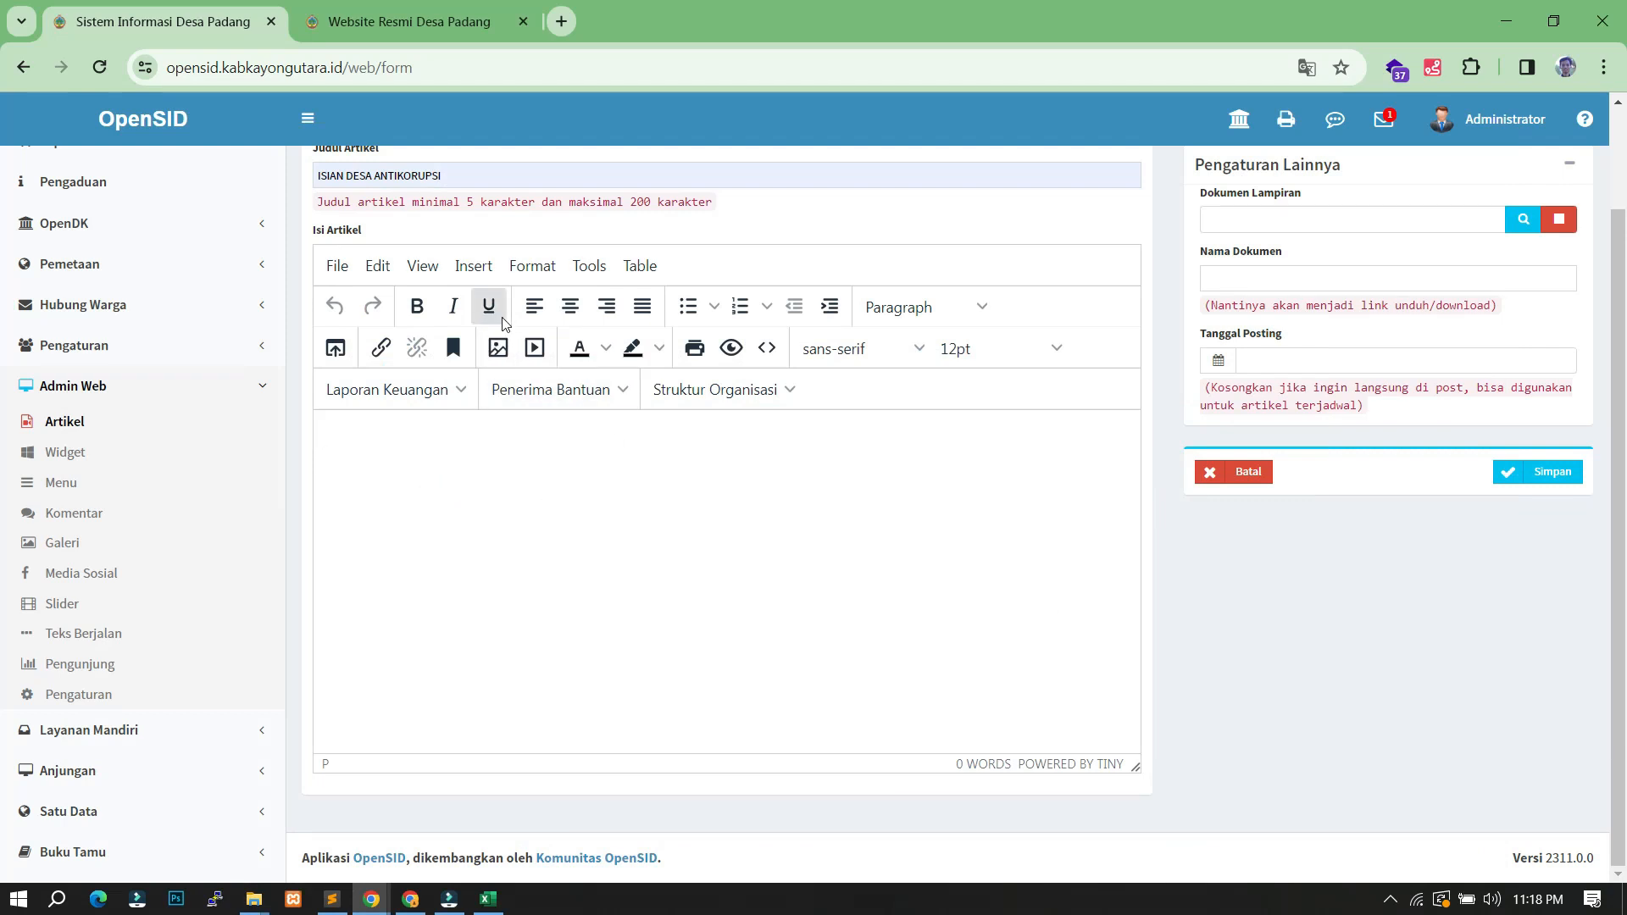
- Insert a 10×5 table into the article body with headings No and Komponen
left_click(473, 266)
mouse_move(509, 409)
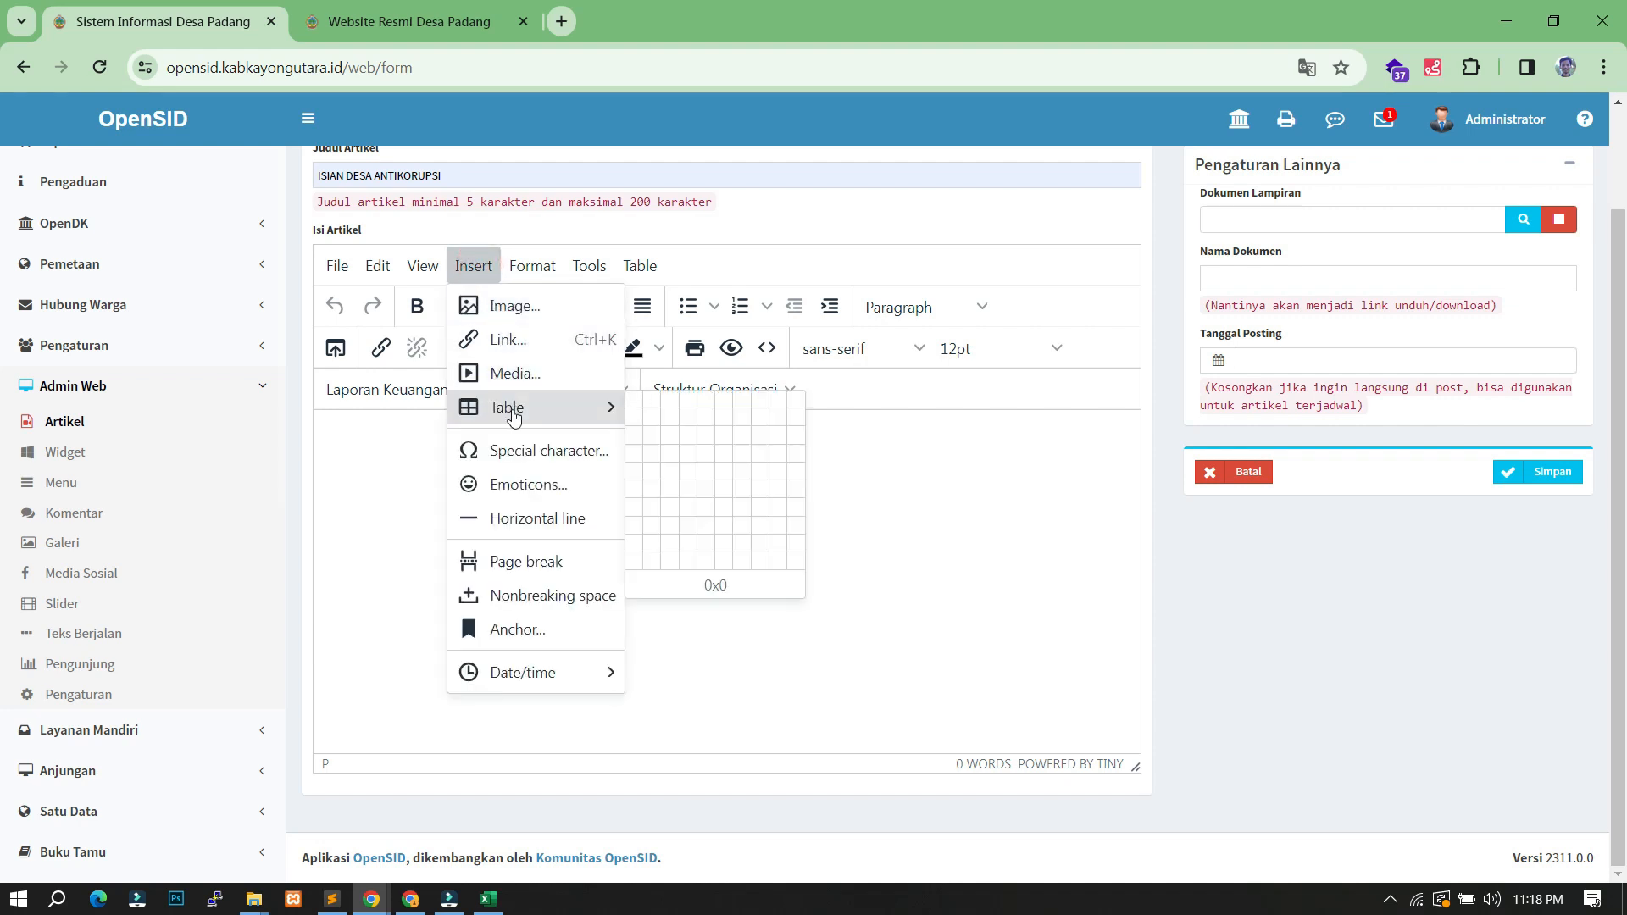
left_click(793, 476)
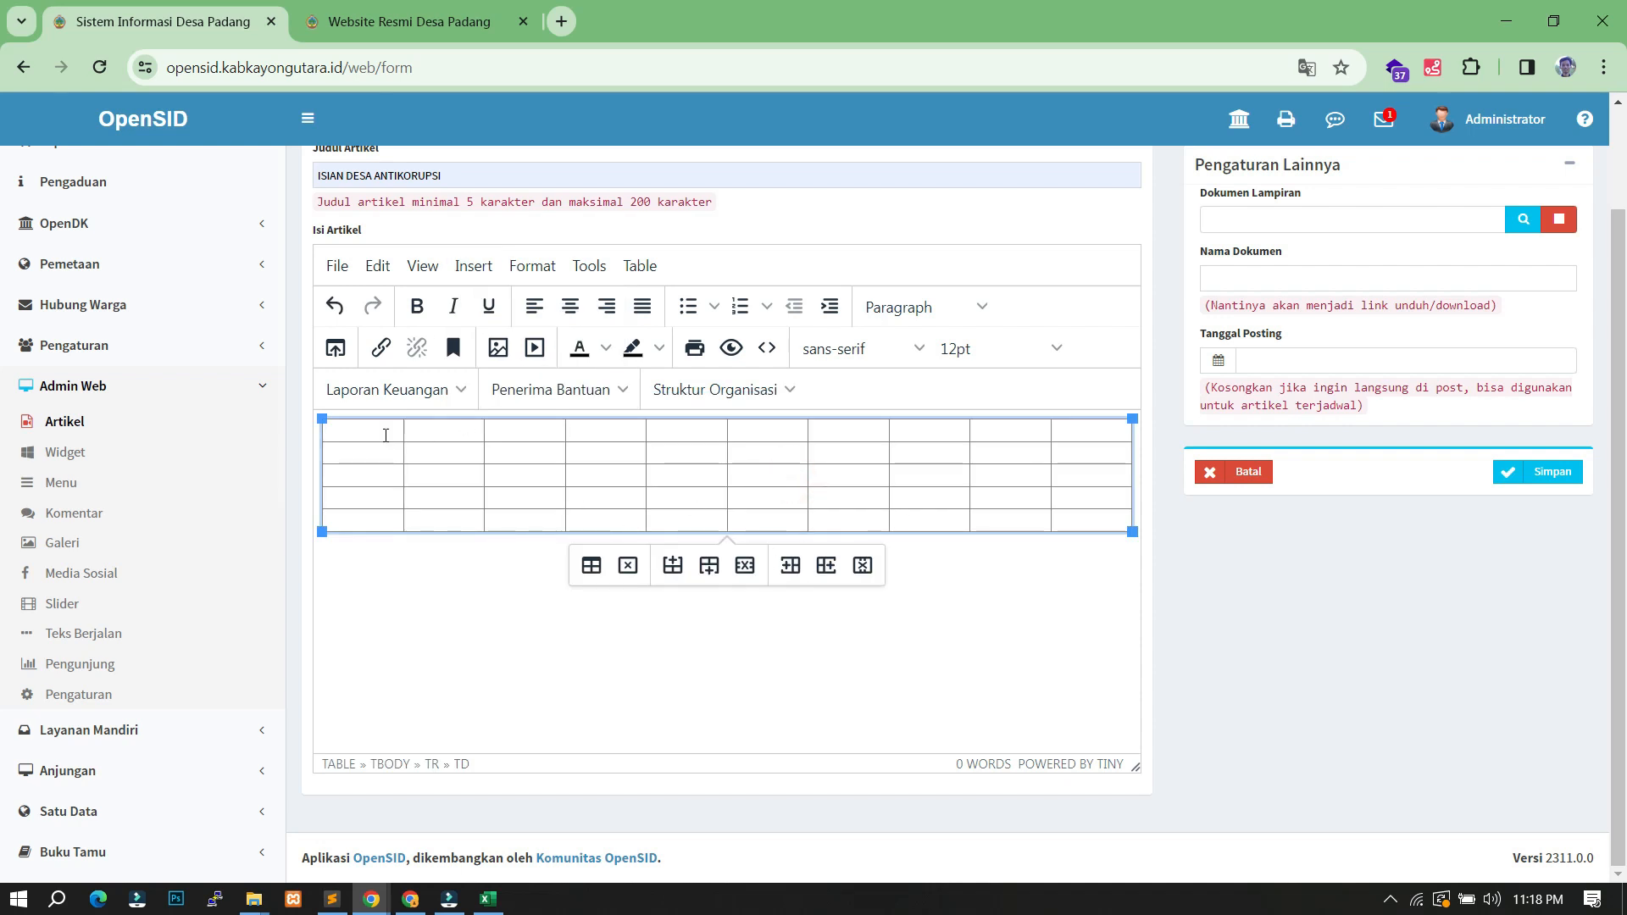
type("No")
key("Tab")
left_click(487, 899)
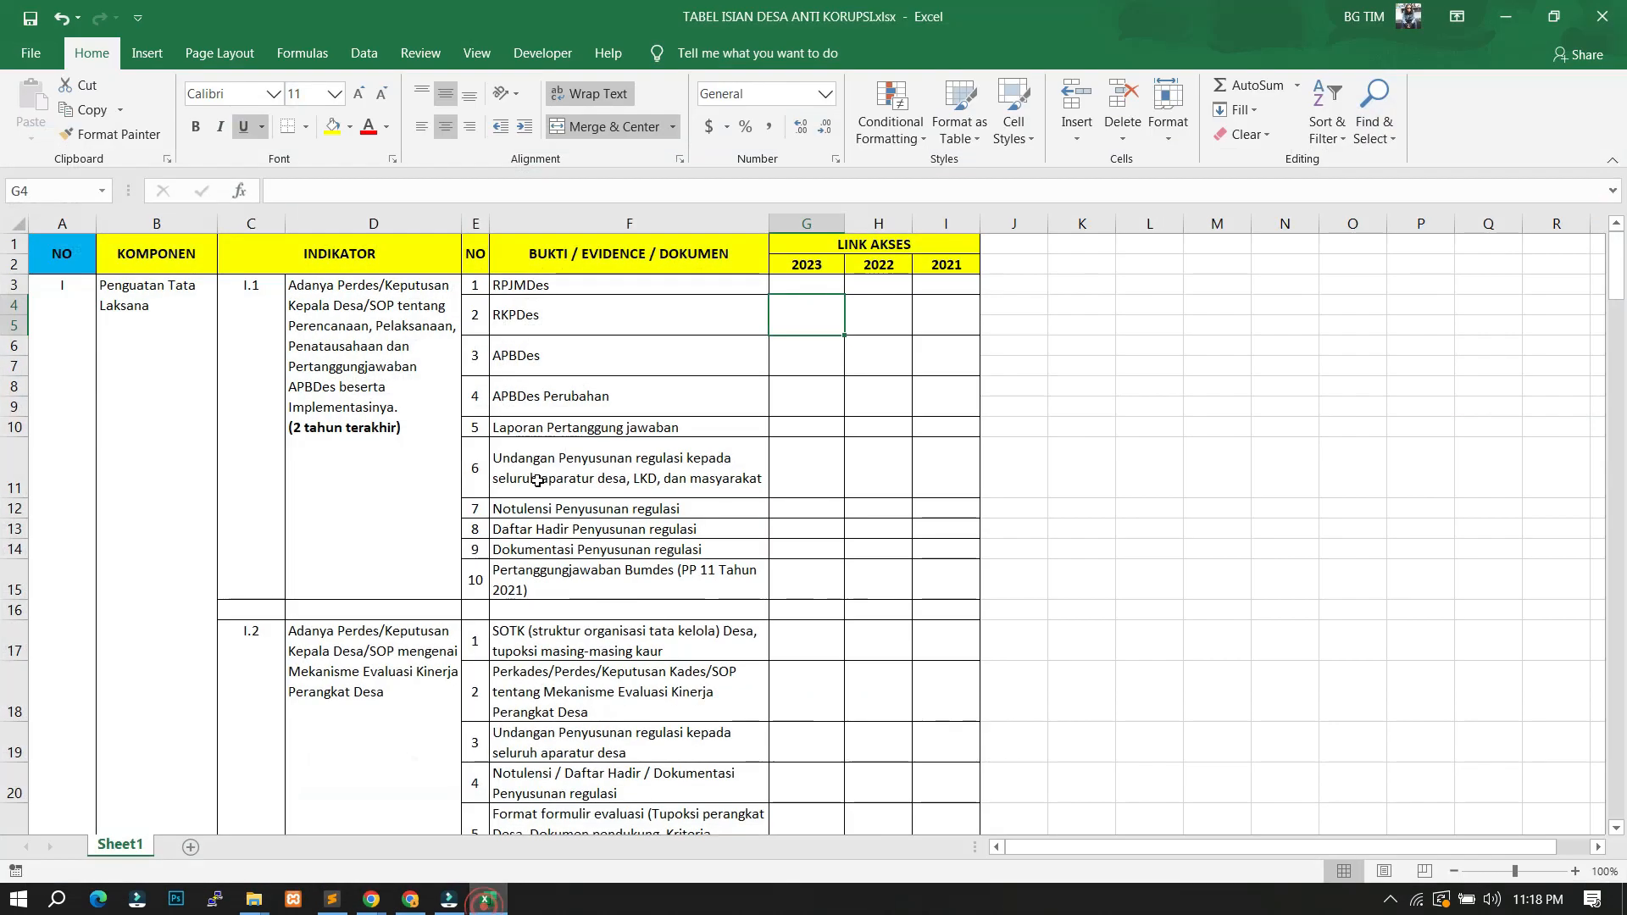
left_click(487, 899)
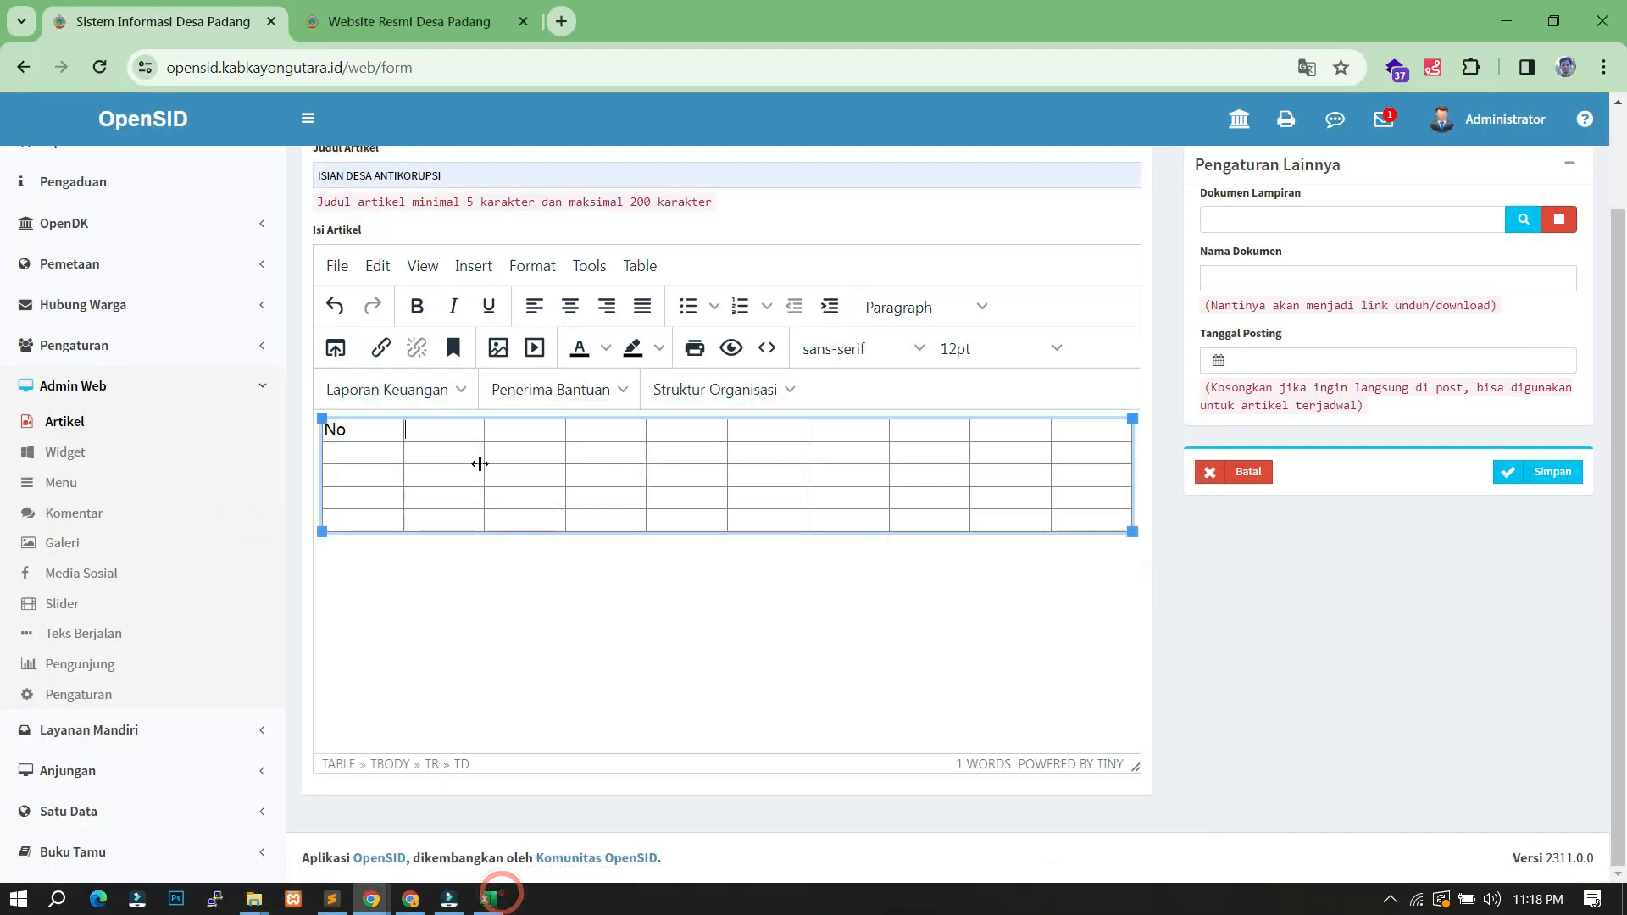
type("Kompoe")
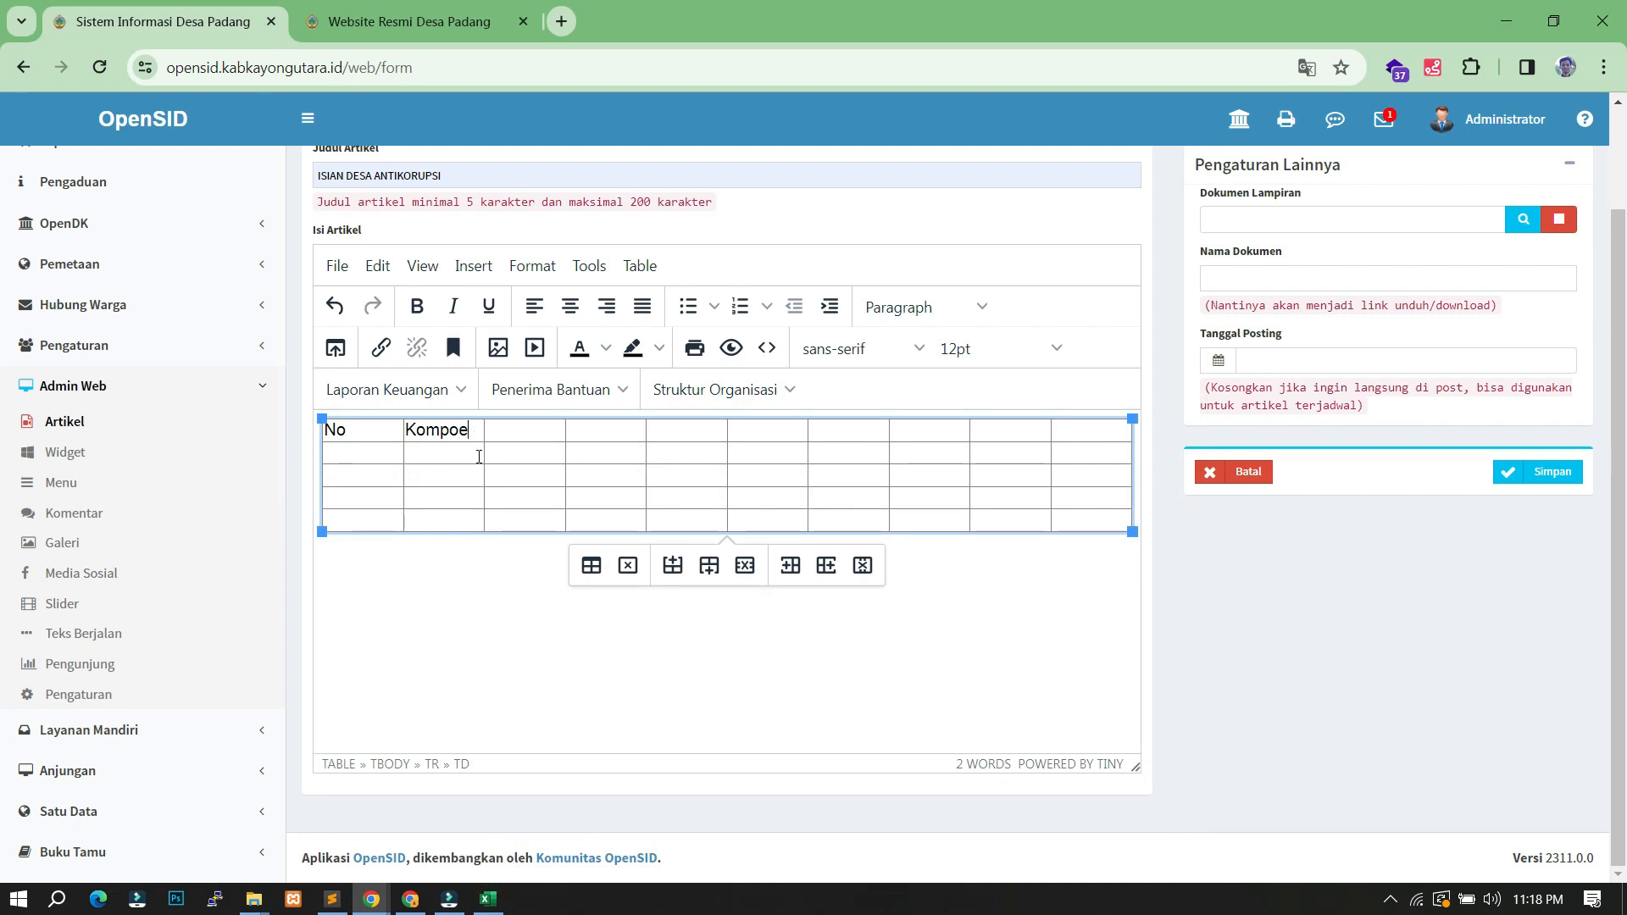
key("BackSpace")
type("nen")
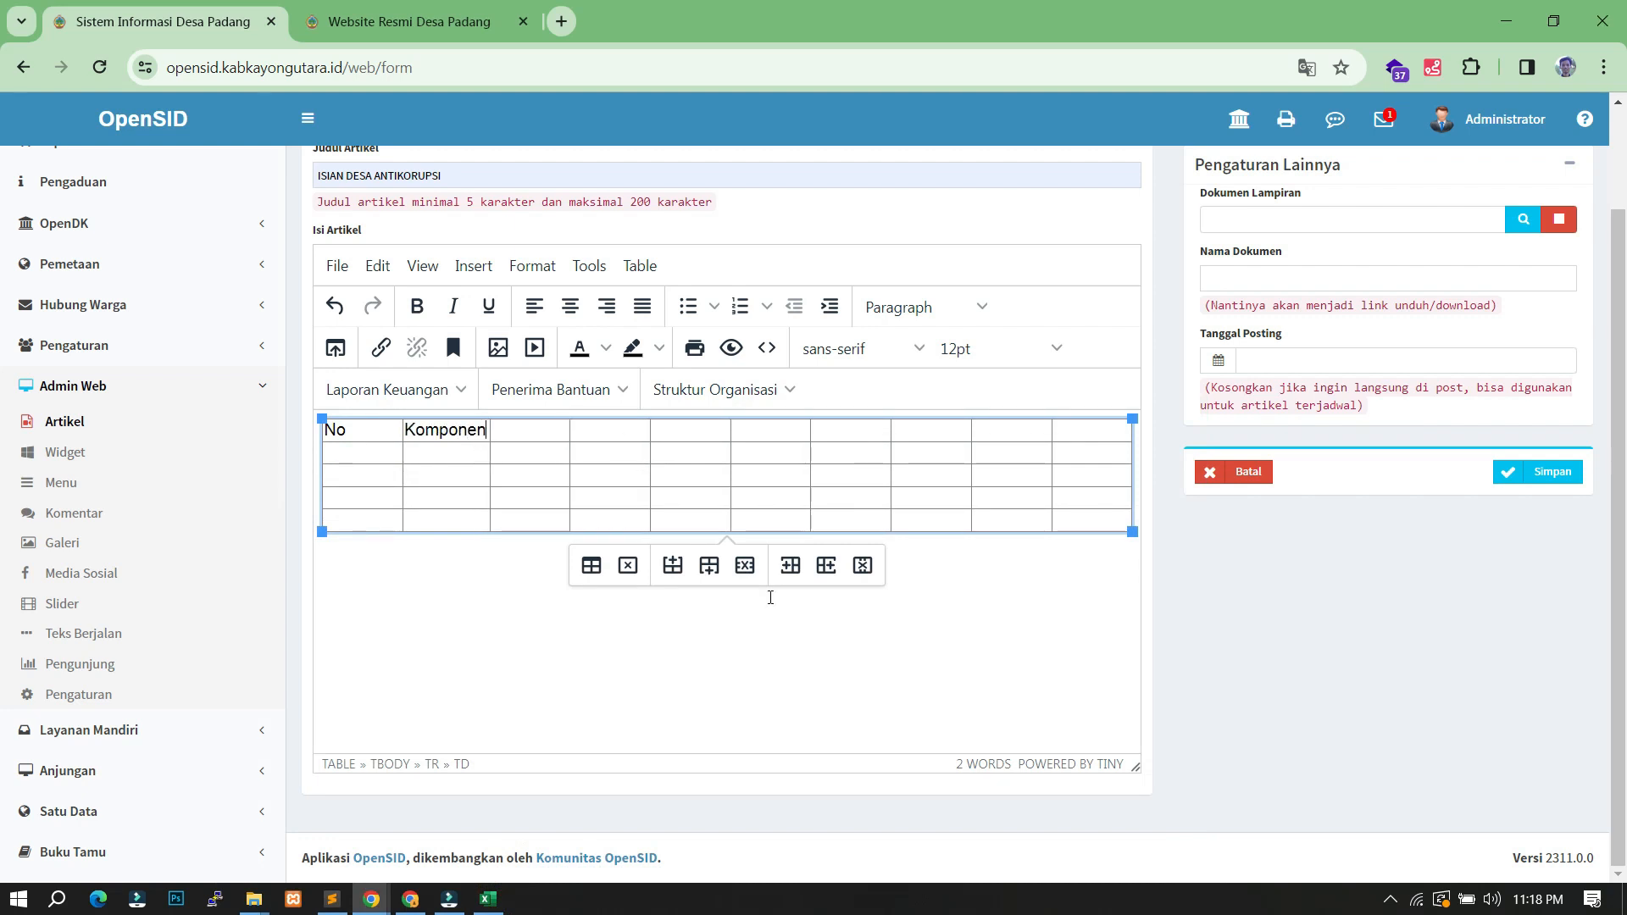
- Review the Excel checklist again, then put the caret back inside the draft table
left_click(922, 586)
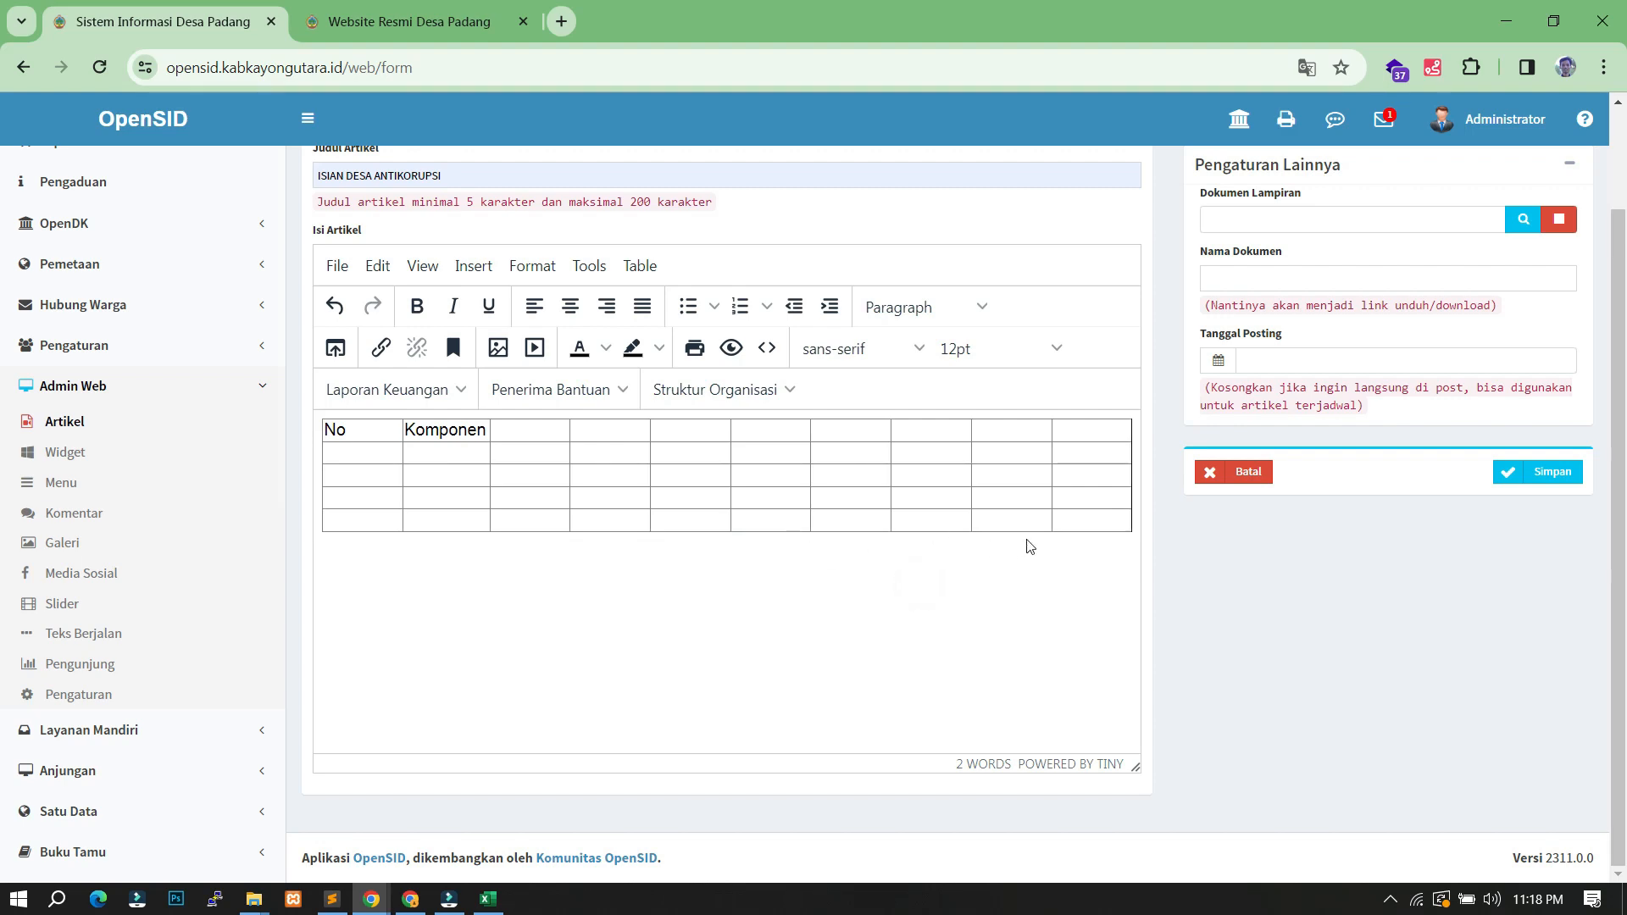
left_click(488, 899)
scroll(611, 579, "down", 15)
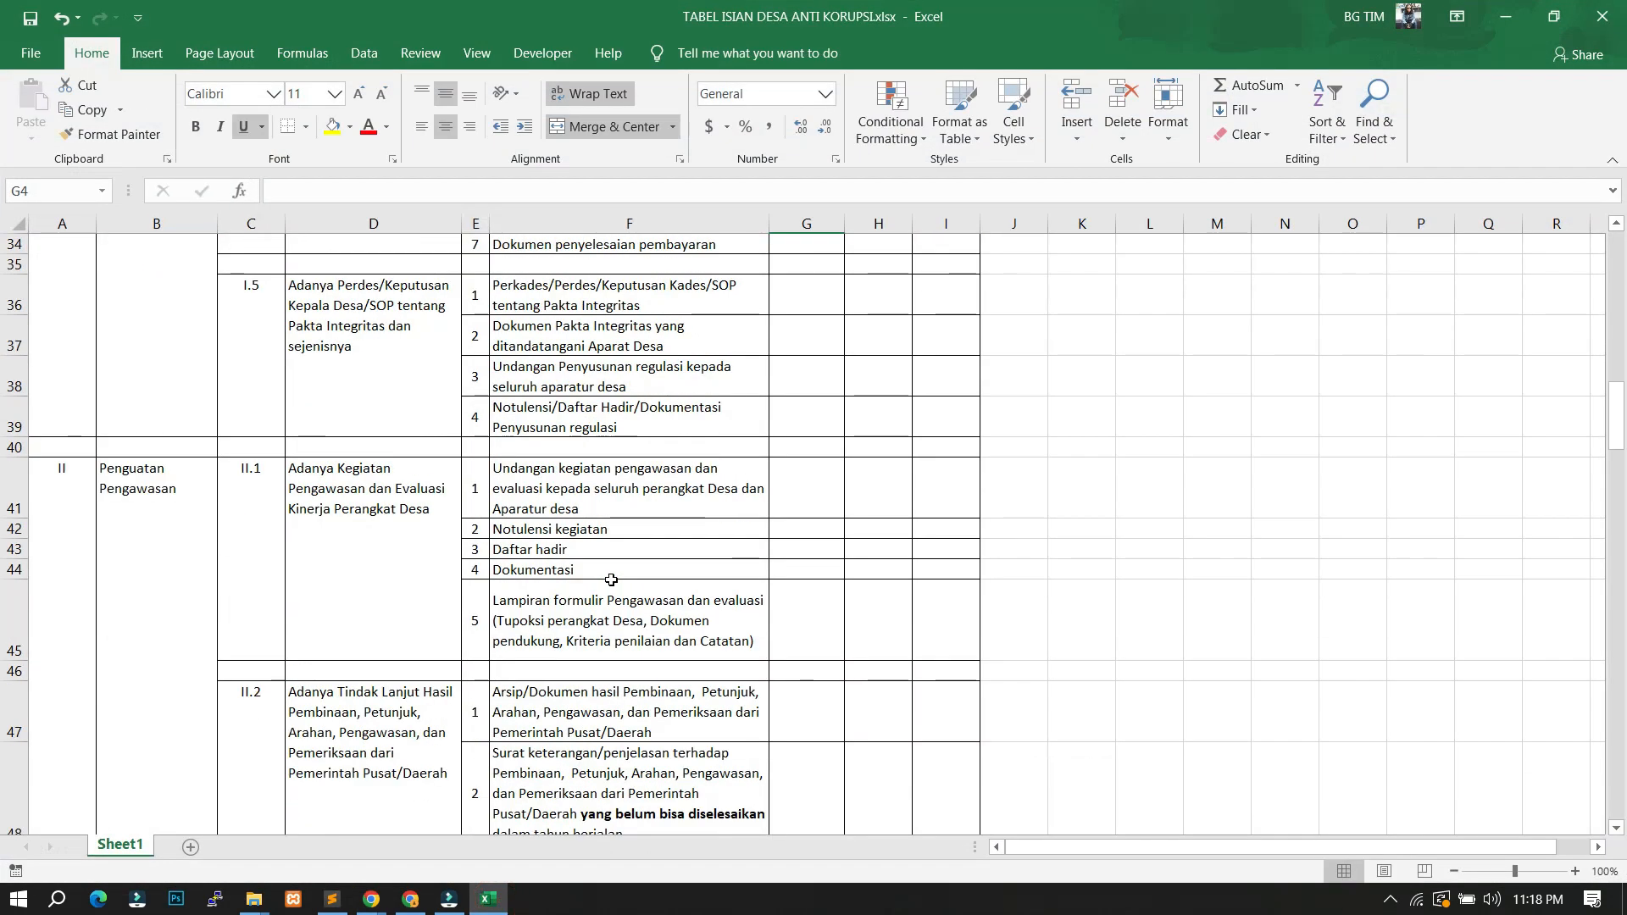
scroll(610, 580, "down", 20)
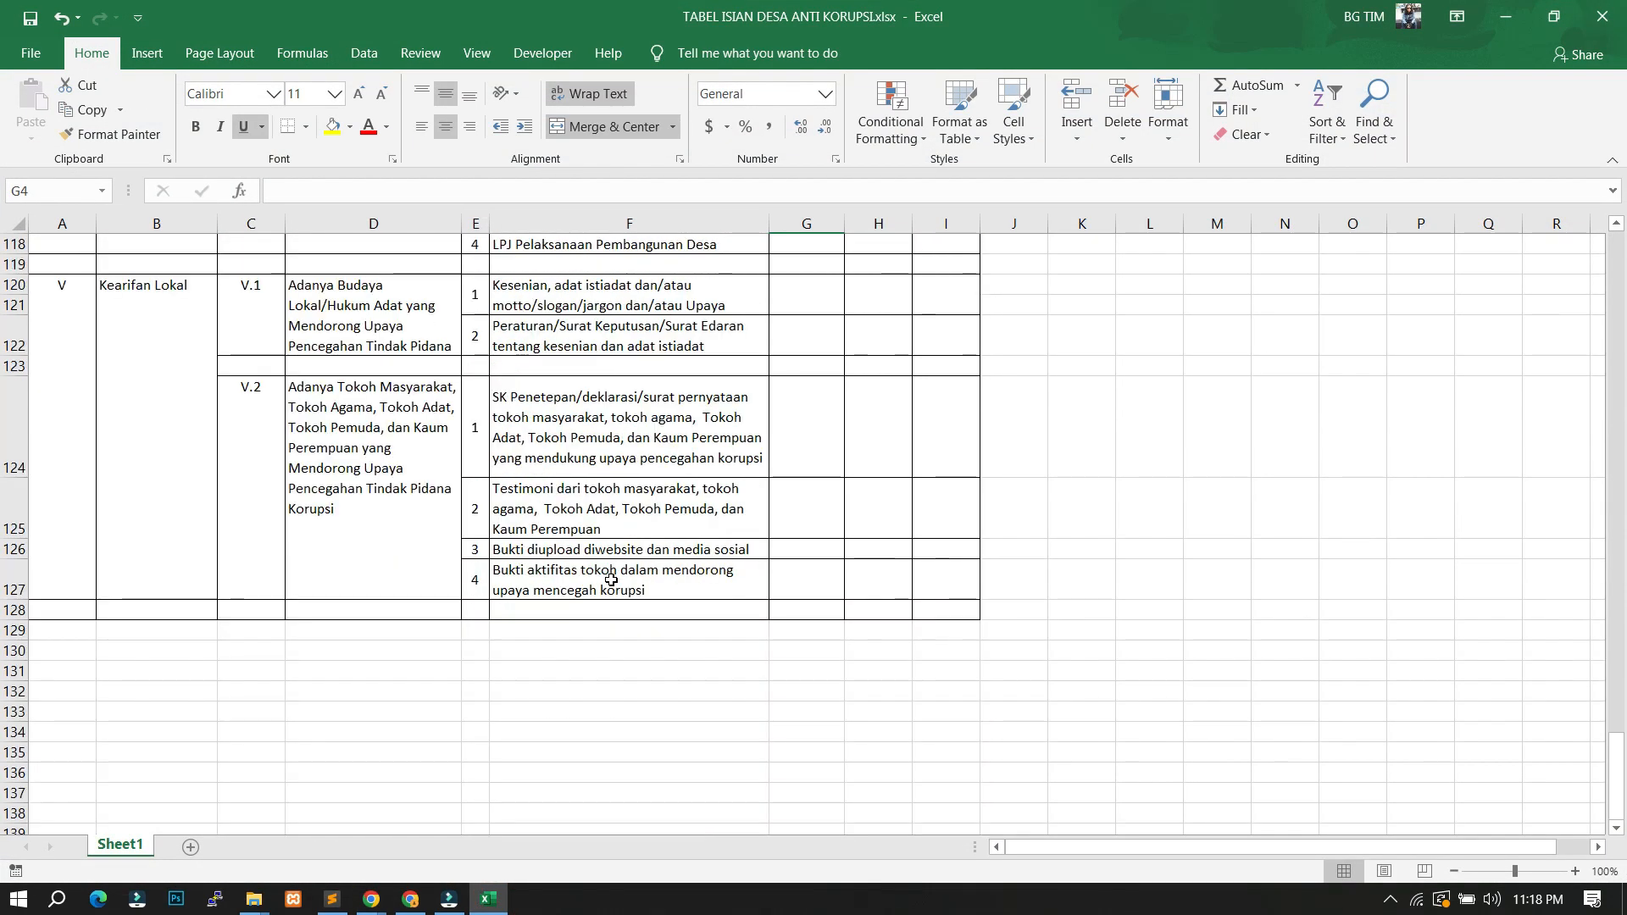
left_click(488, 899)
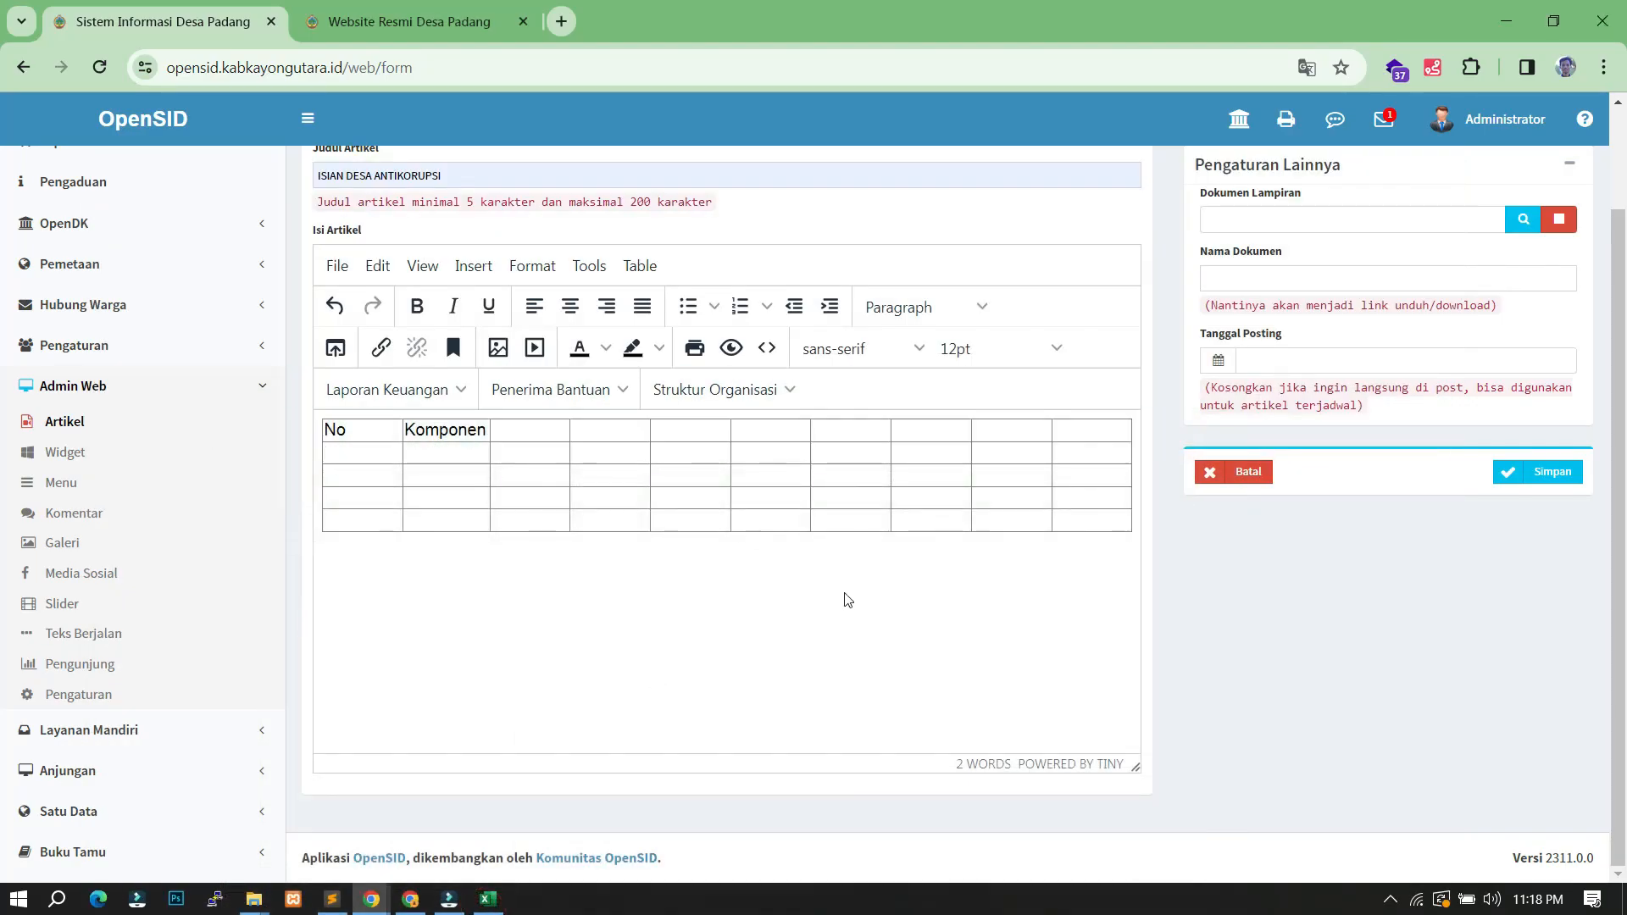
left_click(1075, 499)
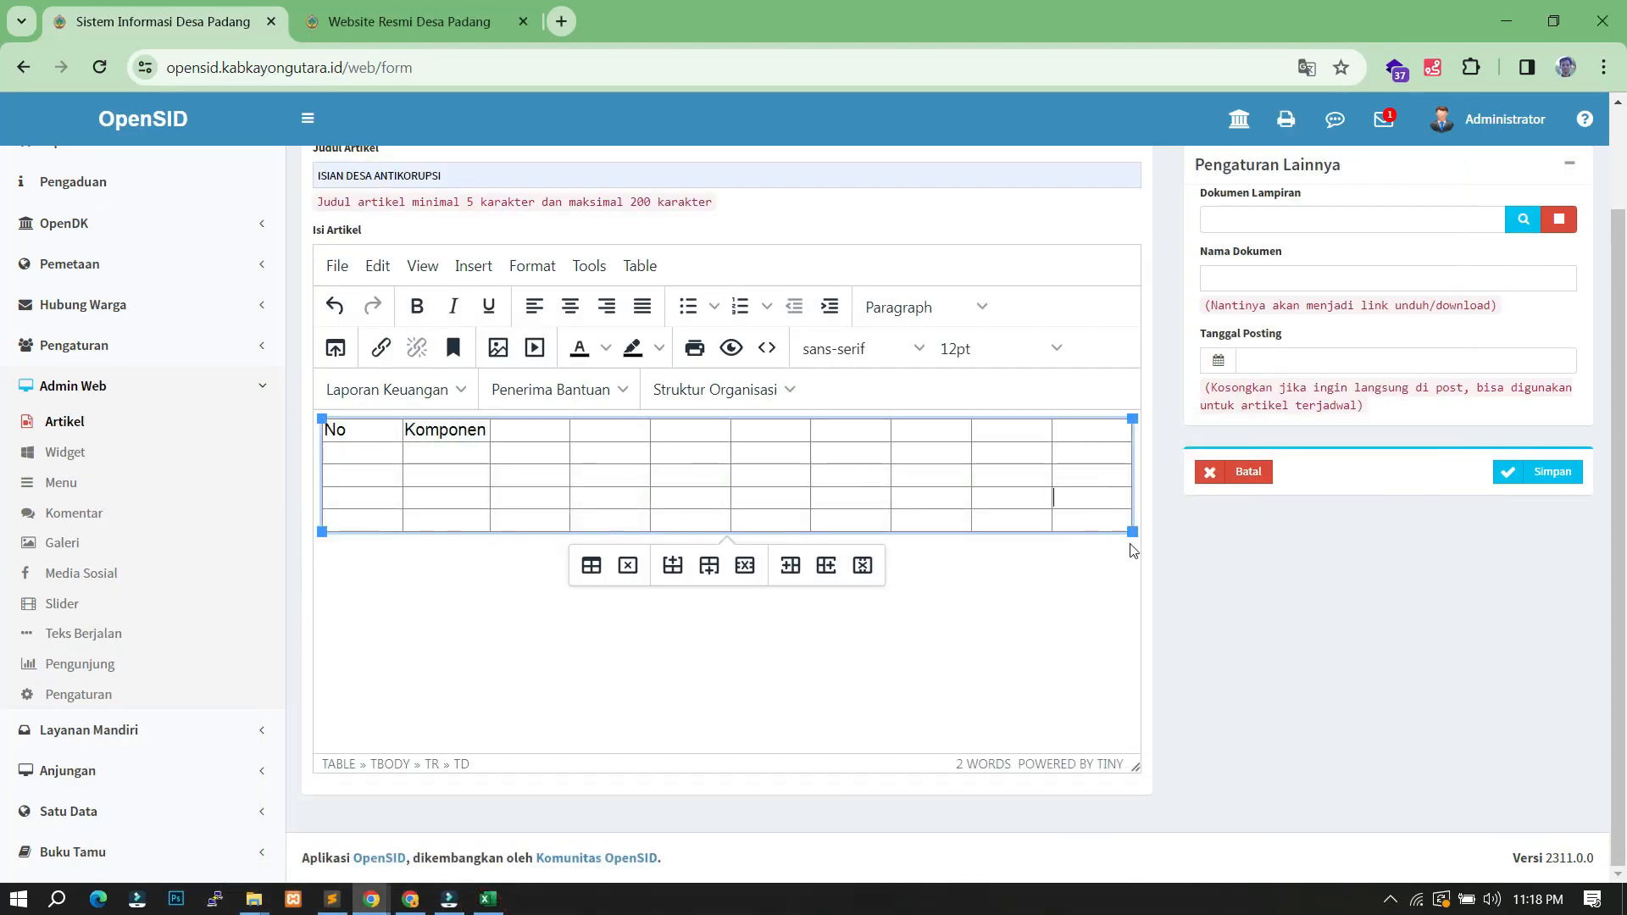
left_click(1129, 547)
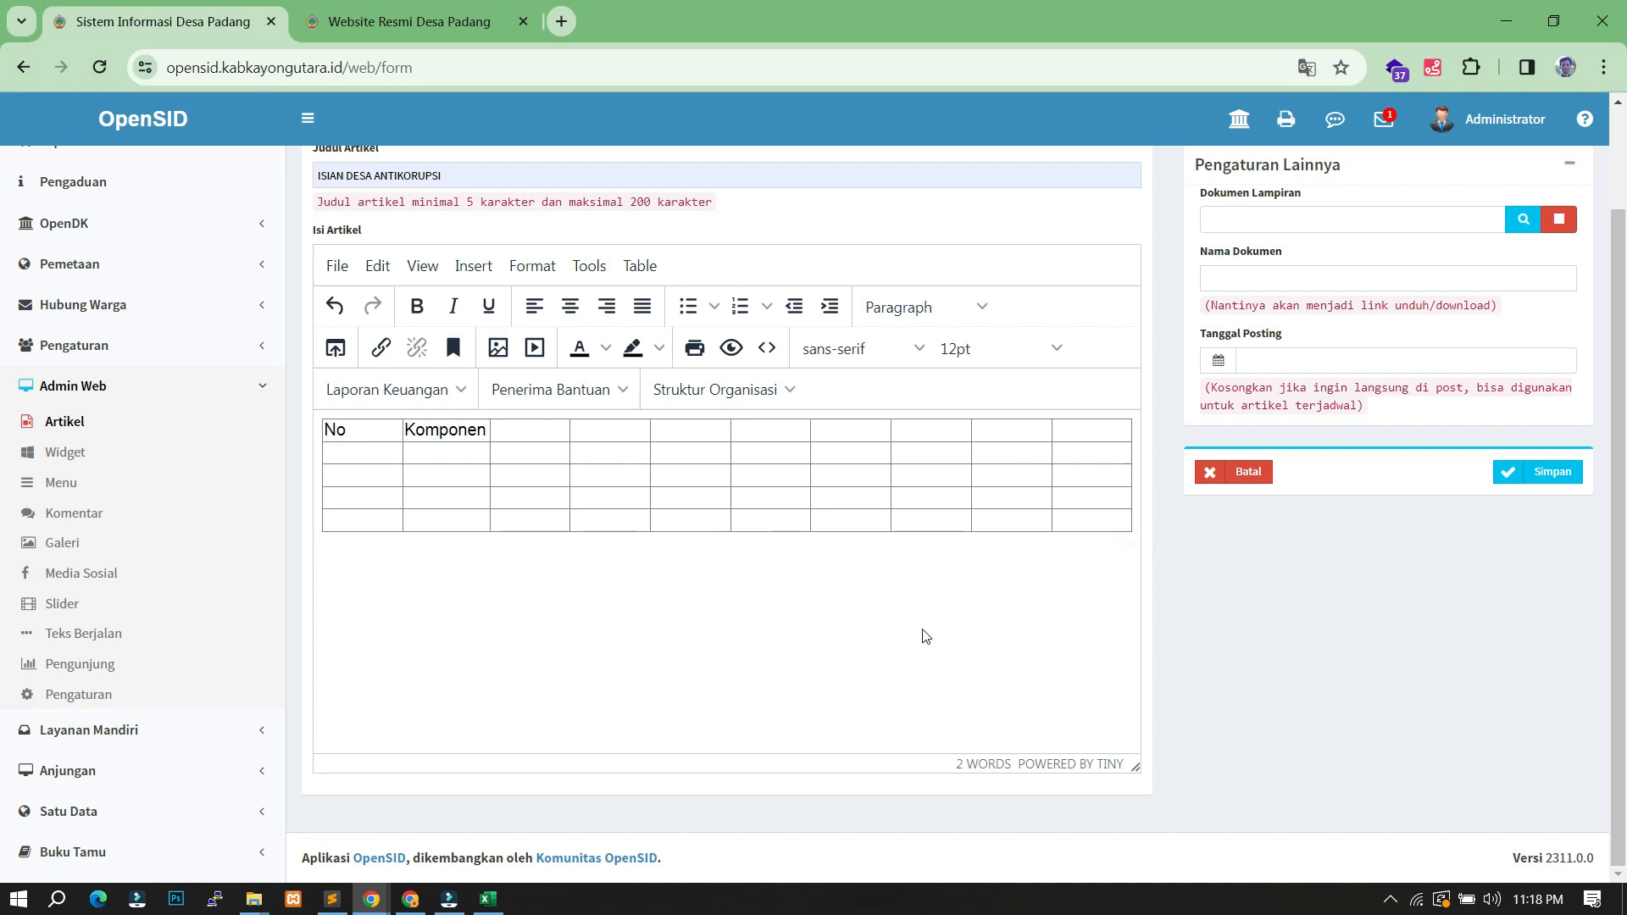
left_click(958, 497)
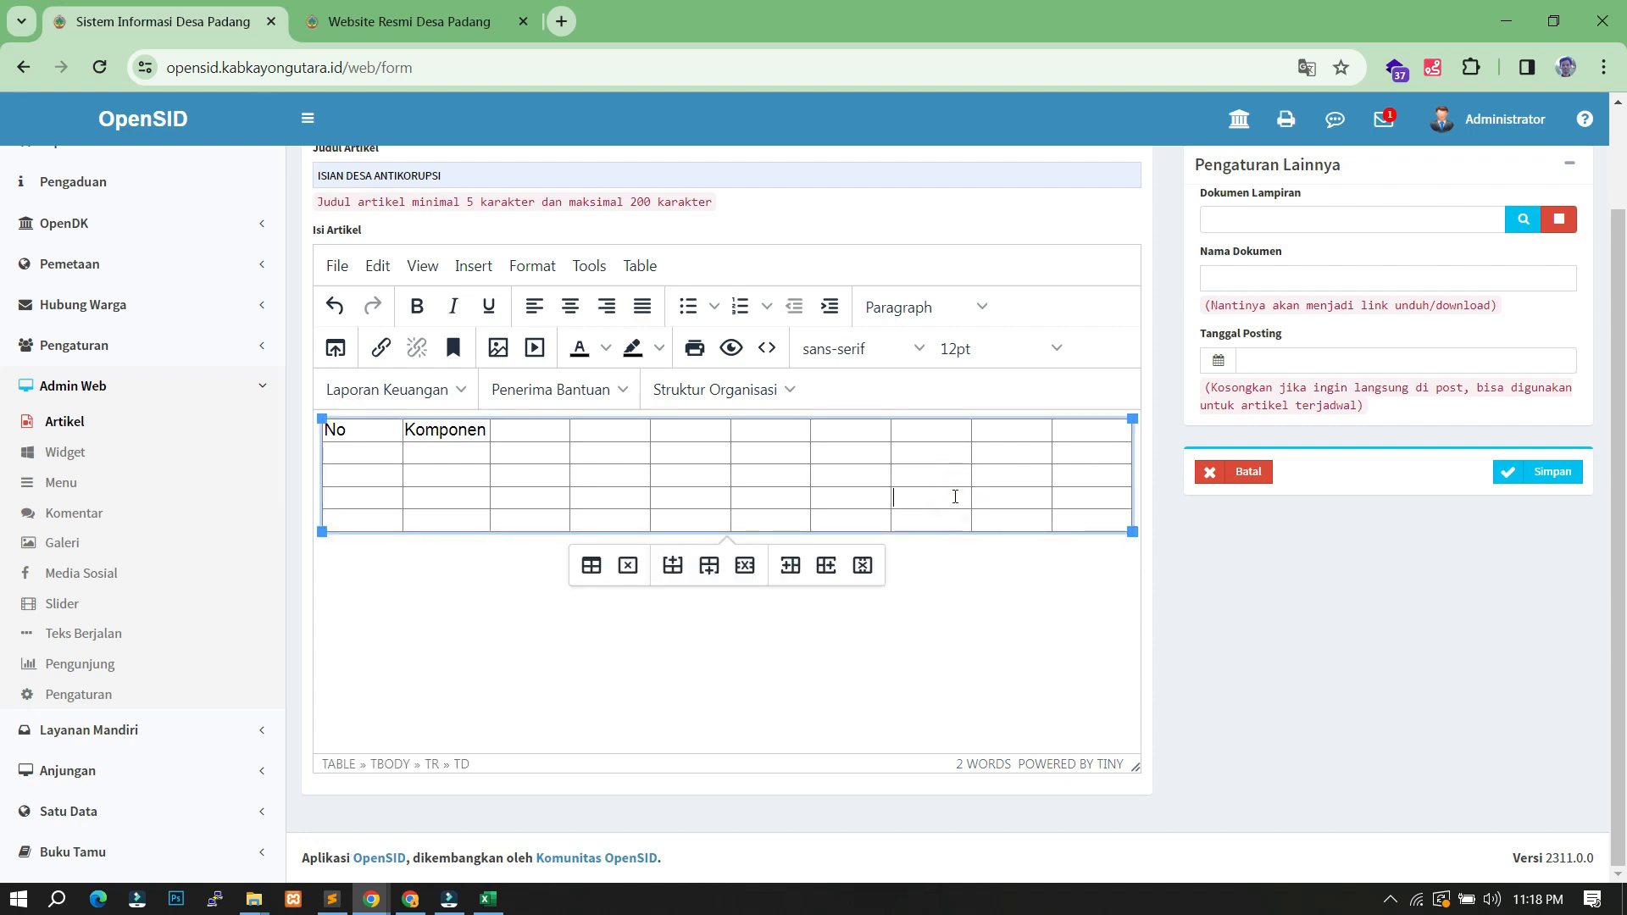
- Delete the draft table, leaving the article body blank
left_click(625, 566)
left_click(412, 446)
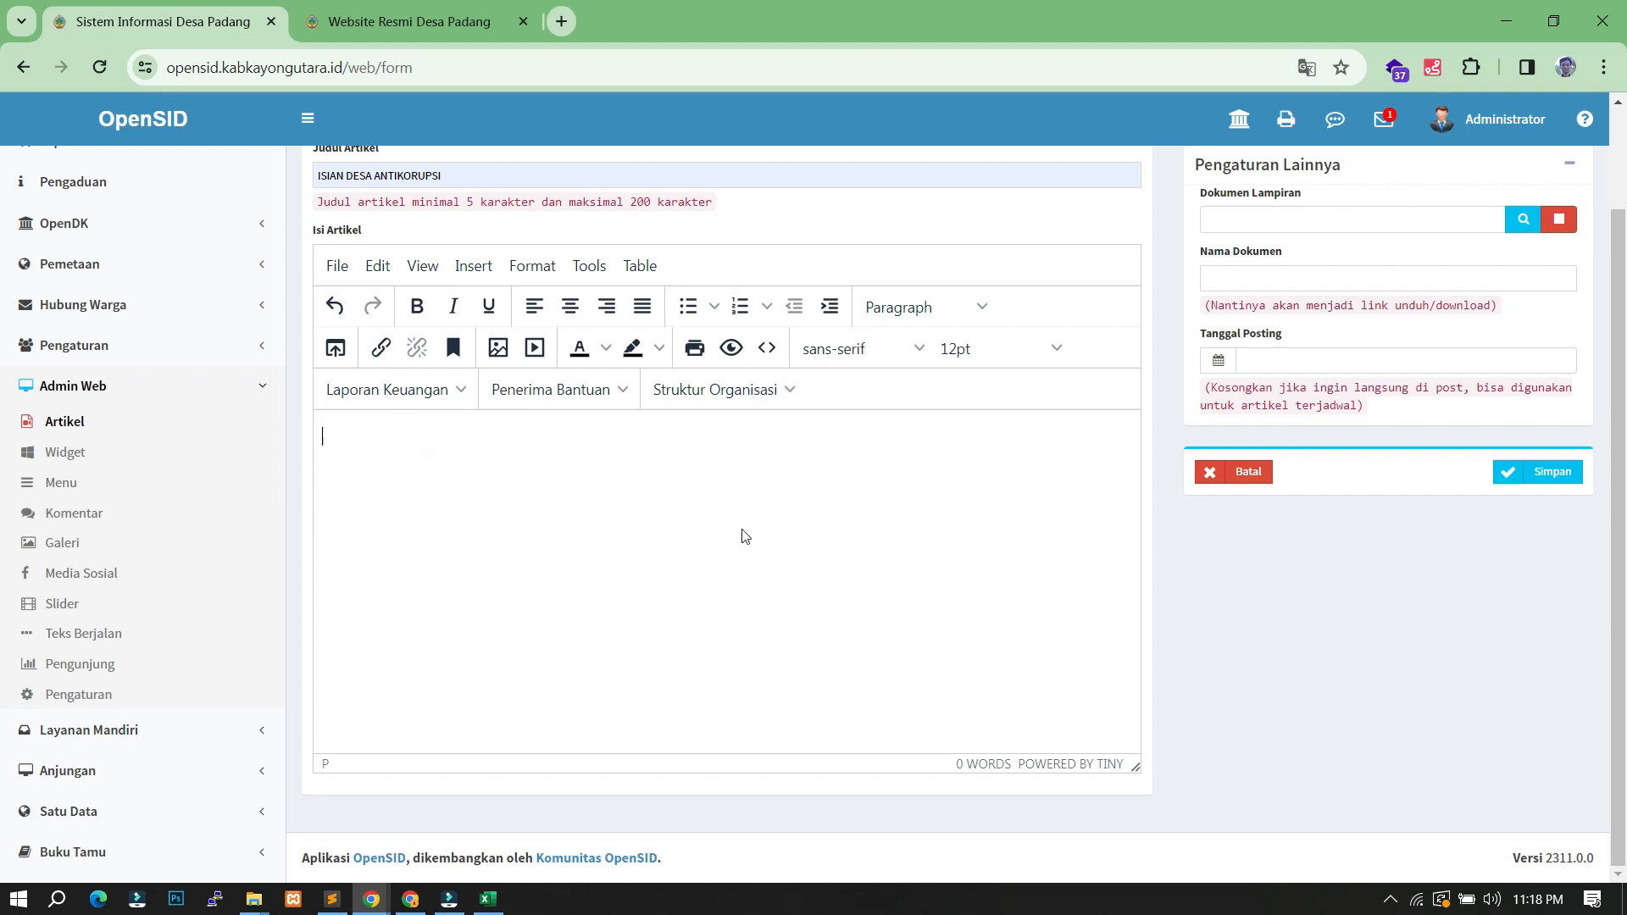
left_click(488, 898)
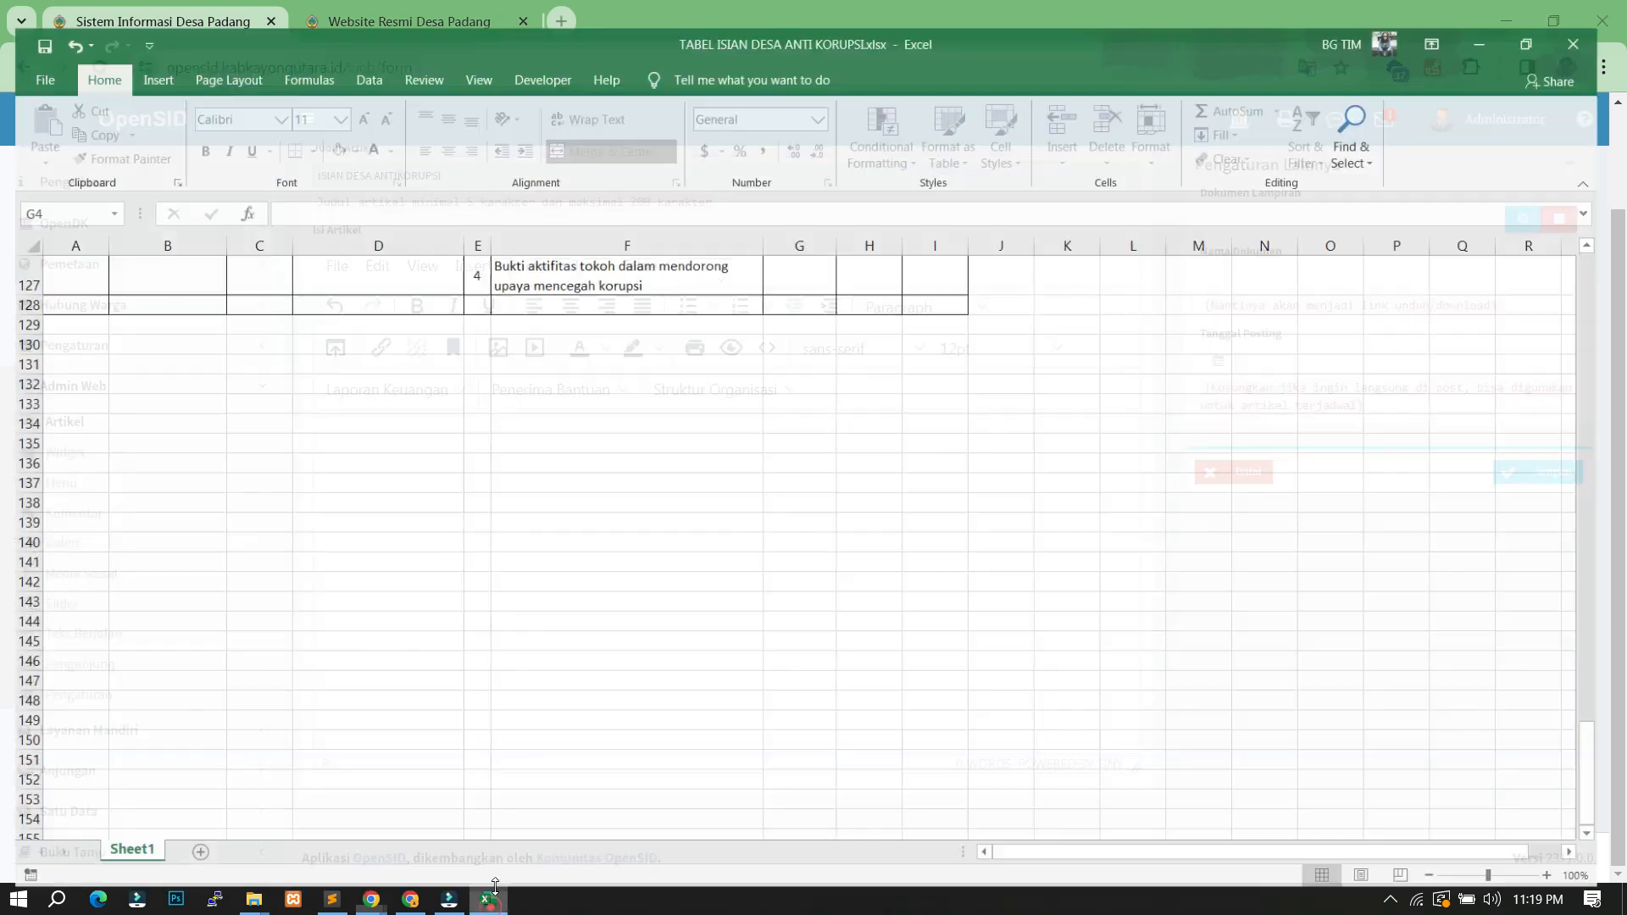
- Copy the Excel checklist range A1:I128
scroll(520, 545, "up", 8)
scroll(520, 544, "up", 20)
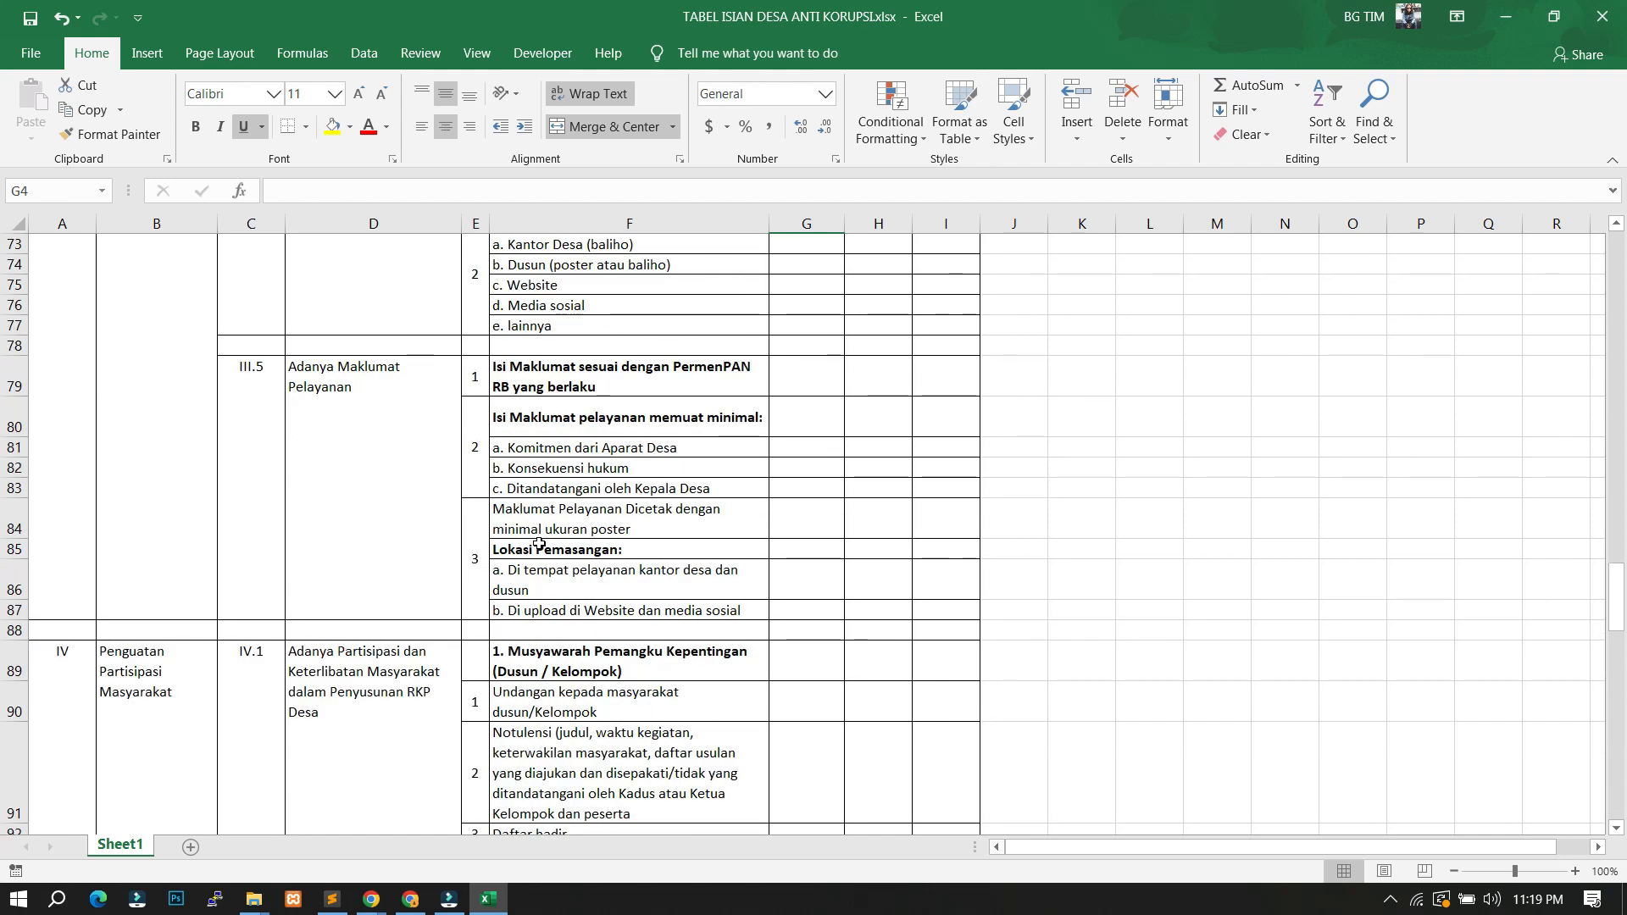
scroll(748, 469, "up", 4)
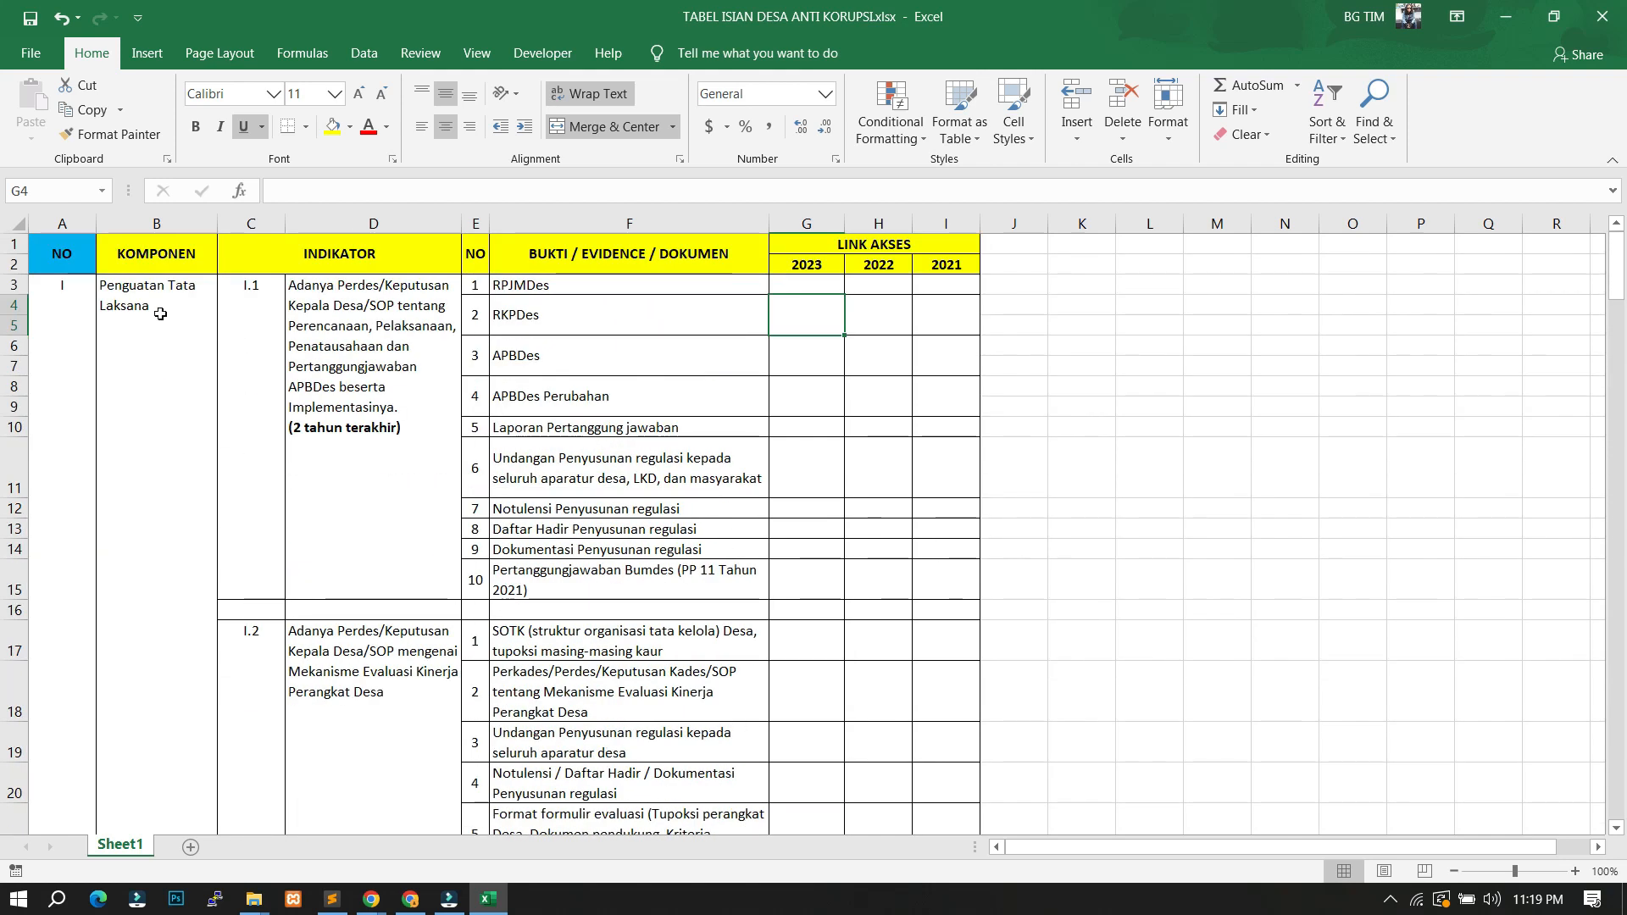
left_click(72, 251)
scroll(746, 512, "down", 19)
scroll(770, 531, "down", 20)
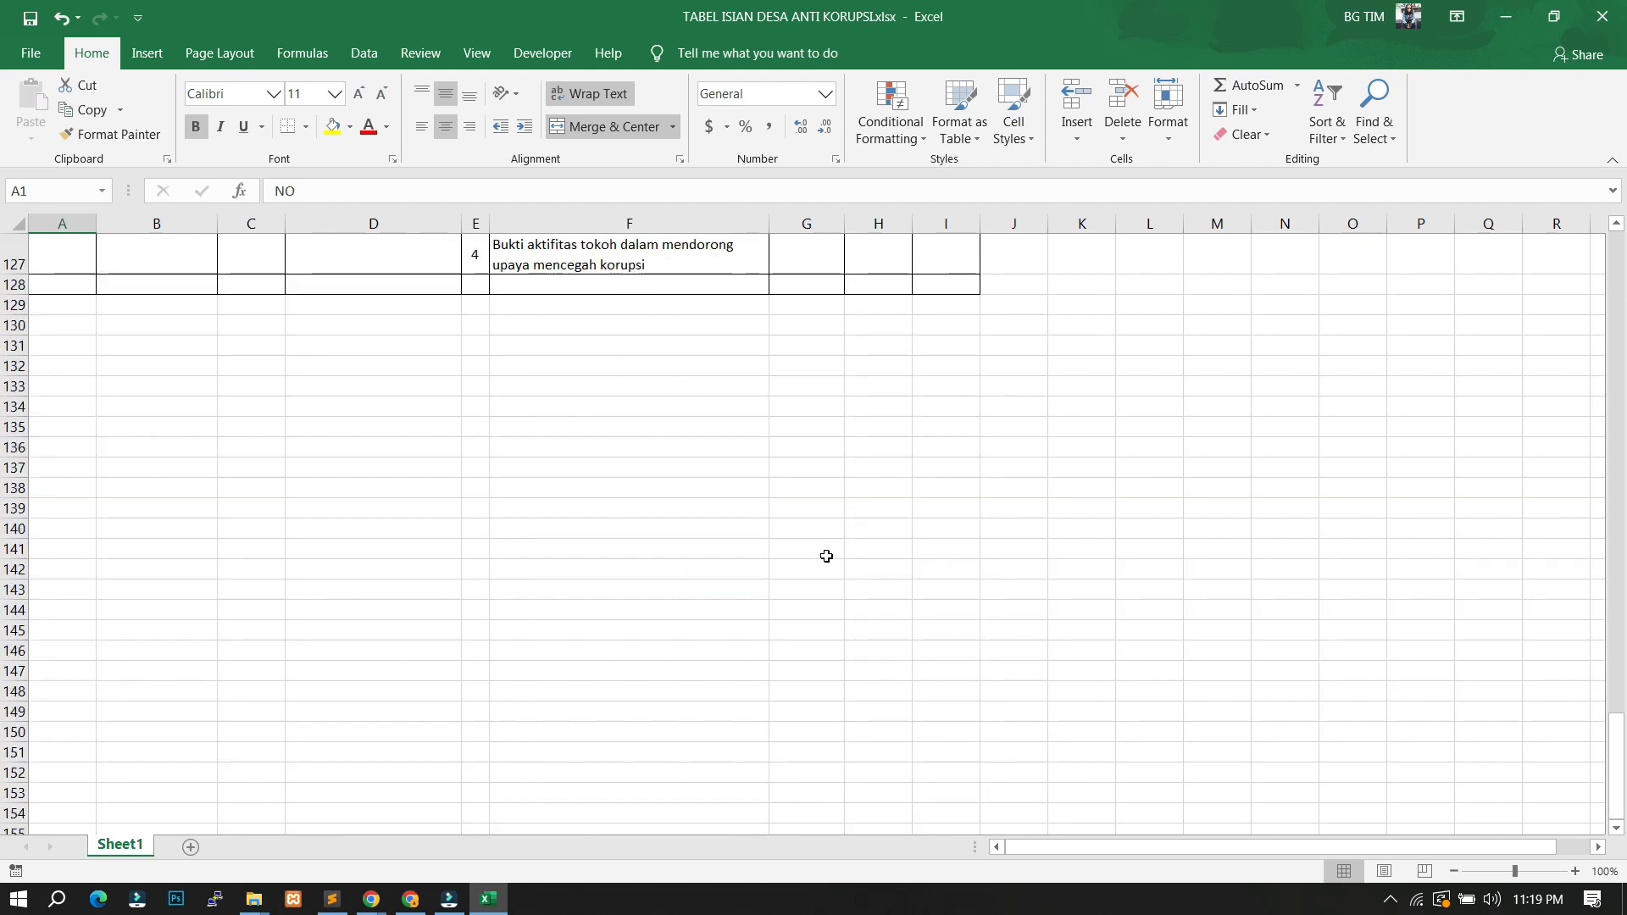
scroll(826, 542, "up", 2)
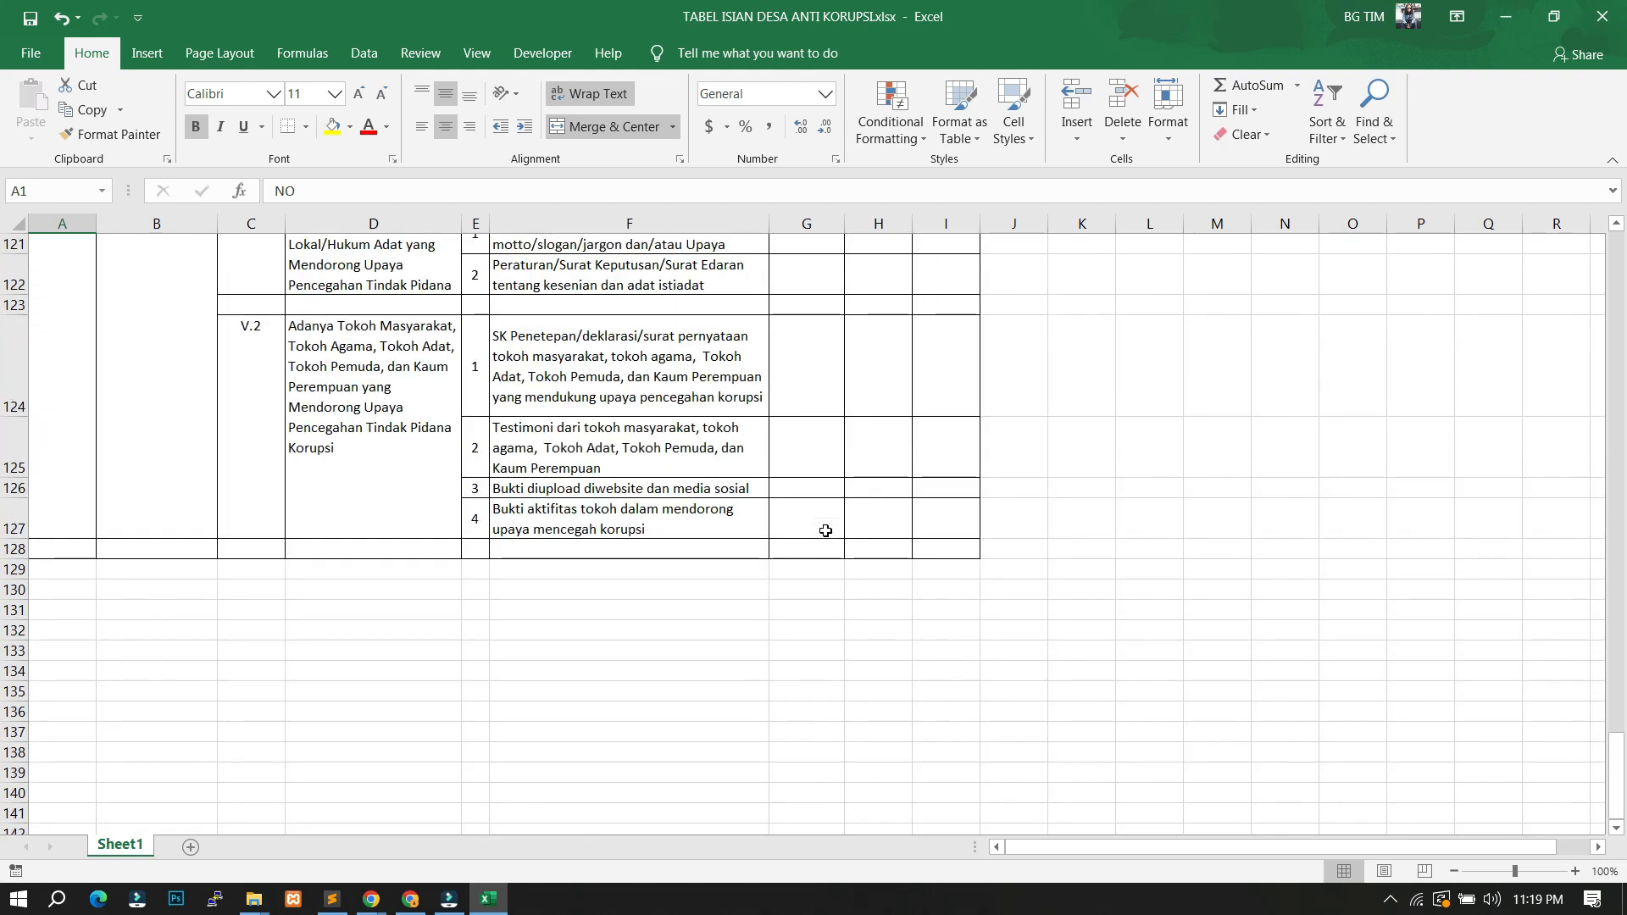
left_click(947, 549, "shift")
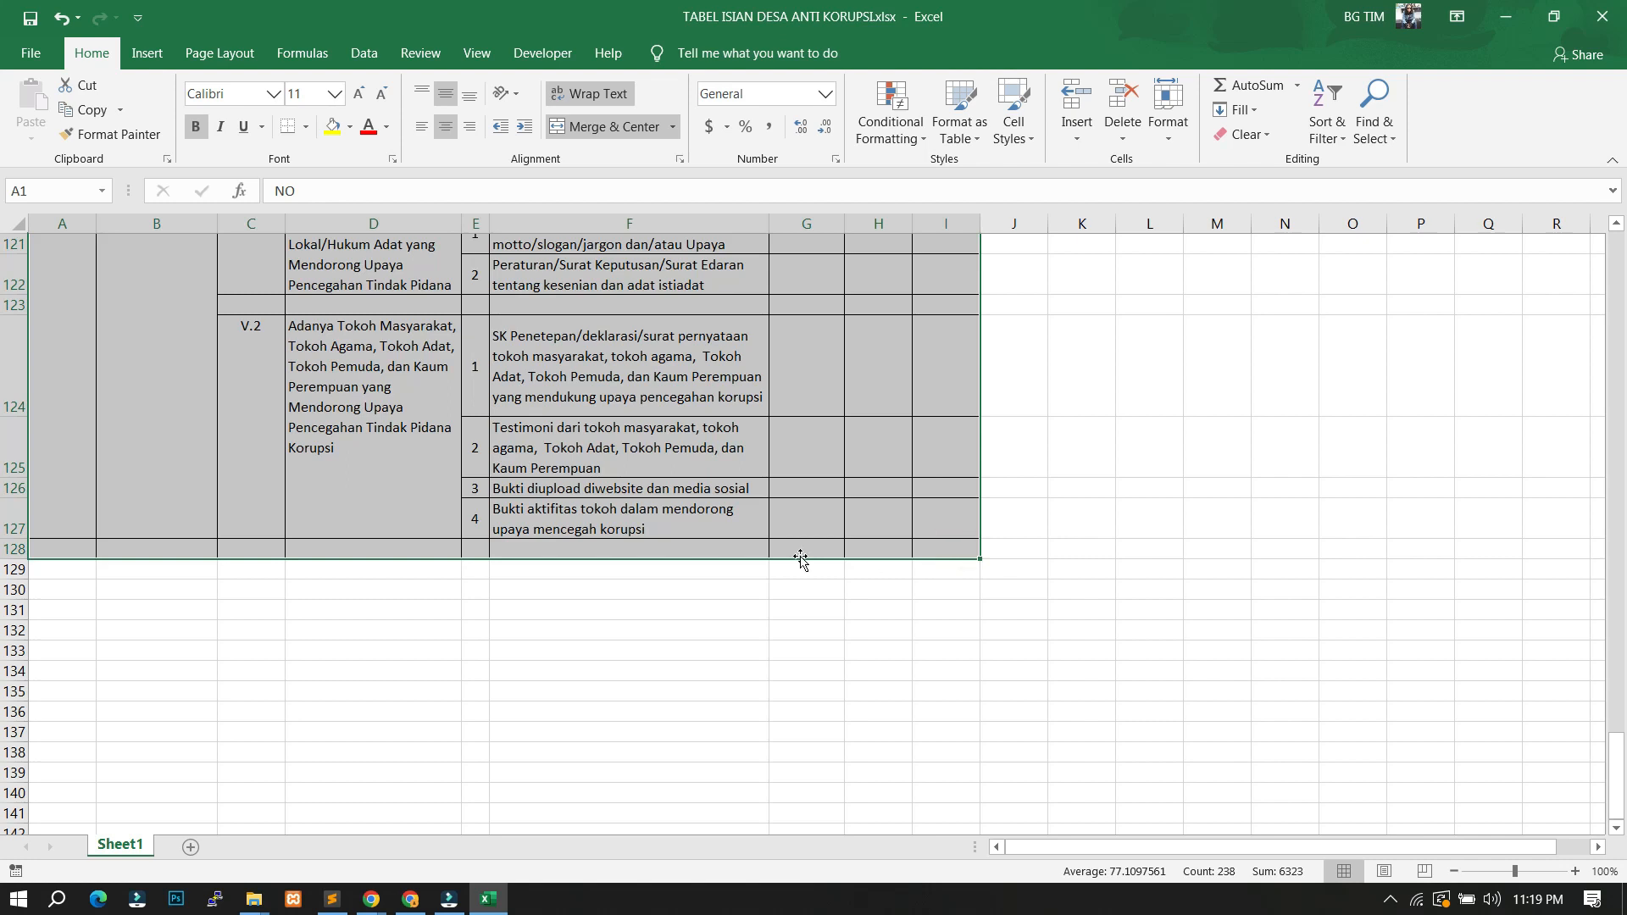
scroll(800, 559, "up", 20)
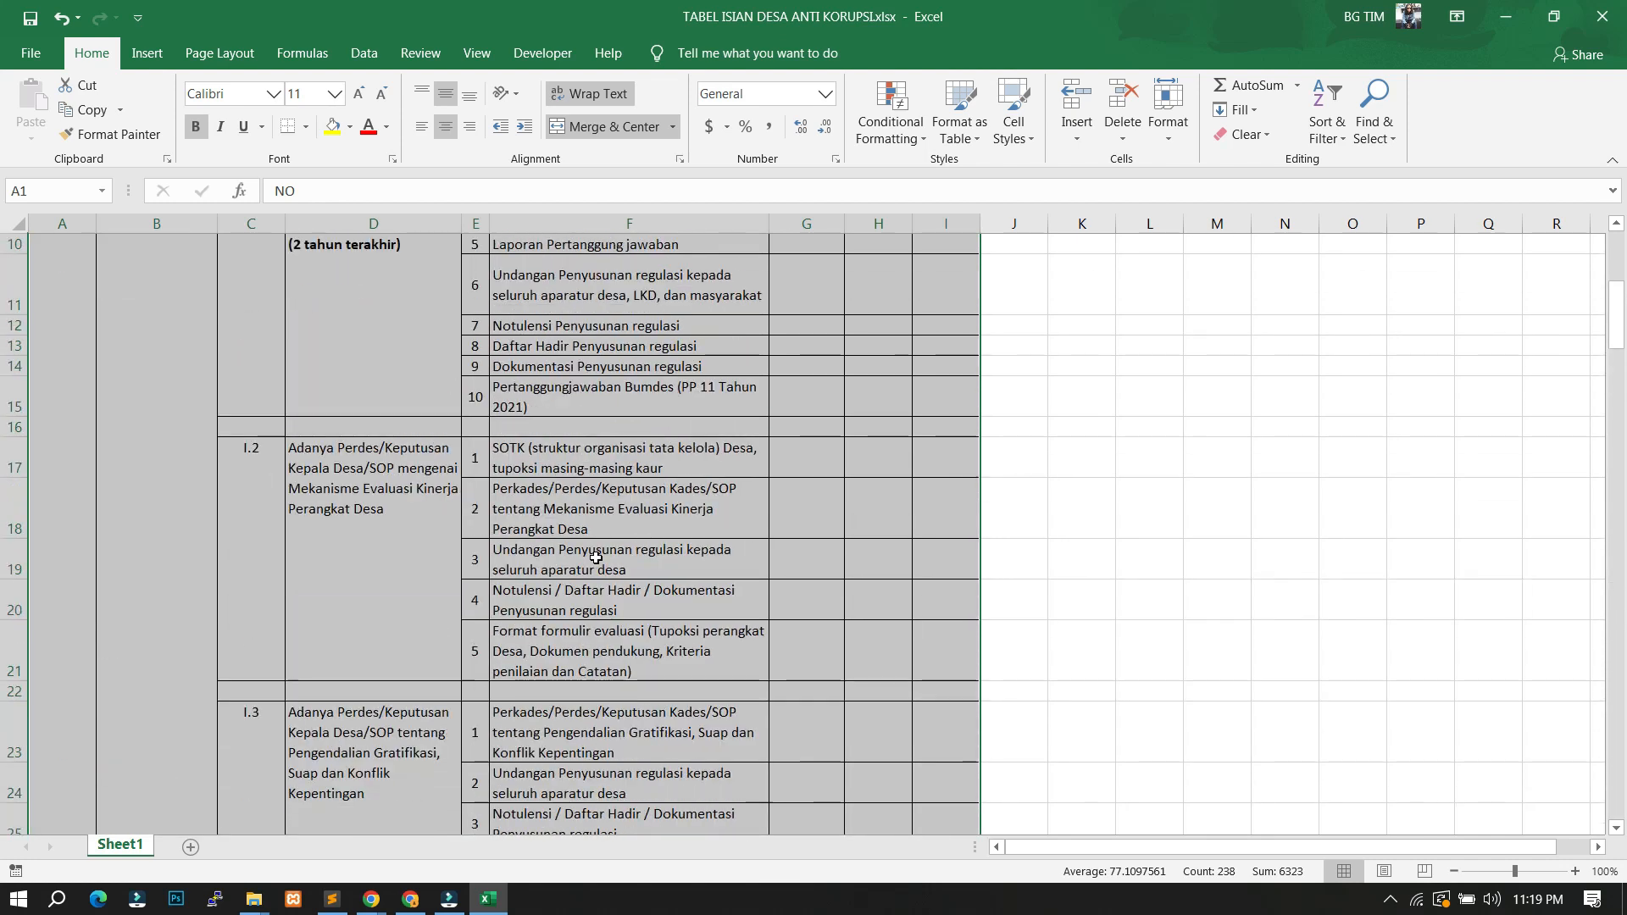
scroll(596, 558, "up", 3)
scroll(932, 656, "down", 16)
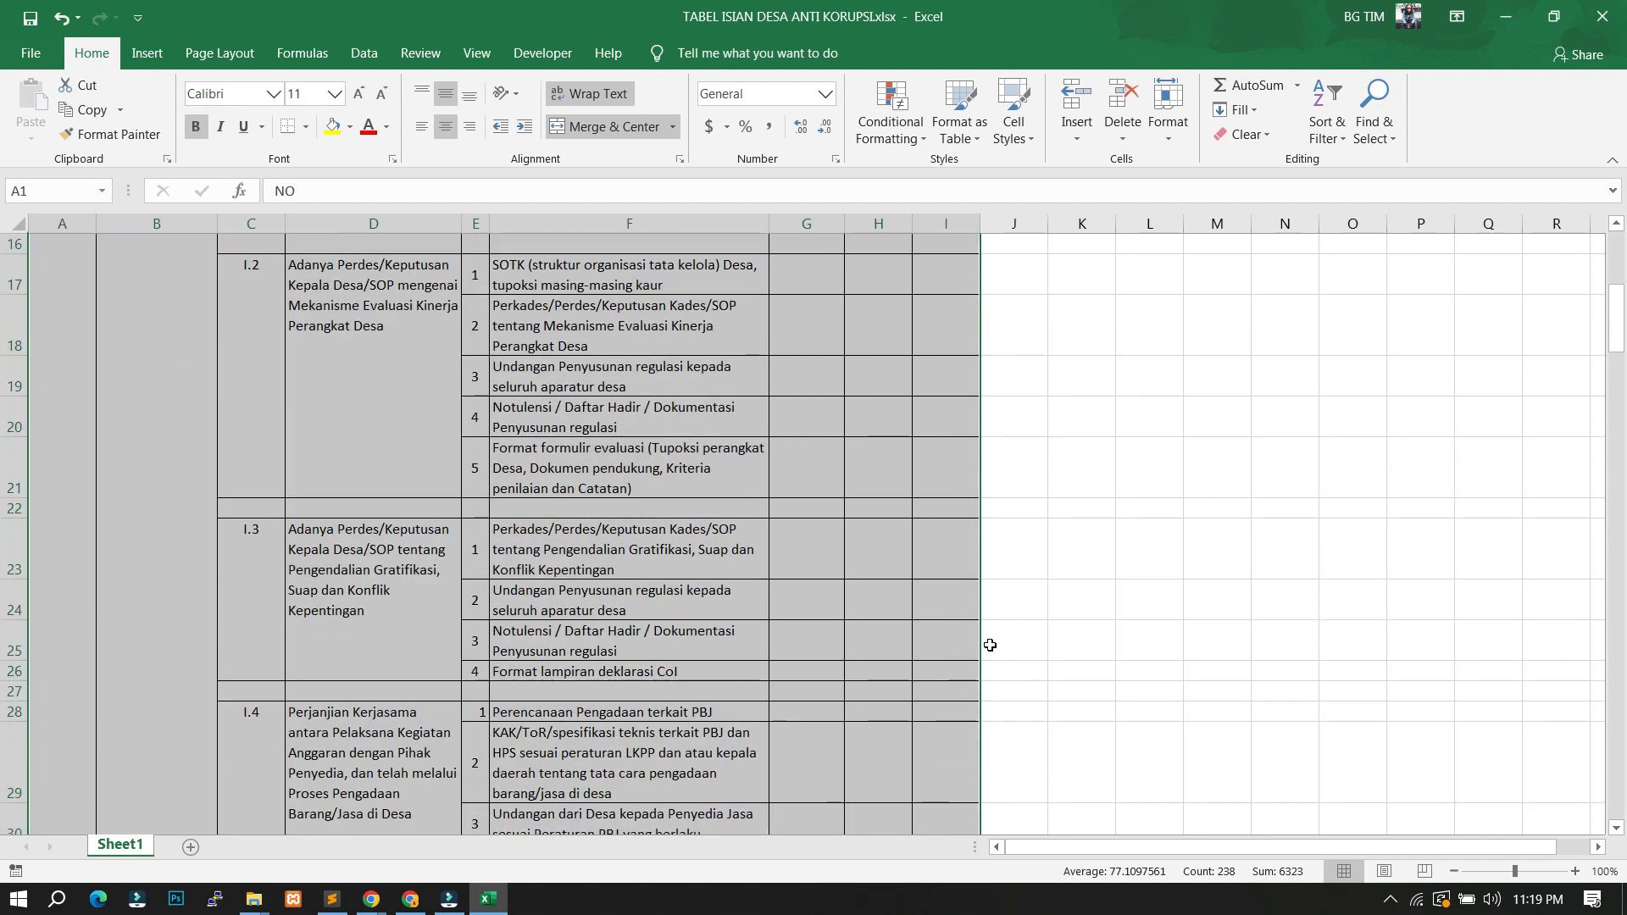
key("ctrl+c")
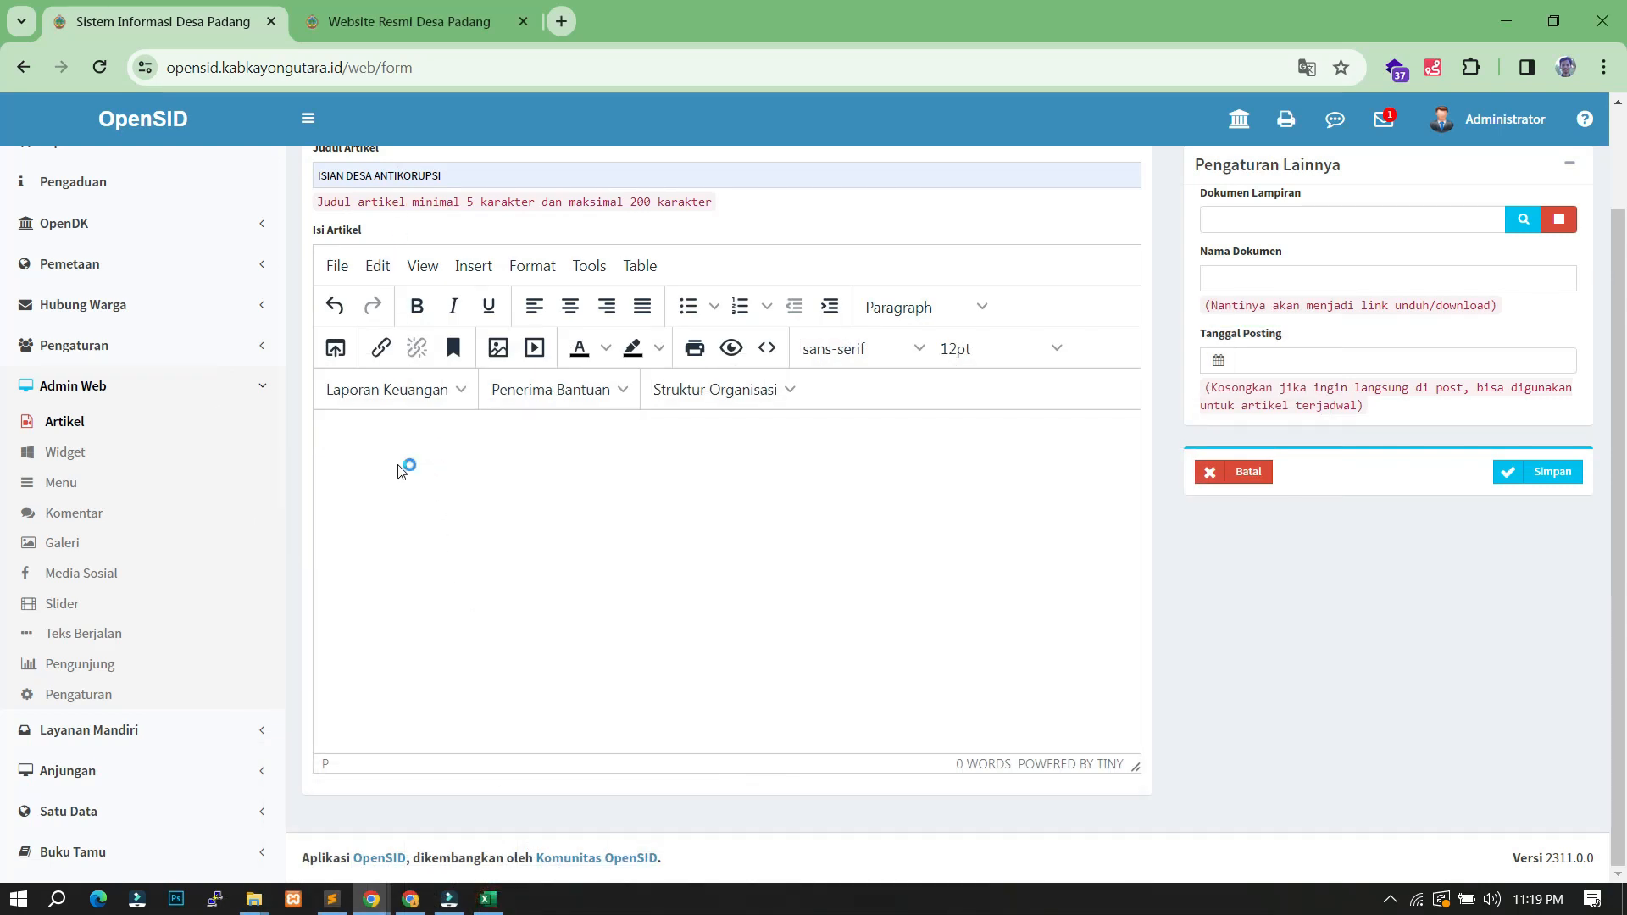
- Paste the Excel checklist table into the article body and check it in Preview
key("ctrl+v")
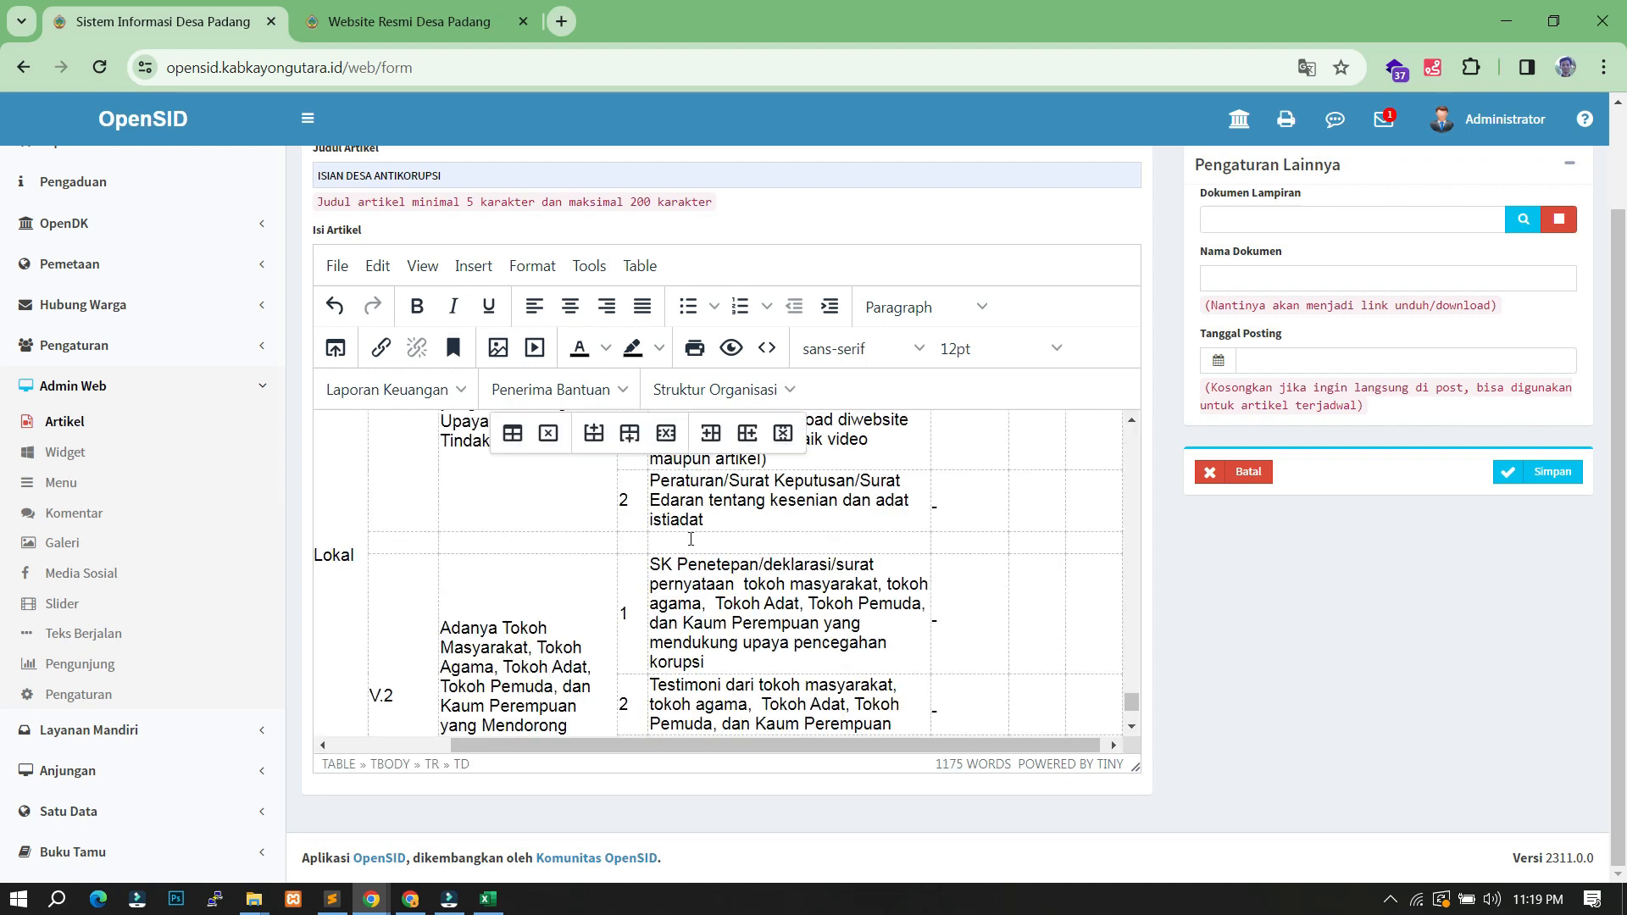
scroll(927, 627, "up", 15)
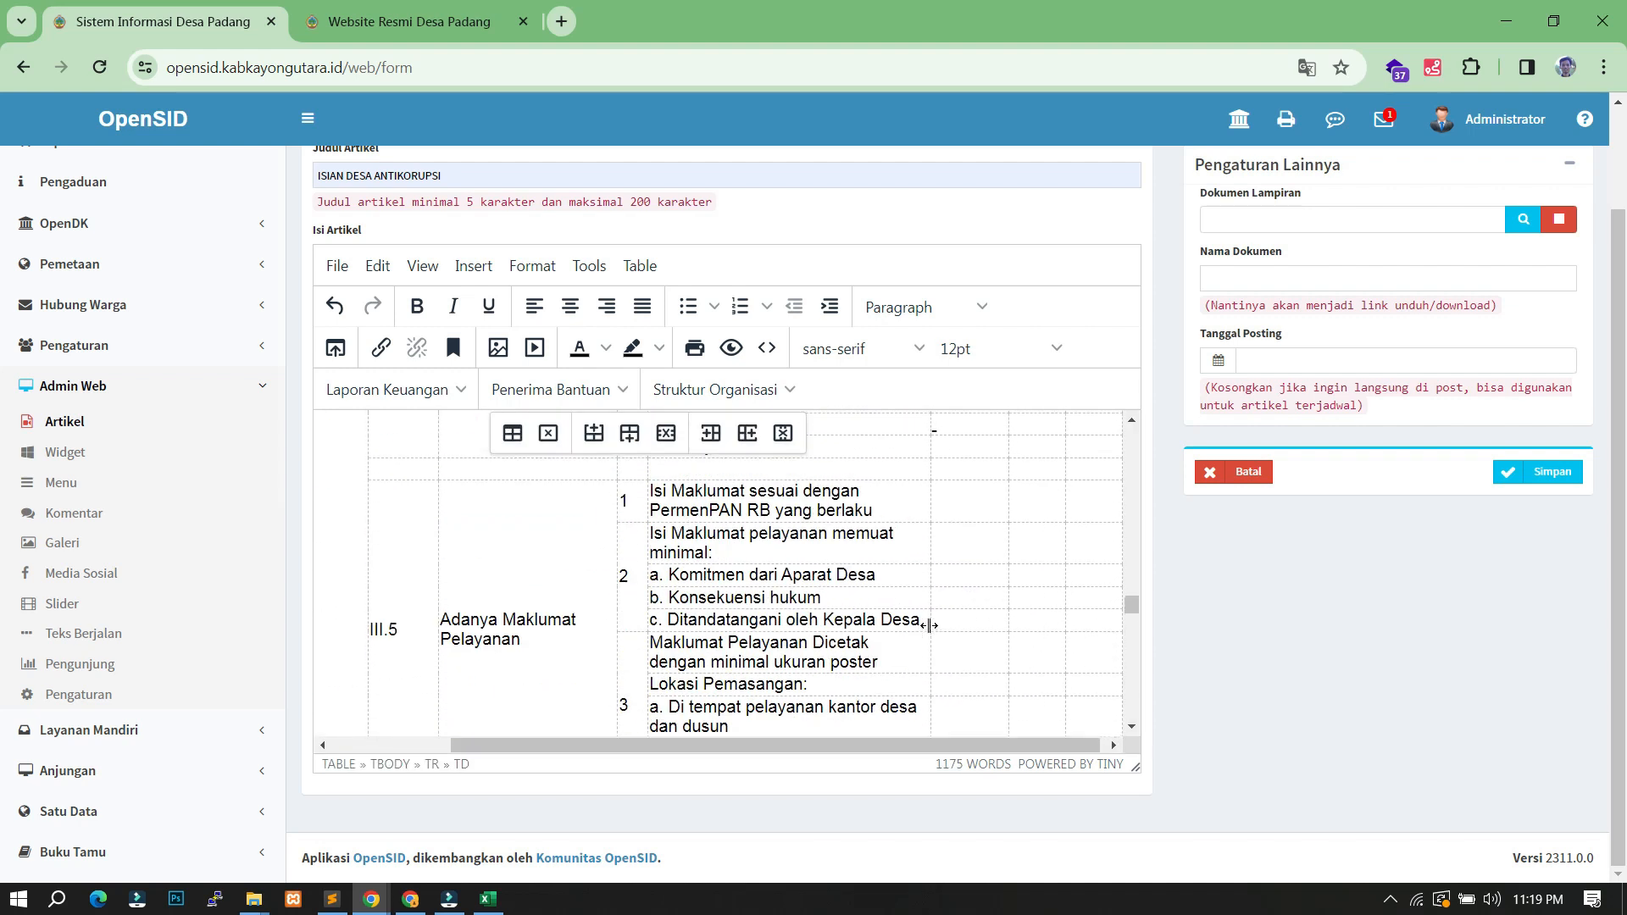
scroll(932, 623, "up", 10)
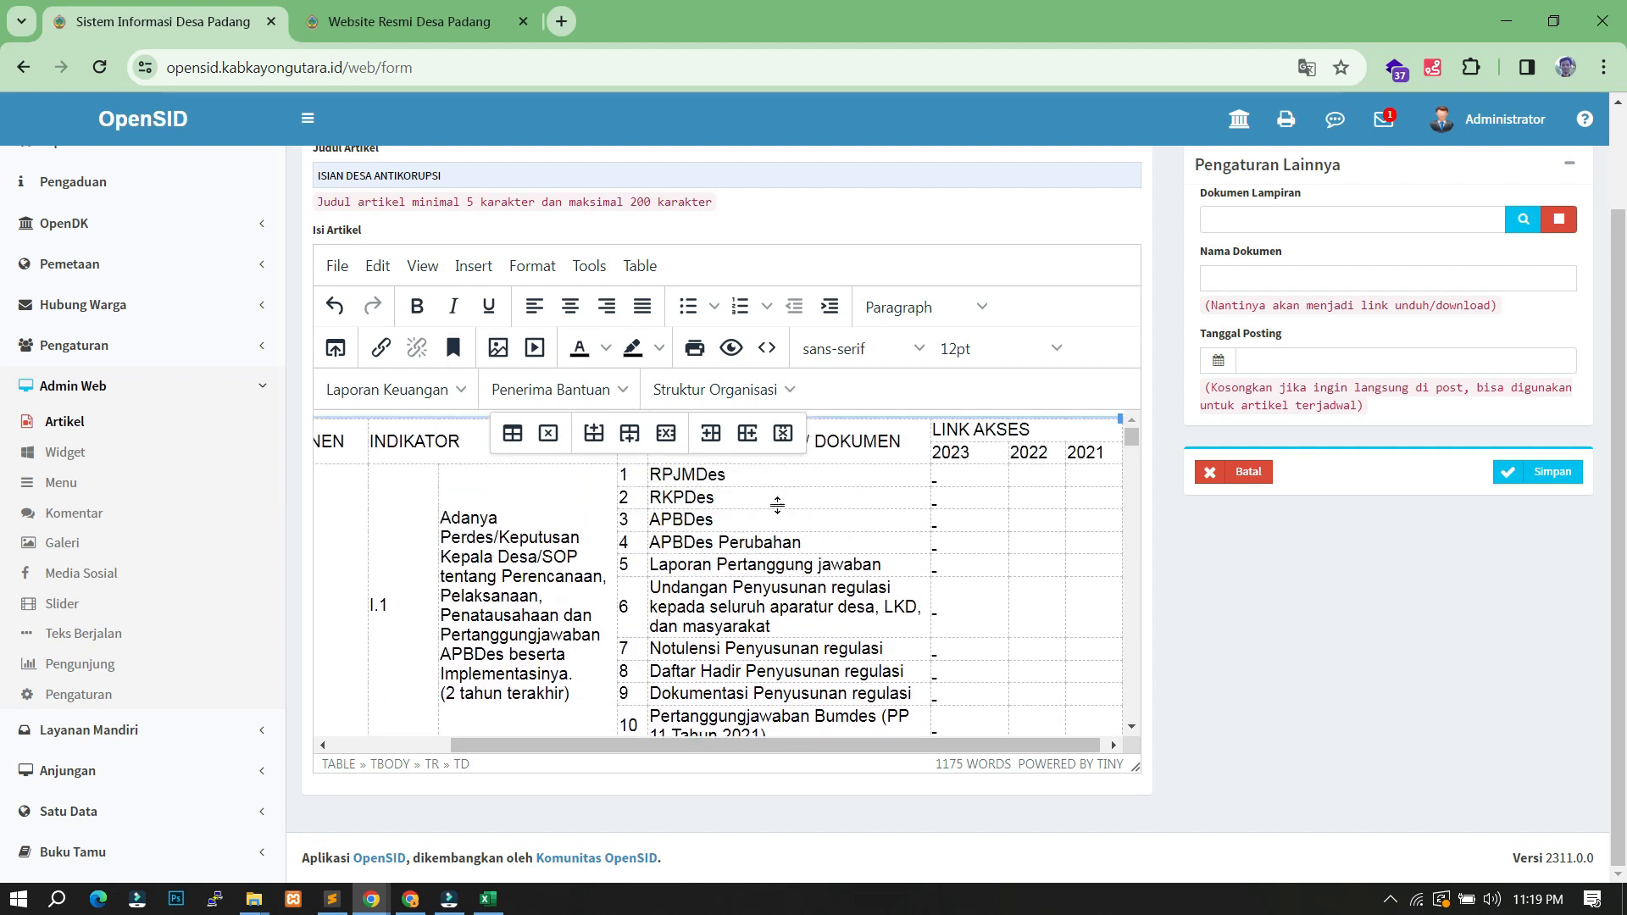
left_click(731, 349)
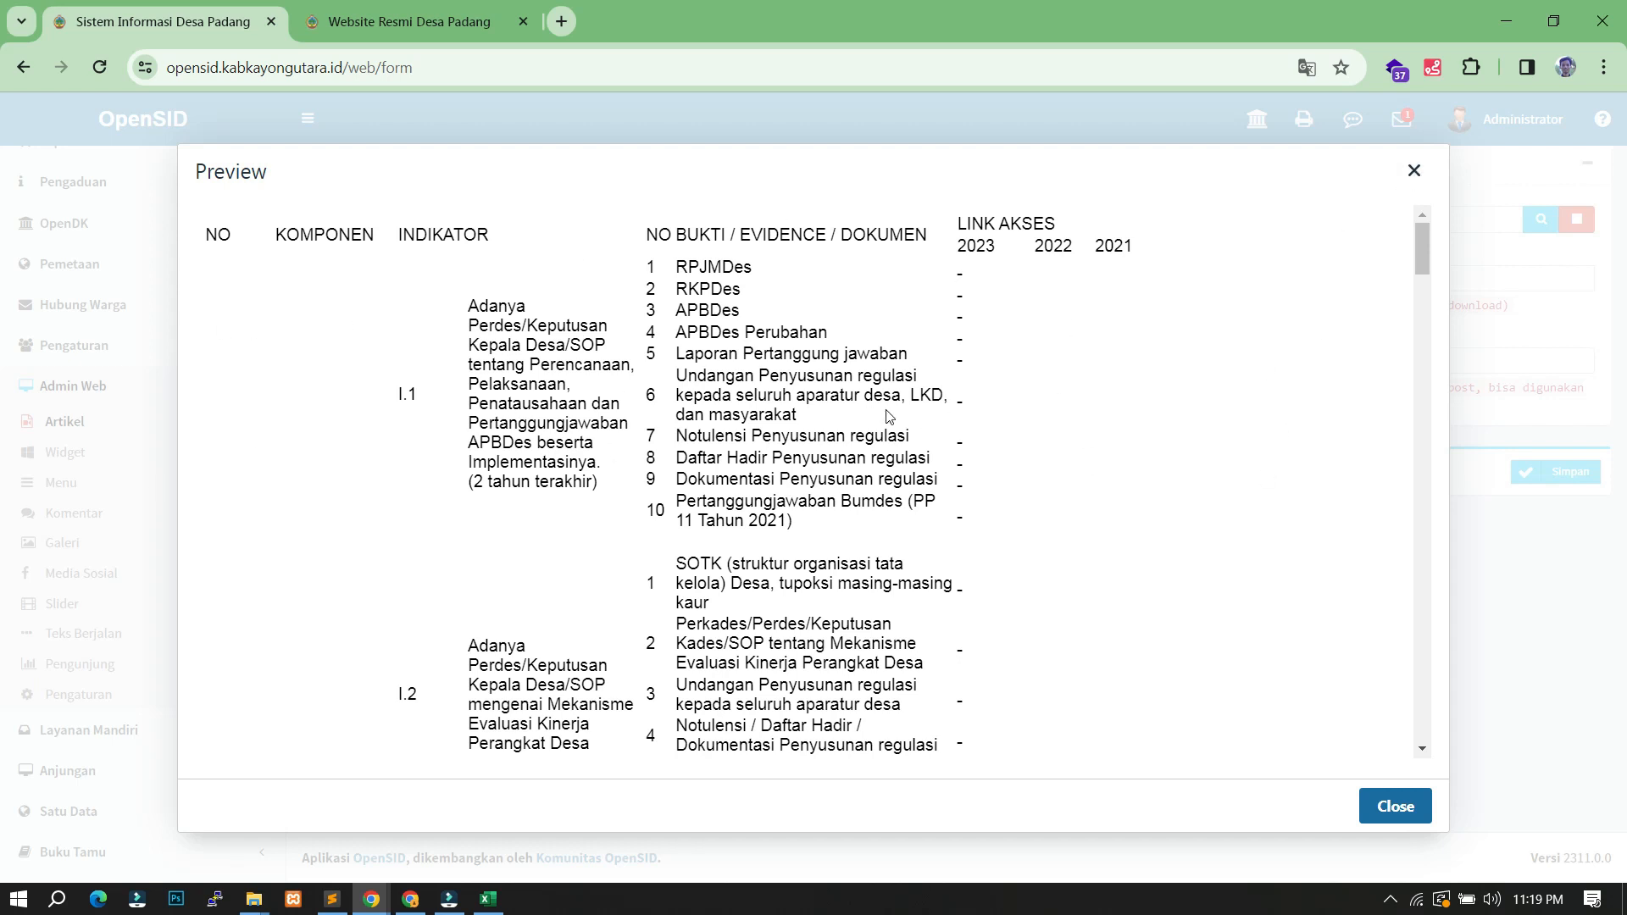
left_click(1413, 170)
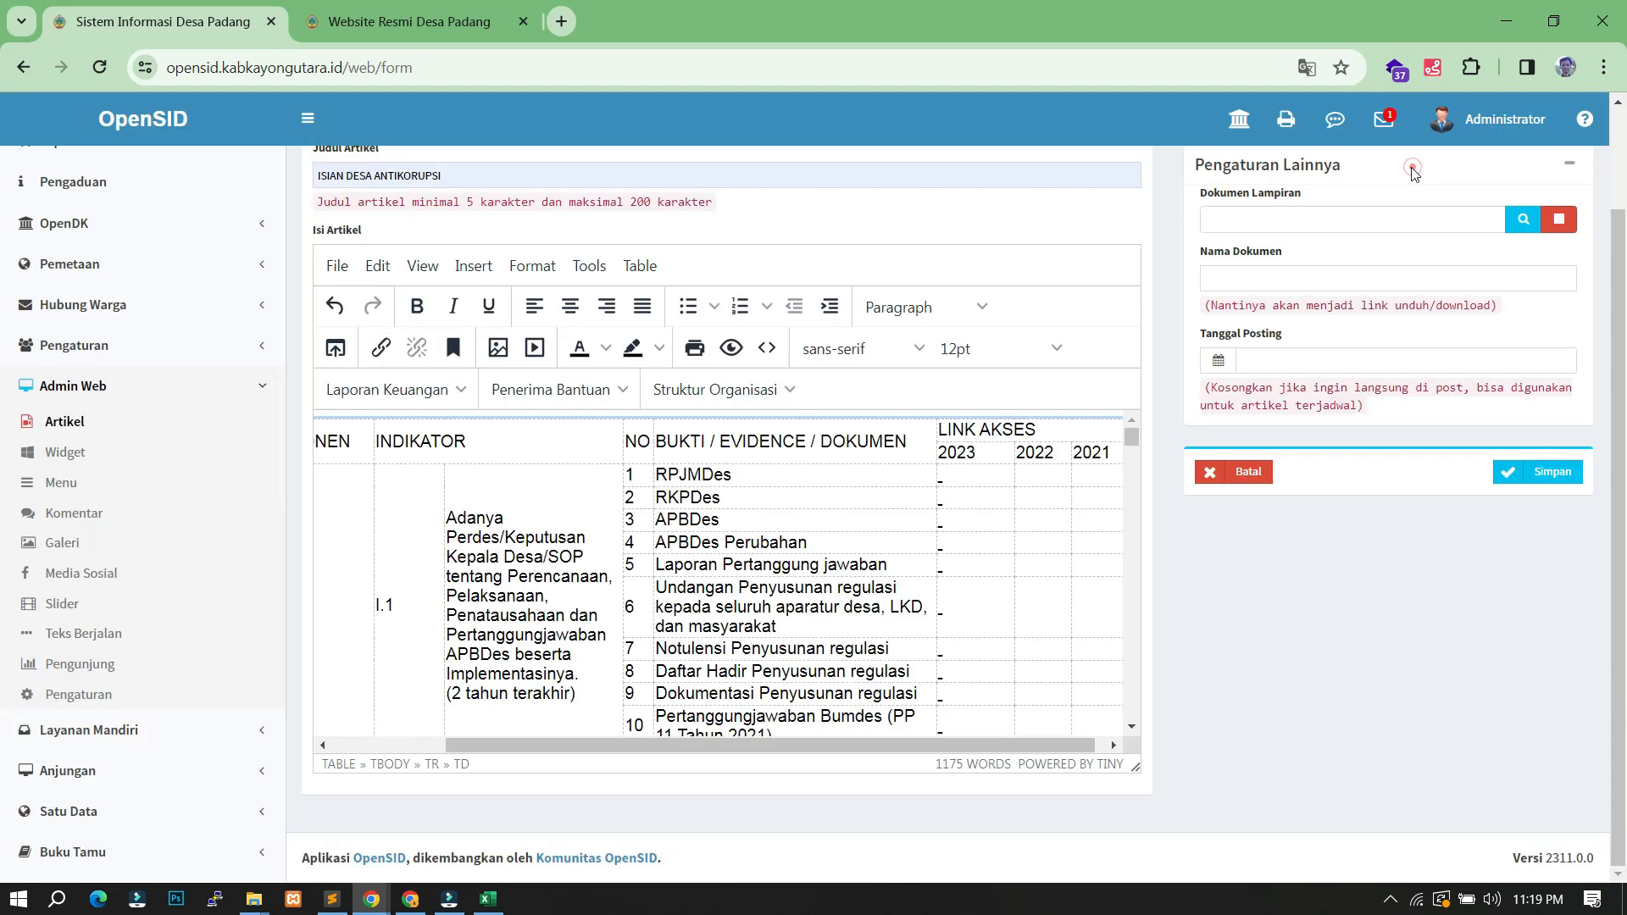
- In the source code, change the table width to 100% and add border="1"
left_click(766, 349)
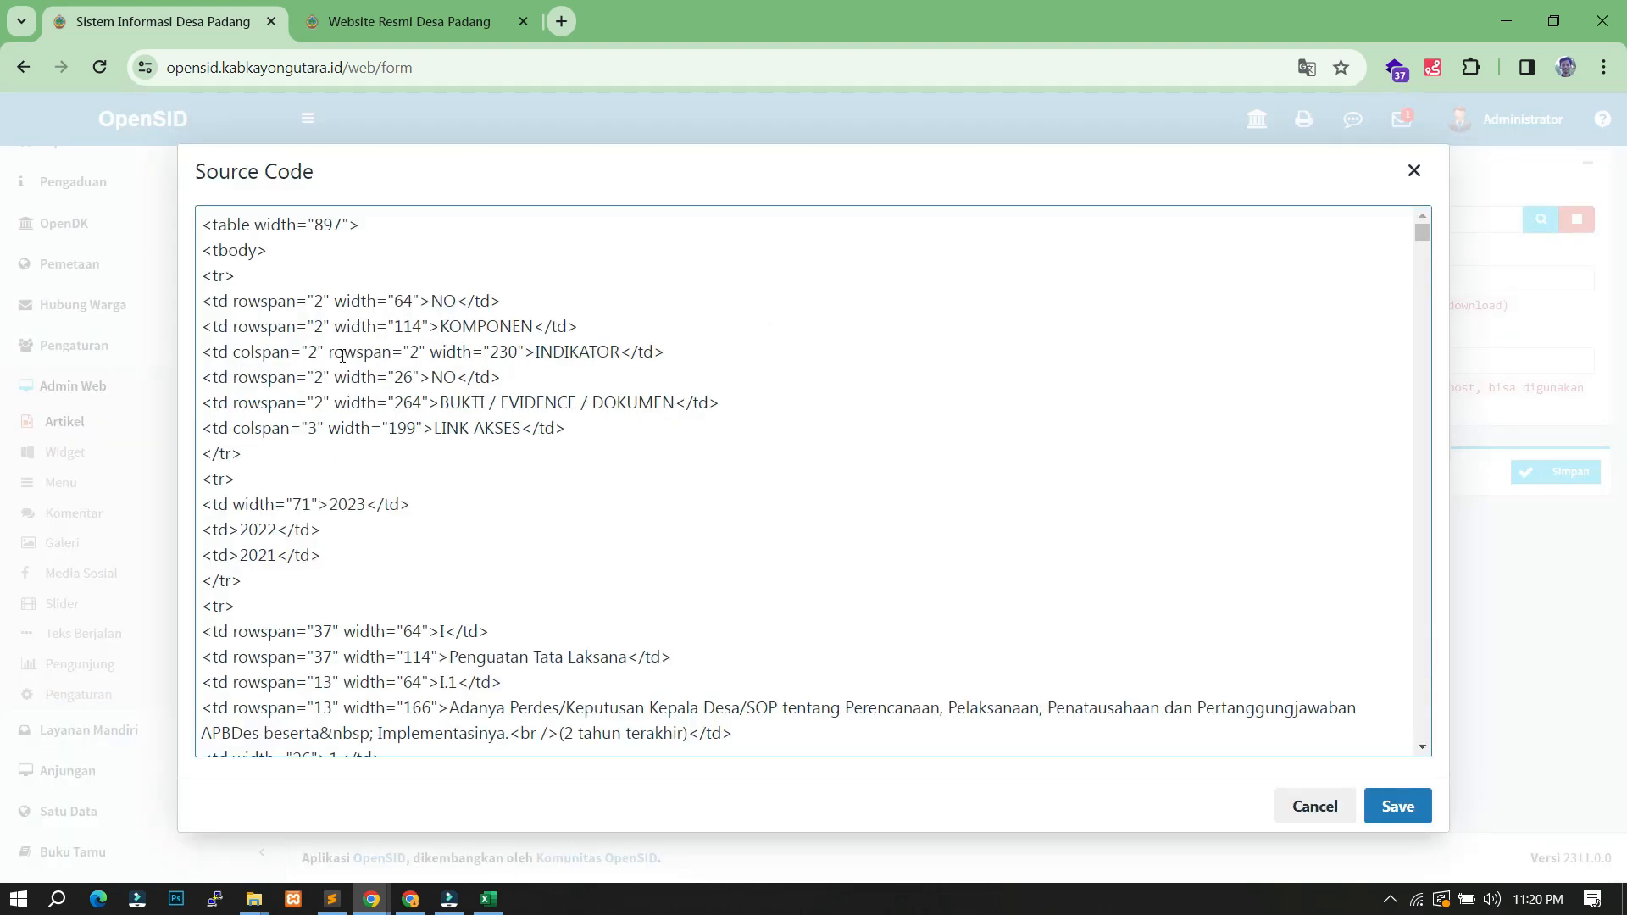
left_click(341, 225)
key("BackSpace")
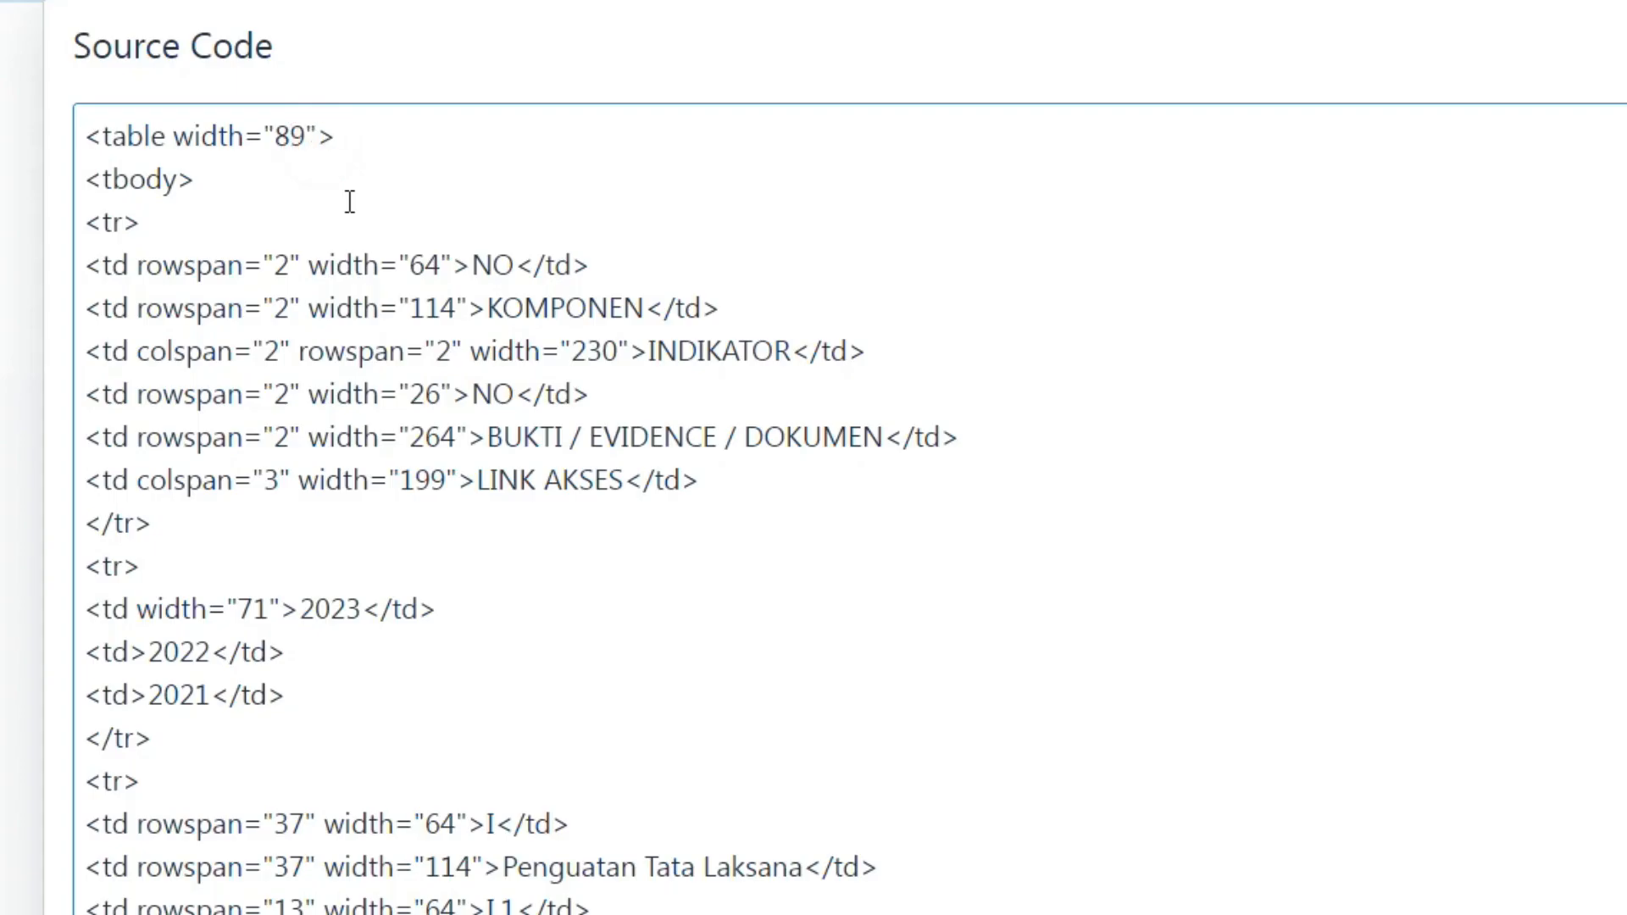
key("BackSpace")
key("BackSpace")
type("100%")
key("Right")
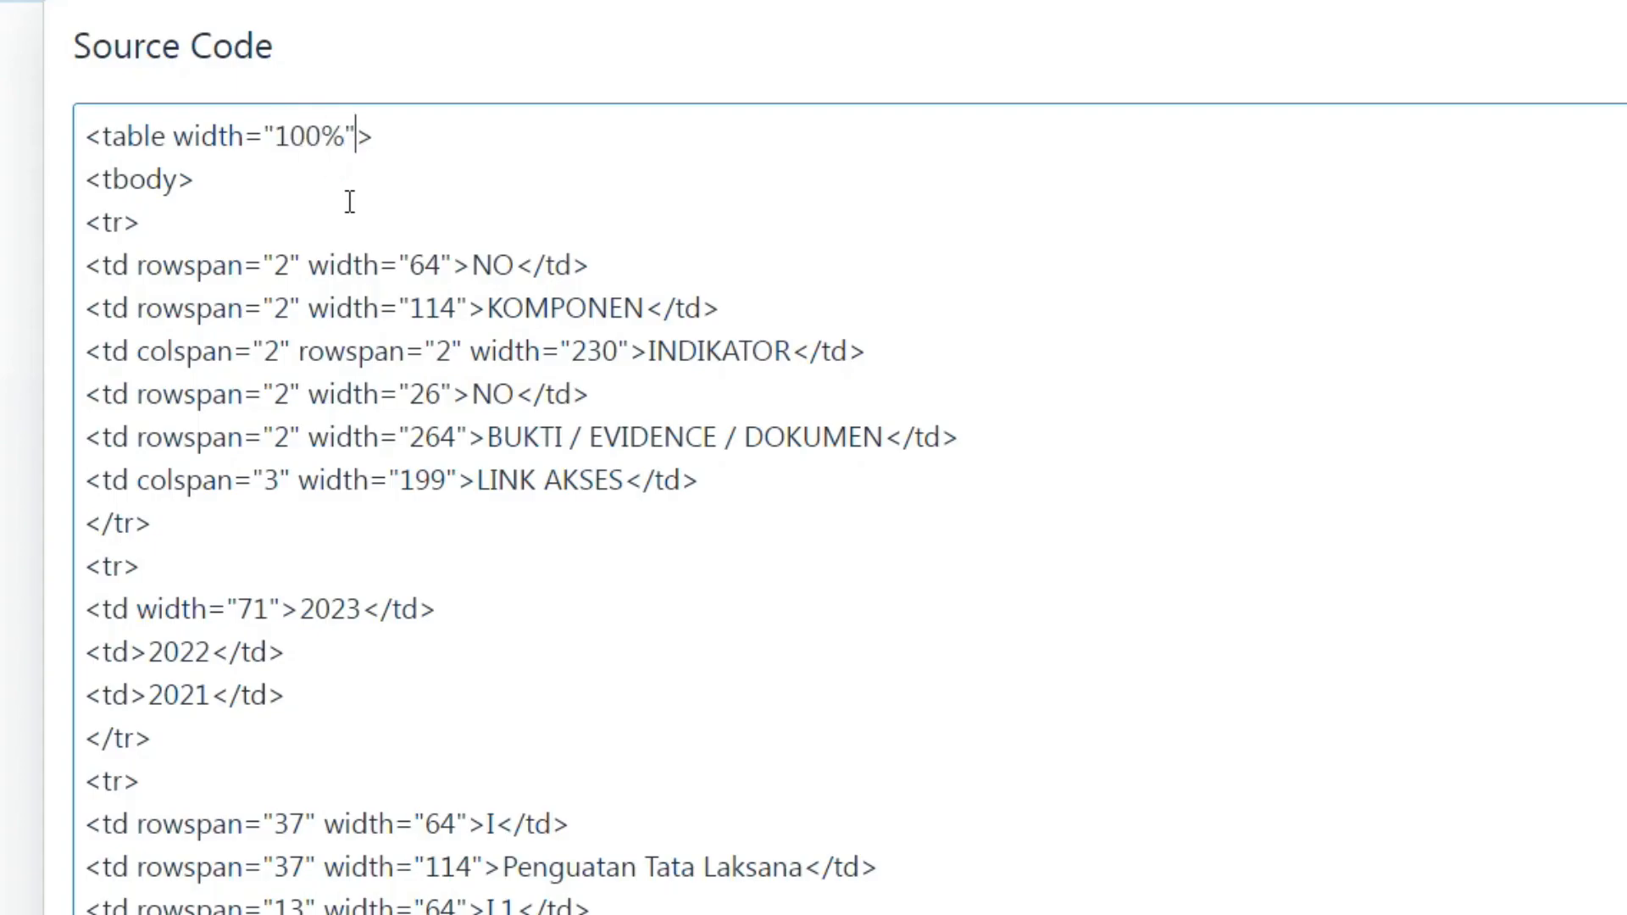
type("b")
type("order=\"")
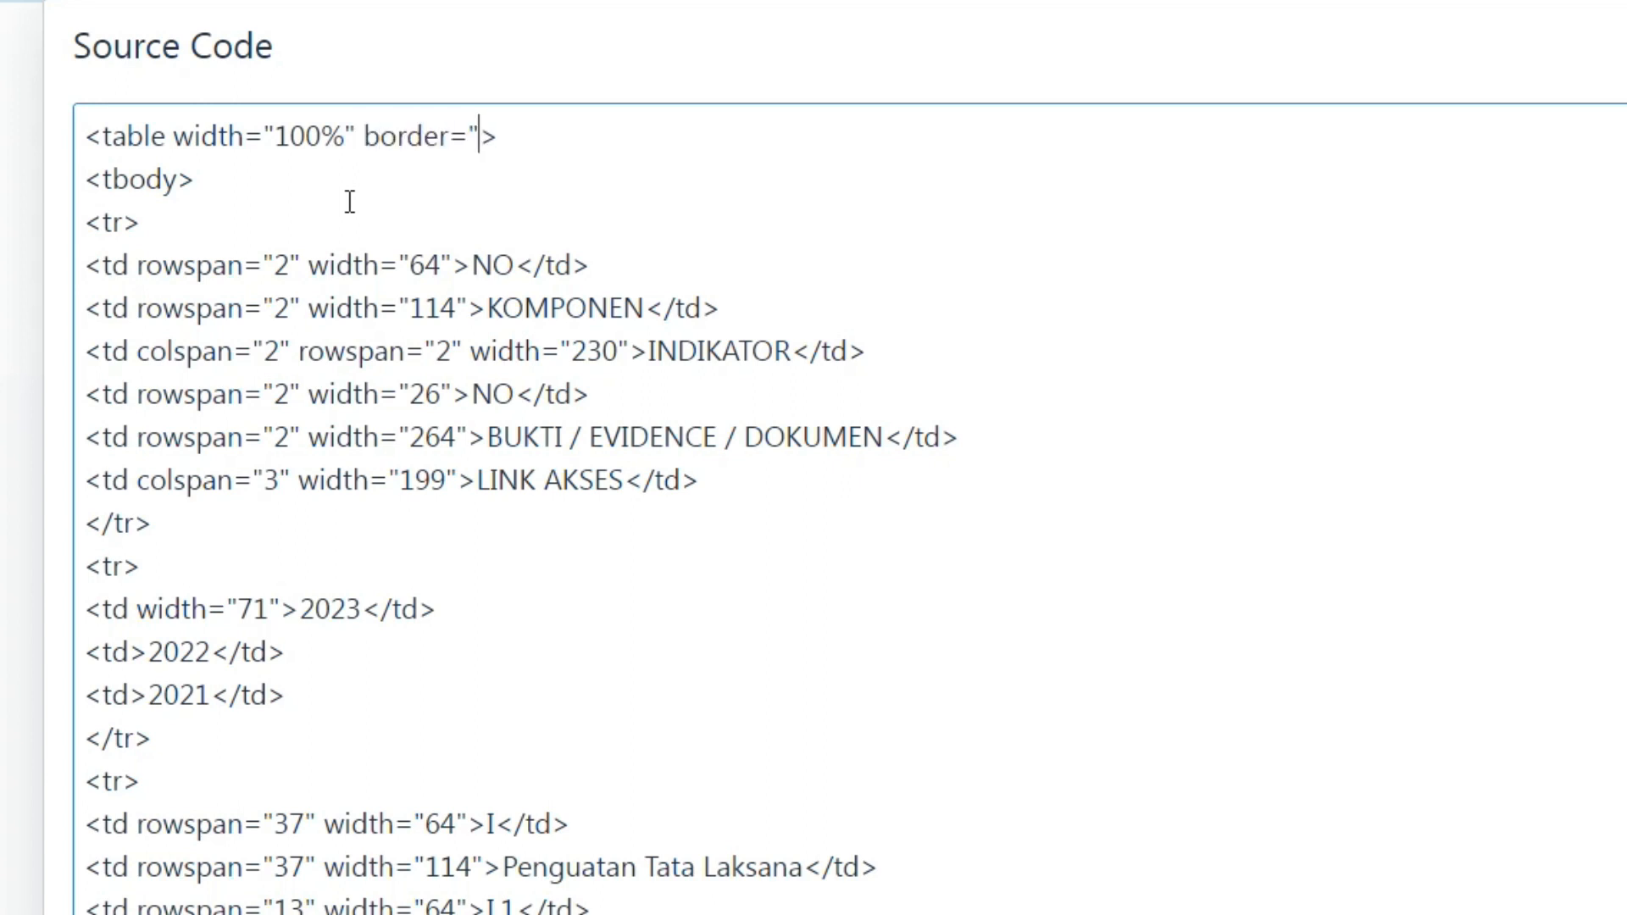
type("1\"")
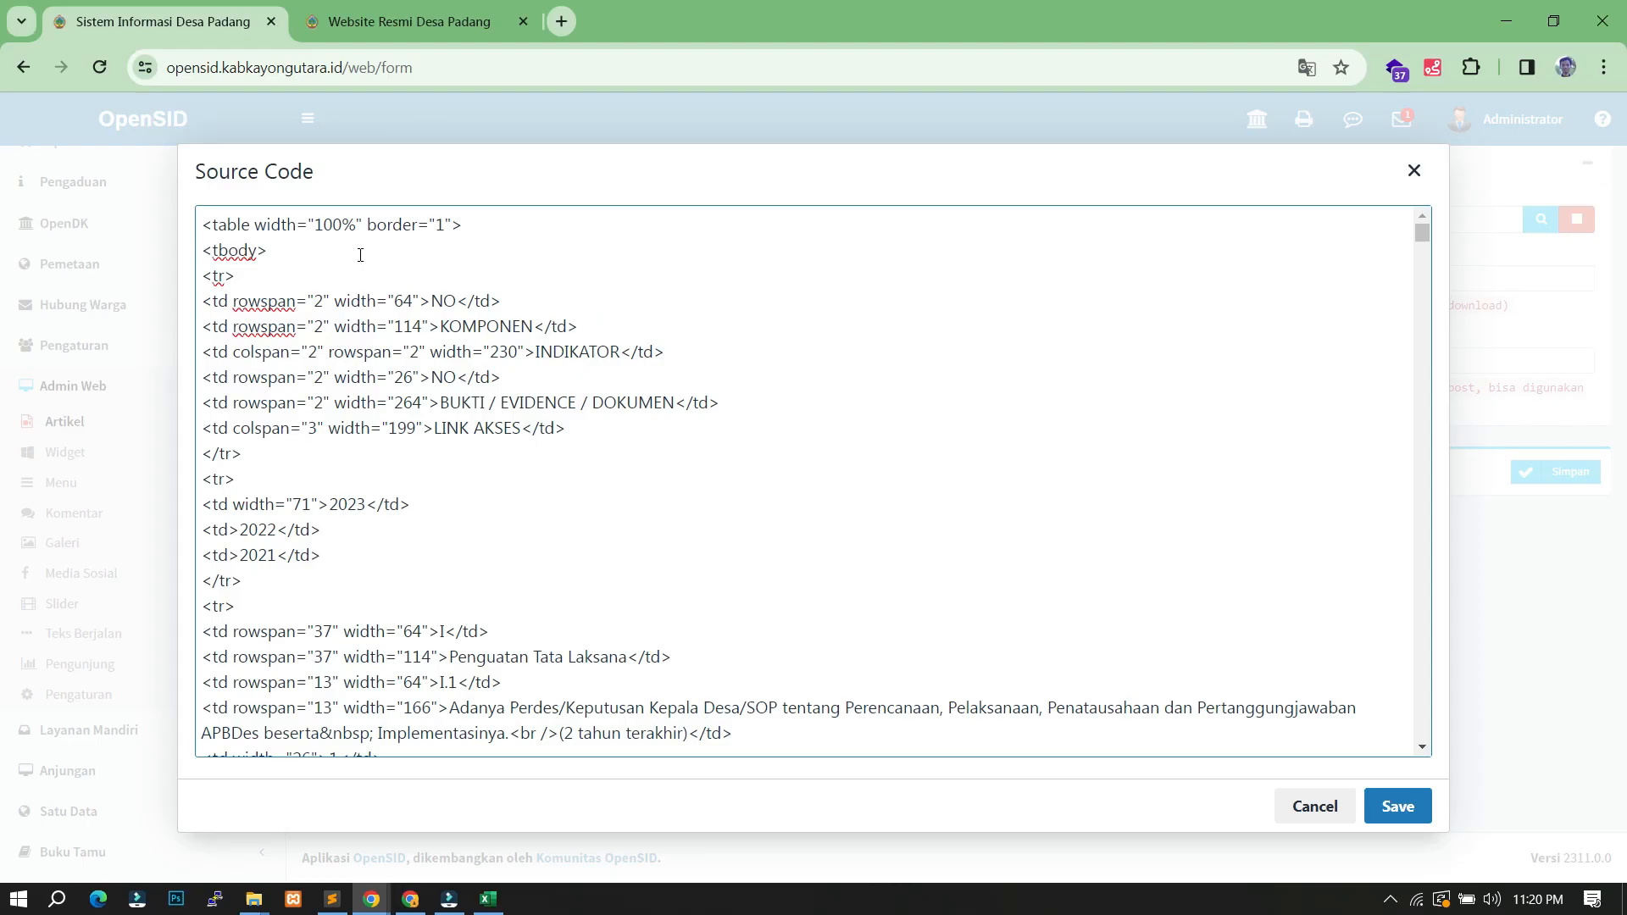
left_click(1397, 806)
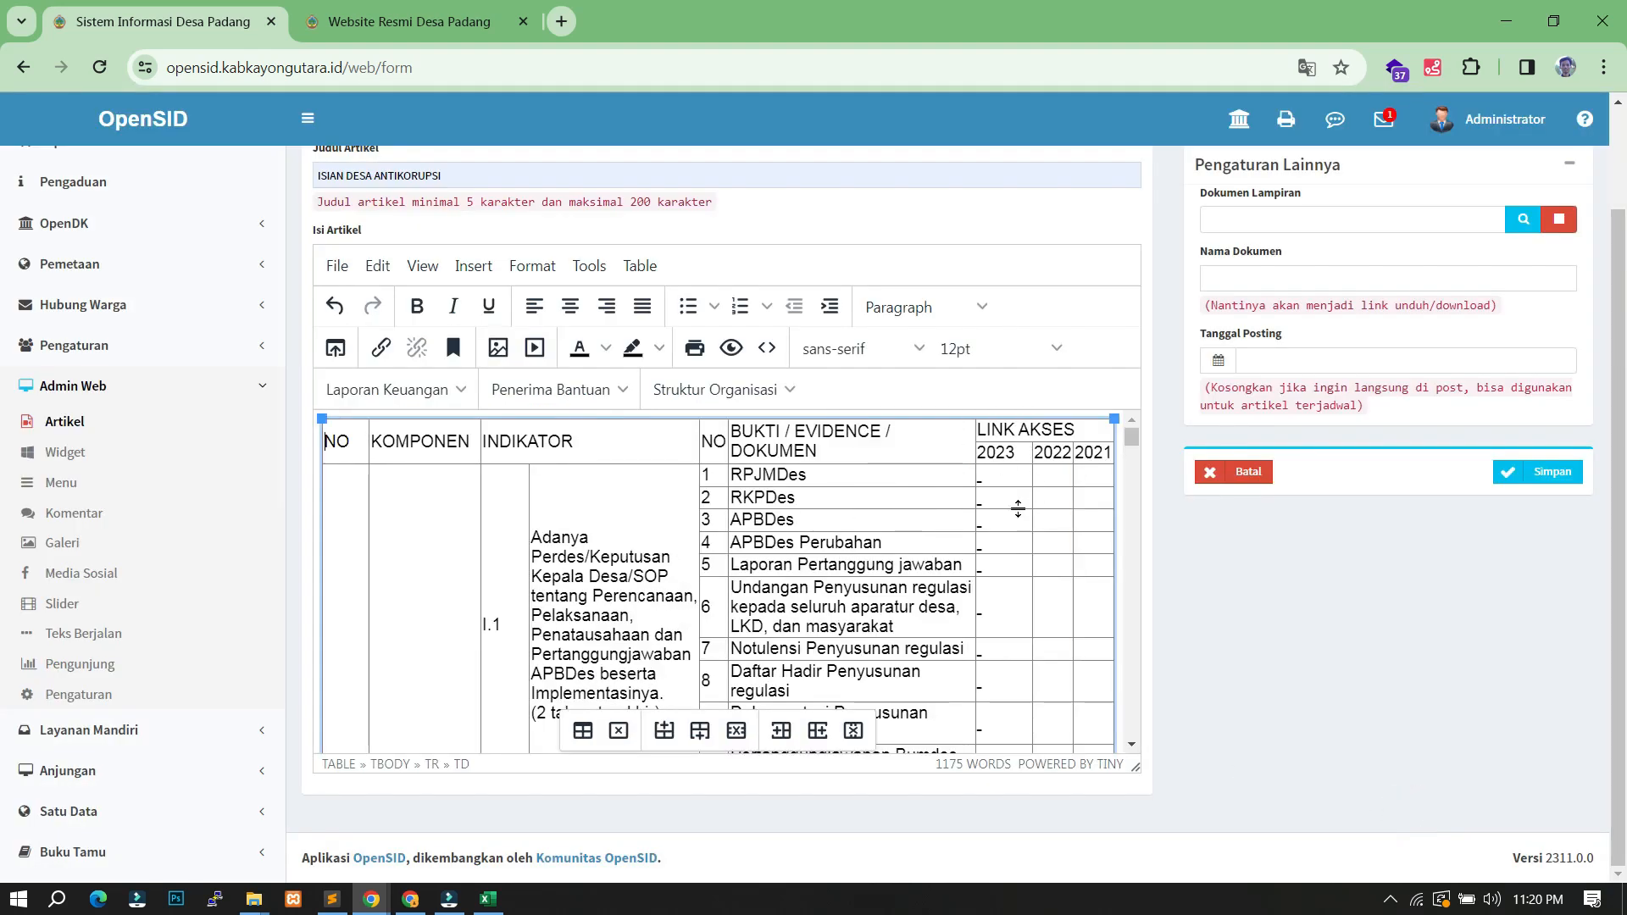
left_click(732, 349)
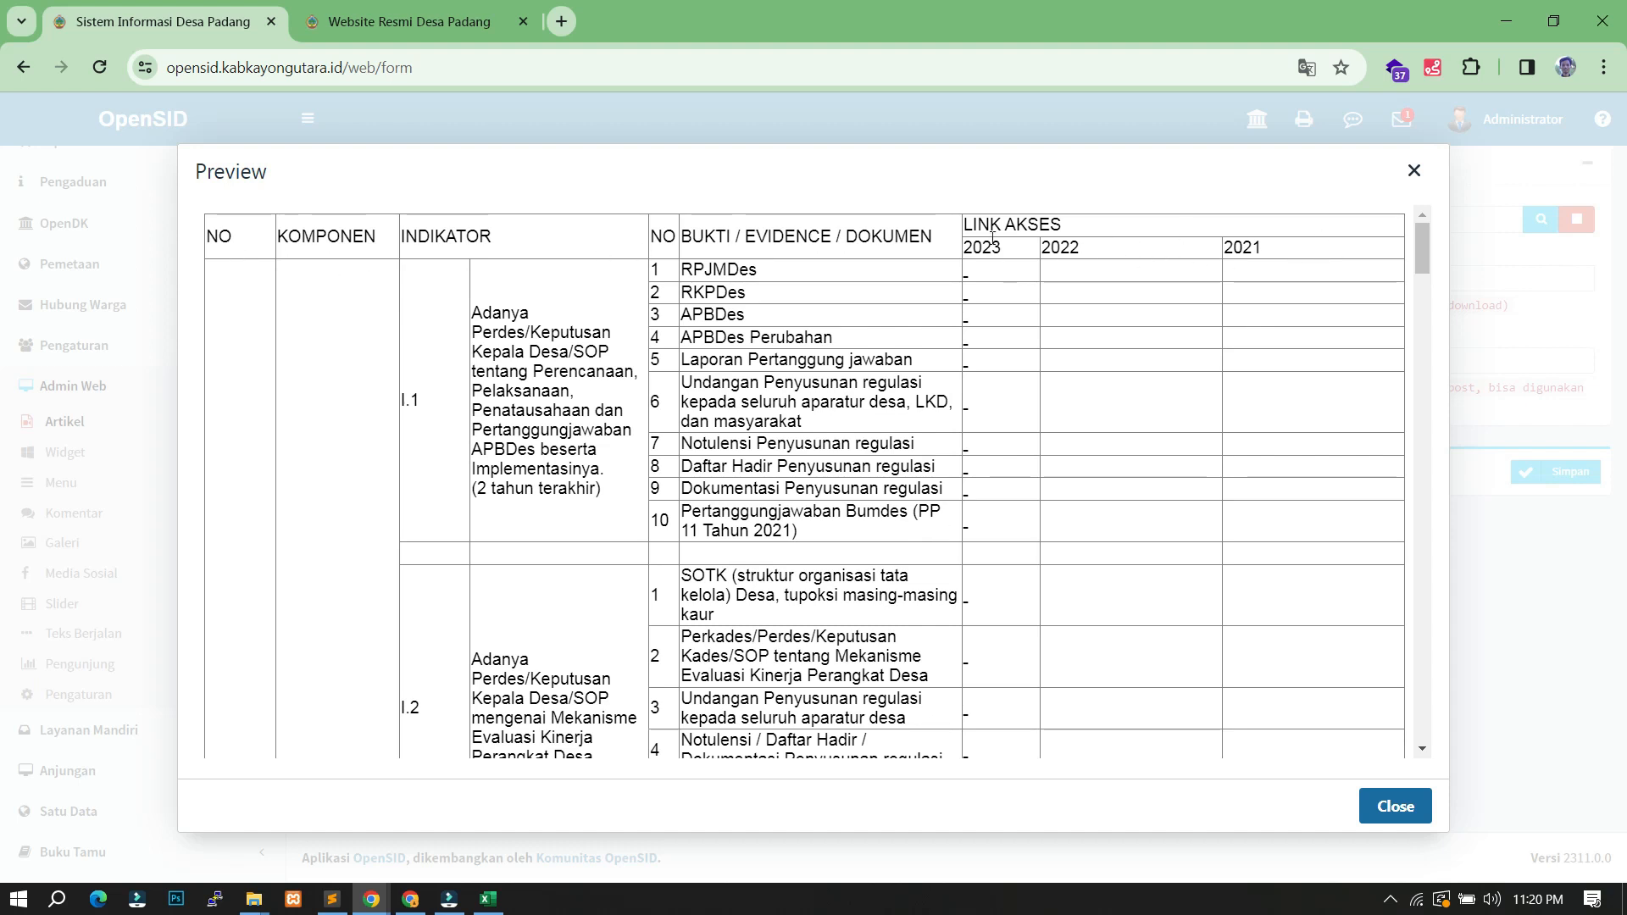
left_click(1413, 170)
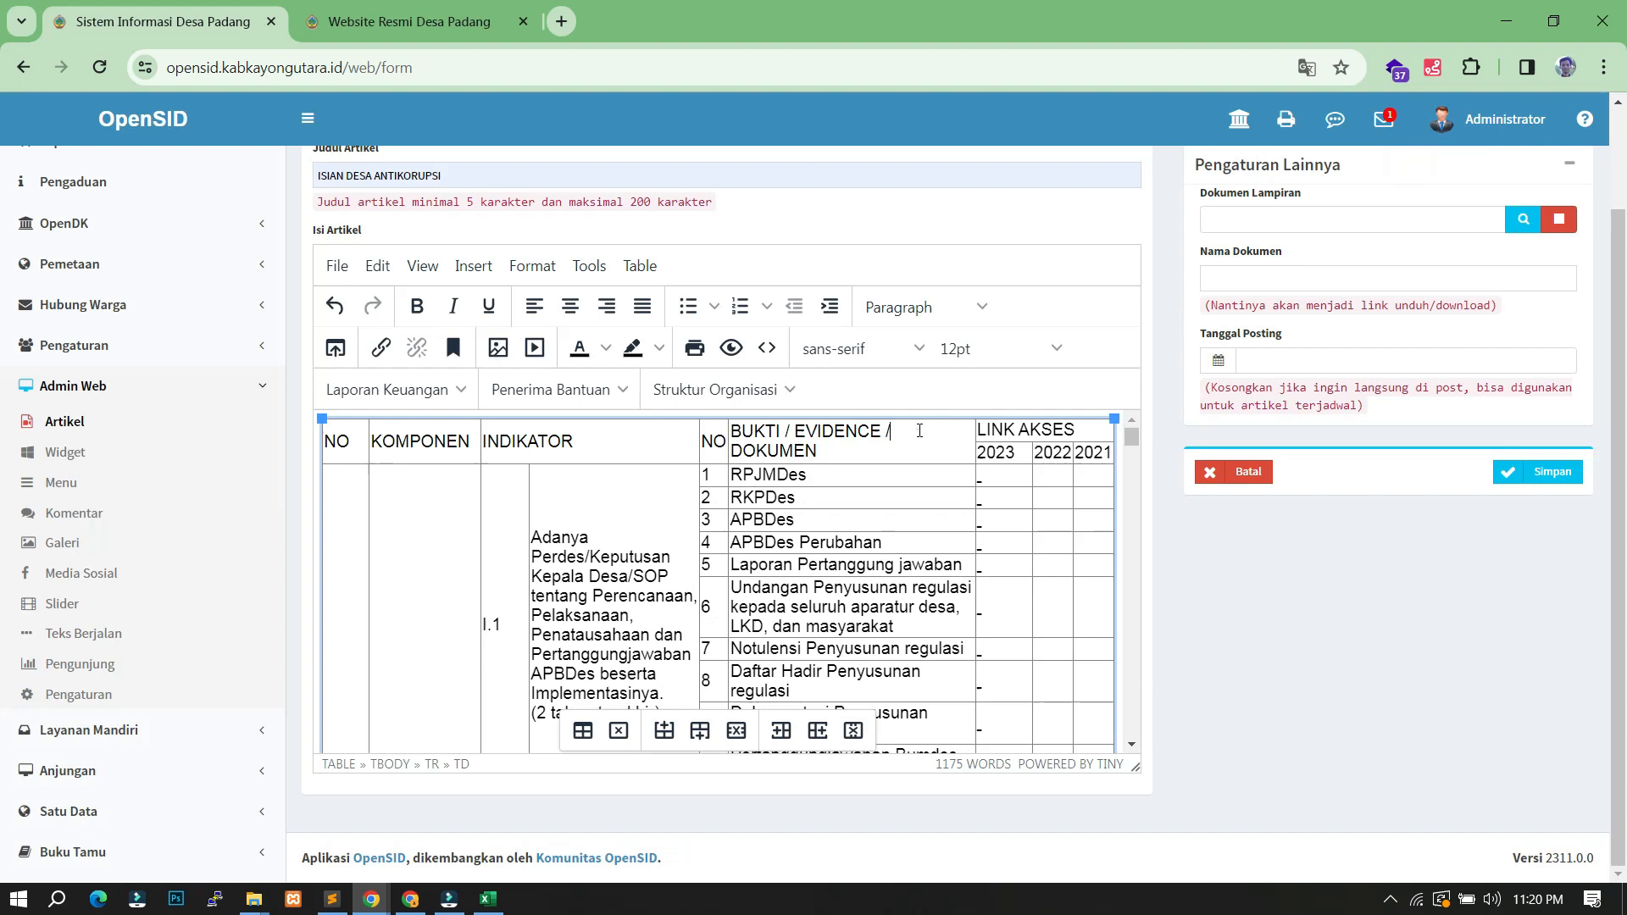
- Center-align the header cells from NO and KOMPONEN through LINK AKSES and its year columns
left_click(1051, 432)
left_click(344, 443)
left_click(373, 441)
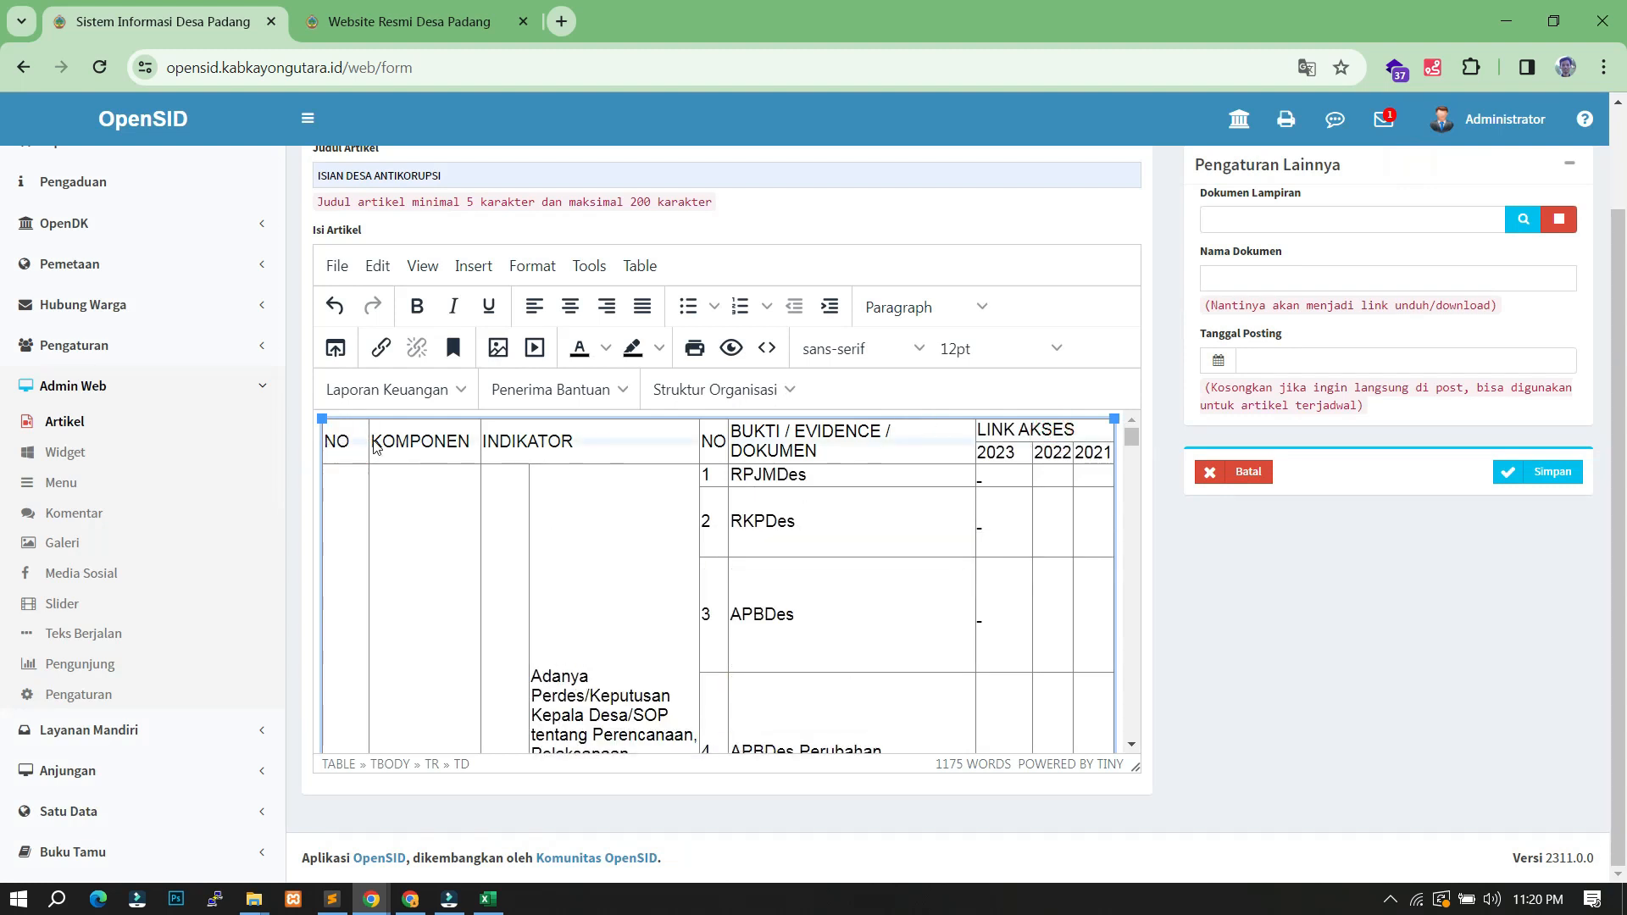
left_click(416, 434)
left_click_drag(346, 445, 457, 439)
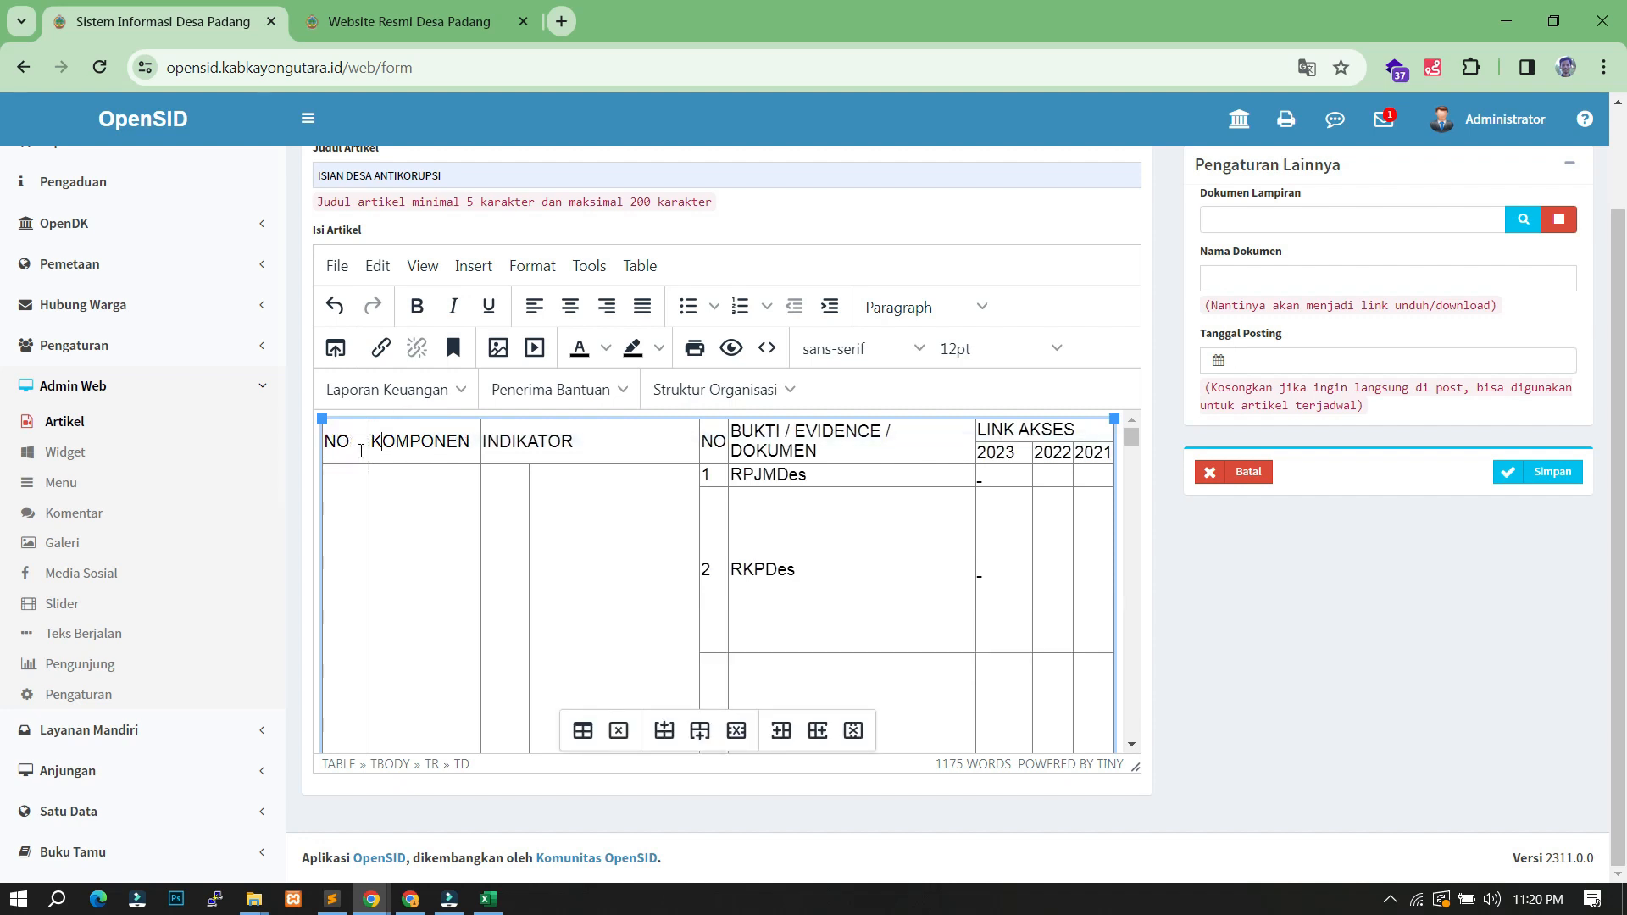
left_click_drag(324, 443, 521, 444)
key("shift+Right")
key("shift+Right")
key("shift+Right")
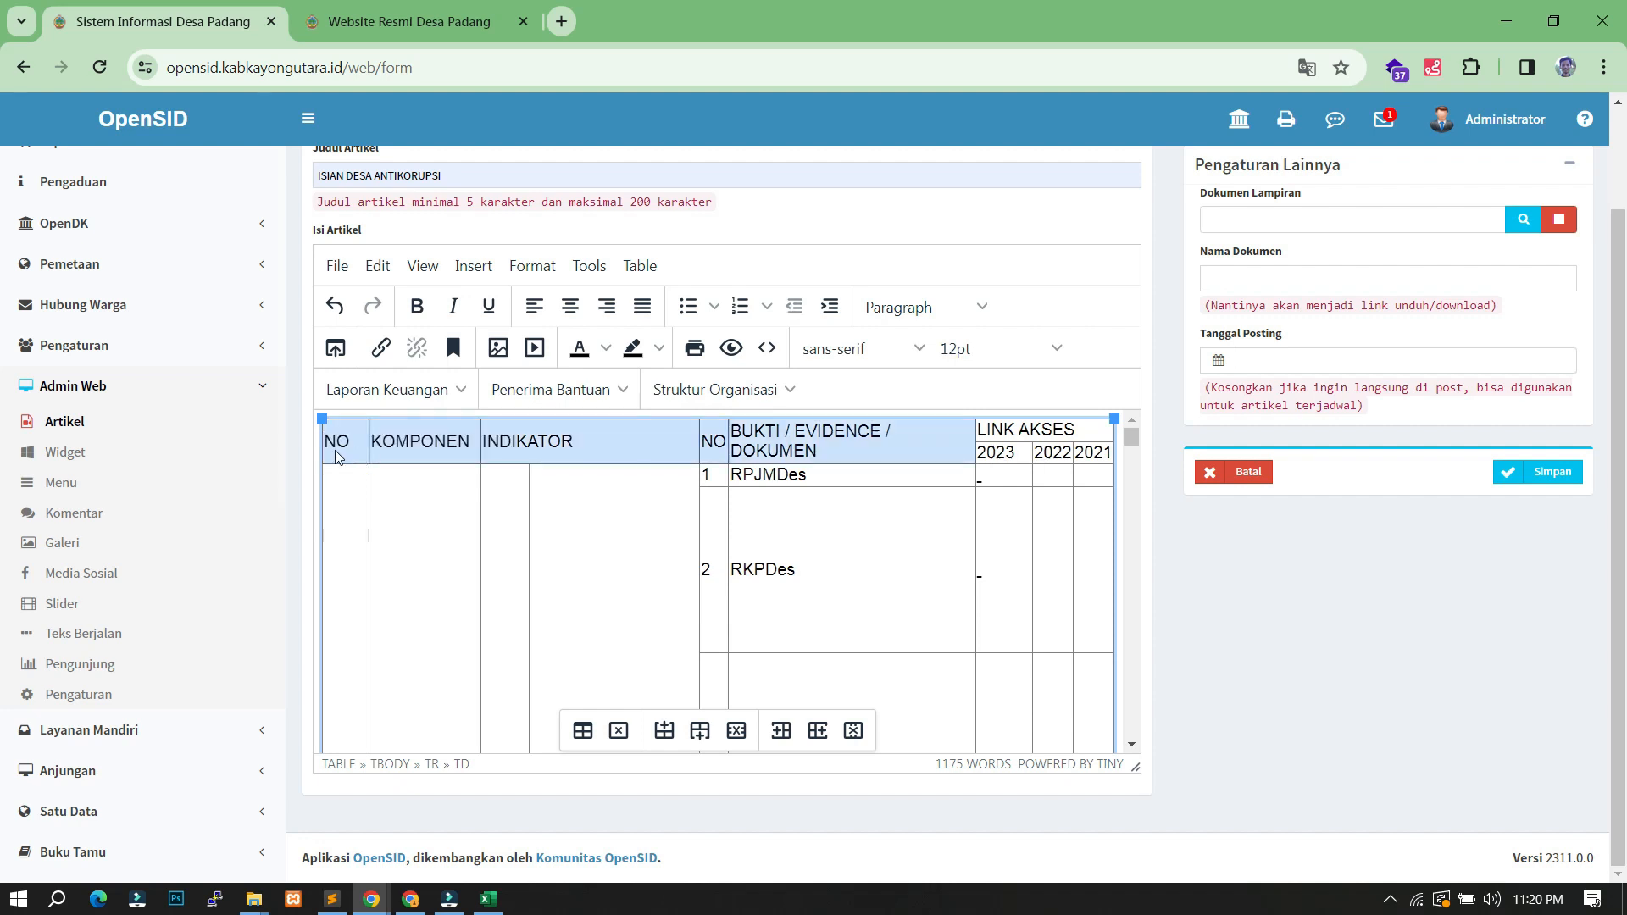
key("shift+Left")
key("shift+Right")
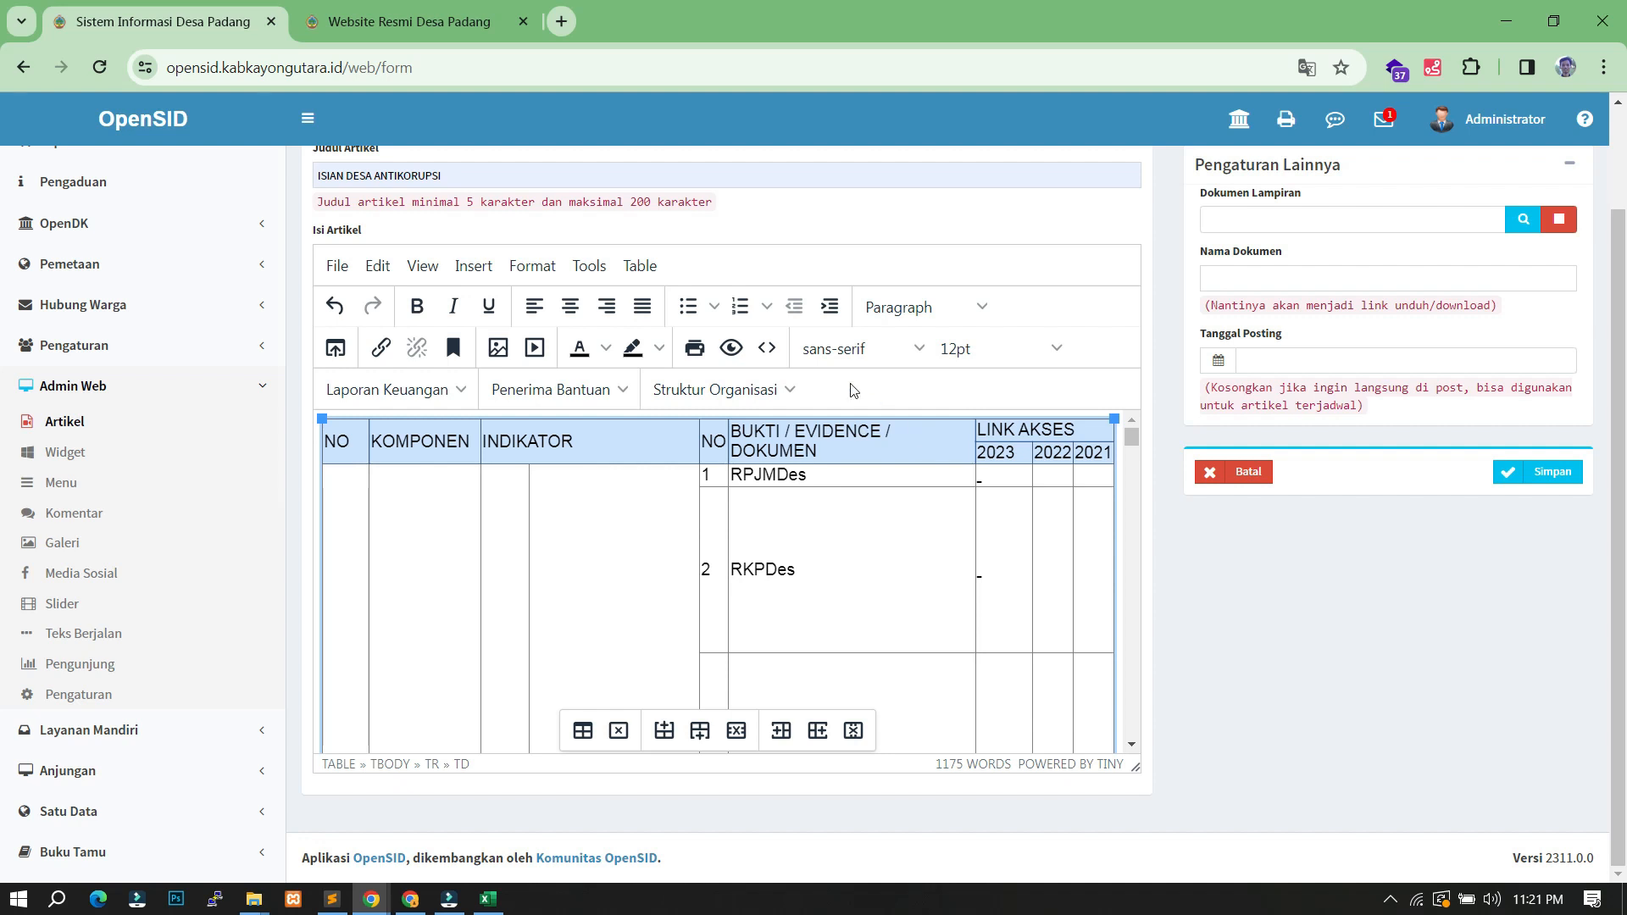
left_click(573, 316)
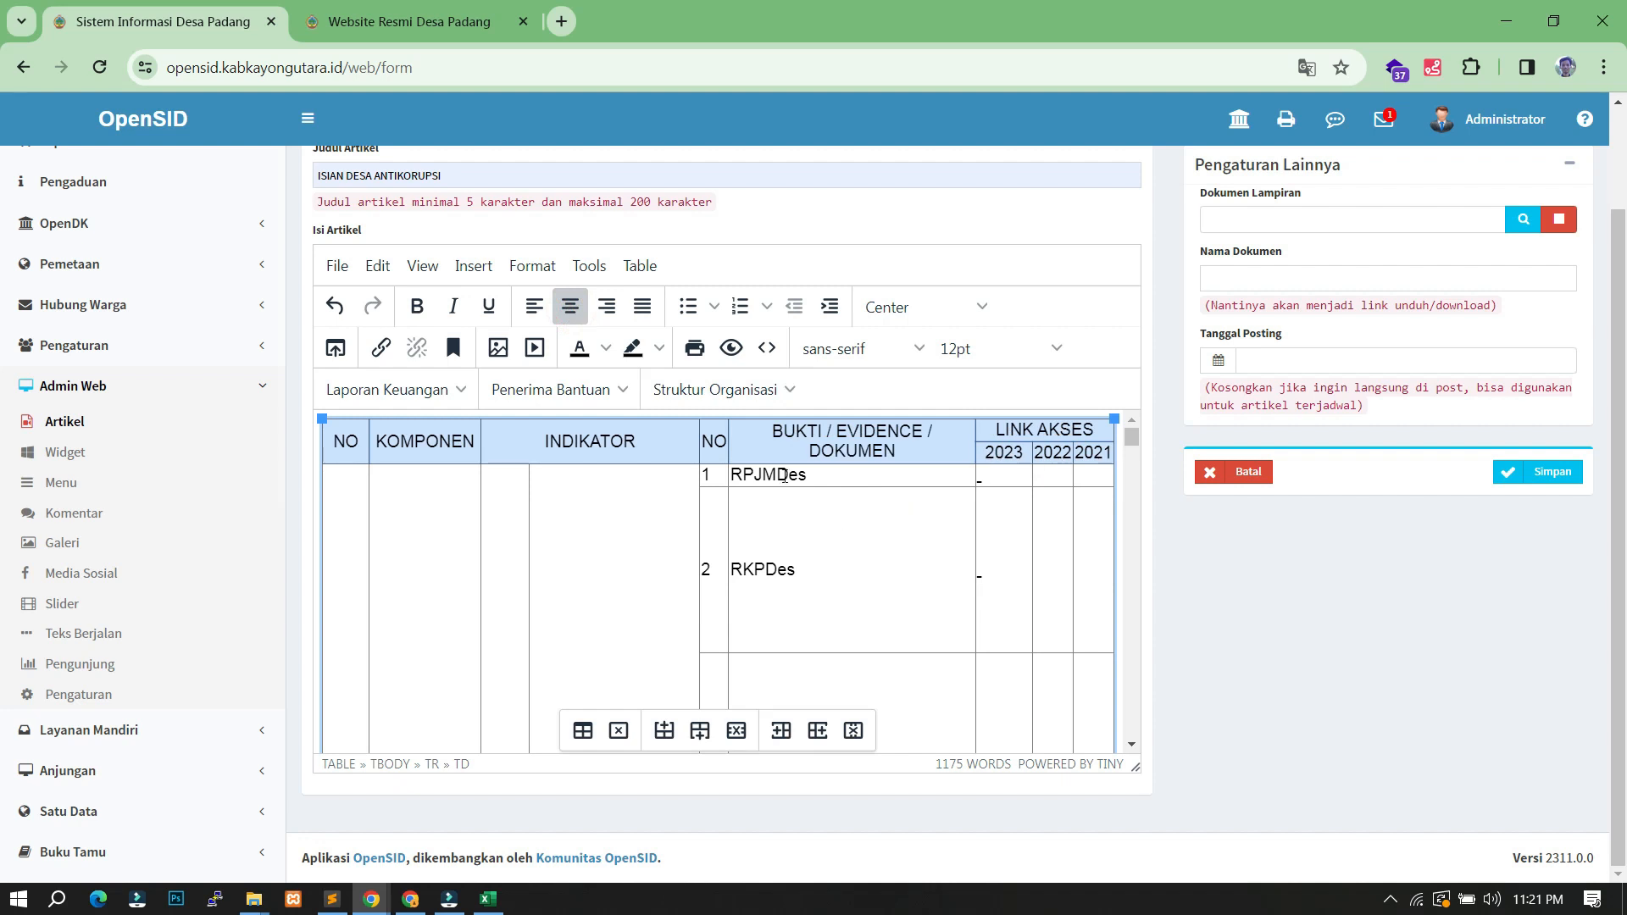
left_click(1006, 479)
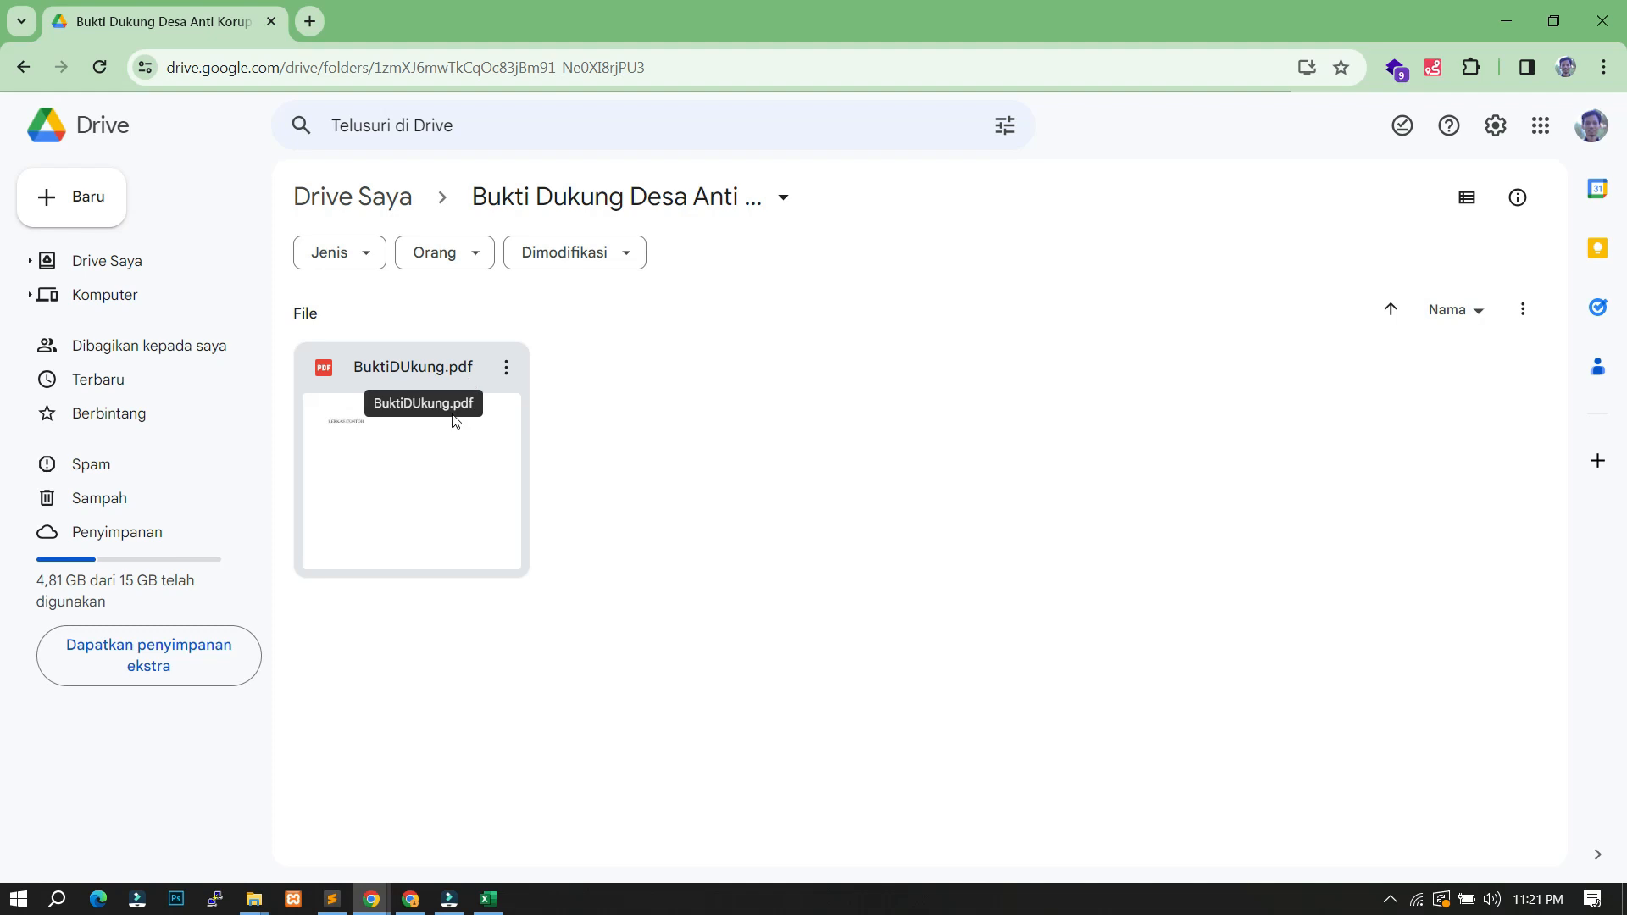
- Copy BuktiDUkung.pdf's link via Bagikan > Salin link, then go back to the OpenSID editor
left_click(390, 381)
right_click(388, 374)
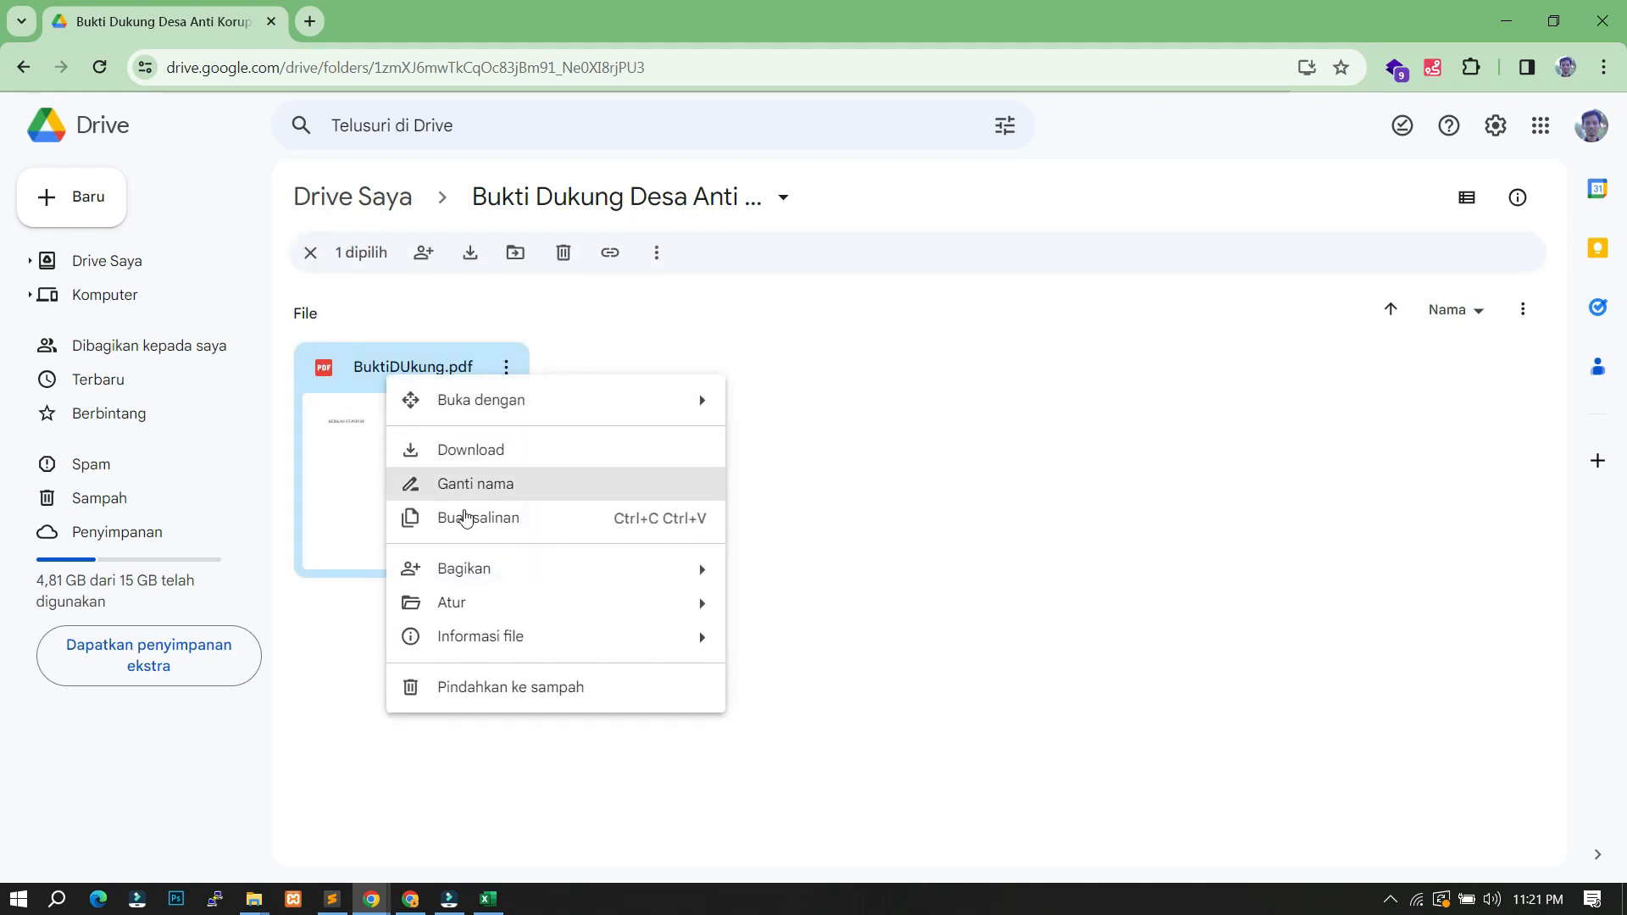
mouse_move(496, 582)
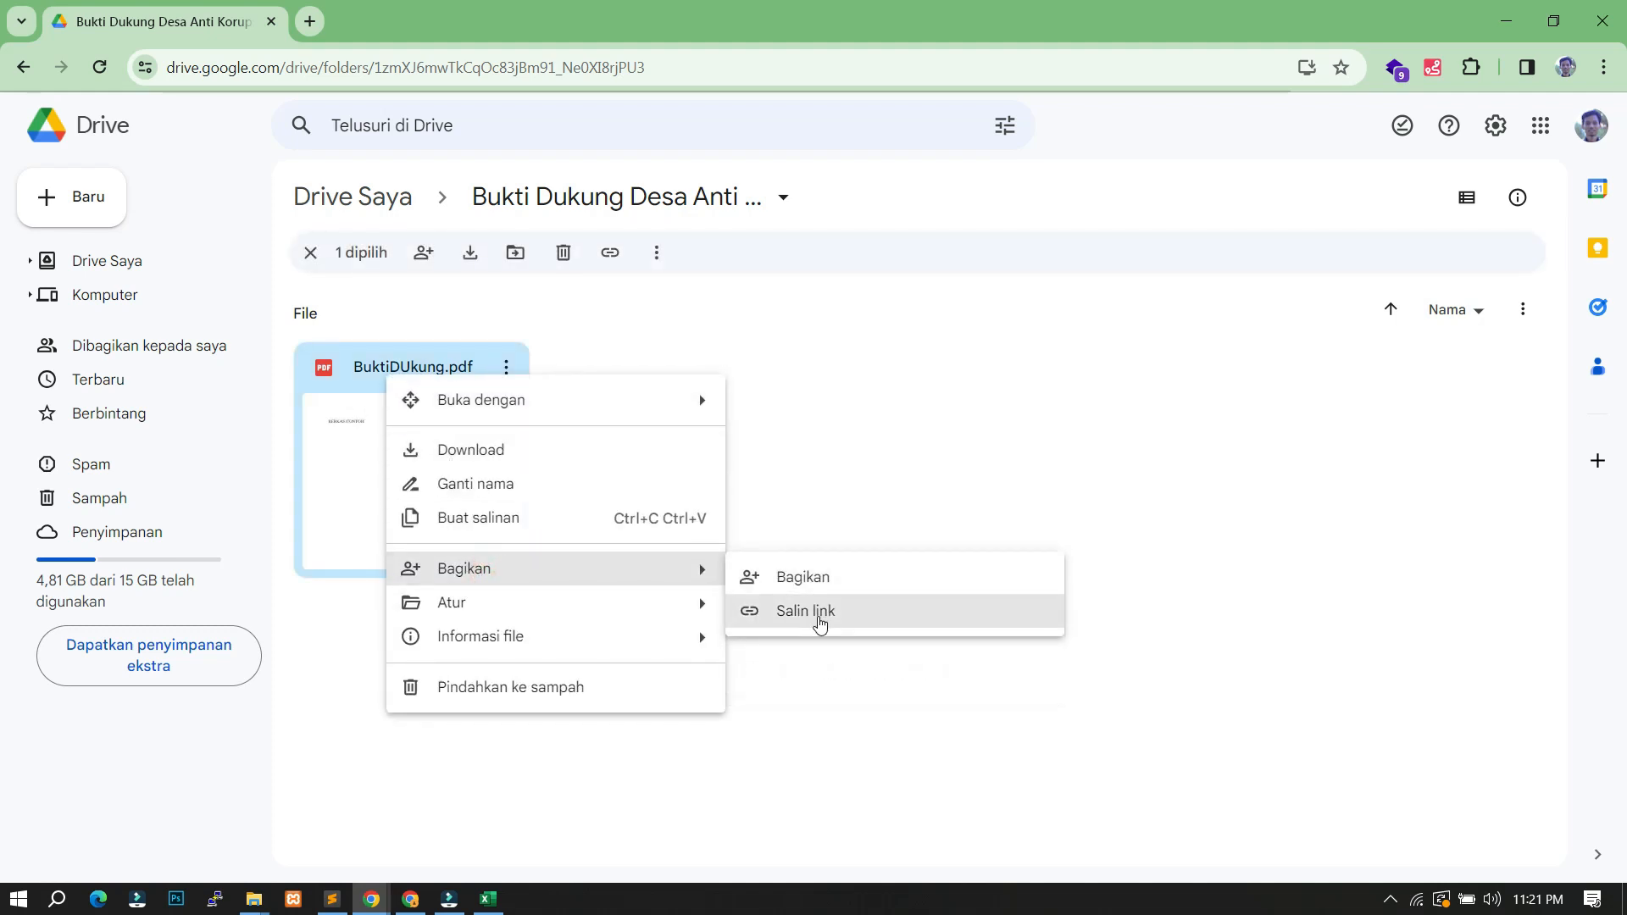
left_click(818, 614)
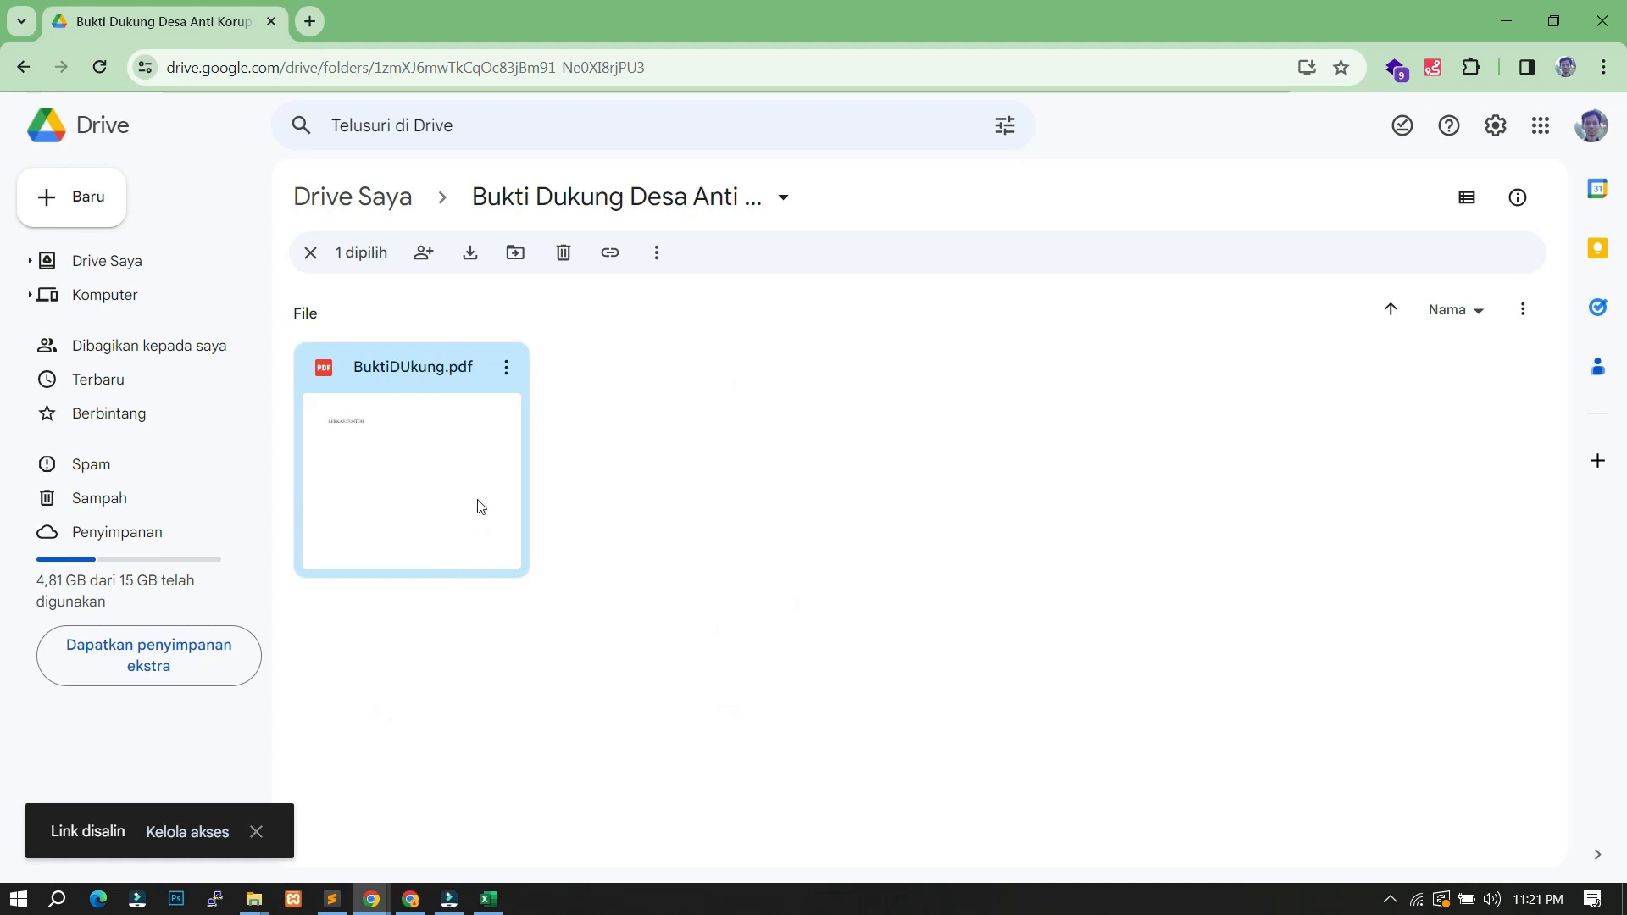
mouse_move(411, 903)
left_click(312, 820)
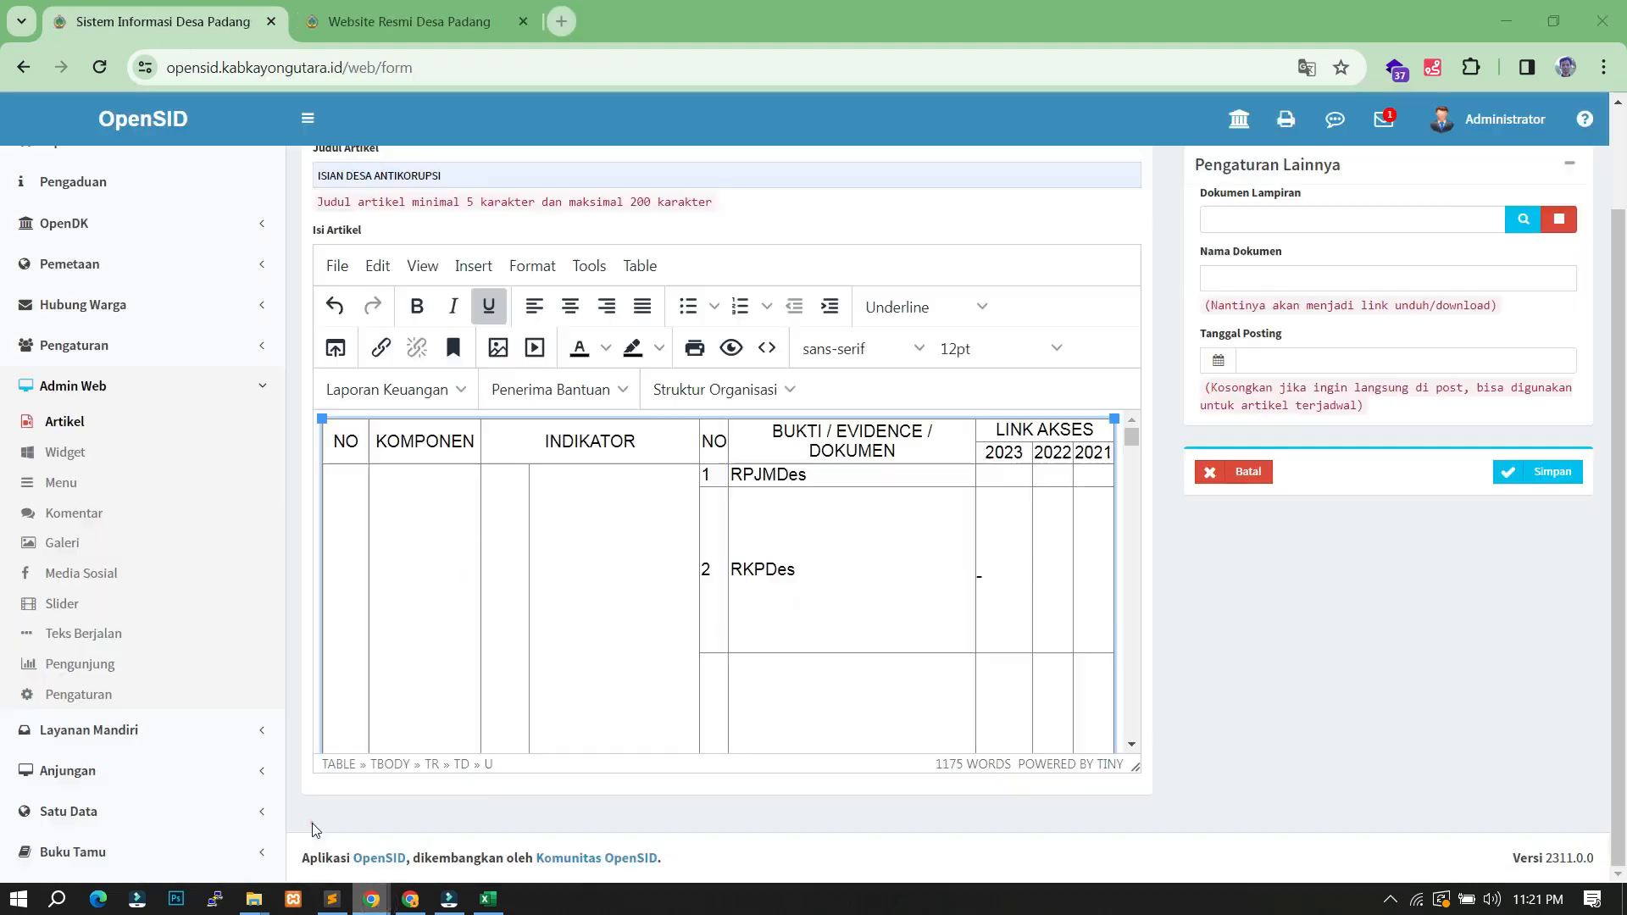
- Start a link in the RPJMDes 2023 cell targeting the copied Google Drive PDF address
left_click(1004, 475)
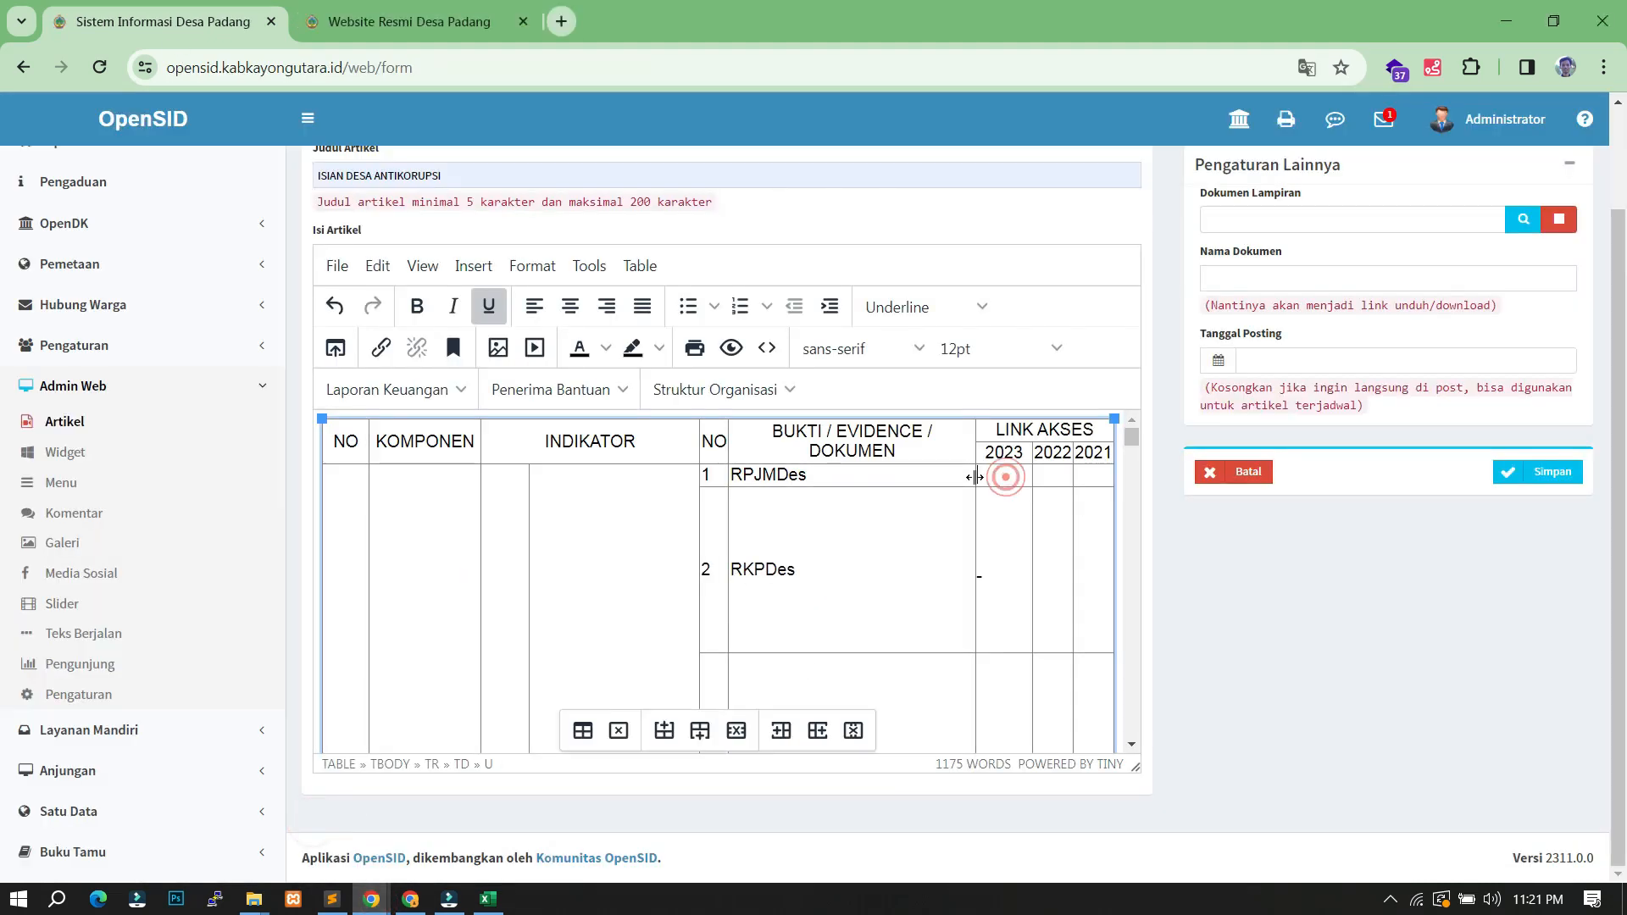
left_click(1004, 472)
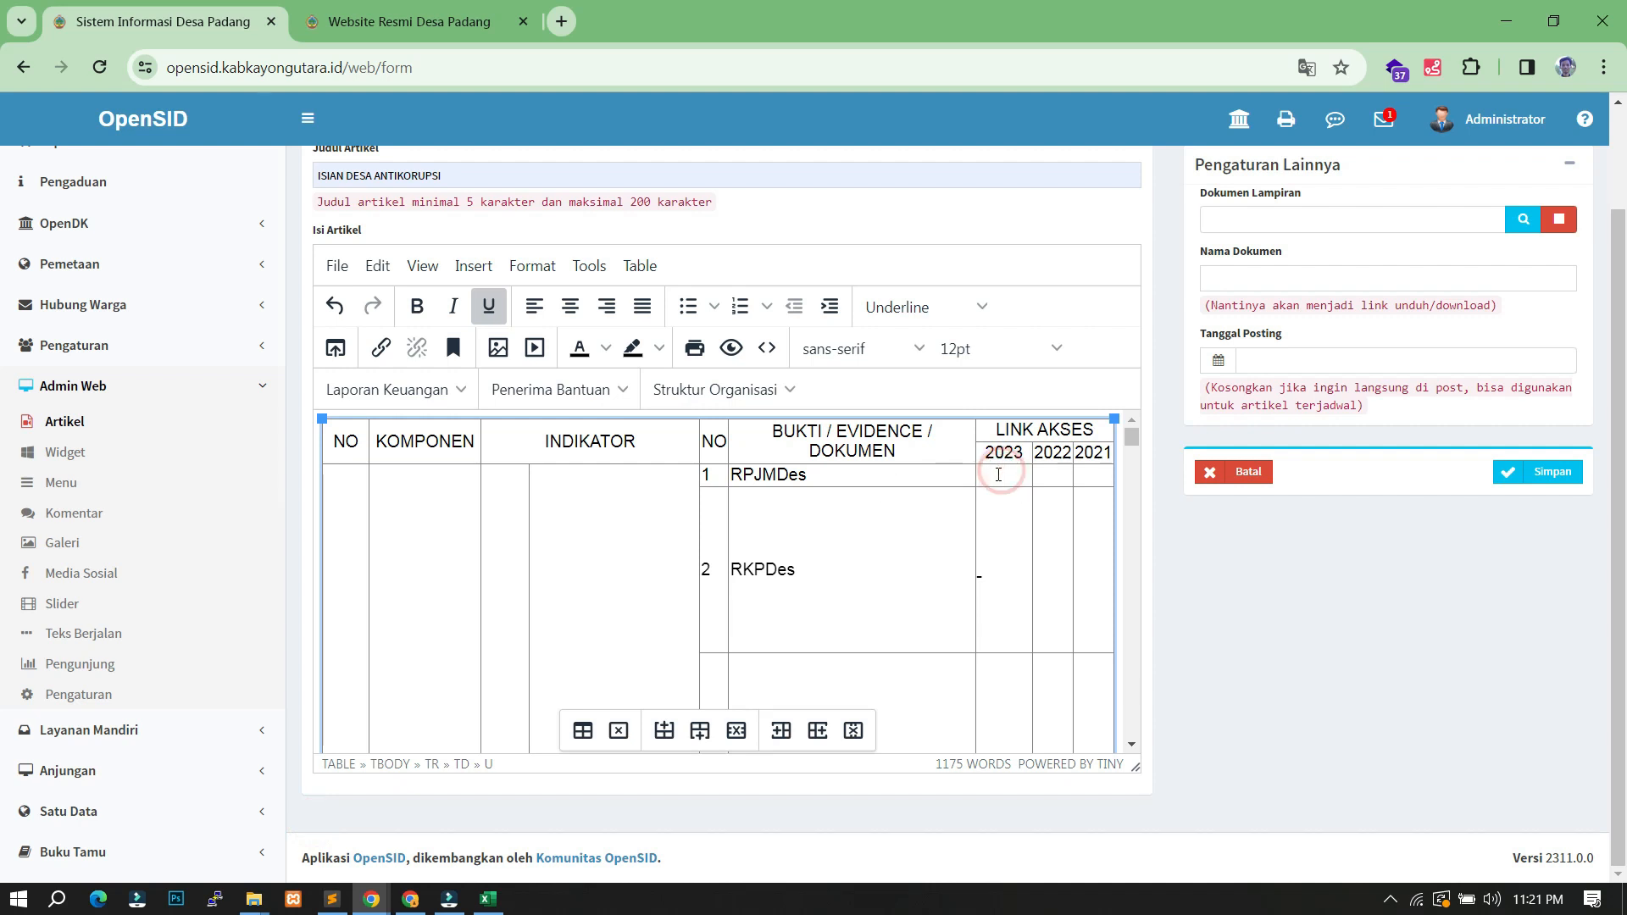
left_click(1004, 477)
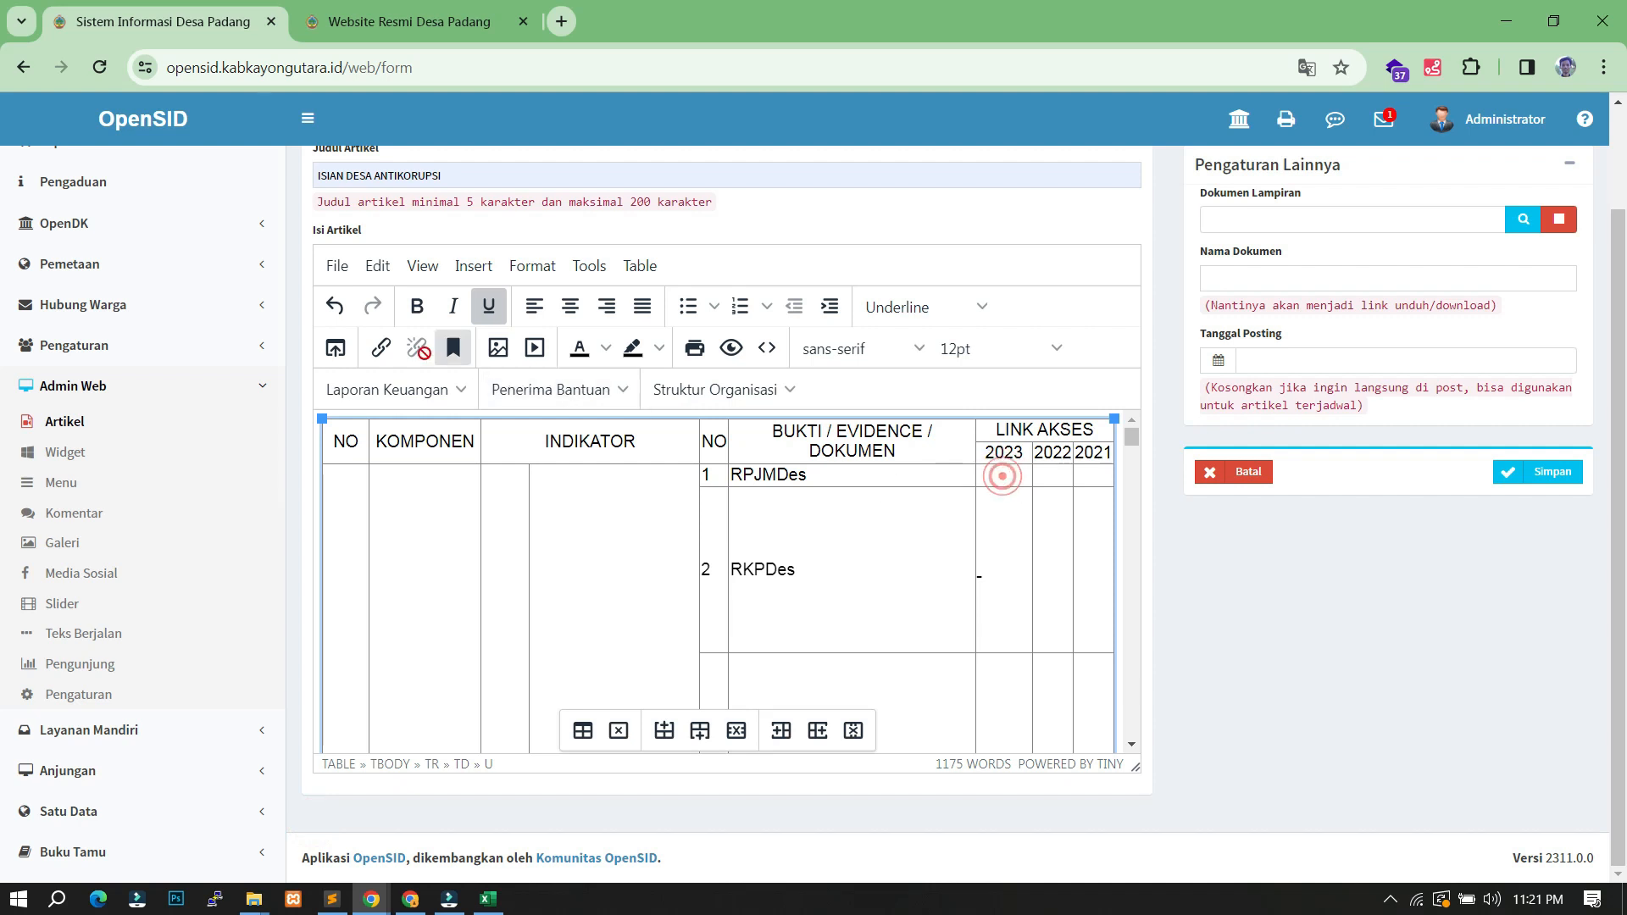
left_click(380, 359)
left_click(676, 397)
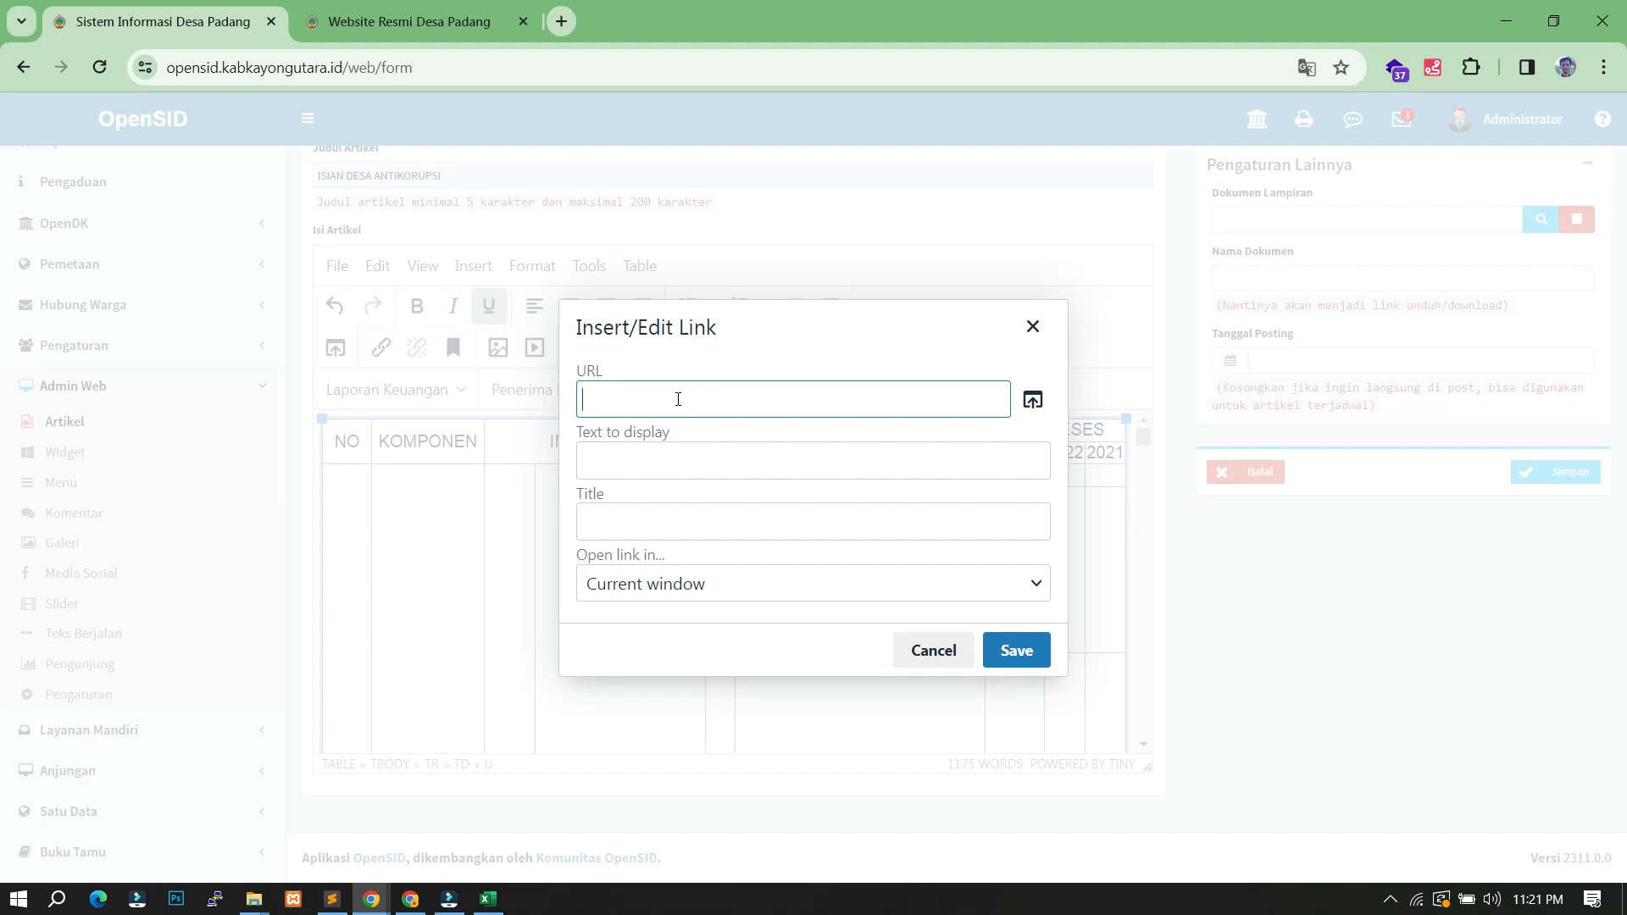
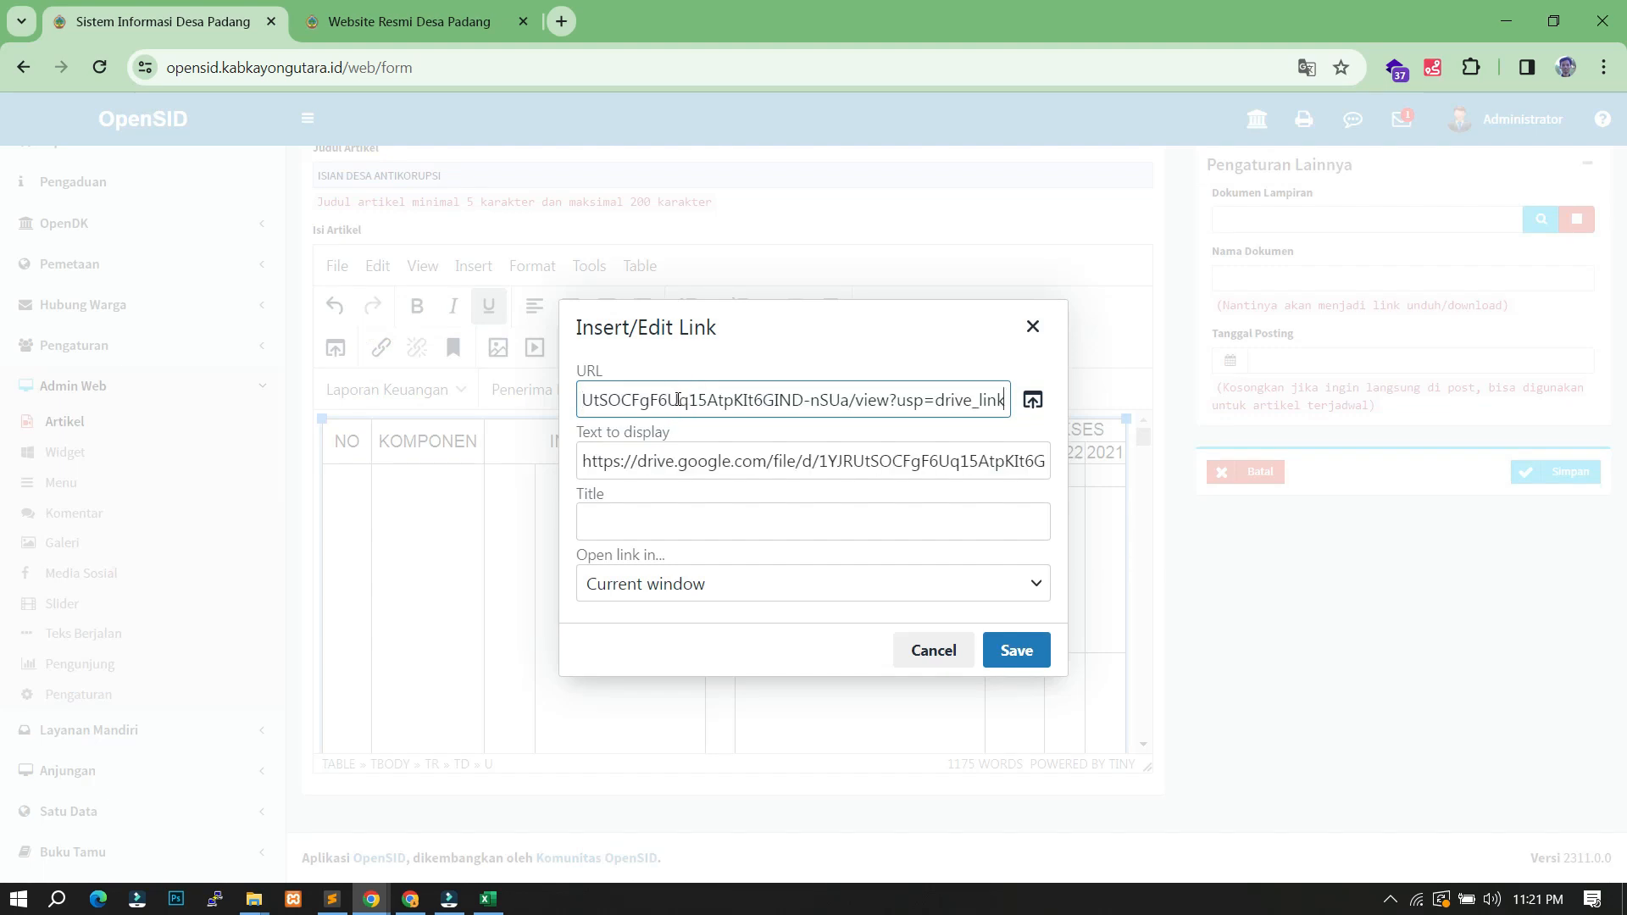
left_click(818, 348)
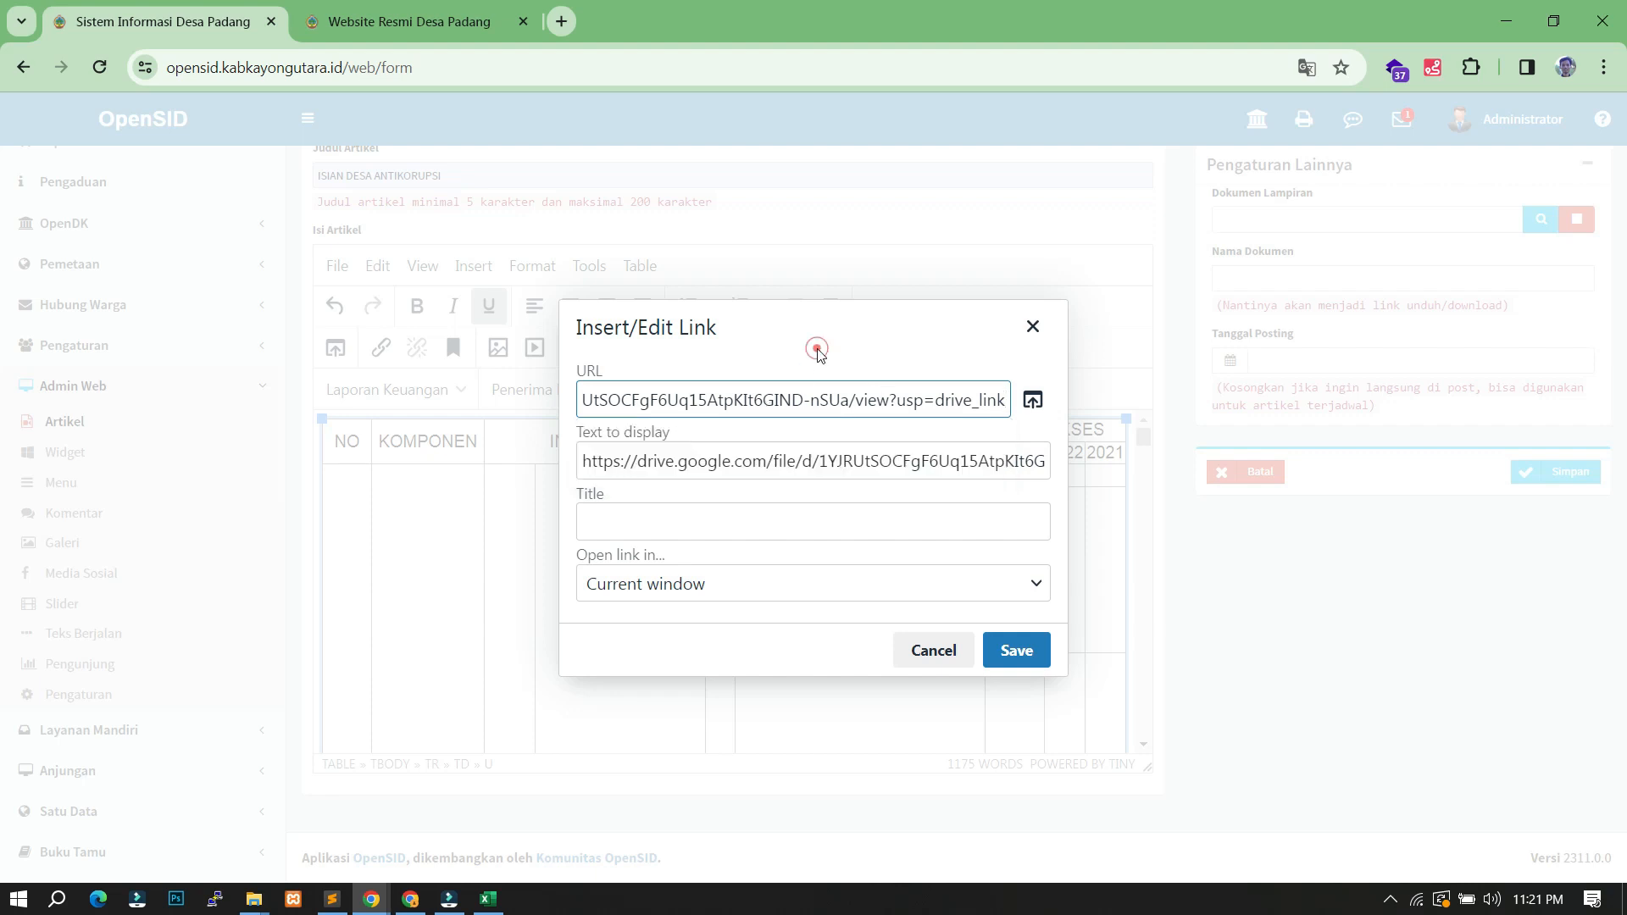
- Replace the link's display text with 'Perkades RPJMDes'
left_click(582, 433)
left_click(627, 460)
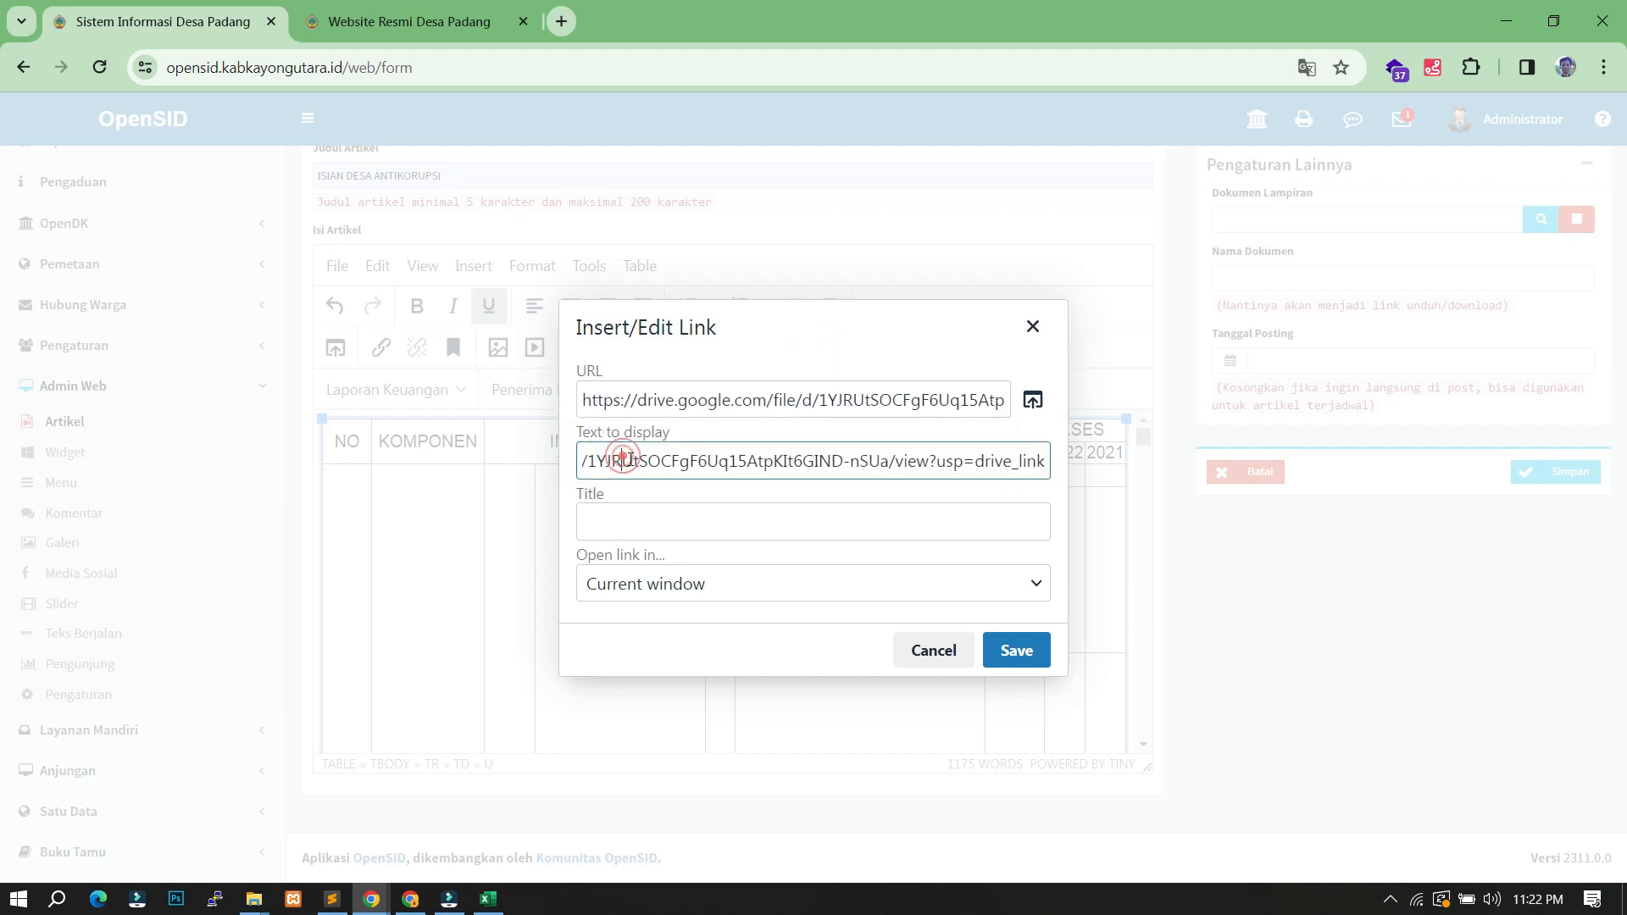
key("ctrl+a")
key("BackSpace")
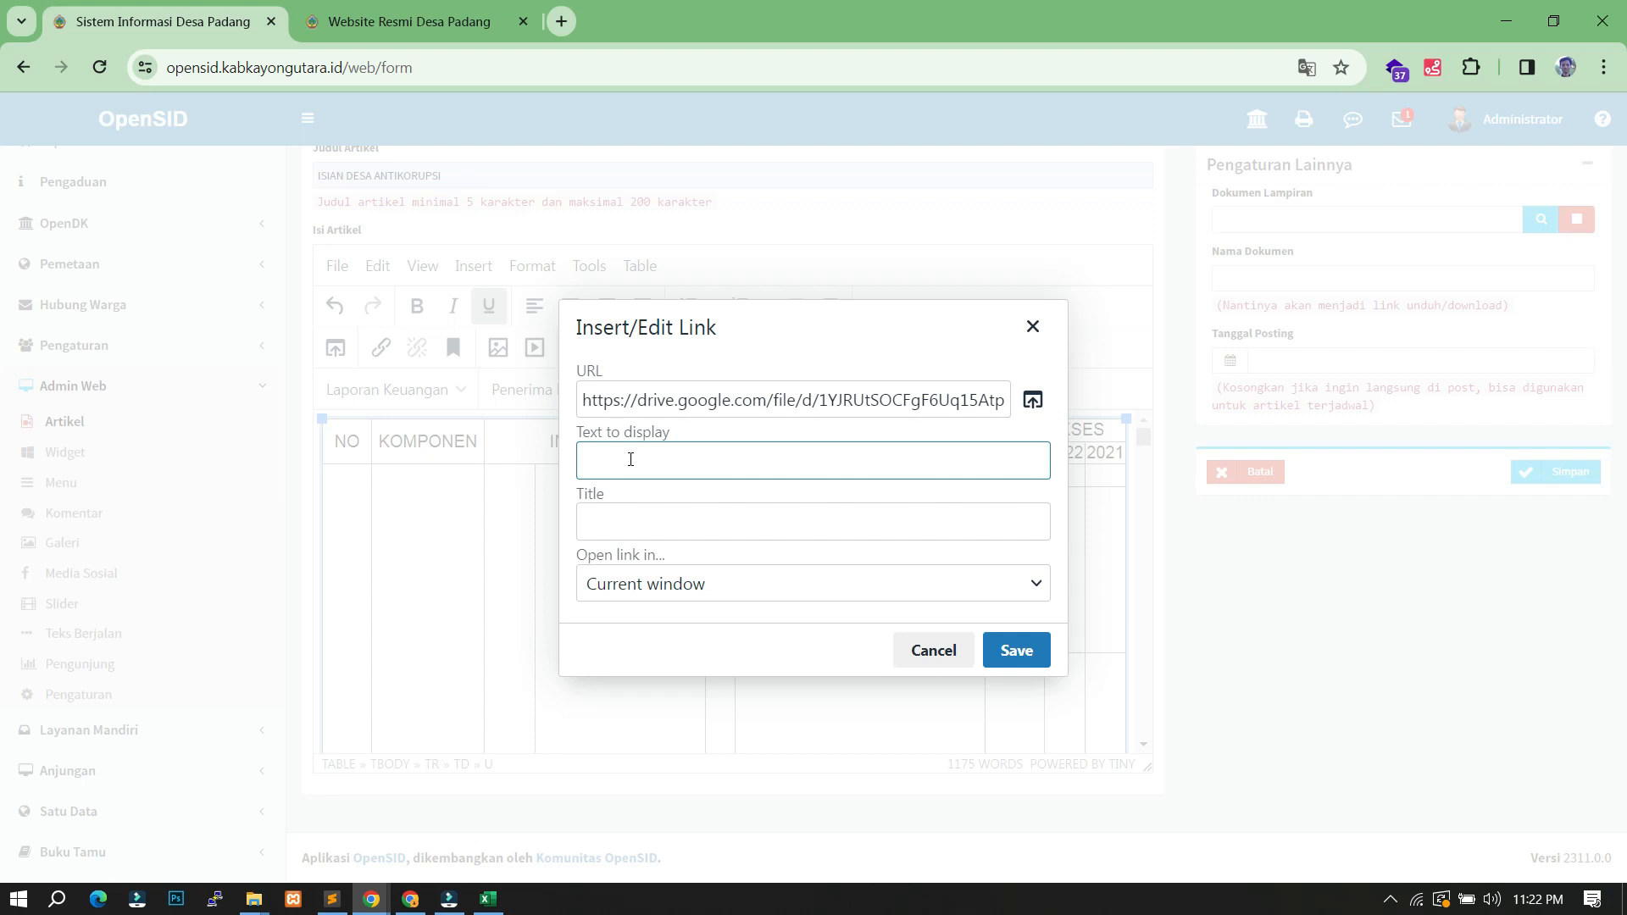
type("RPJMDe")
double_click(636, 476)
type("Perkades RPJMDEs")
key("BackSpace")
key("BackSpace")
type("es")
- Set the link to open in a new window and insert it into the cell
left_click(669, 585)
left_click(668, 585)
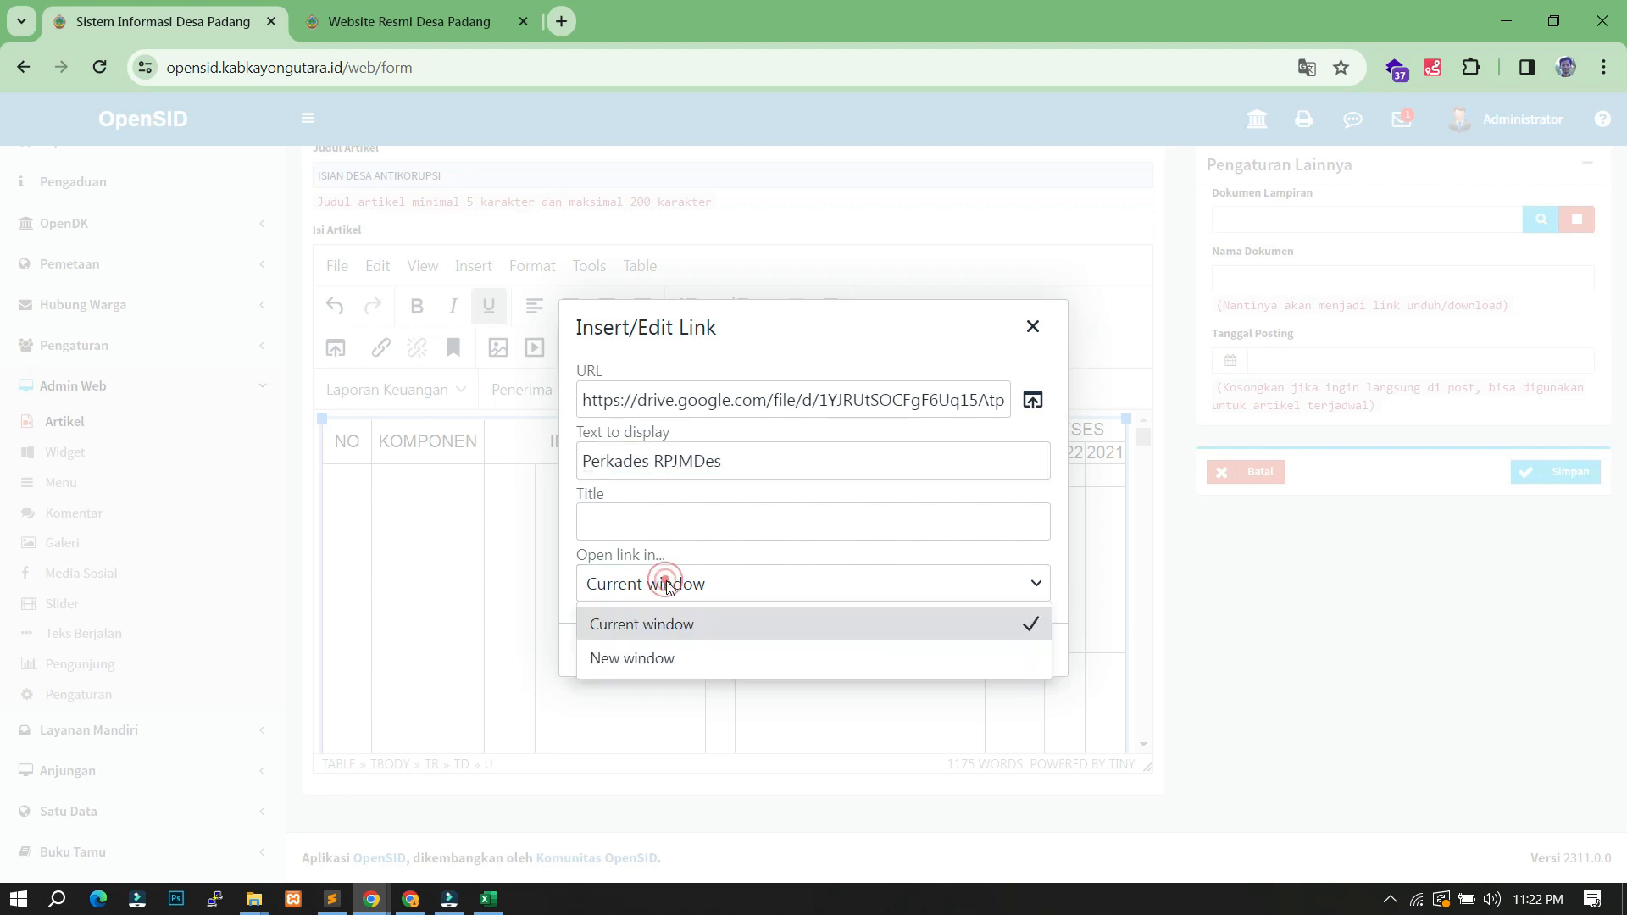
left_click(648, 657)
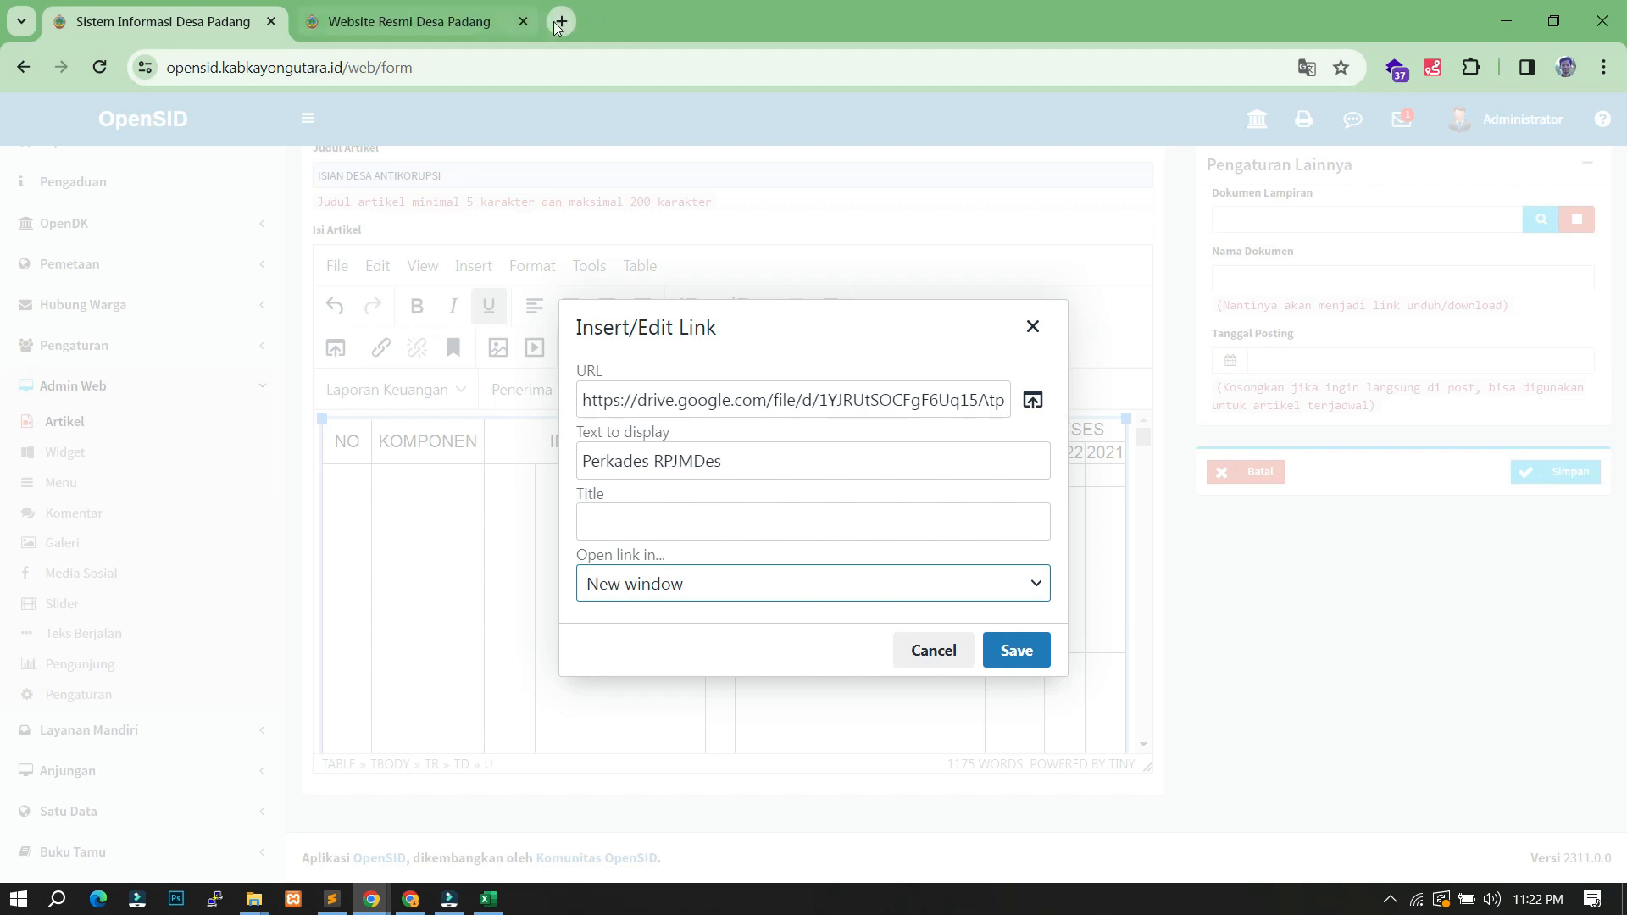
left_click(1024, 651)
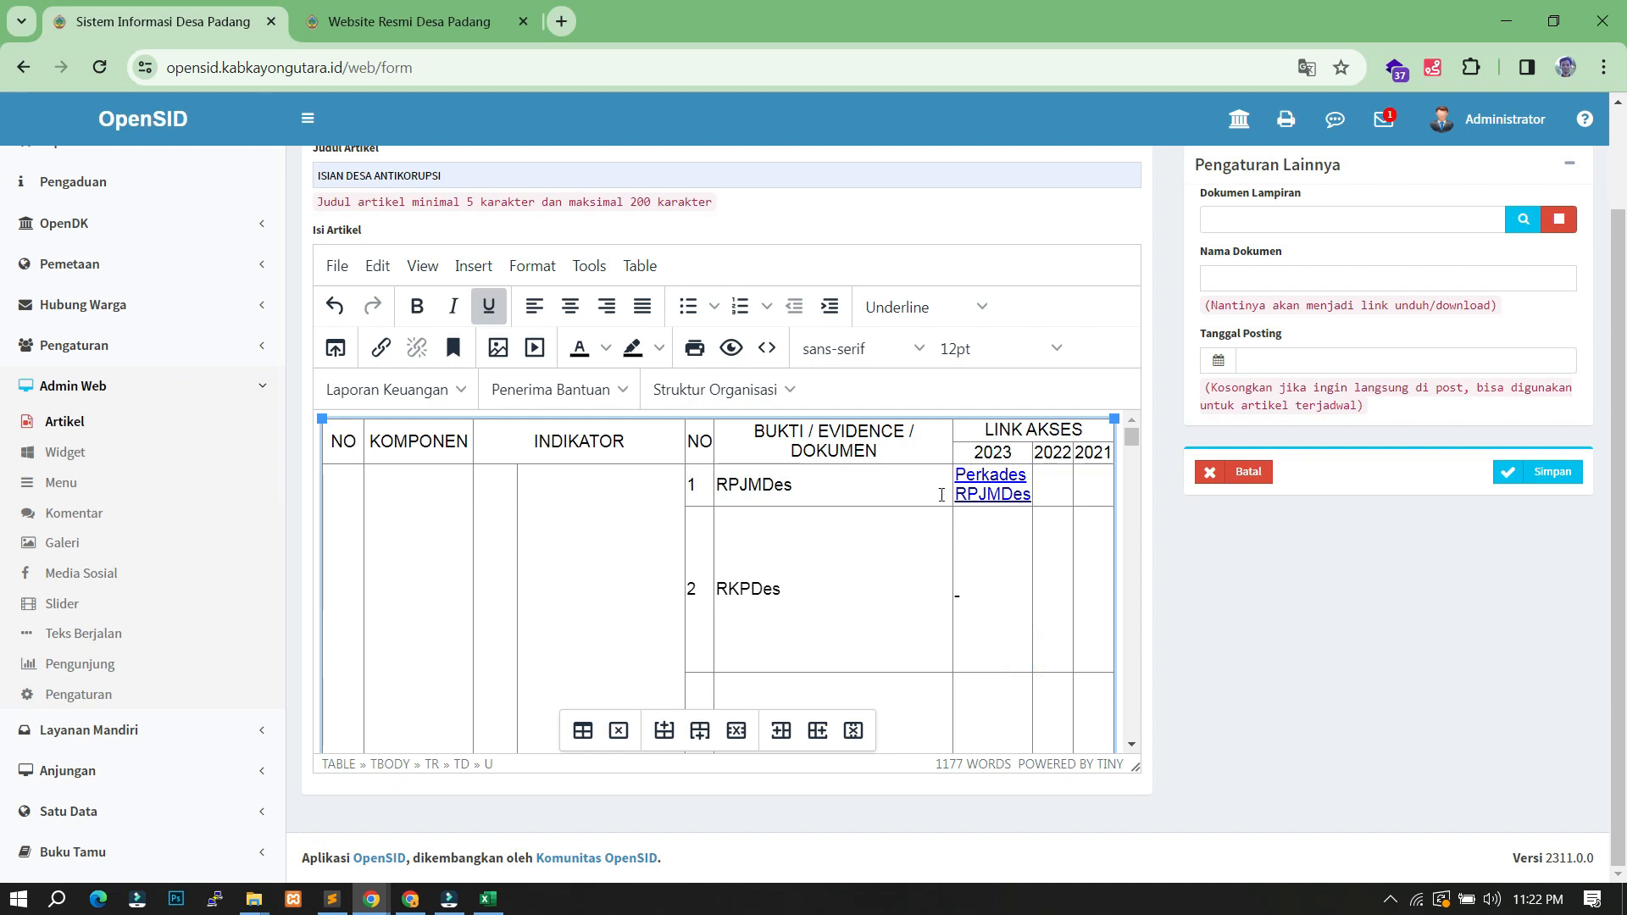
triple_click(1017, 494)
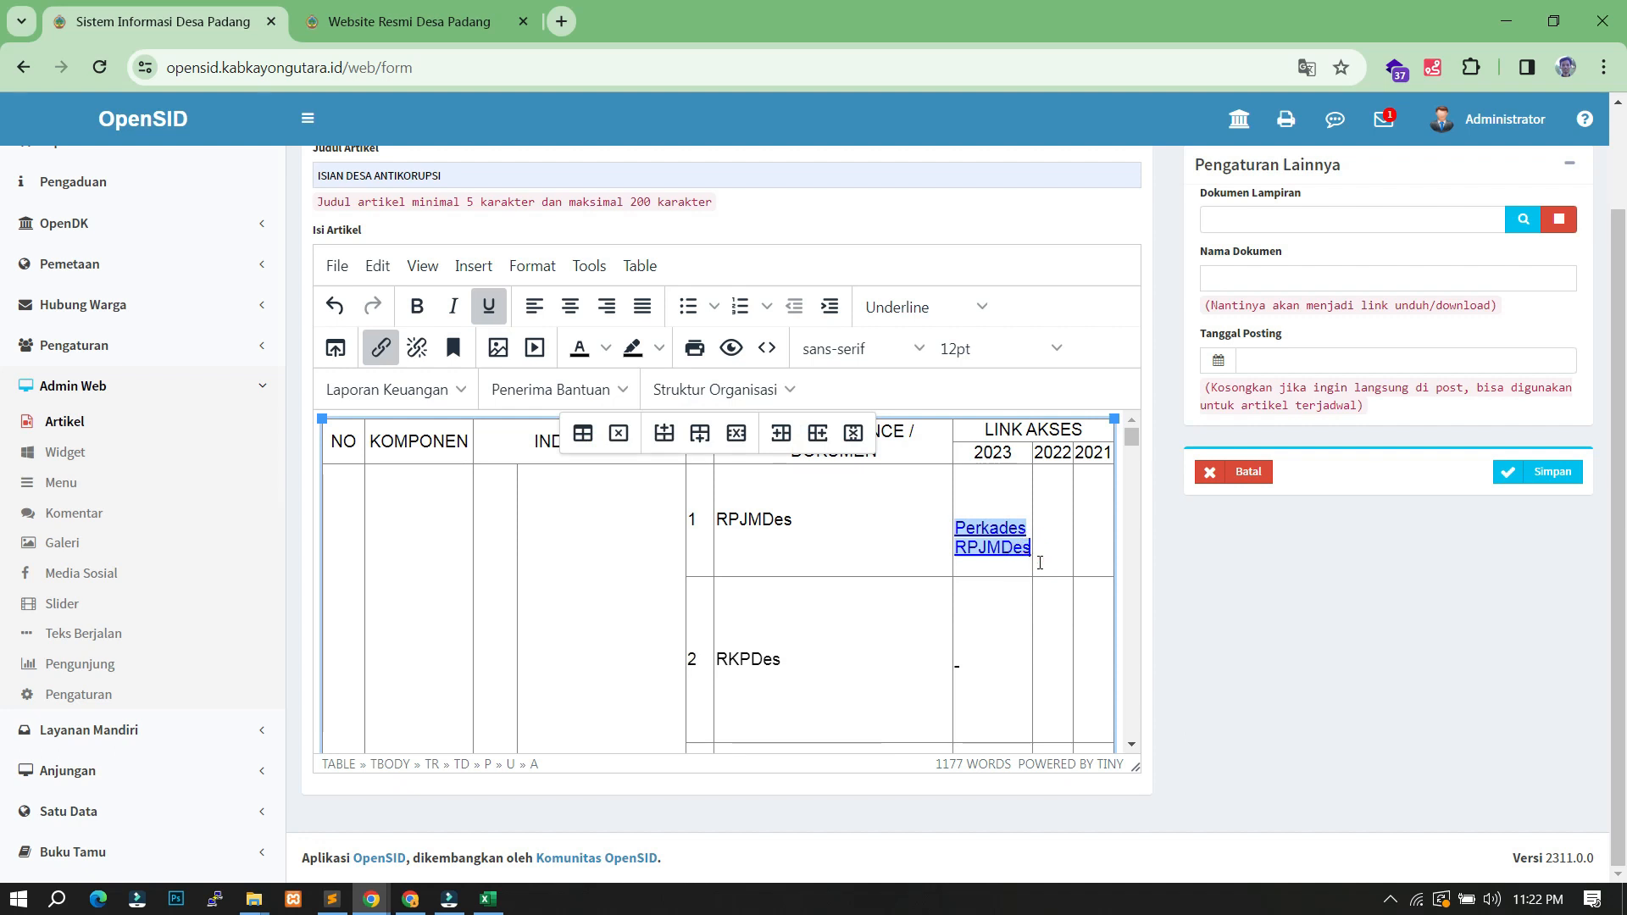
- Delete the blank line above the Perkades RPJMDes link, then switch to the public website tab
key("End")
key("Return")
left_click(1027, 509)
left_click(975, 500)
key("Delete")
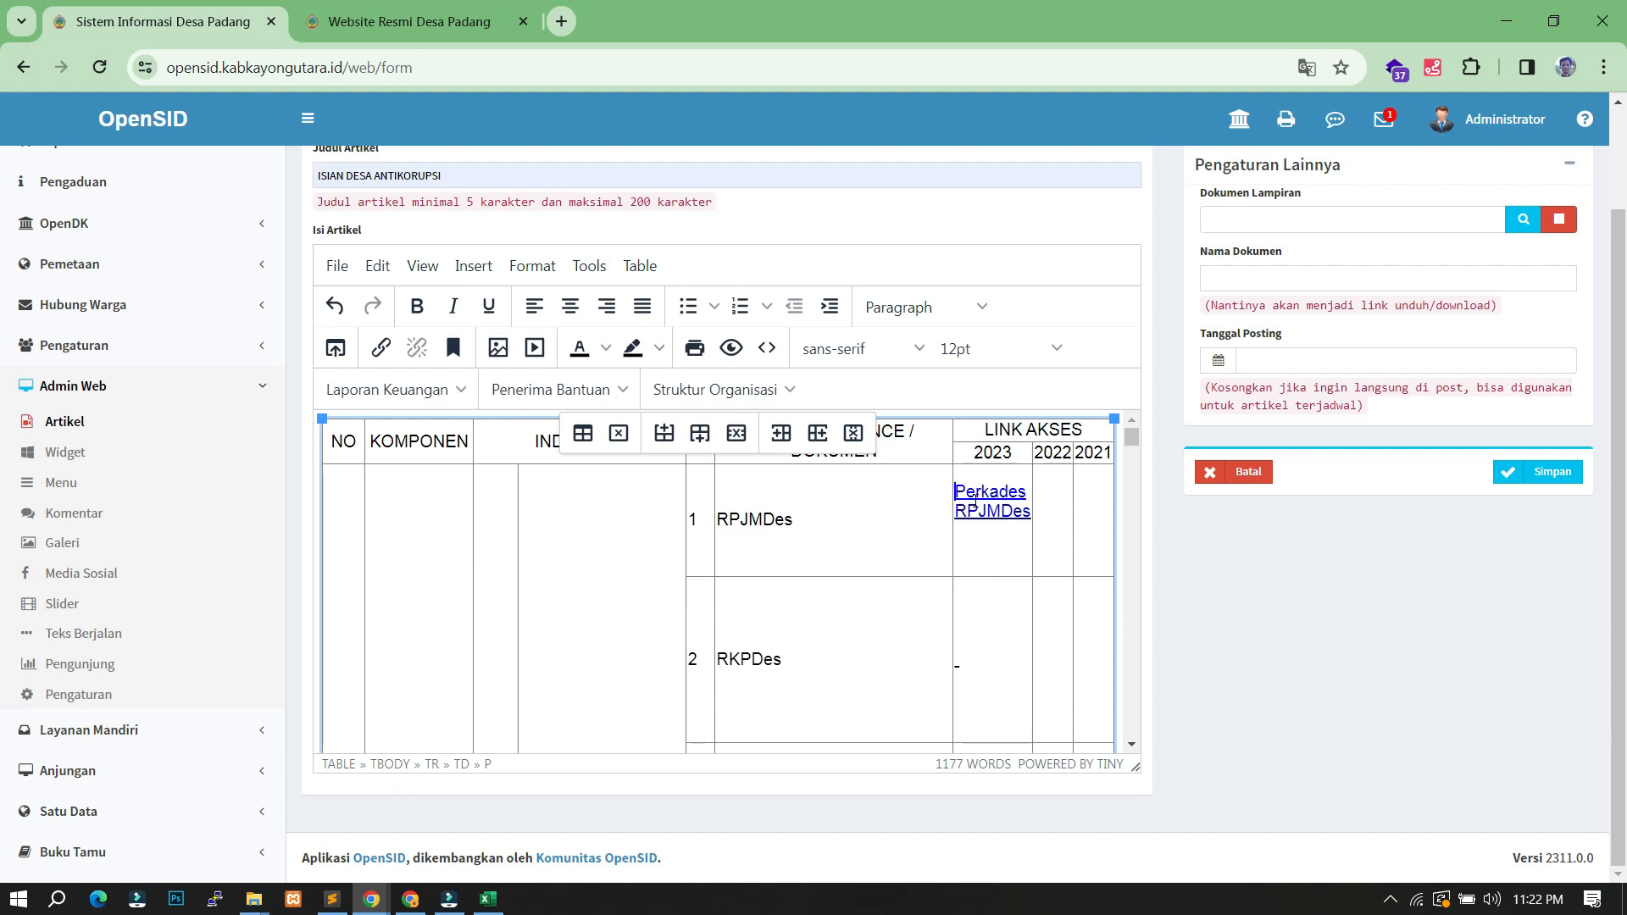
left_click(974, 557)
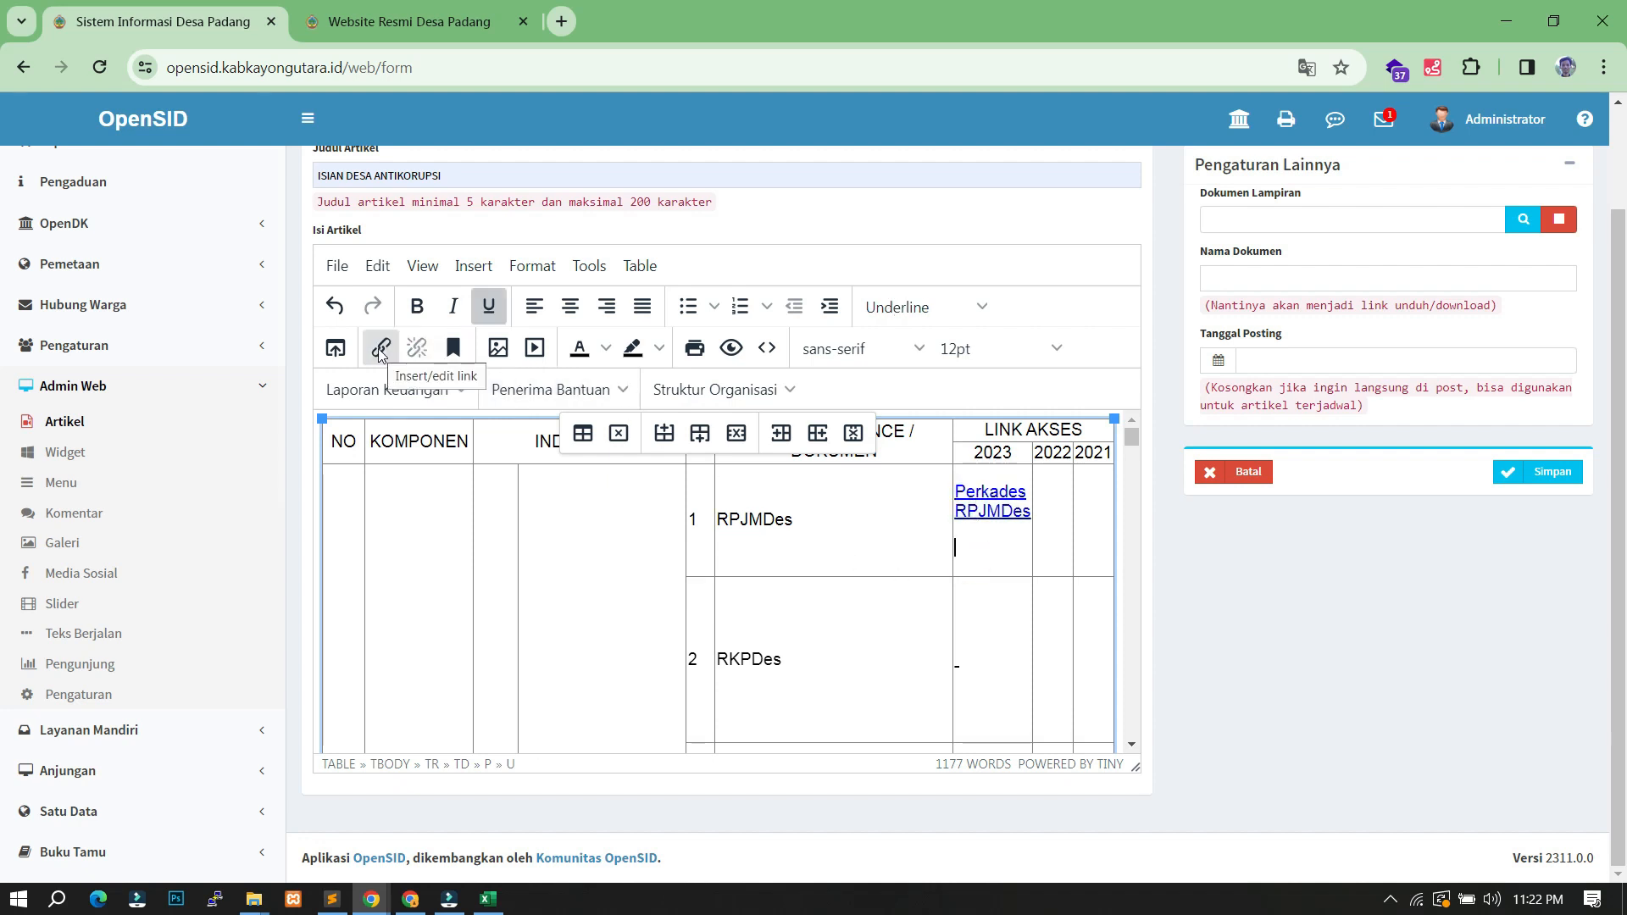
left_click(454, 20)
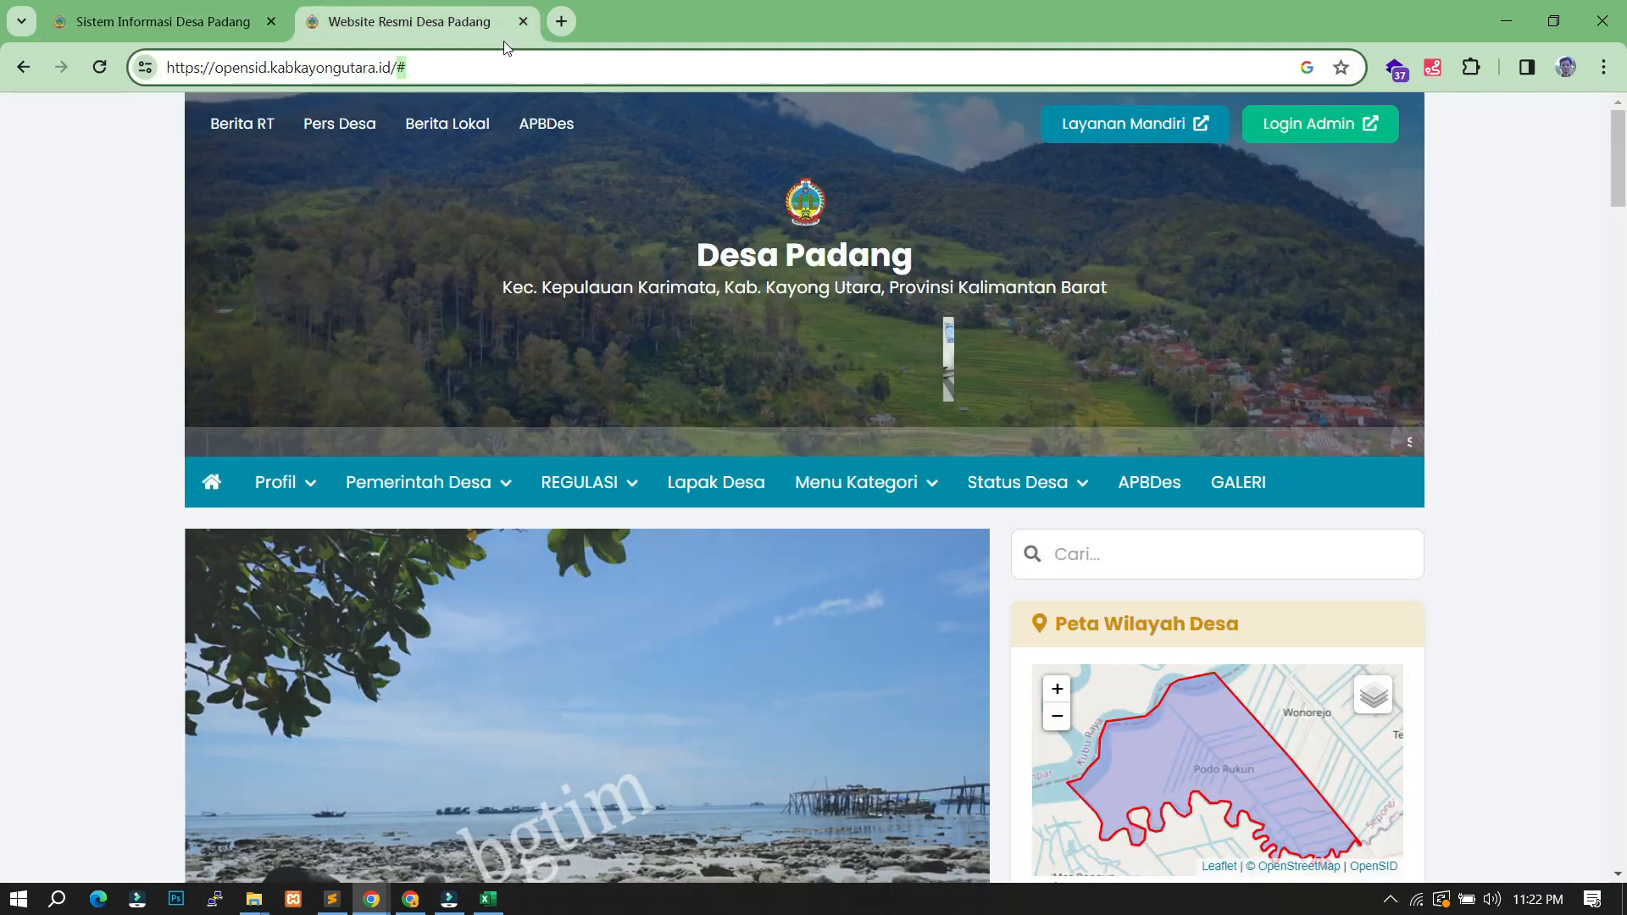
- Open the public APBDes Semester 2 Tahun 2022 report, select its URL, and return to the editor
mouse_move(860, 479)
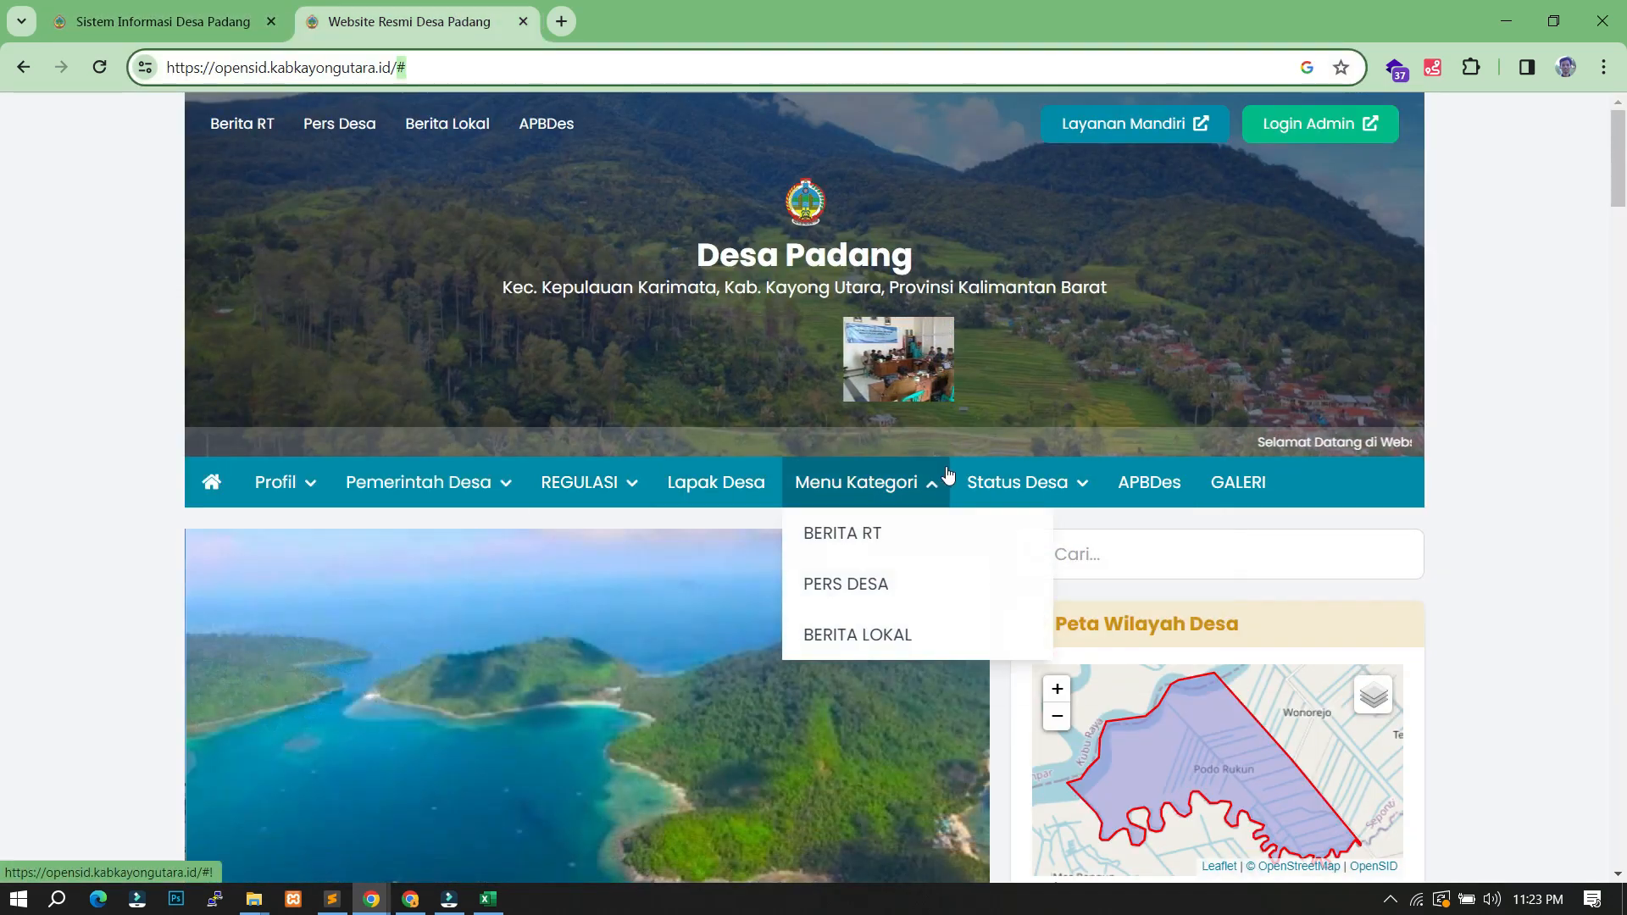
left_click(1162, 500)
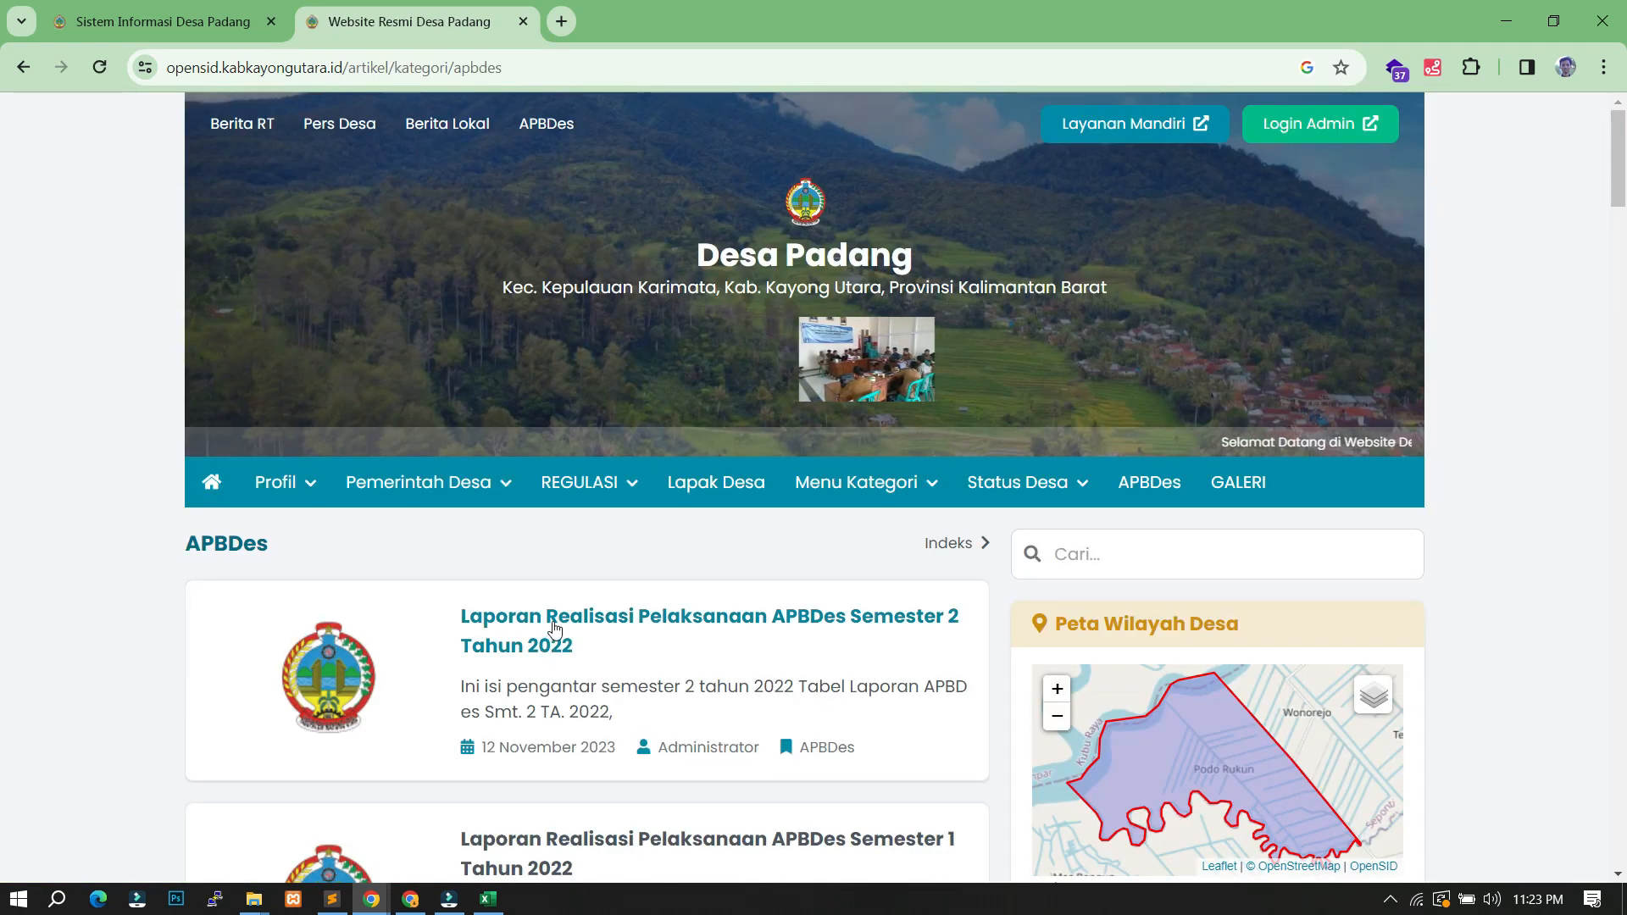
left_click(555, 628)
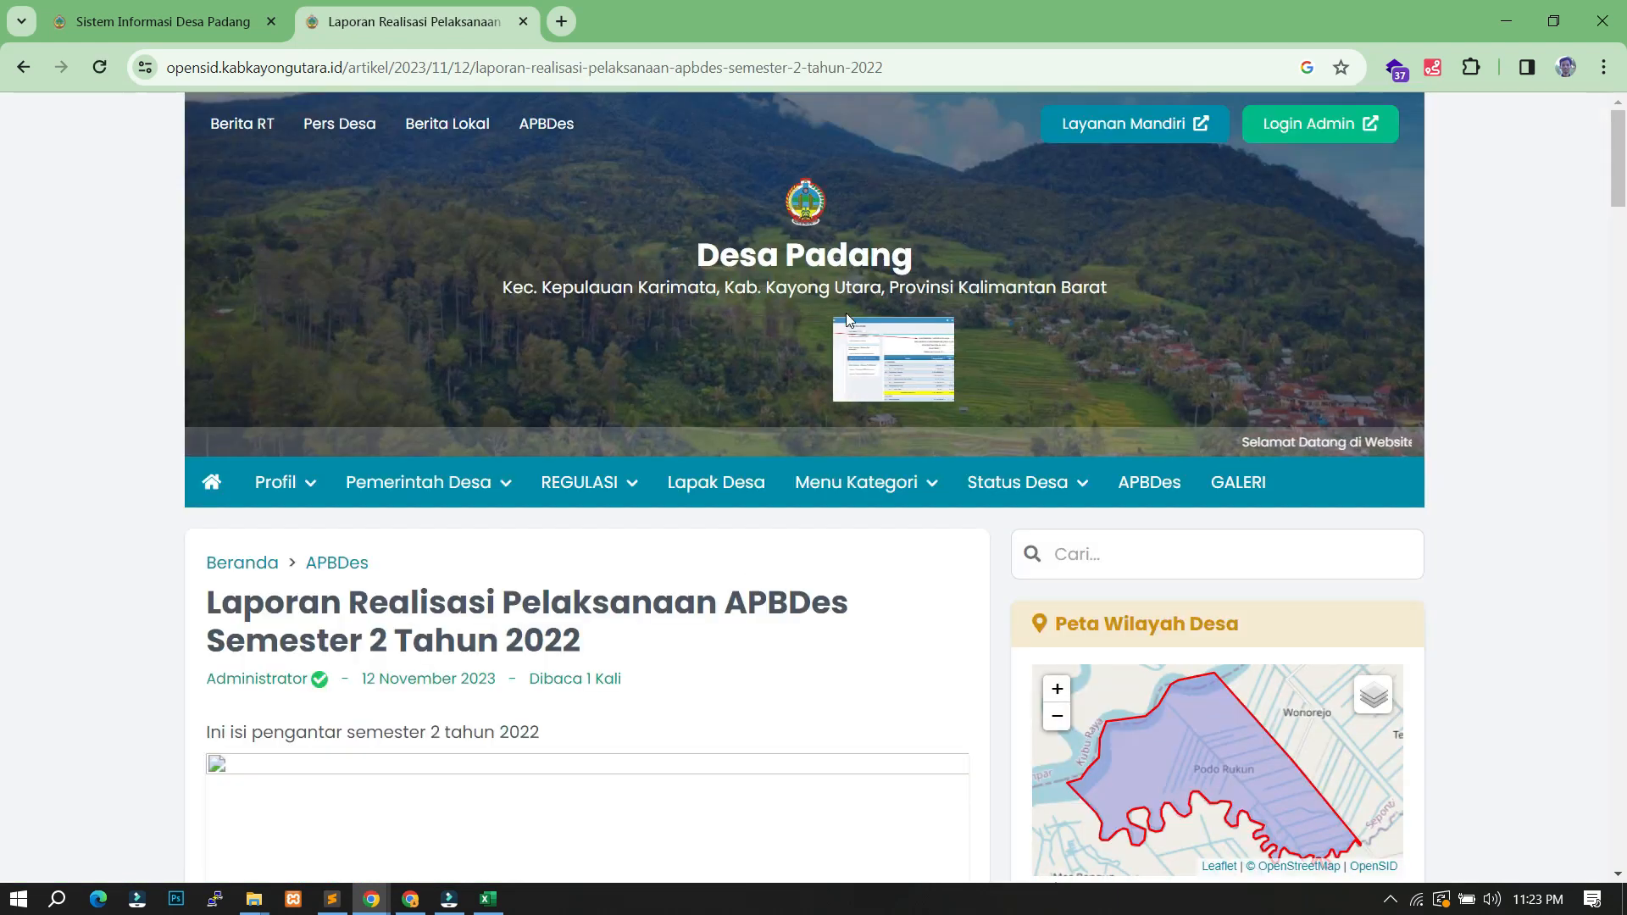
left_click(910, 75)
key("ctrl+c")
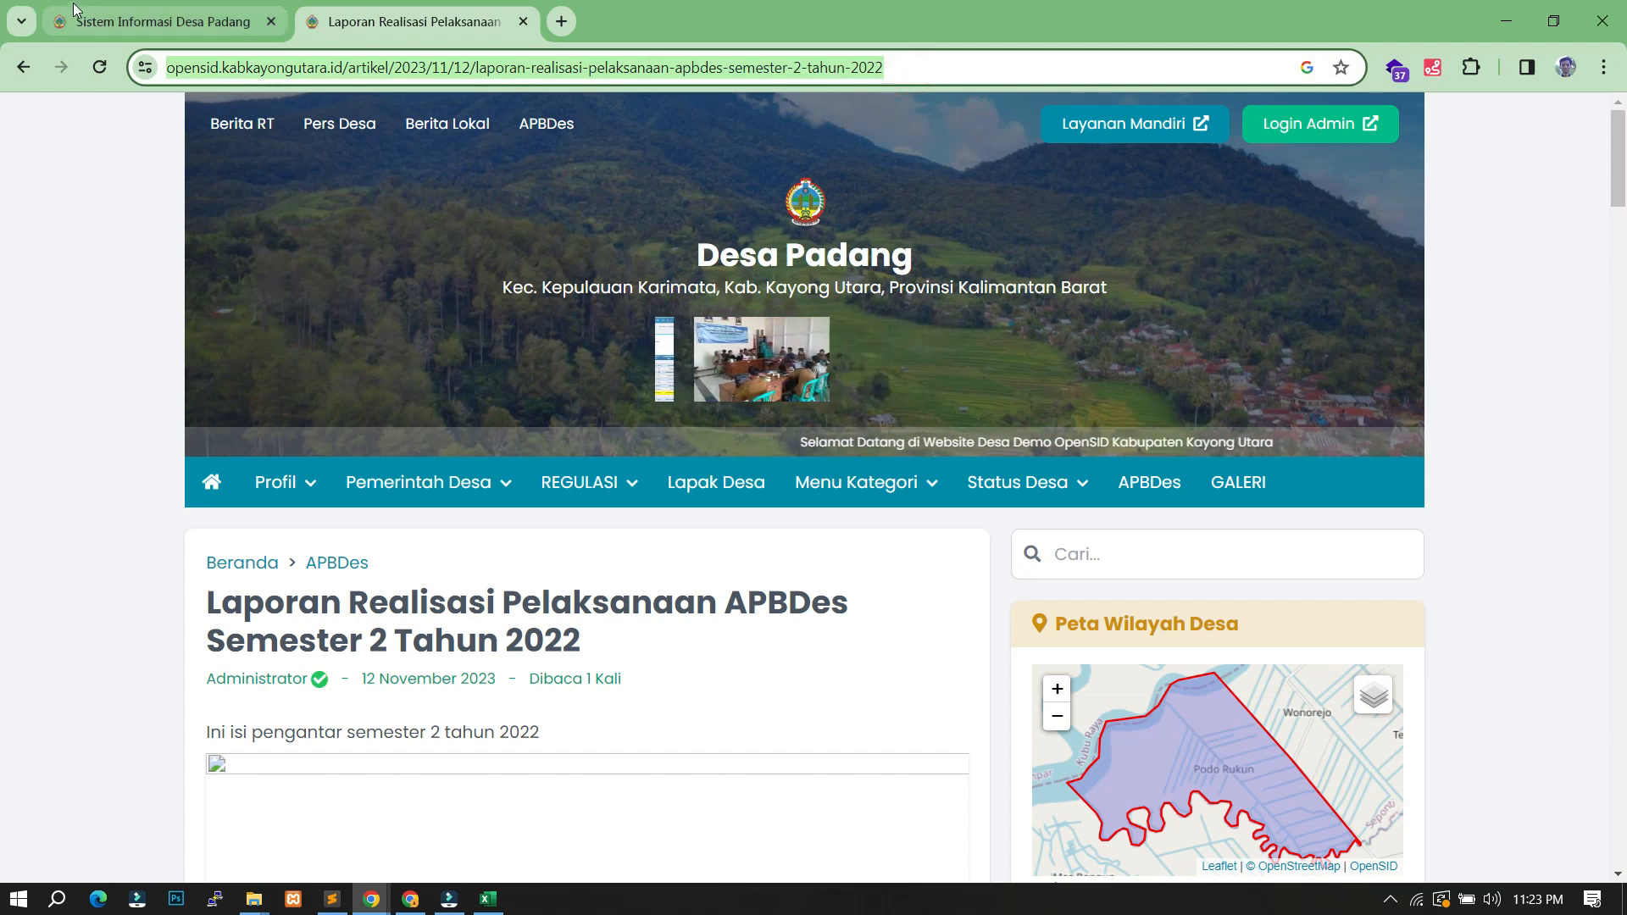
left_click(161, 21)
left_click(994, 540)
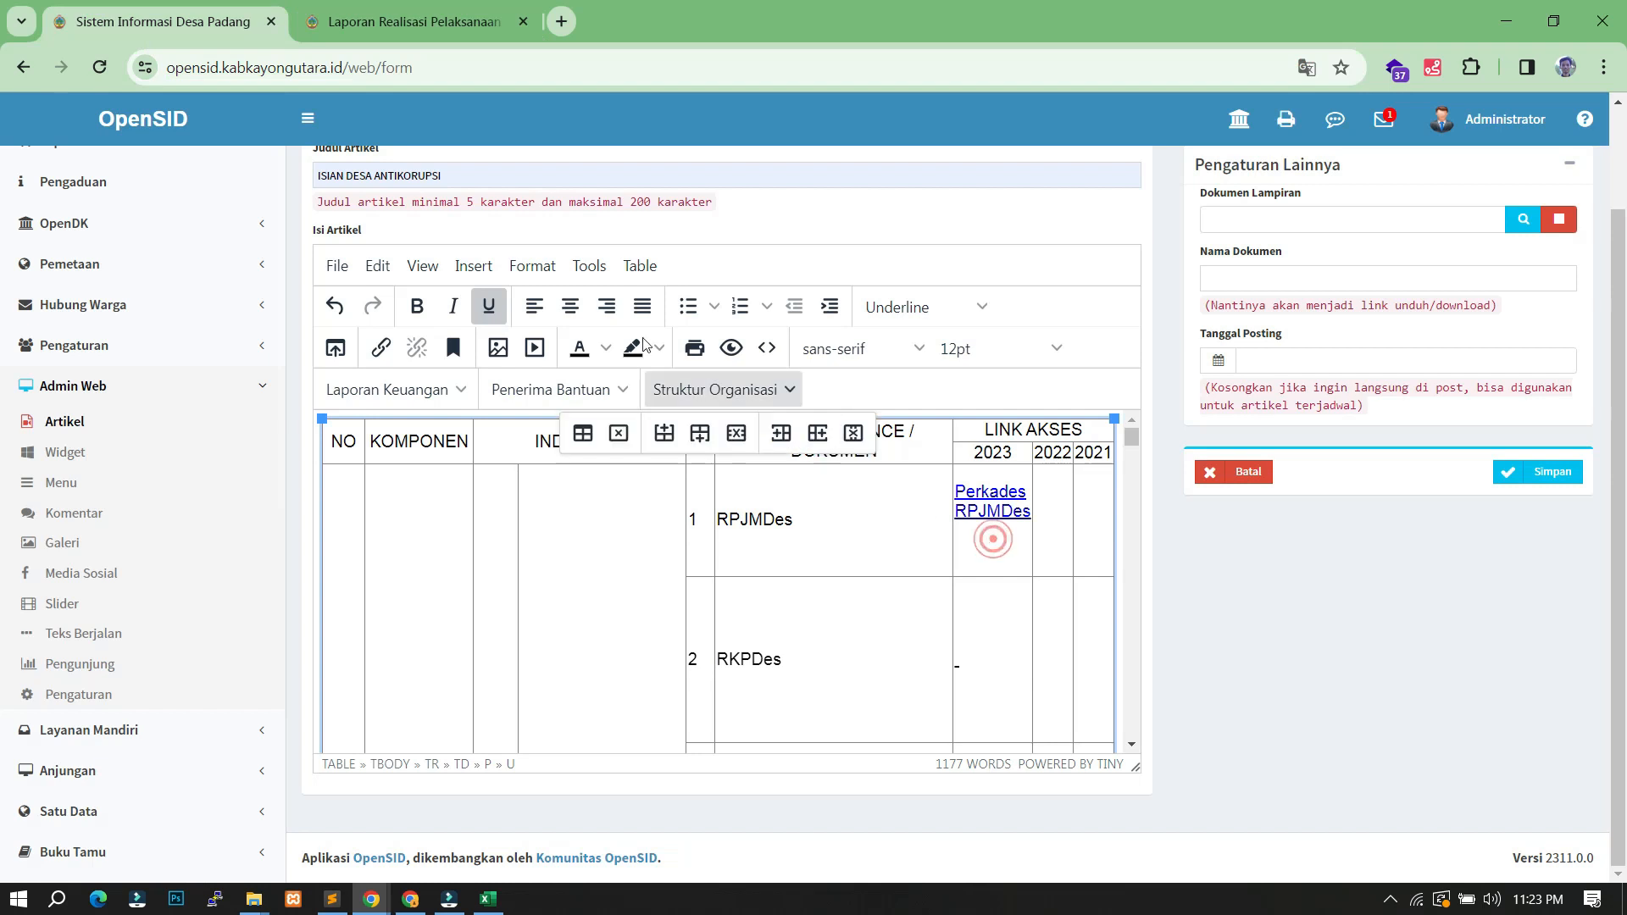
- Add an 'SK Kades' link to the APBDes report in the RPJMDes 2023 cell, opening in a new window
left_click(381, 361)
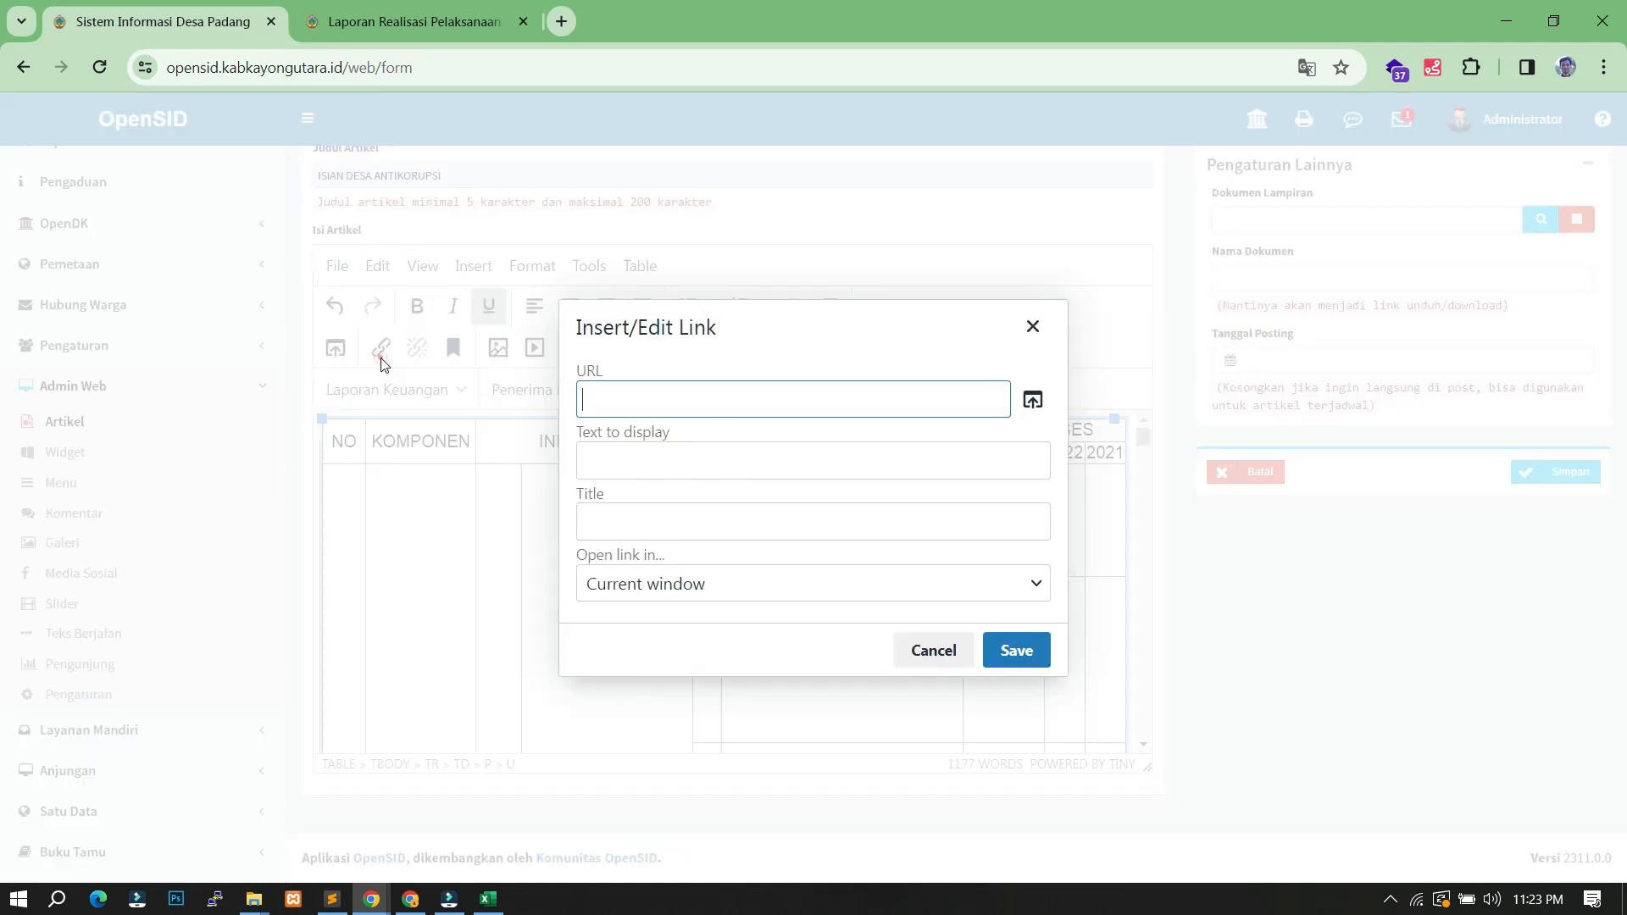
left_click(699, 399)
key("ctrl+v")
left_click(672, 461)
left_click(661, 519)
left_click(643, 461)
key("ctrl+a")
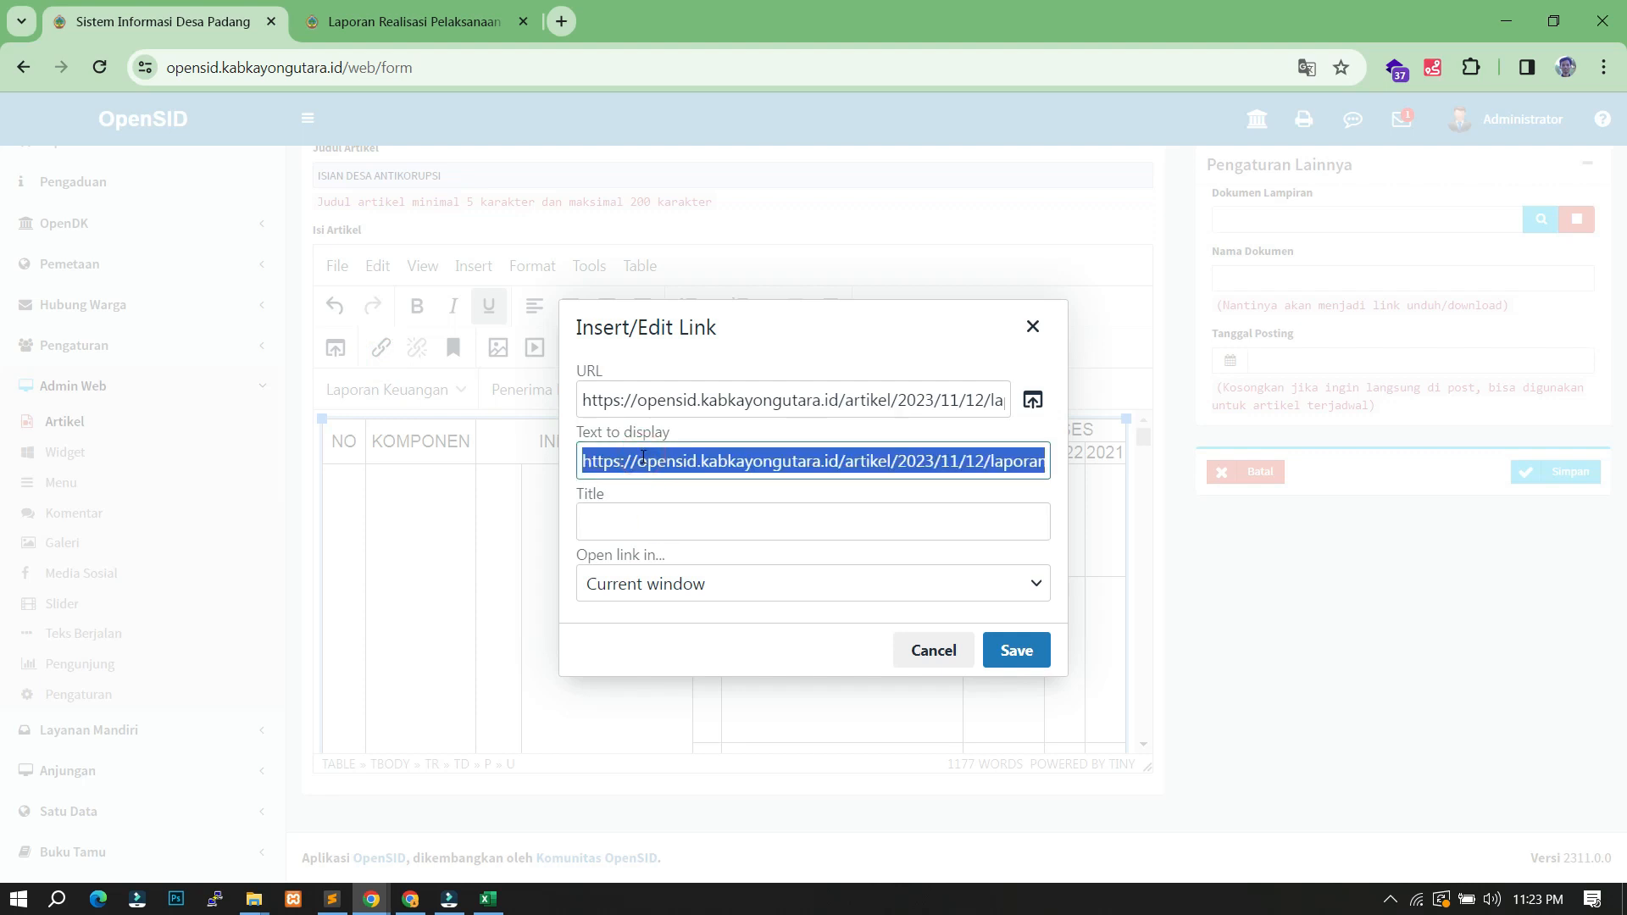
type("Pe")
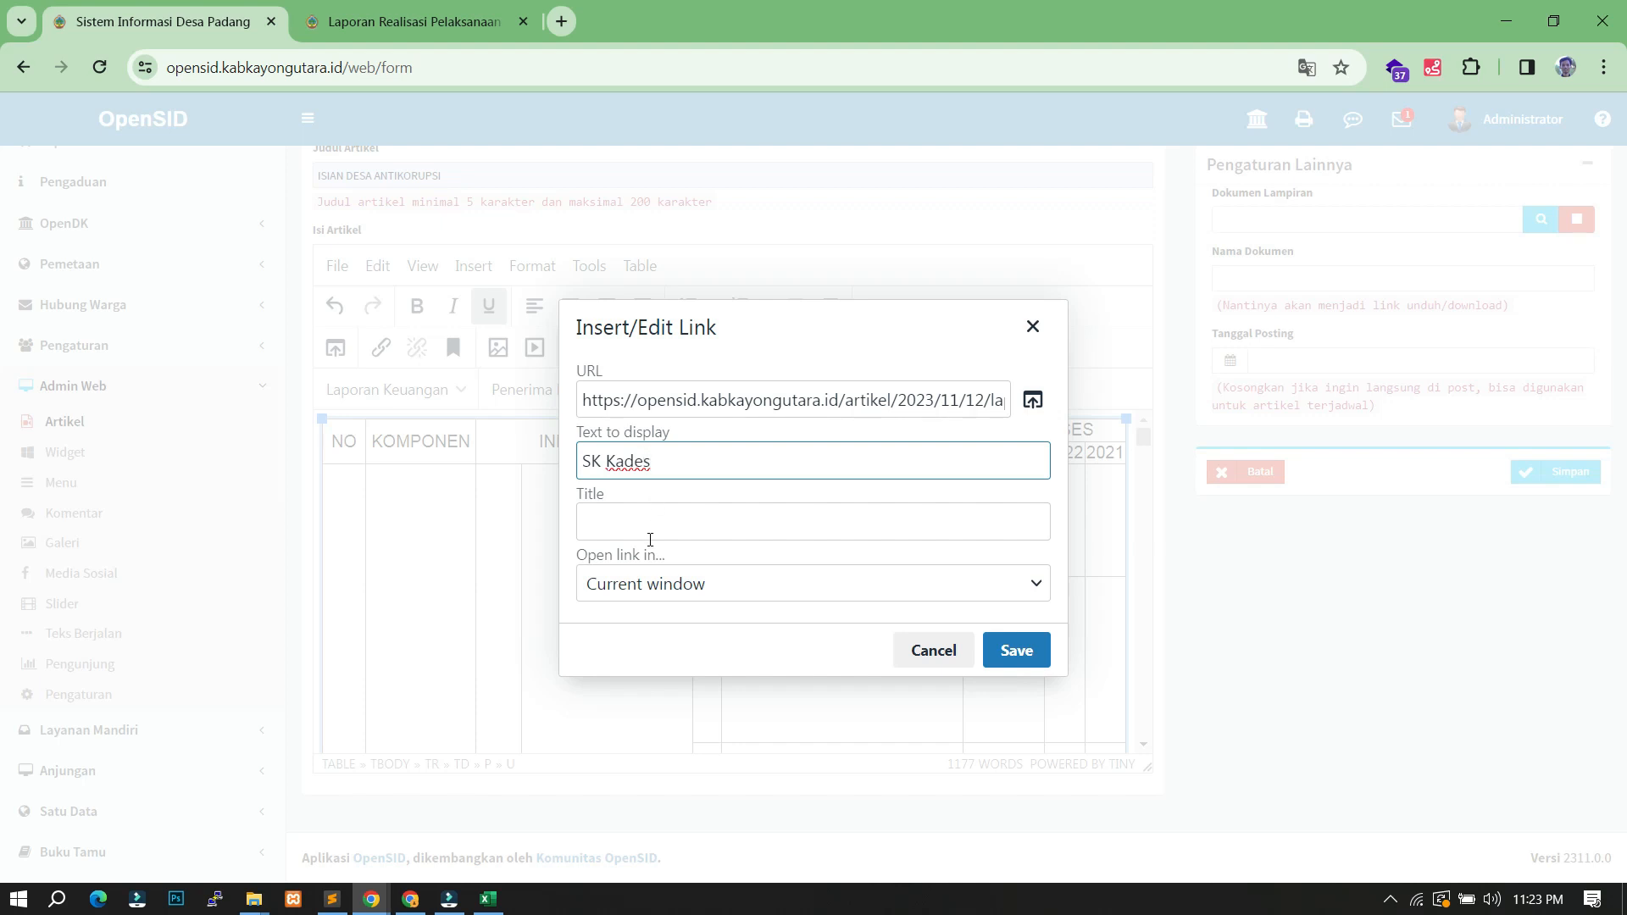
left_click(696, 593)
left_click(664, 656)
left_click(1016, 651)
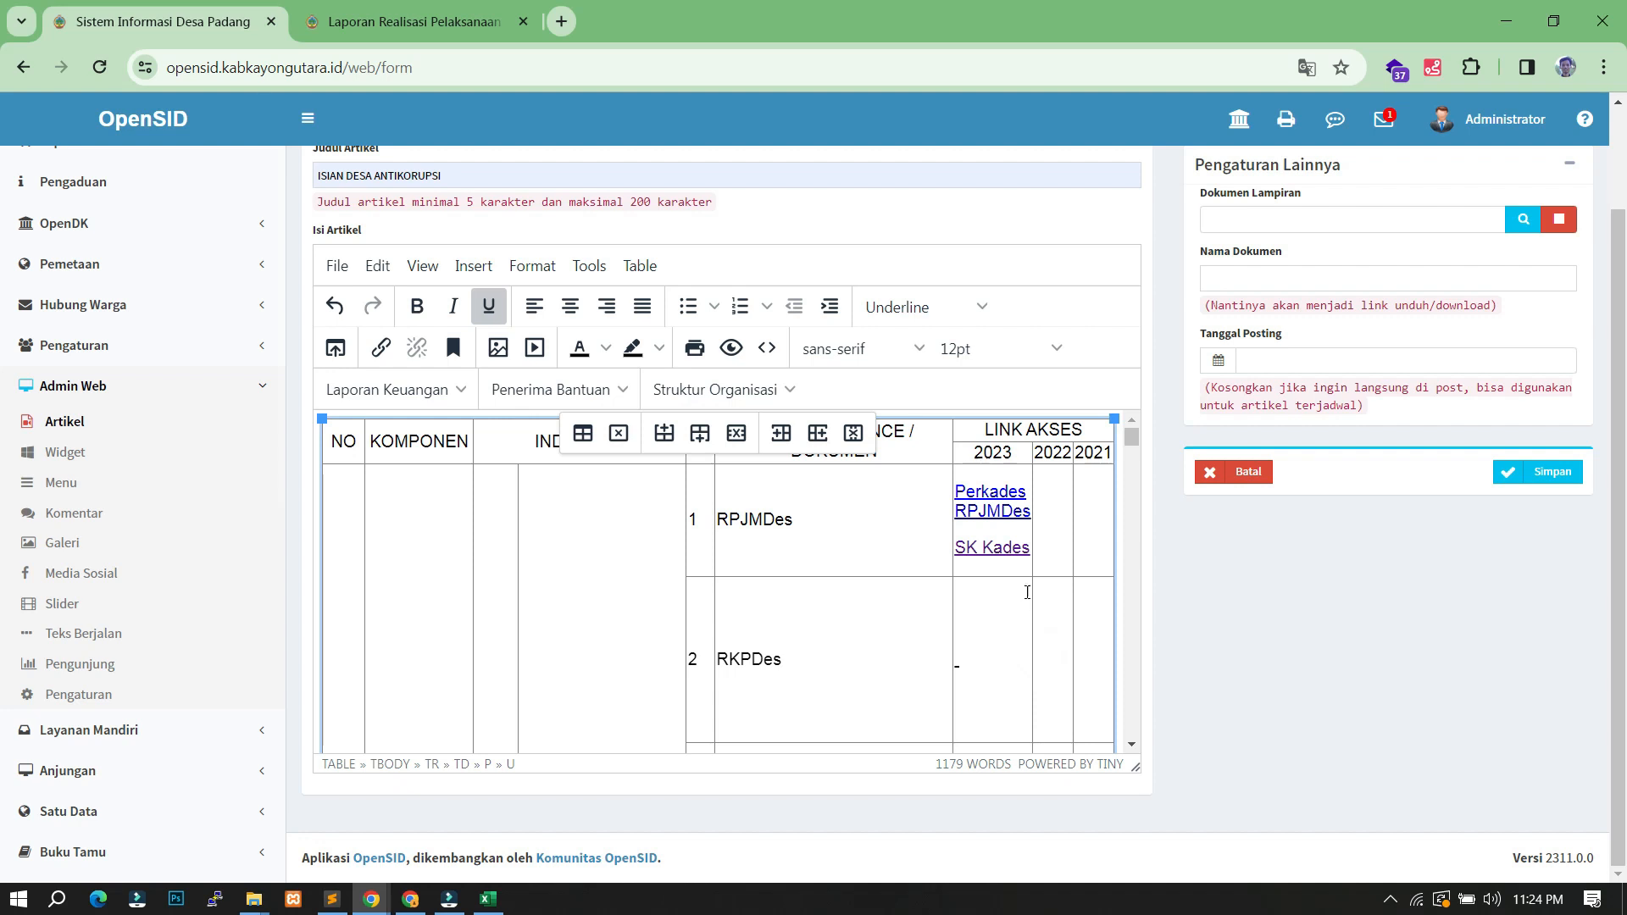
- Check the Google Drive evidence PDF window and come back to the RPJMDes row in the editor
left_click(1048, 495)
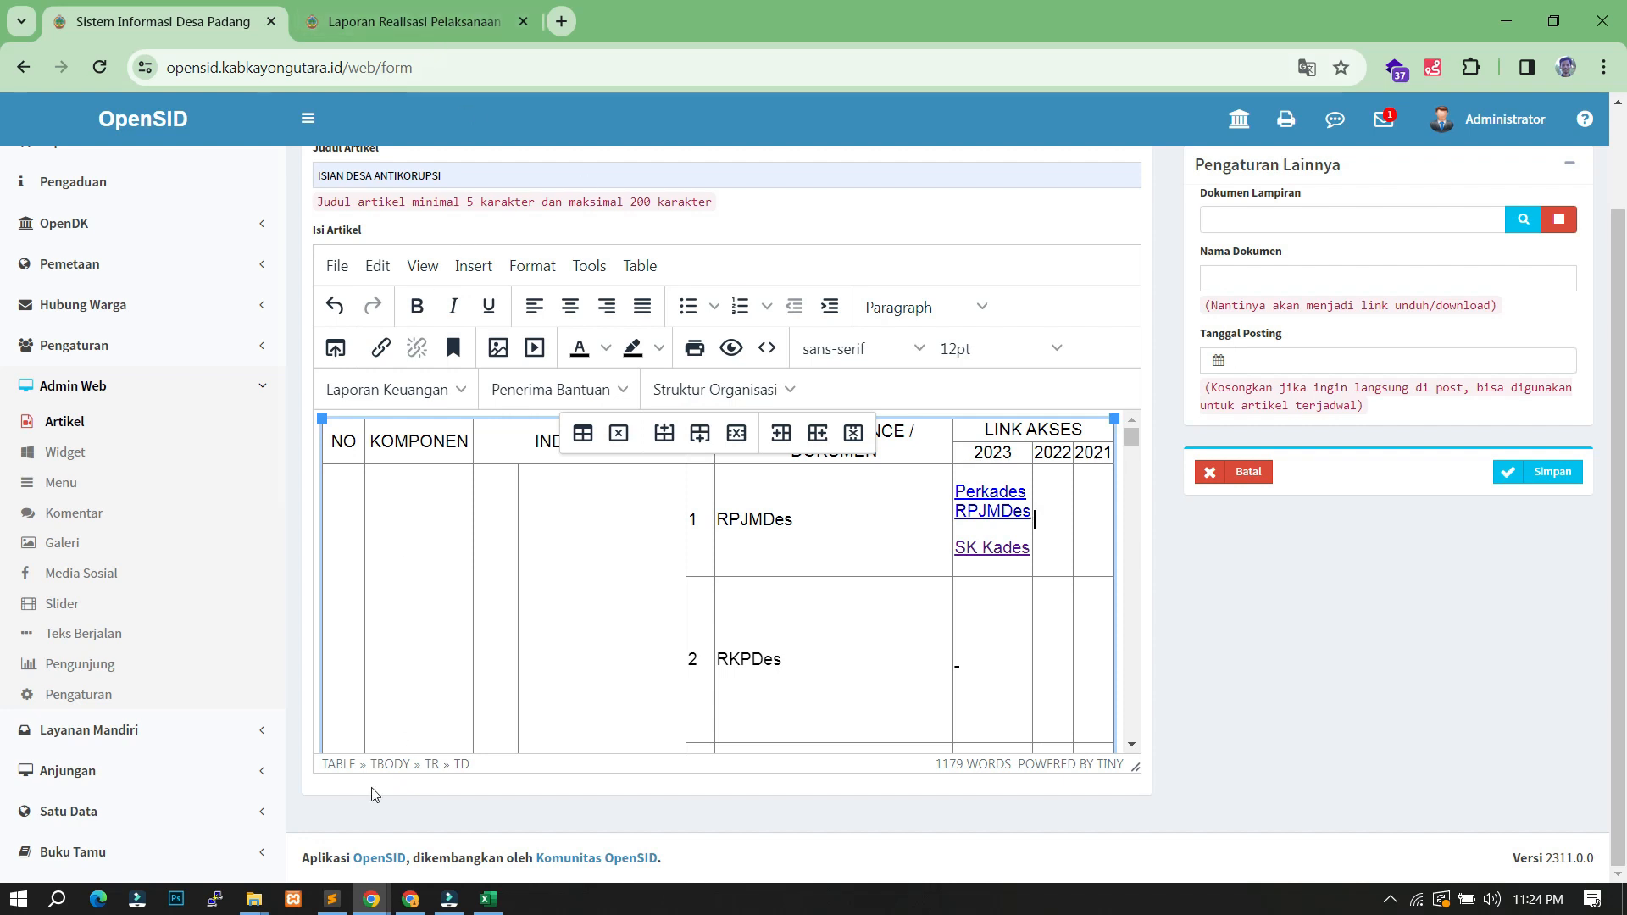
left_click(409, 898)
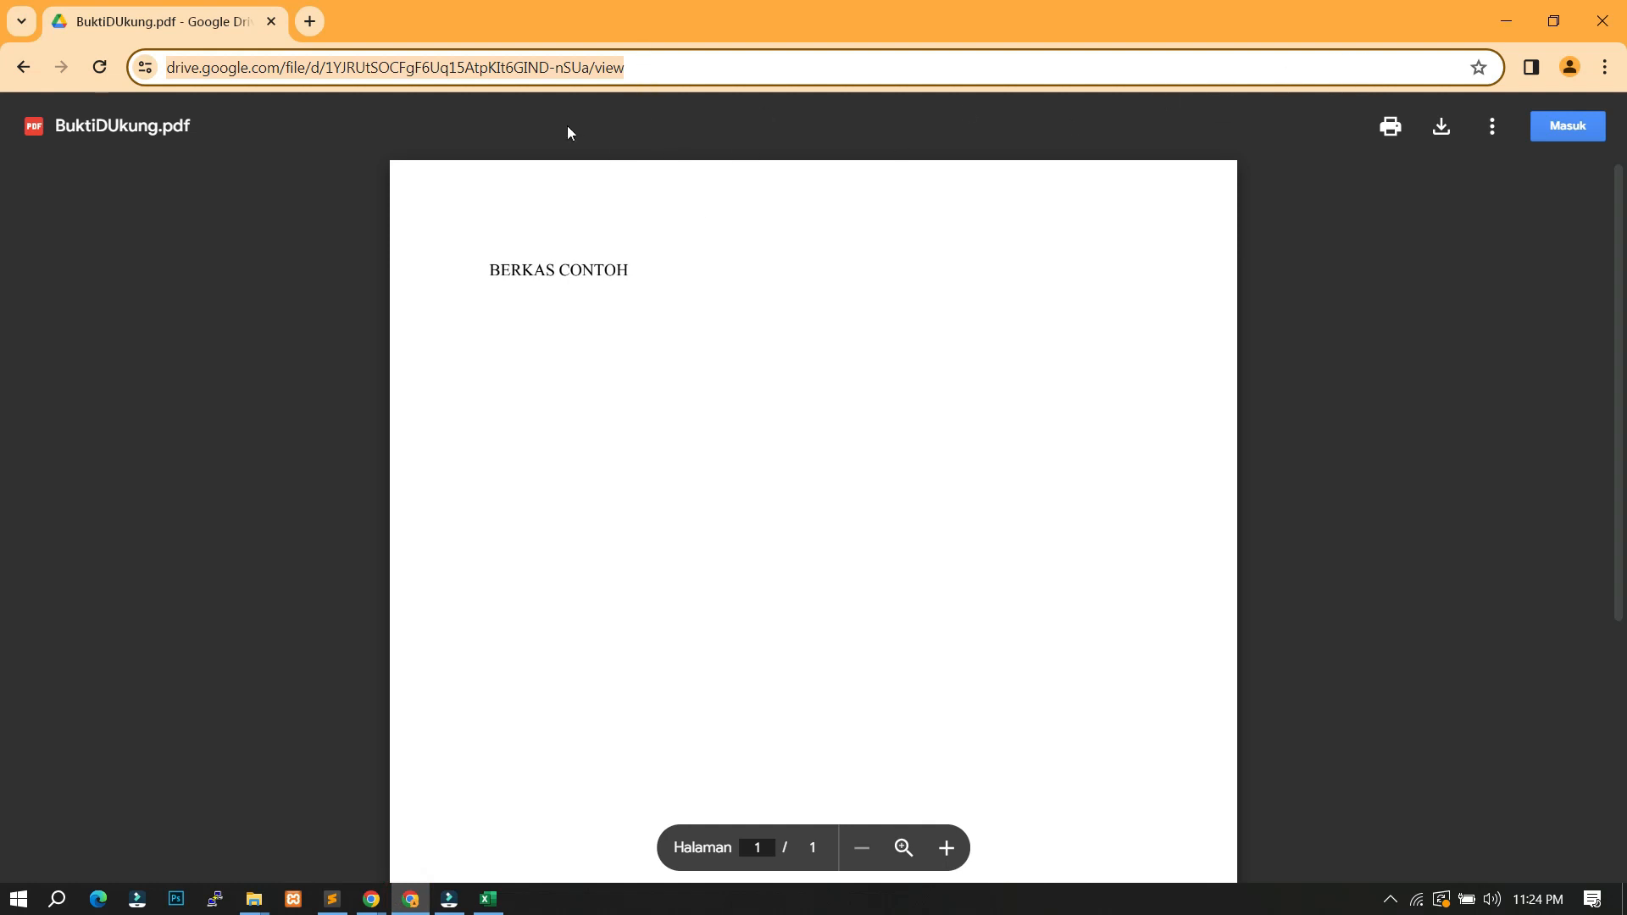
left_click(371, 898)
left_click(255, 788)
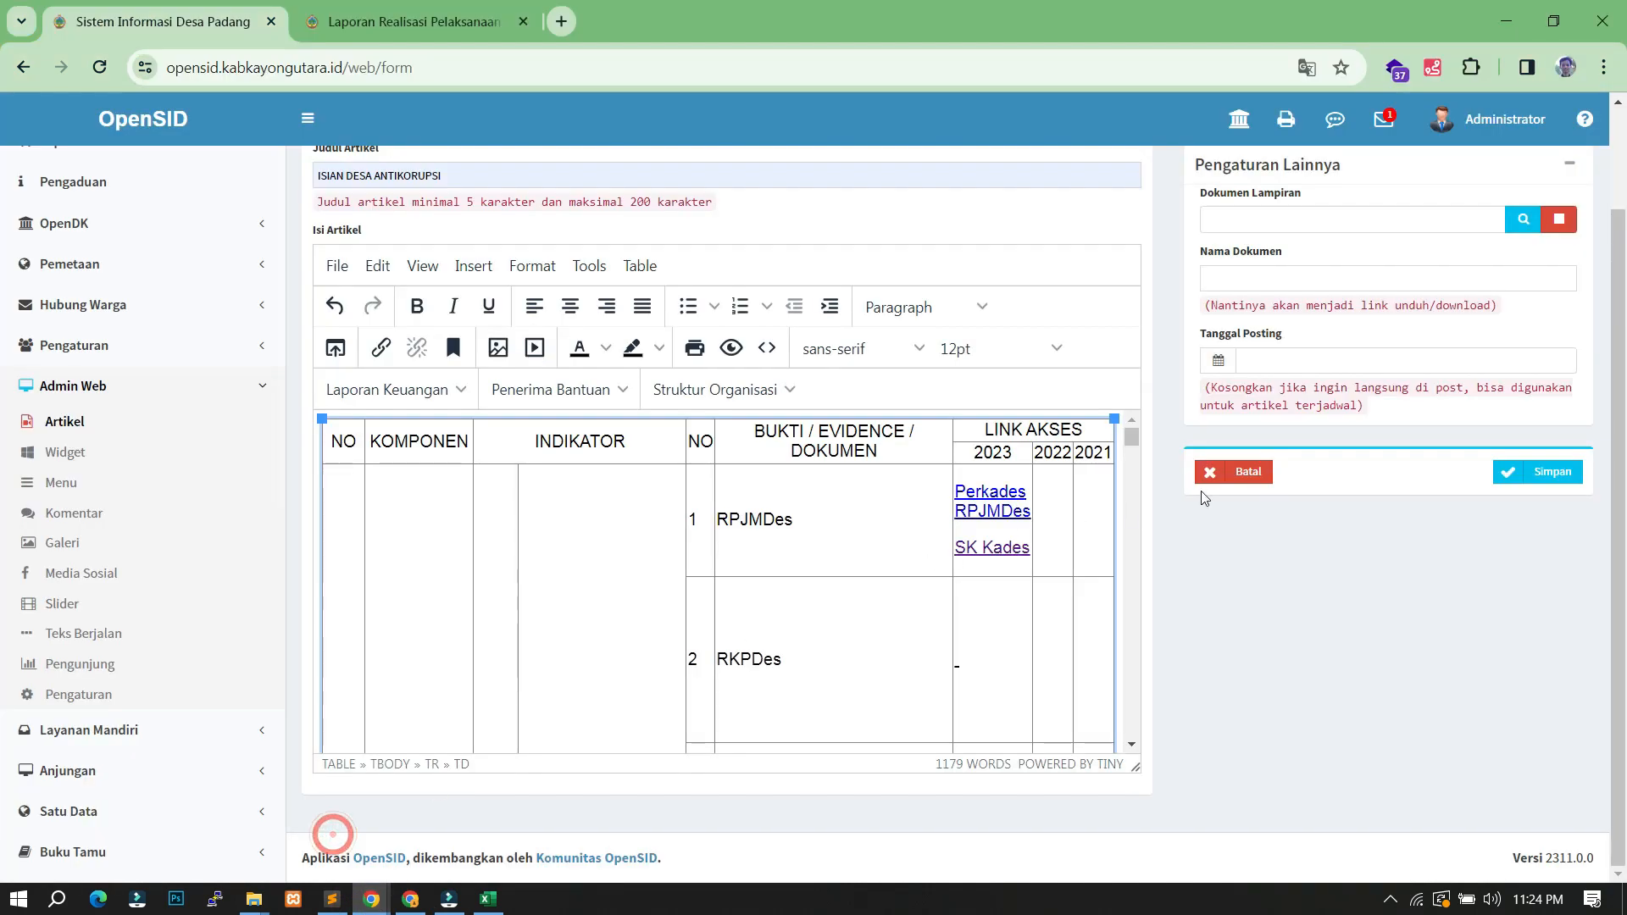
left_click(1035, 527)
- Link the RPJMDes 2022 cell to the Drive PDF as 'Perkades RPJMDes', opening in a new window
left_click(1051, 520)
left_click(379, 349)
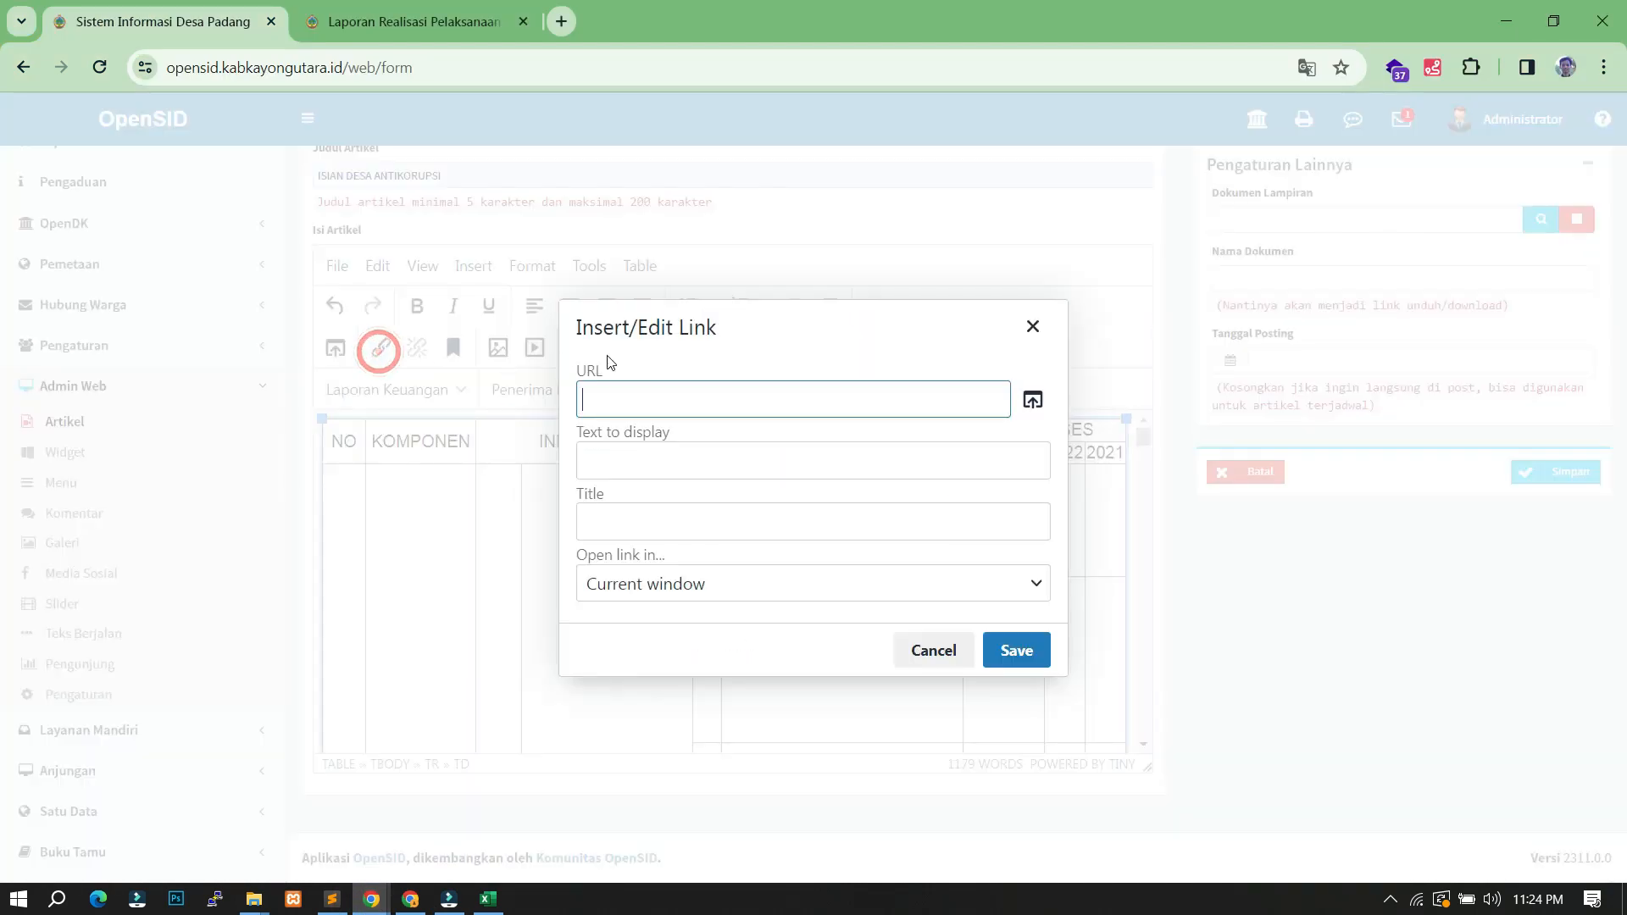
left_click(640, 397)
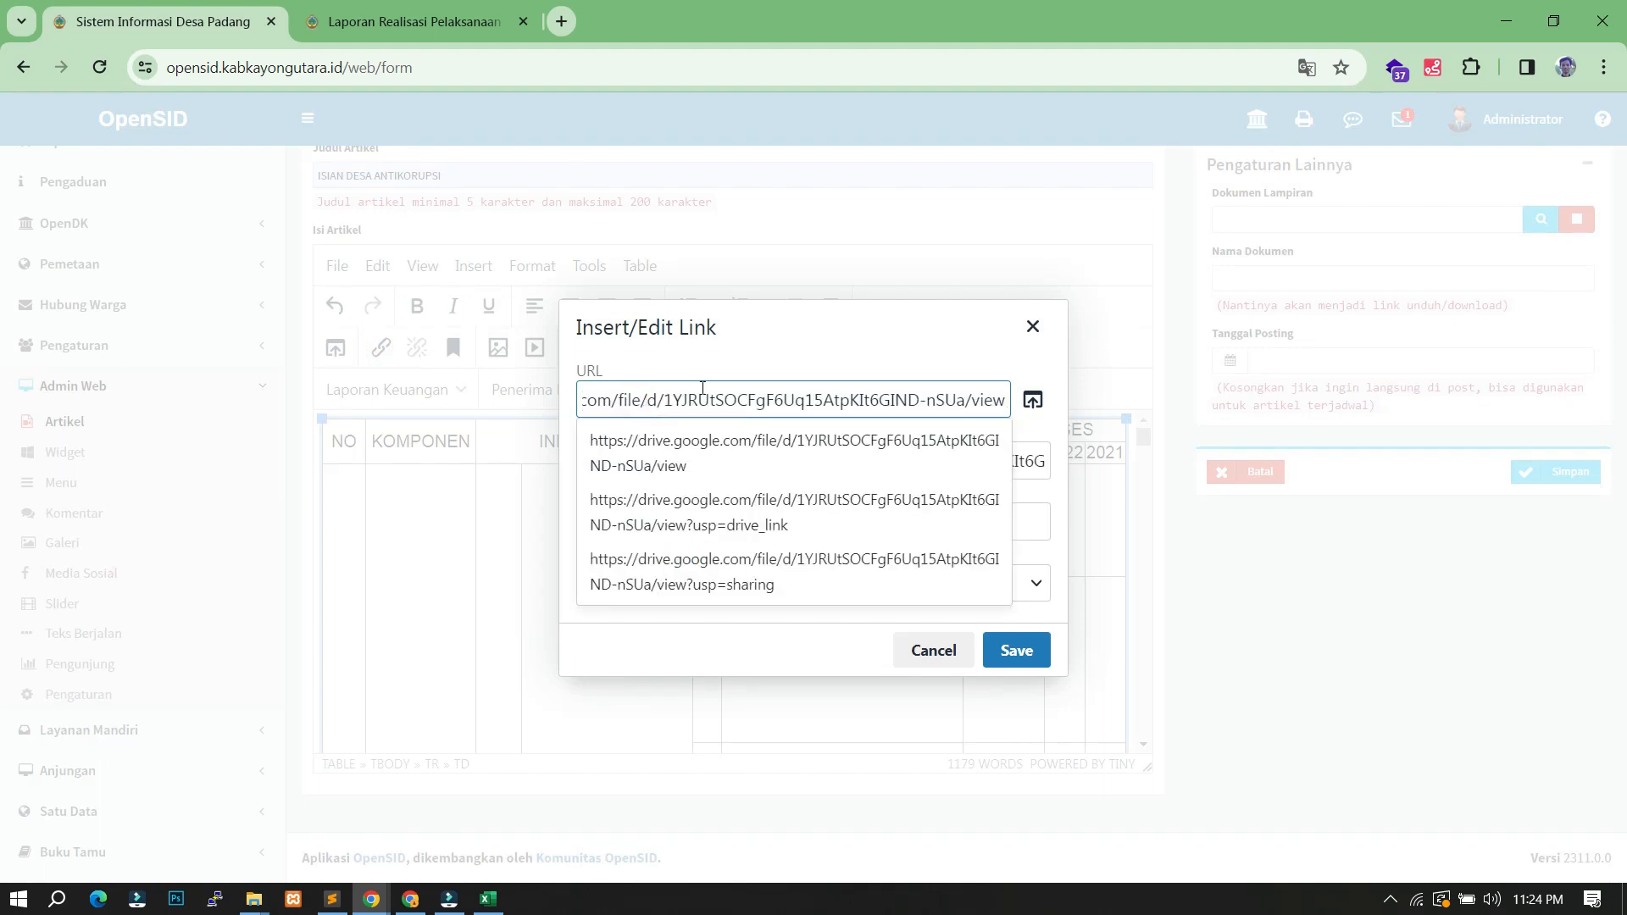
left_click(816, 348)
triple_click(678, 459)
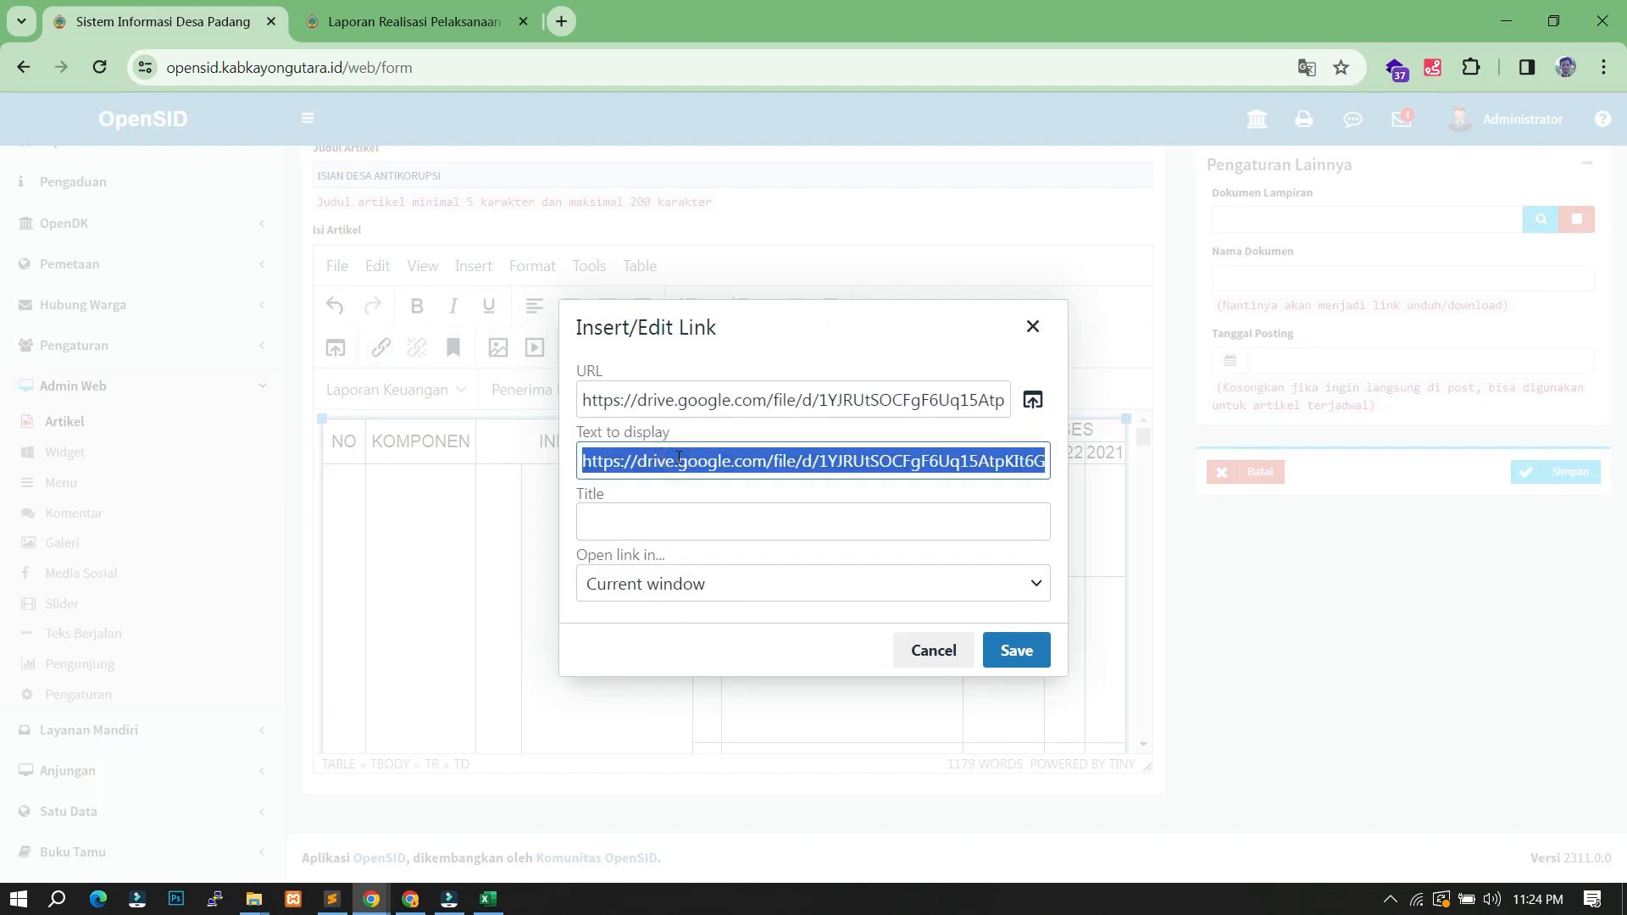
type("Perkades RPJMDes")
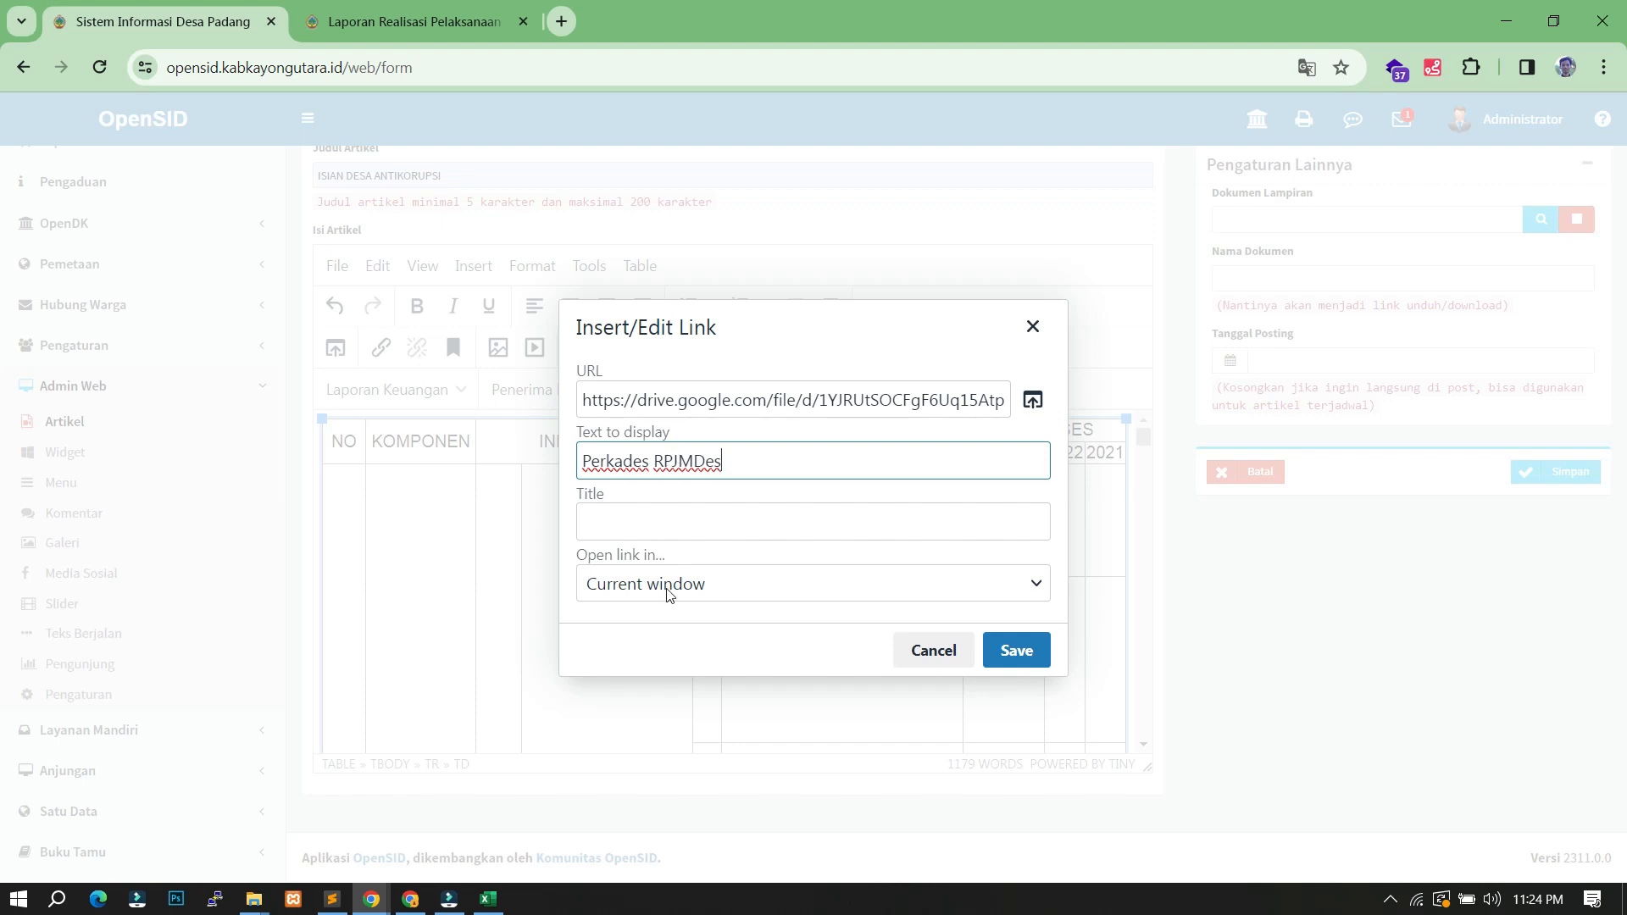
left_click(669, 593)
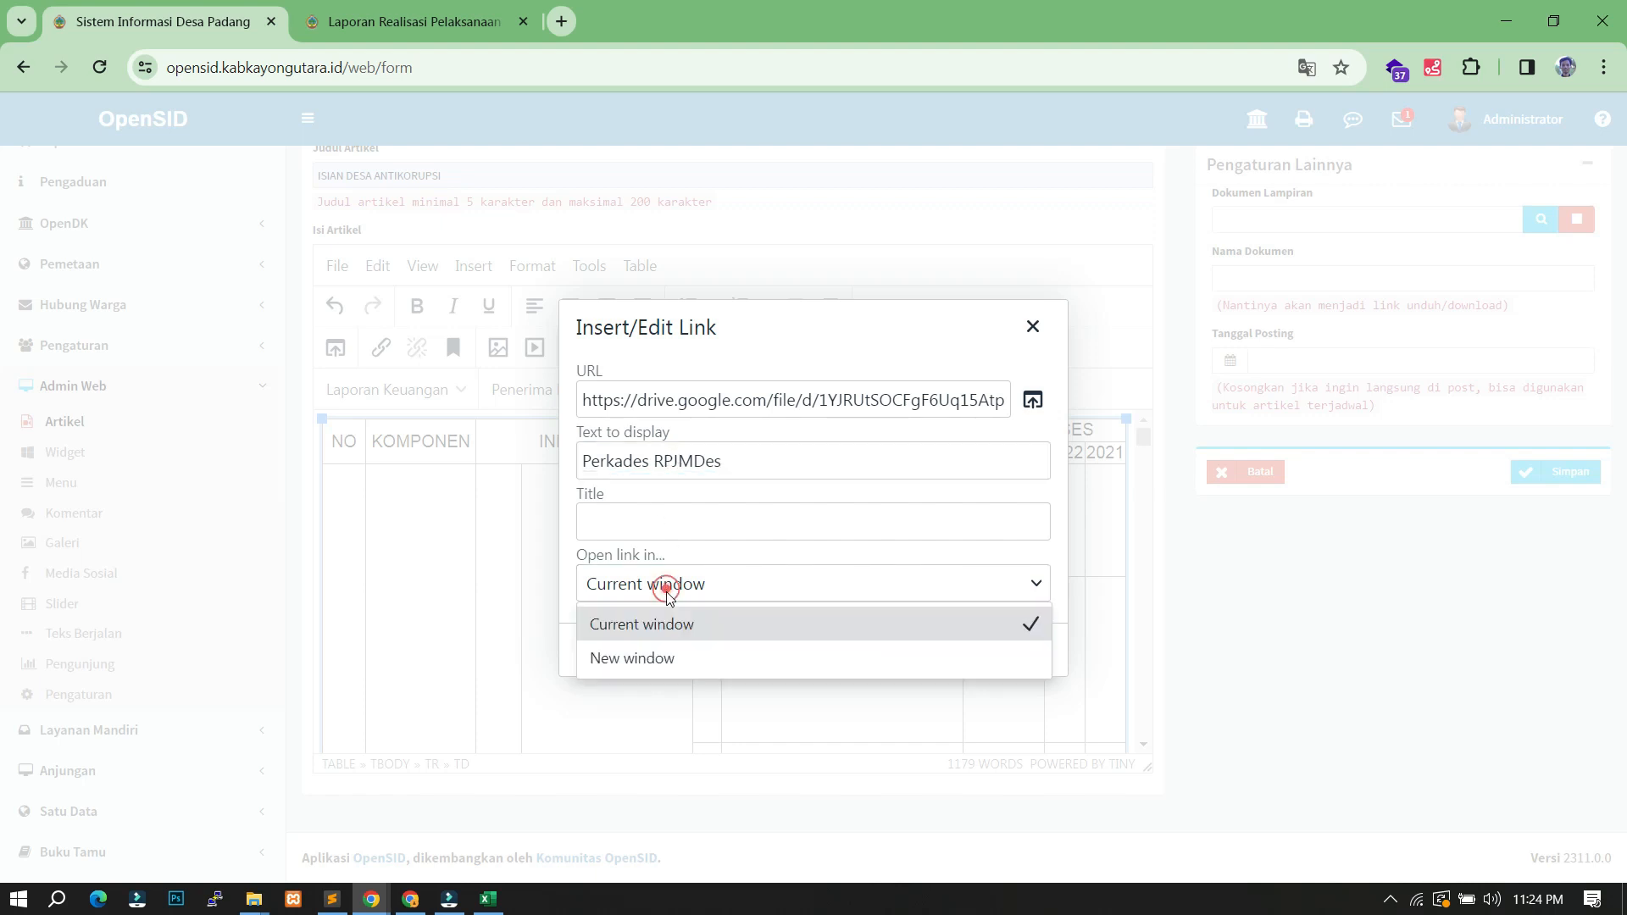
left_click(657, 657)
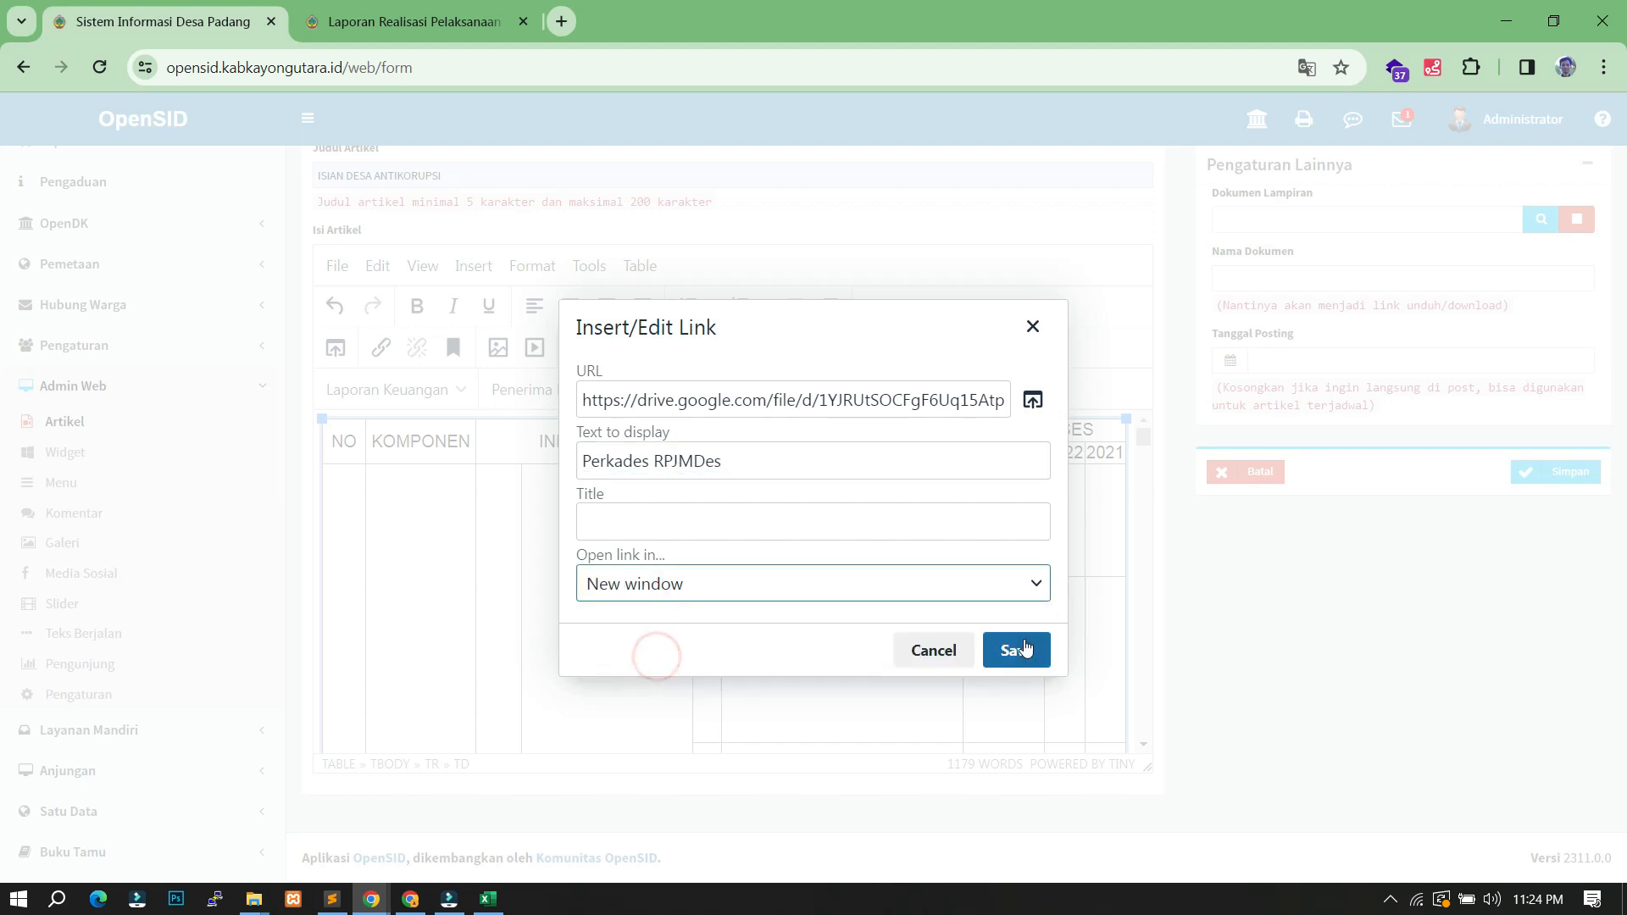
left_click(1020, 648)
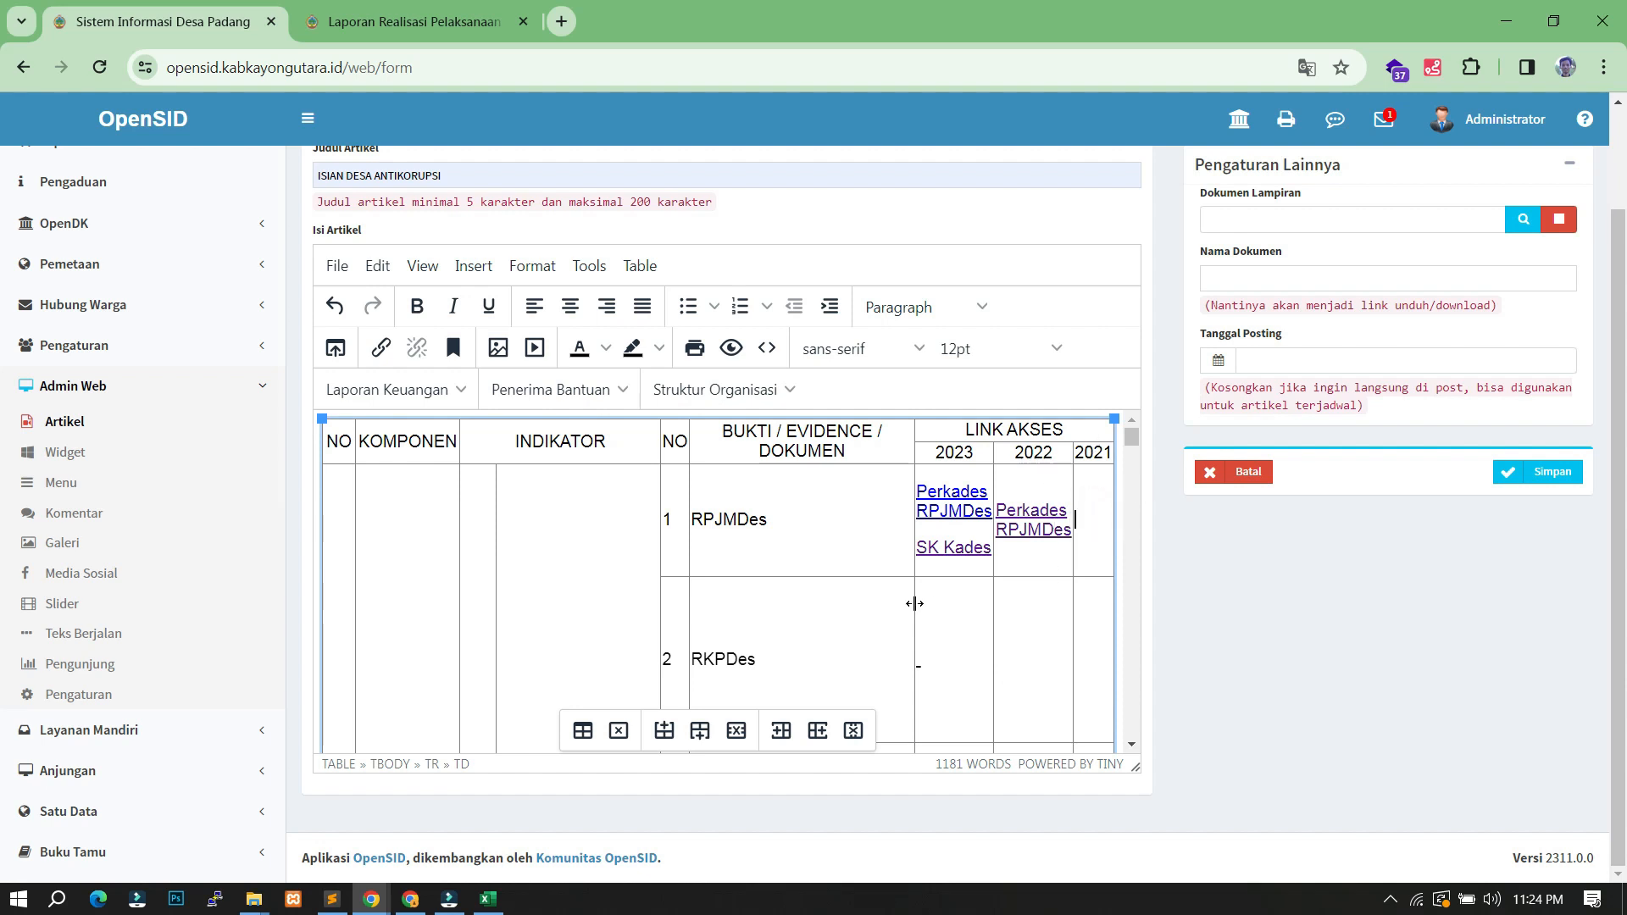
- Scroll down the evidence table and drag a lower row border up to shorten it
scroll(914, 603, "down", 5)
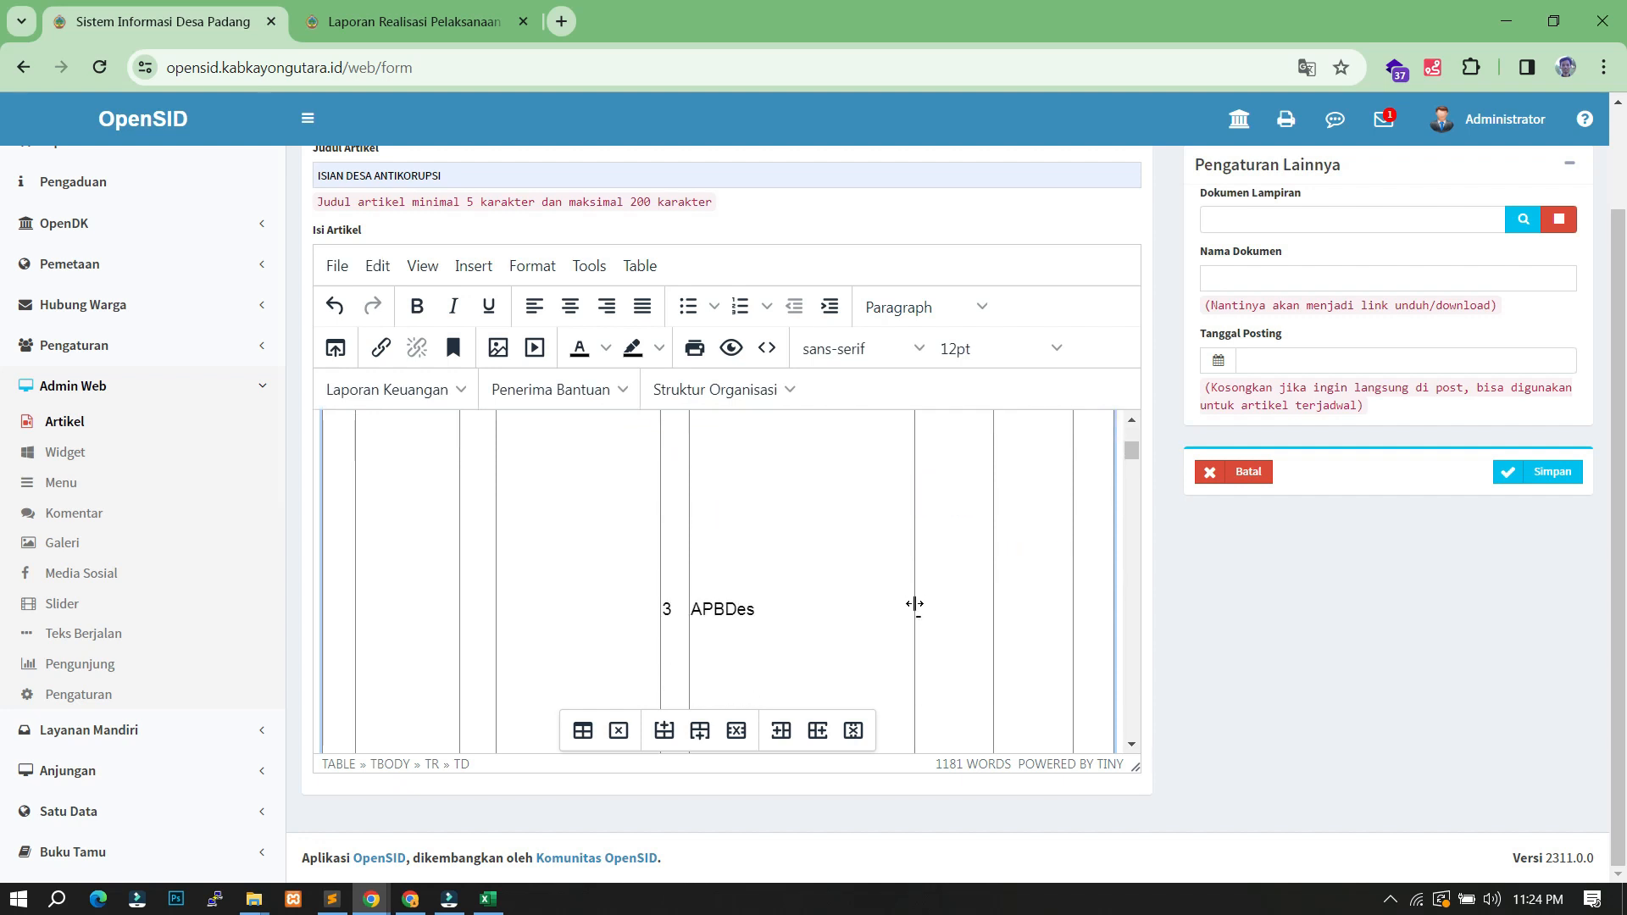
scroll(914, 604, "down", 8)
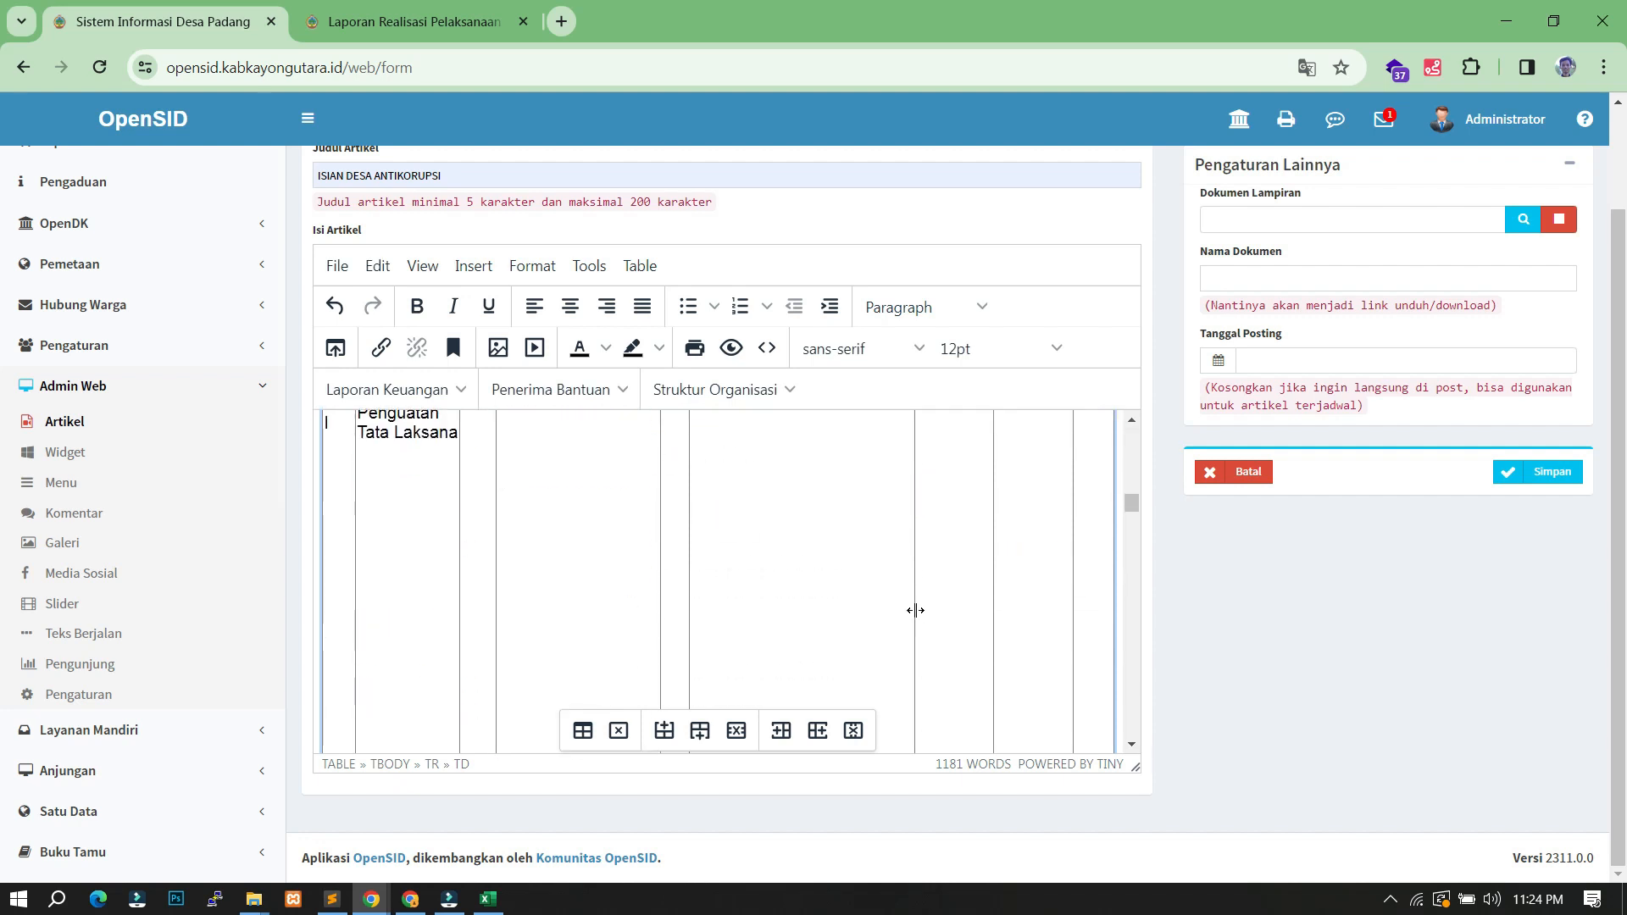
scroll(915, 610, "down", 8)
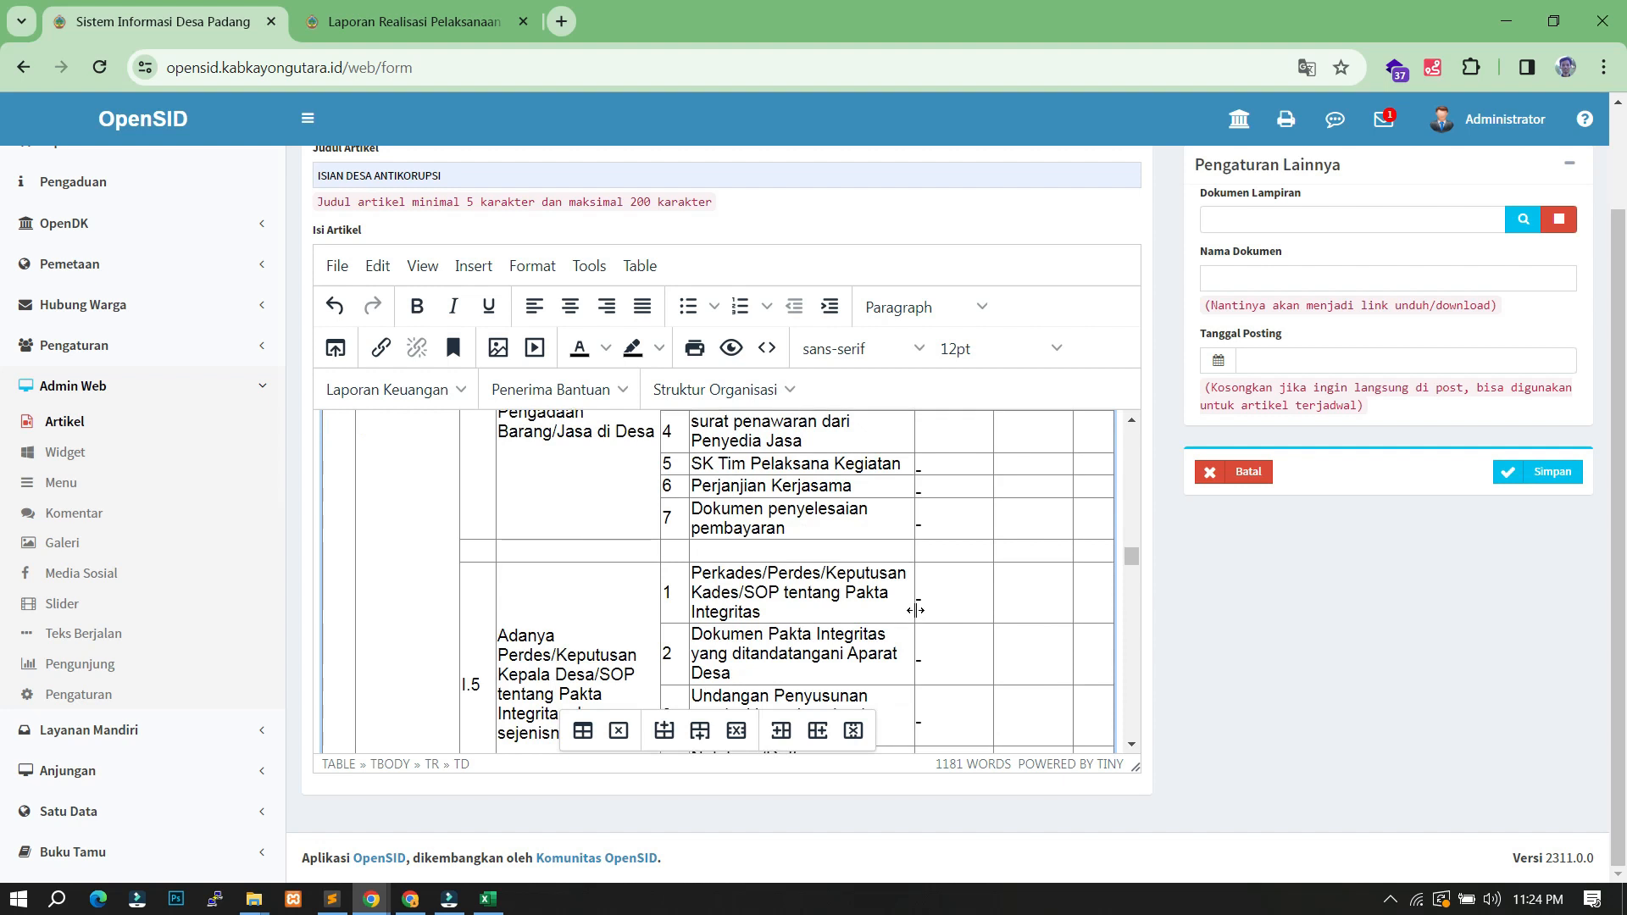
scroll(915, 610, "down", 8)
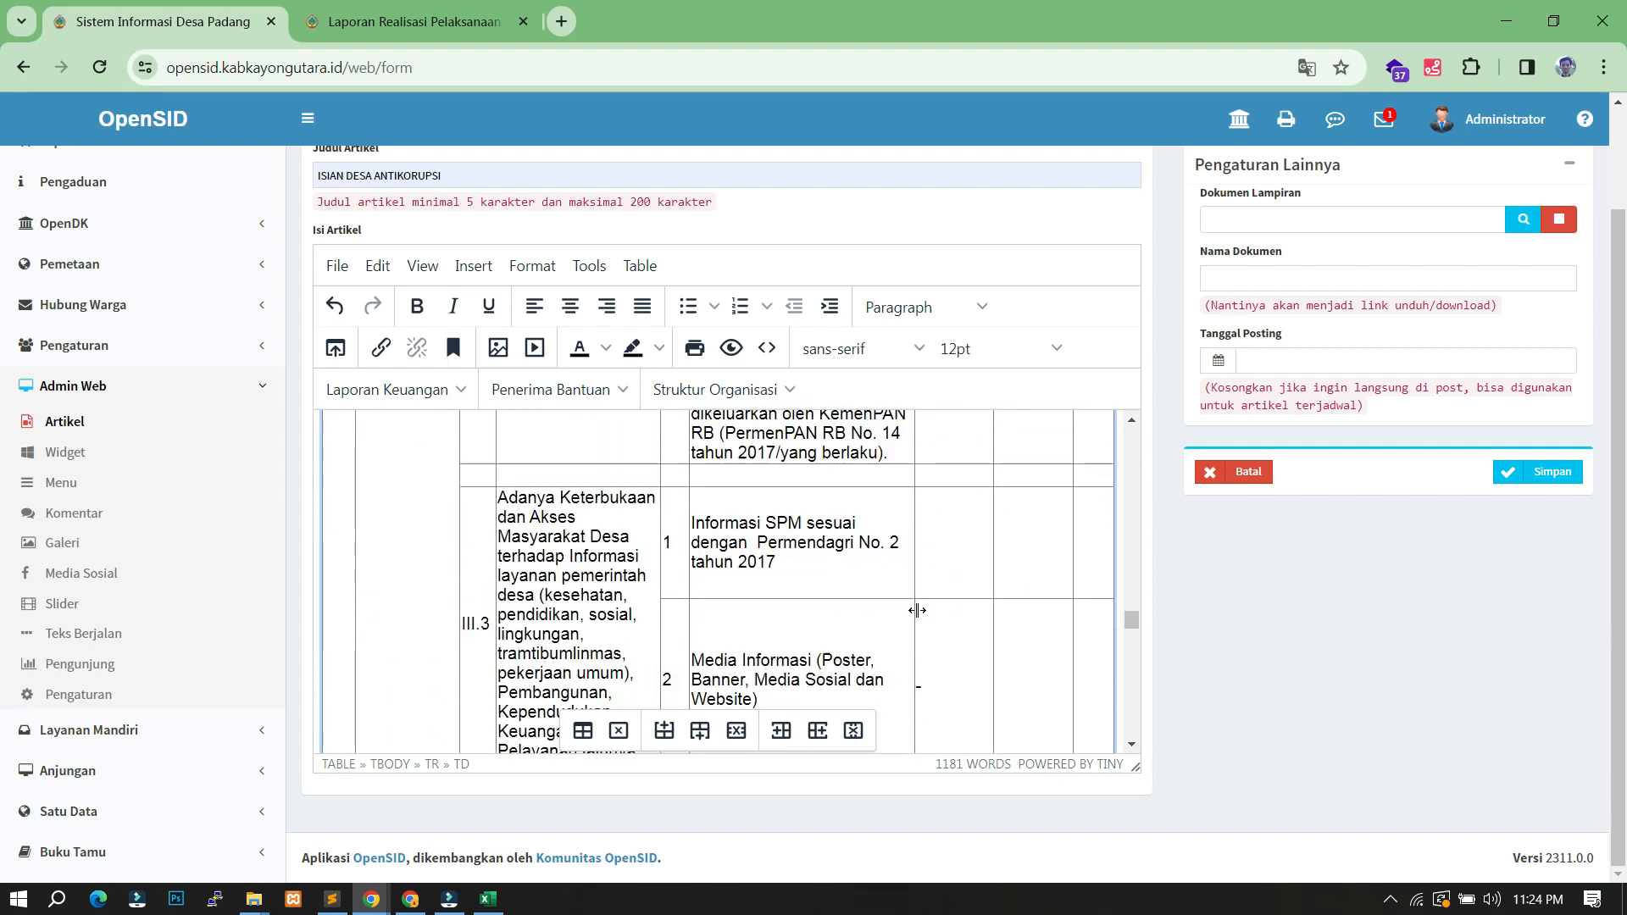
scroll(917, 610, "down", 8)
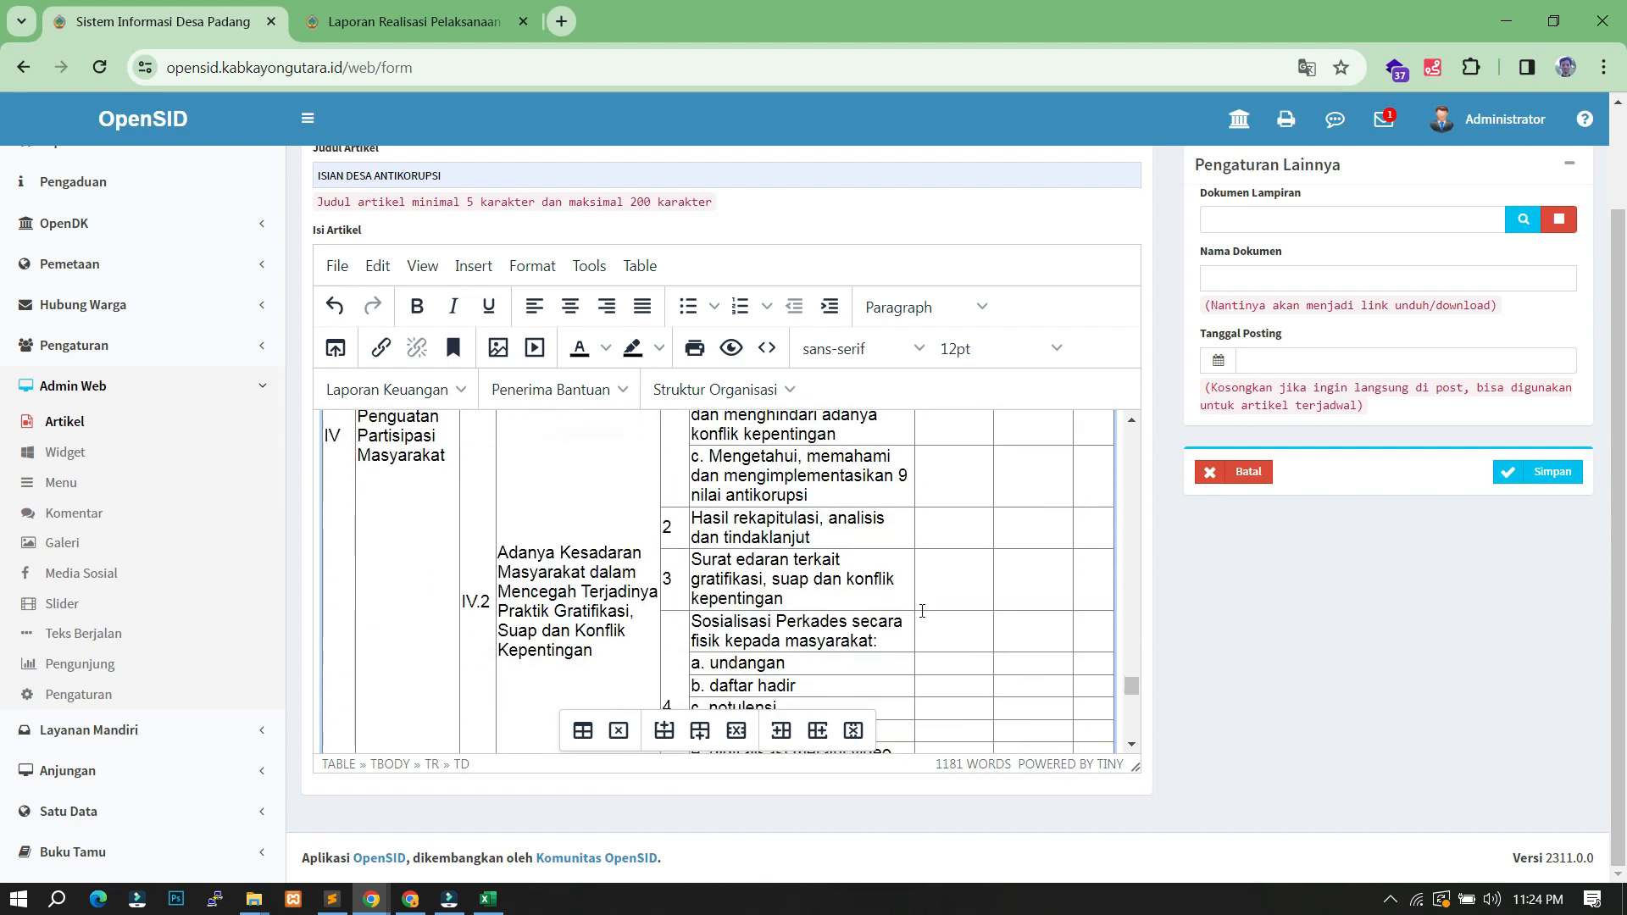
left_click(952, 568)
scroll(966, 593, "down", 5)
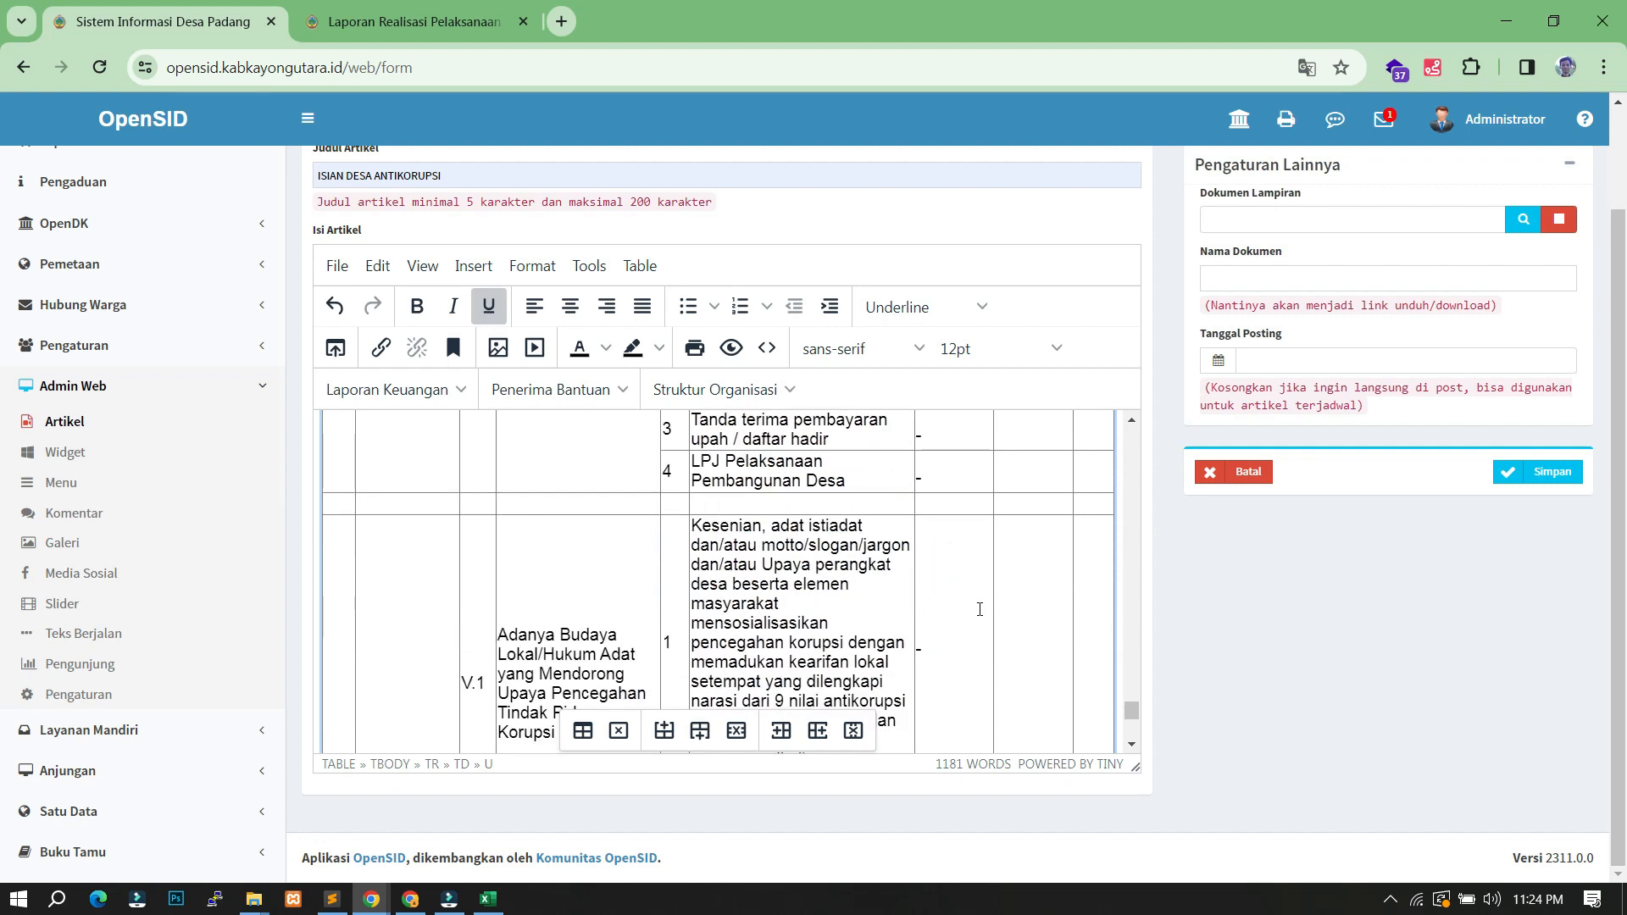
left_click(1008, 626)
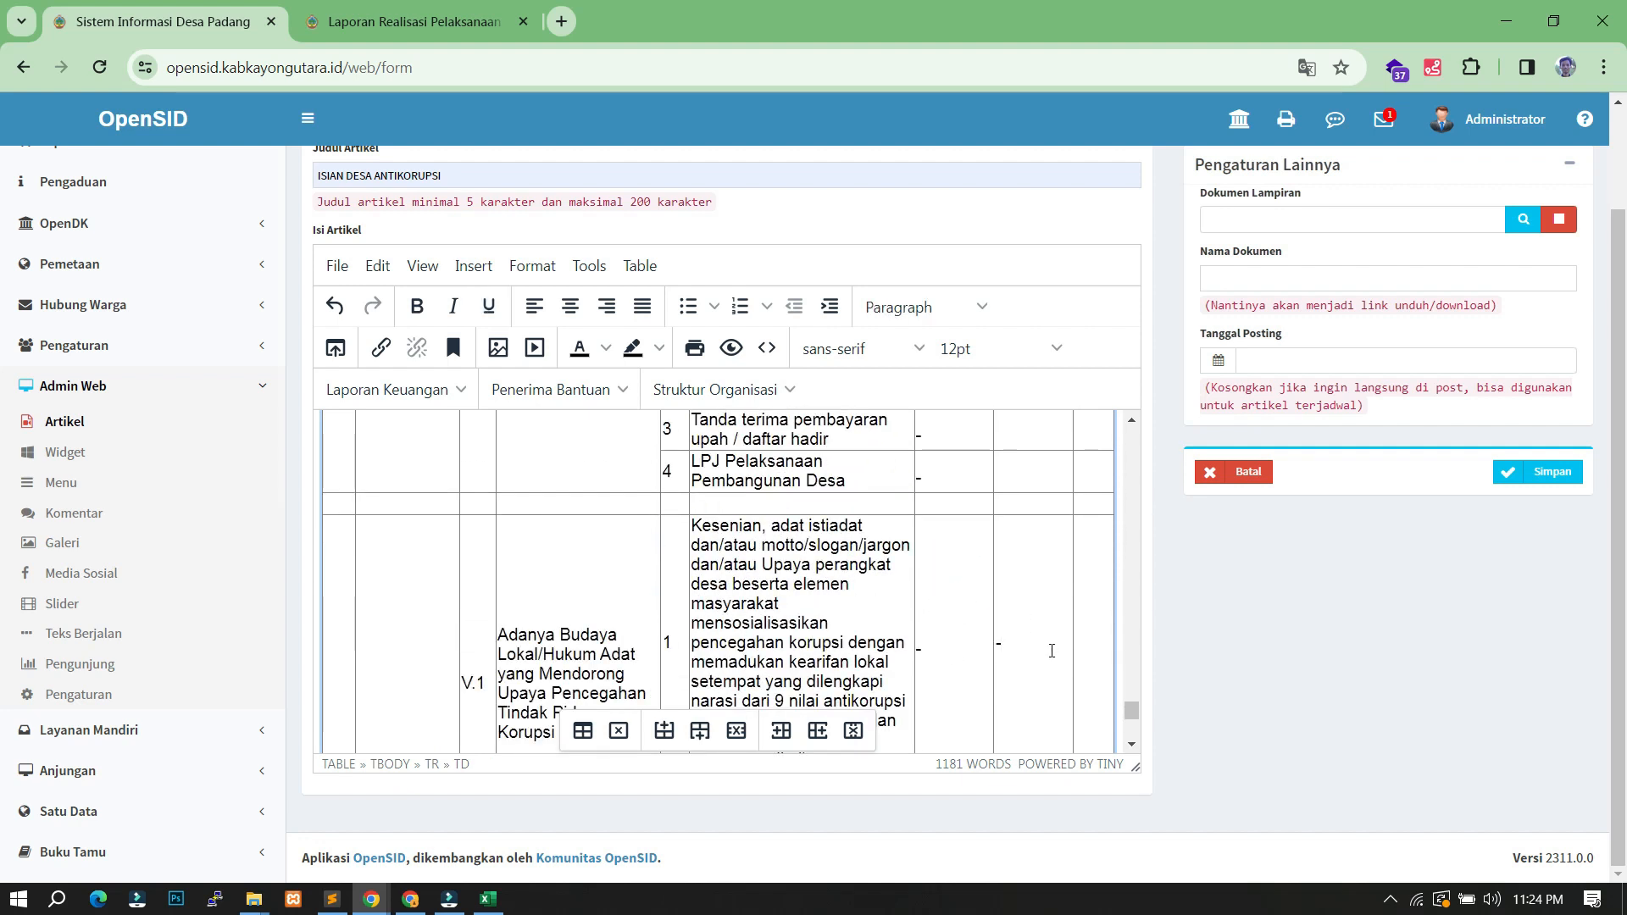
scroll(1059, 649, "down", 5)
left_click_drag(1132, 734, 1132, 424)
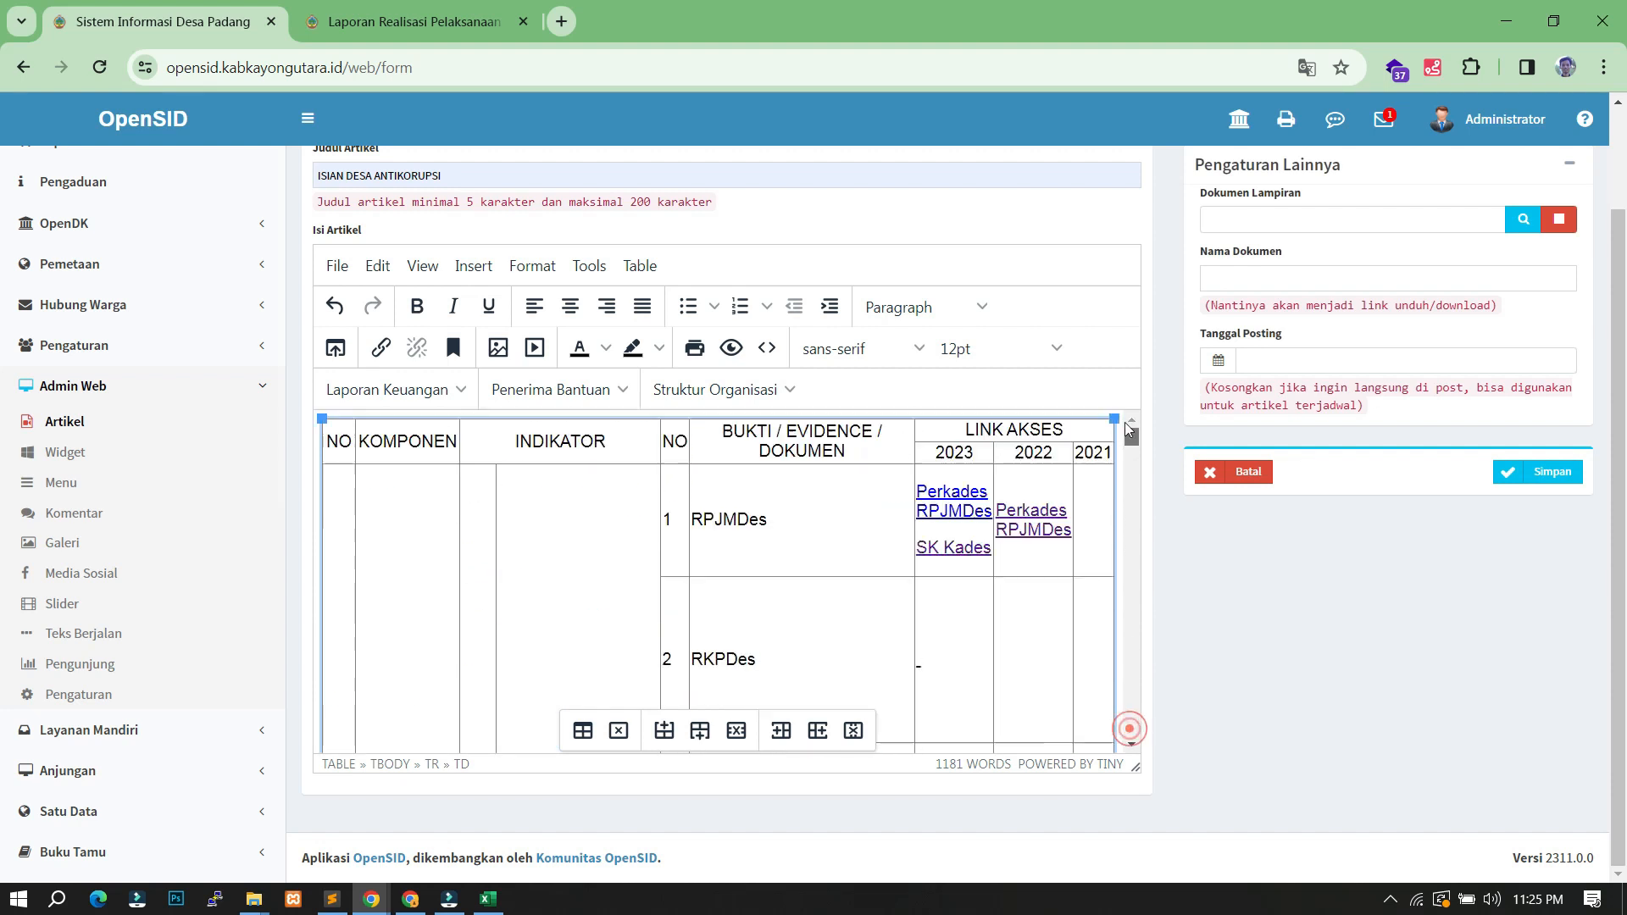
left_click(1021, 652)
left_click(1085, 534)
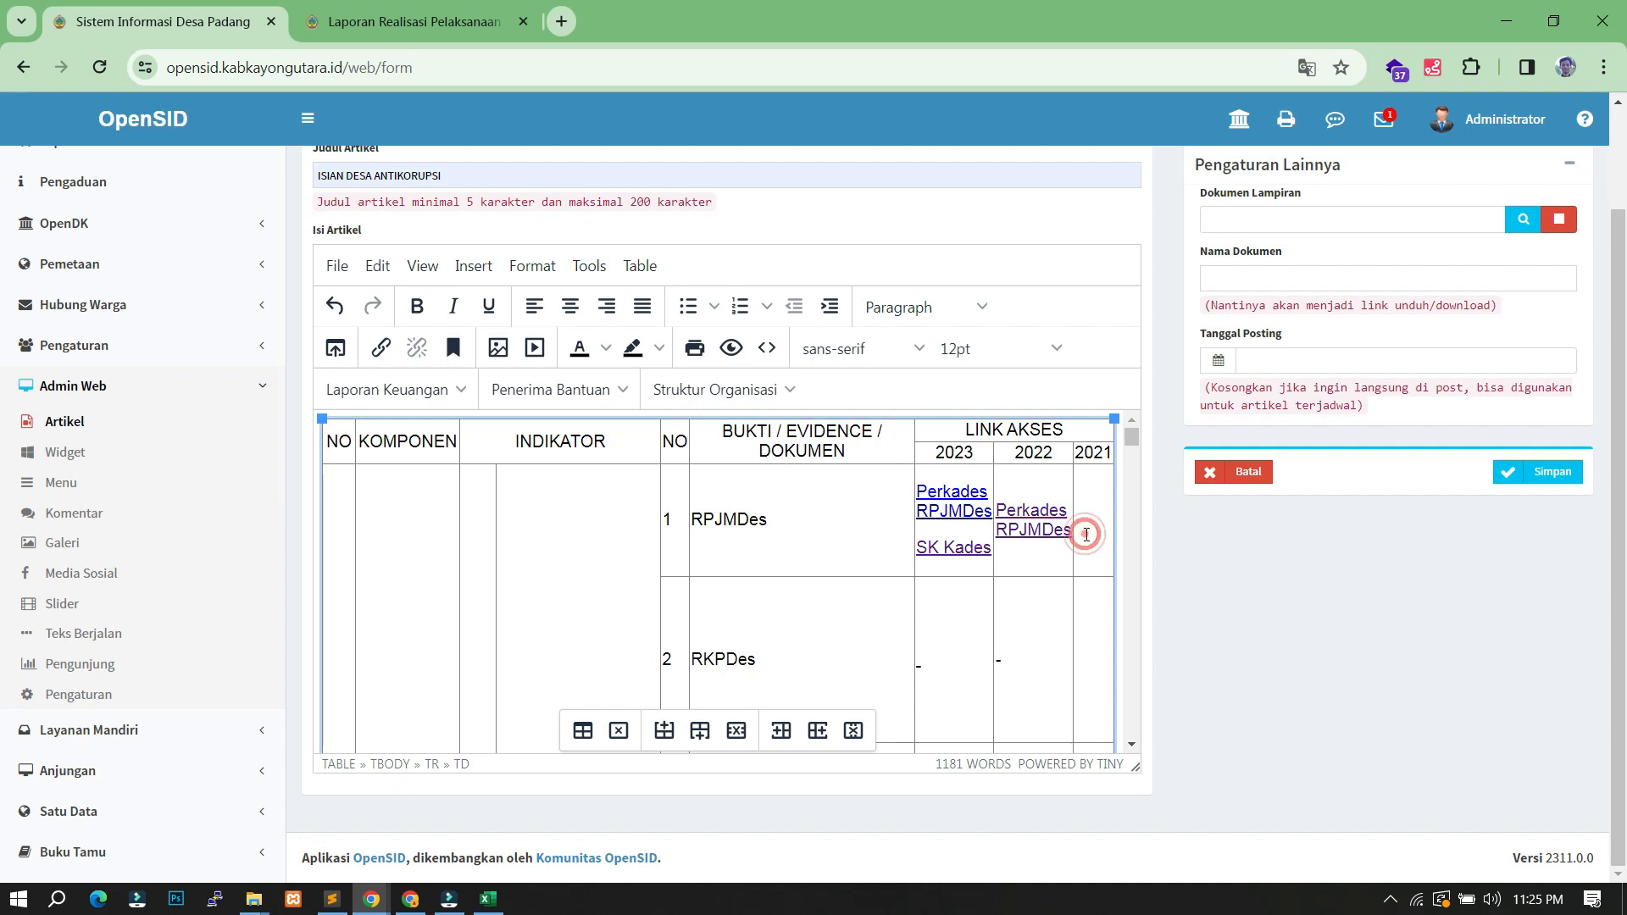
- Shrink the tall RKPDes row heights by dragging their borders upward
scroll(708, 638, "down", 5)
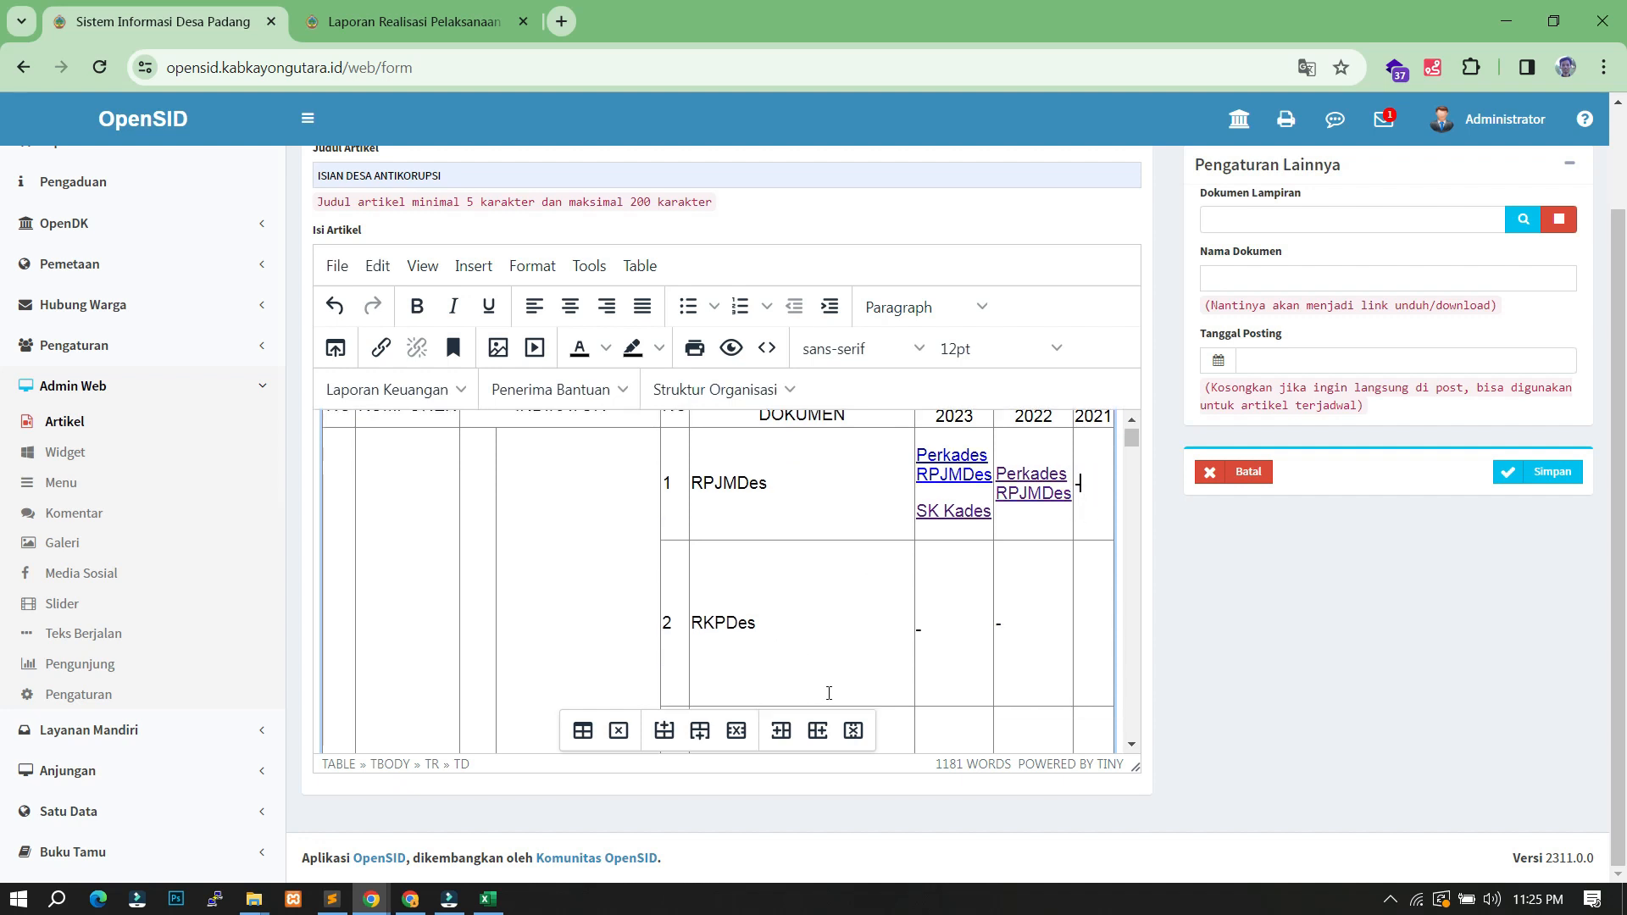
scroll(864, 603, "up", 5)
scroll(881, 597, "down", 4)
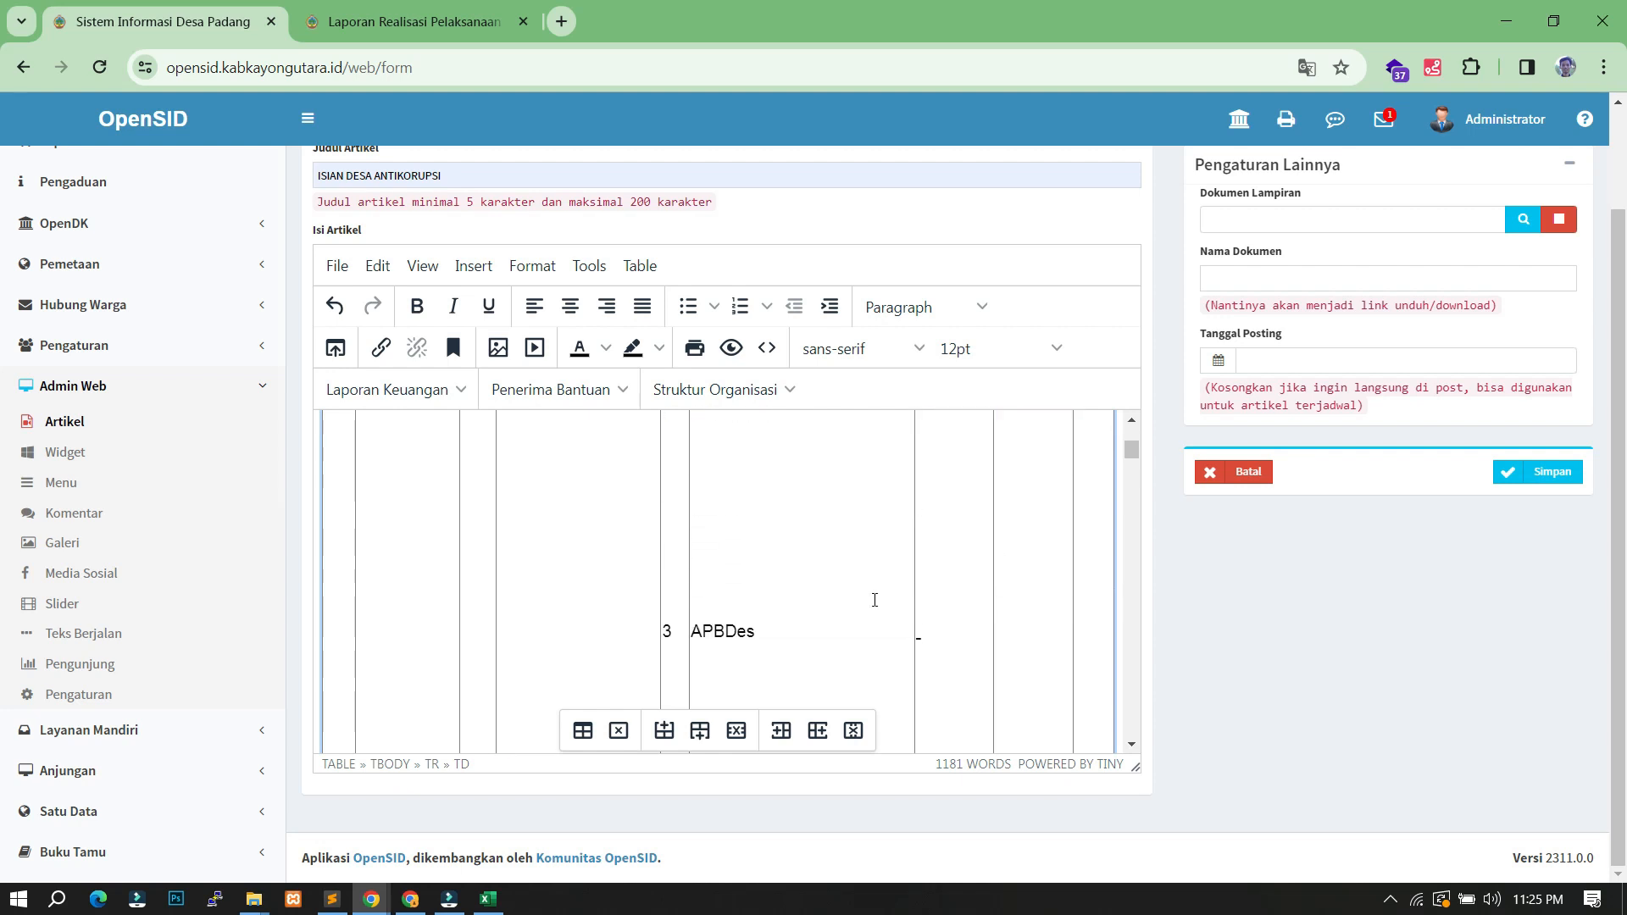
left_click_drag(842, 592, 850, 520)
scroll(872, 586, "up", 7)
scroll(872, 585, "down", 3)
left_click_drag(863, 652, 855, 542)
scroll(844, 621, "down", 5)
scroll(844, 622, "down", 5)
scroll(855, 621, "down", 5)
left_click_drag(1131, 566, 1142, 429)
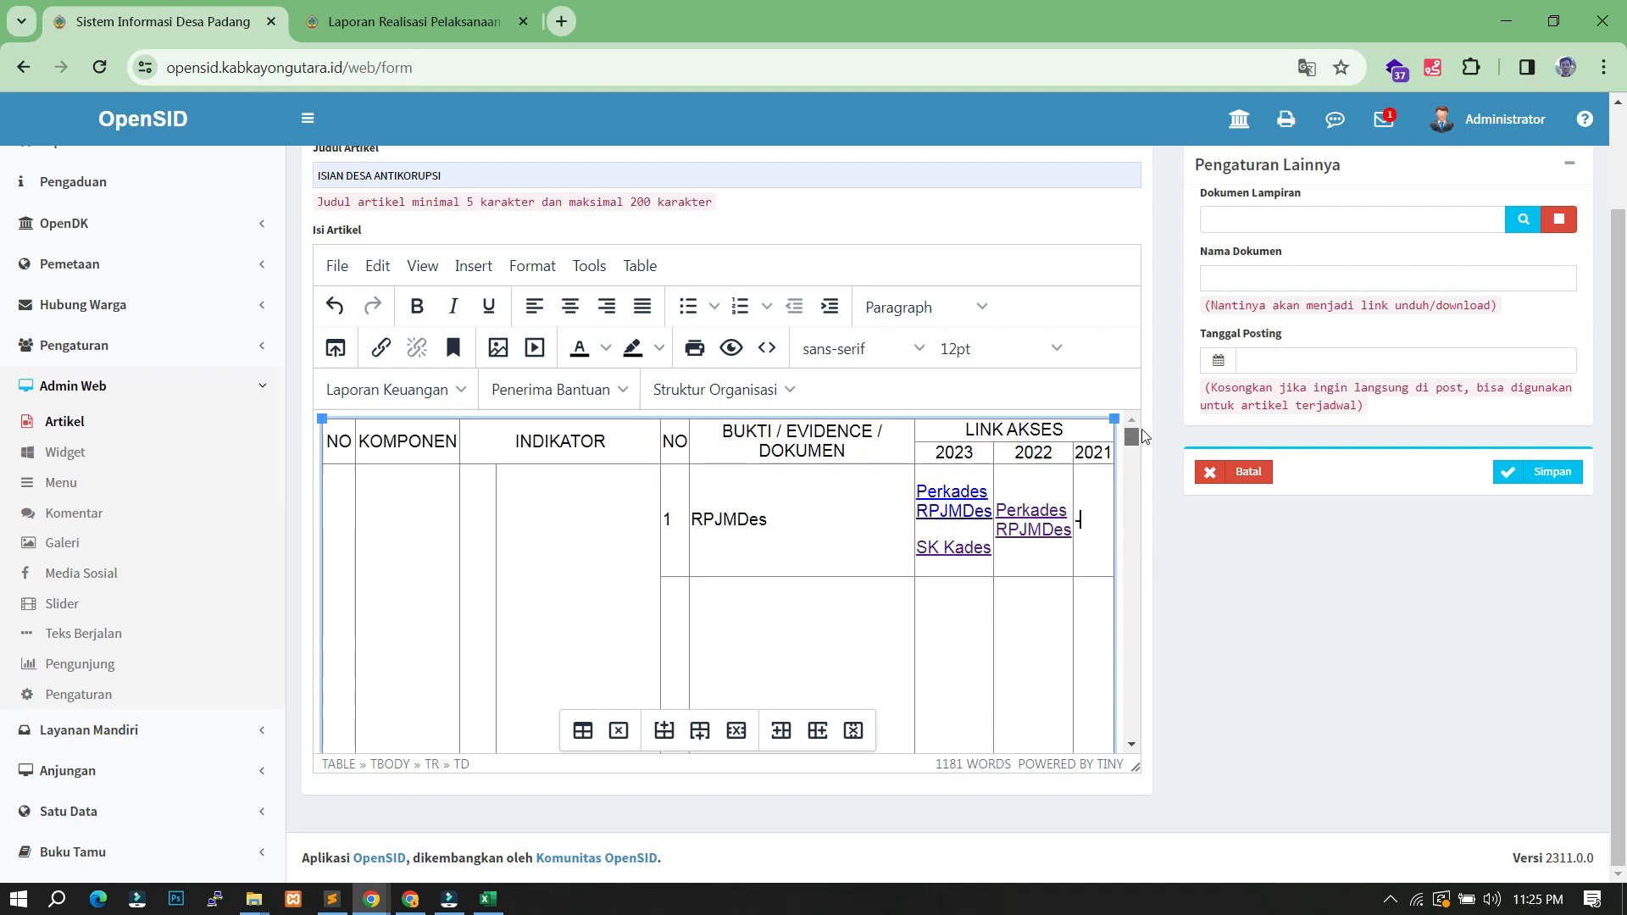
scroll(940, 610, "down", 5)
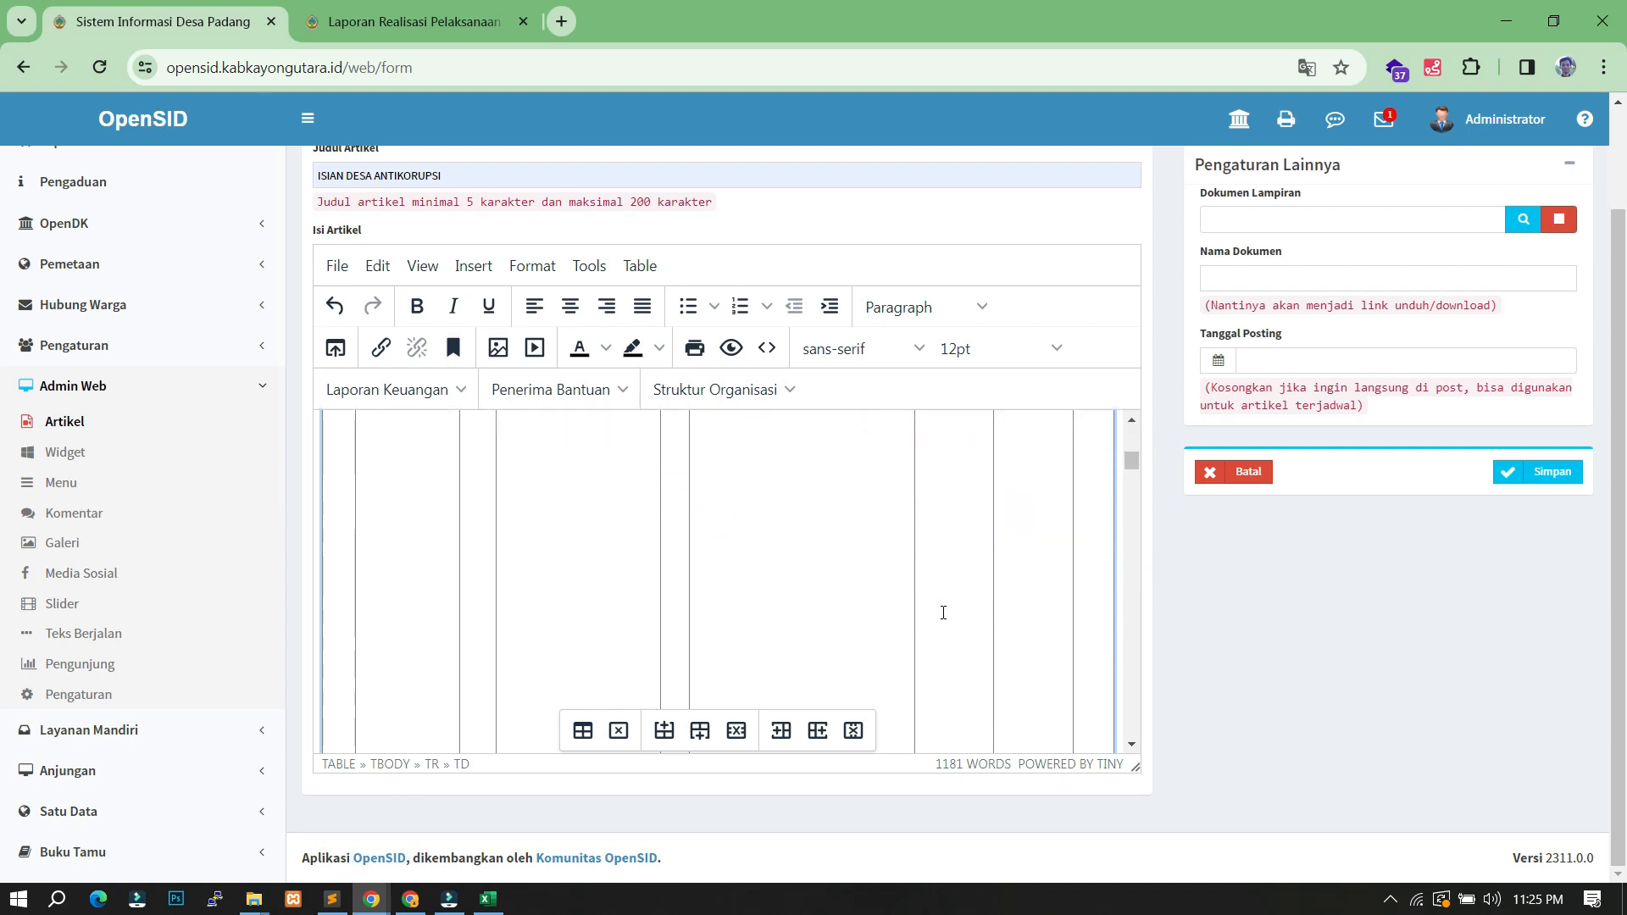
scroll(943, 611, "up", 2)
- Place the caret in the APBDes 2023 cell and check the published APBDes report's address
key("ctrl+u")
left_click(940, 648)
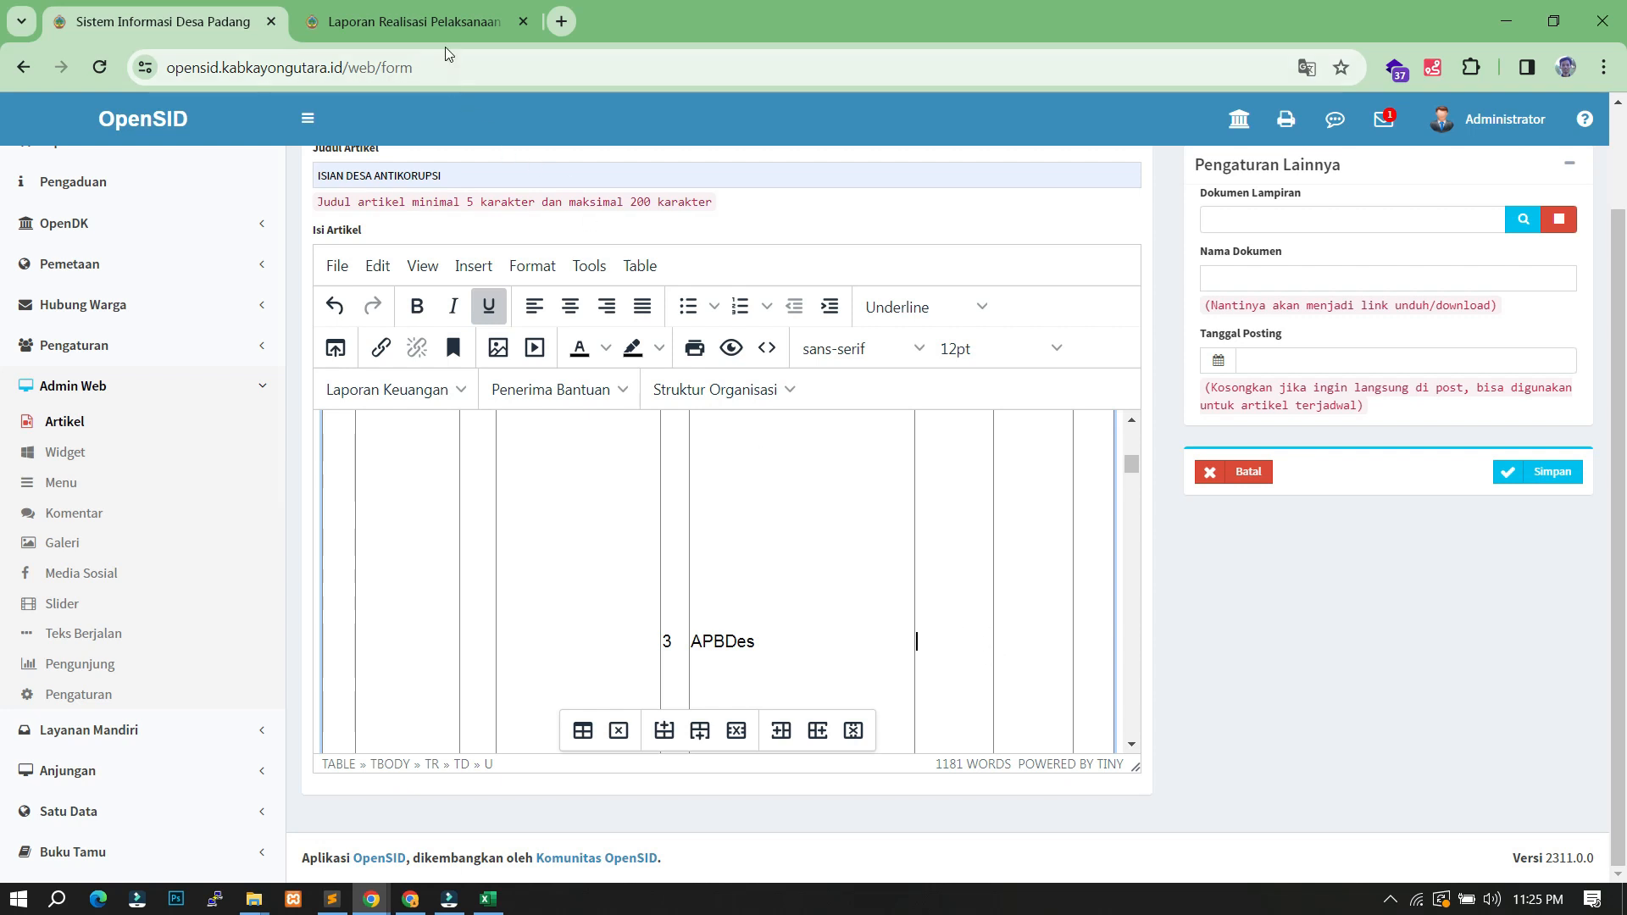
left_click(414, 21)
scroll(534, 712, "down", 6)
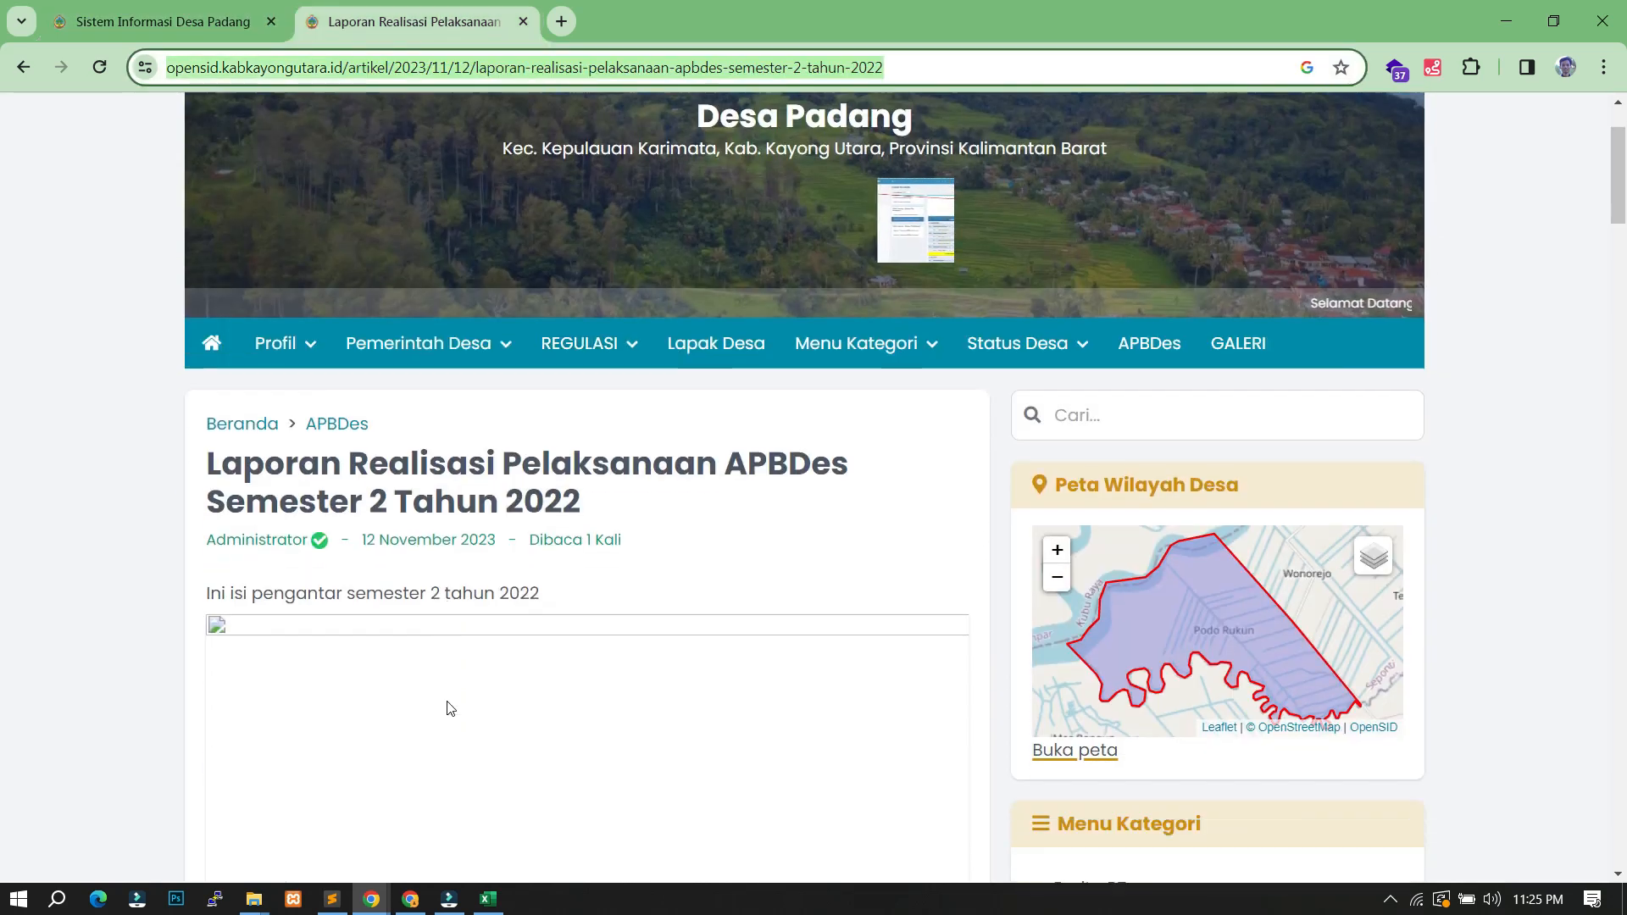
scroll(694, 598, "up", 6)
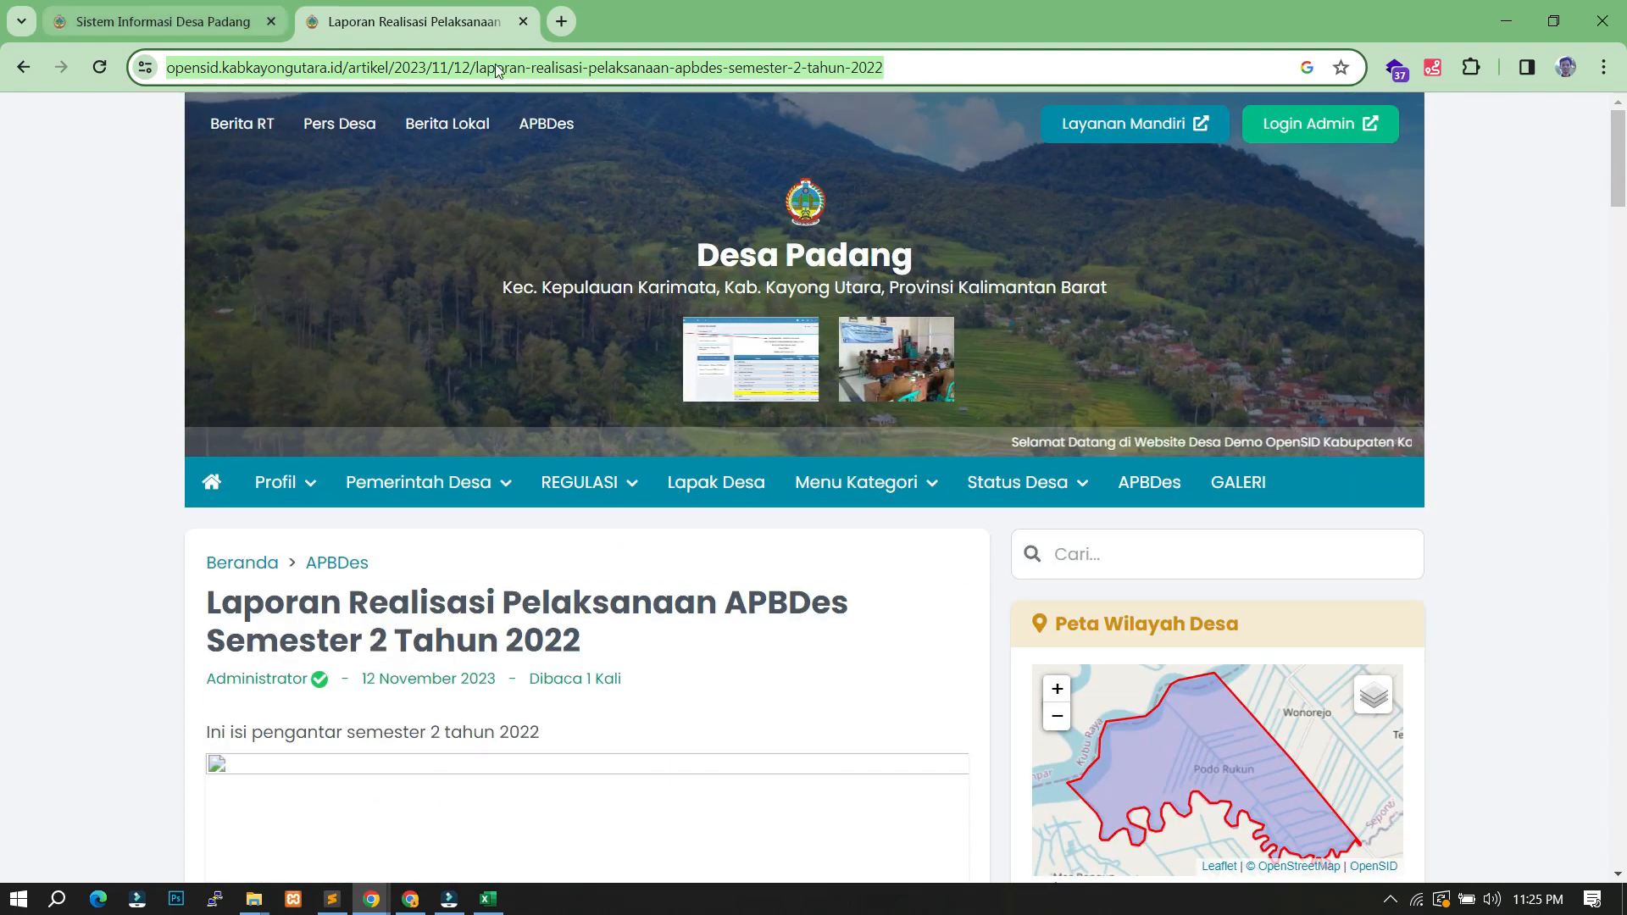
left_click(108, 15)
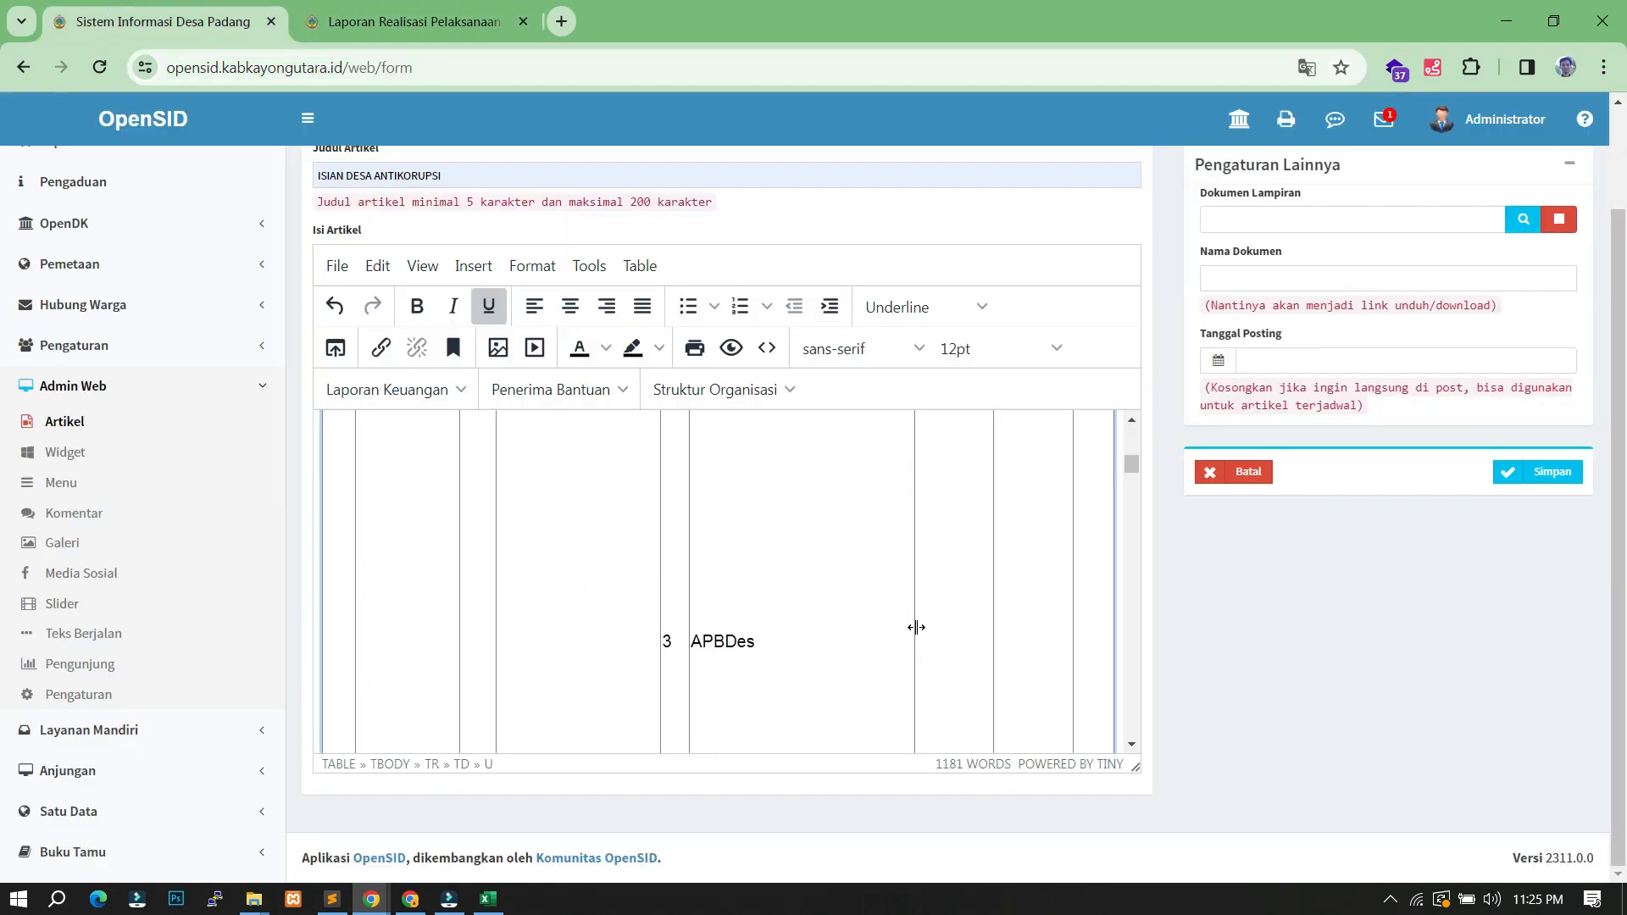
- Link the APBDes 2023 cell to the report article as 'Laporan APBDes', opening in a new window
left_click(917, 629)
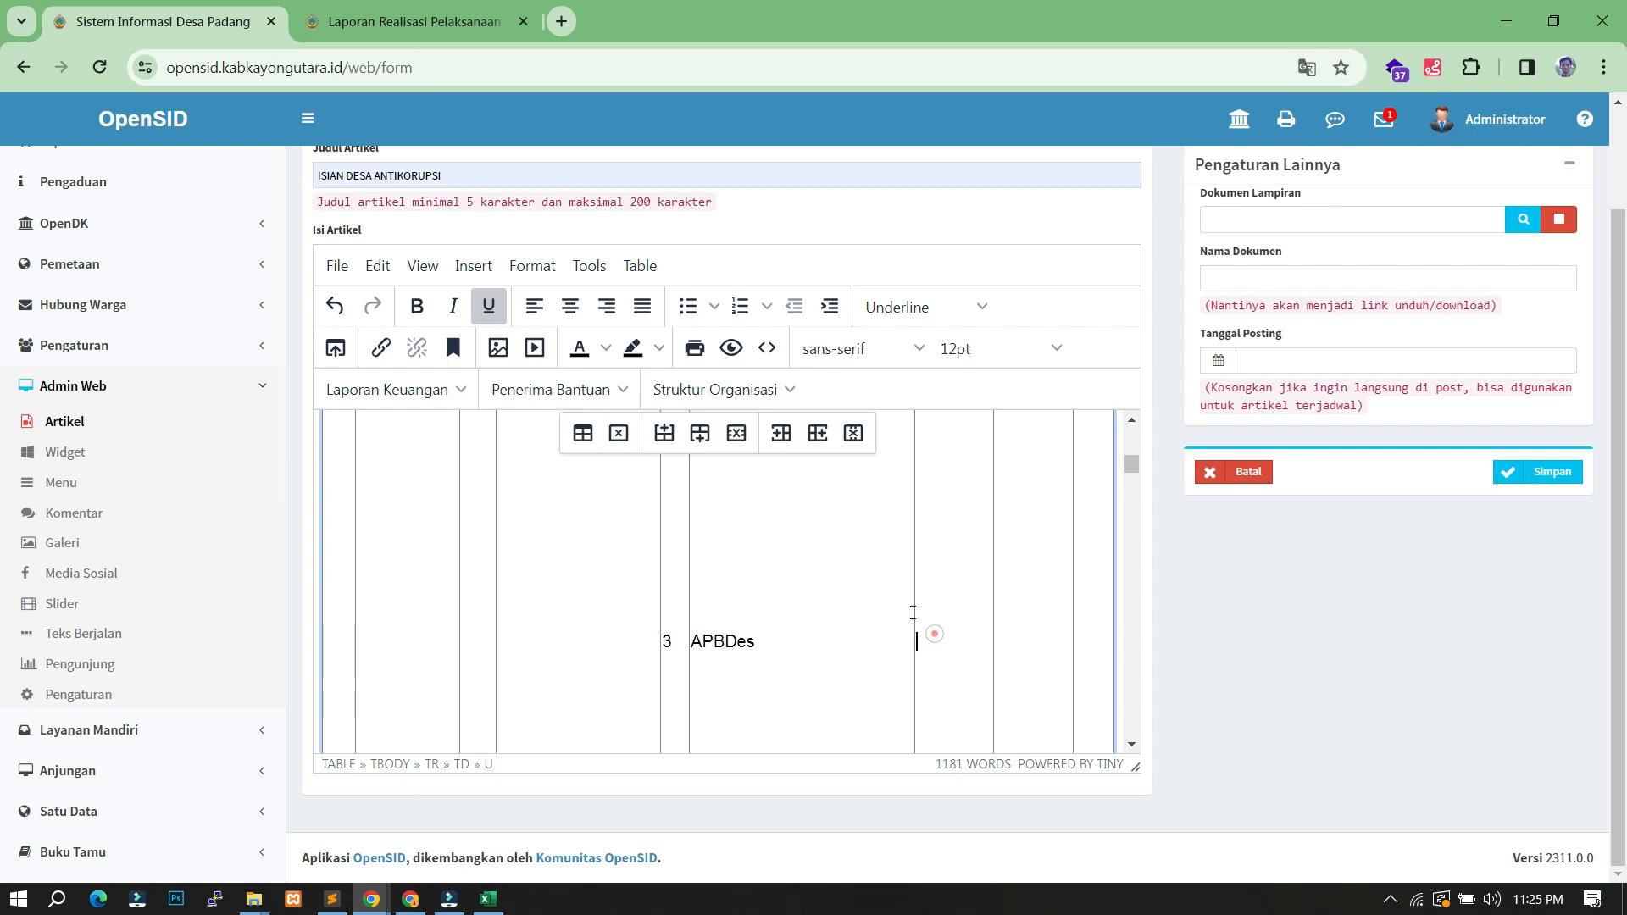
left_click(388, 353)
type("https://opensid.kabkayongutara.id/artikel/2023/11/12/laporan-realisasi-pelaksanaan-apbdes-semester-2-tahun-2022")
left_click(617, 518)
left_click(625, 464)
key("ctrl+a")
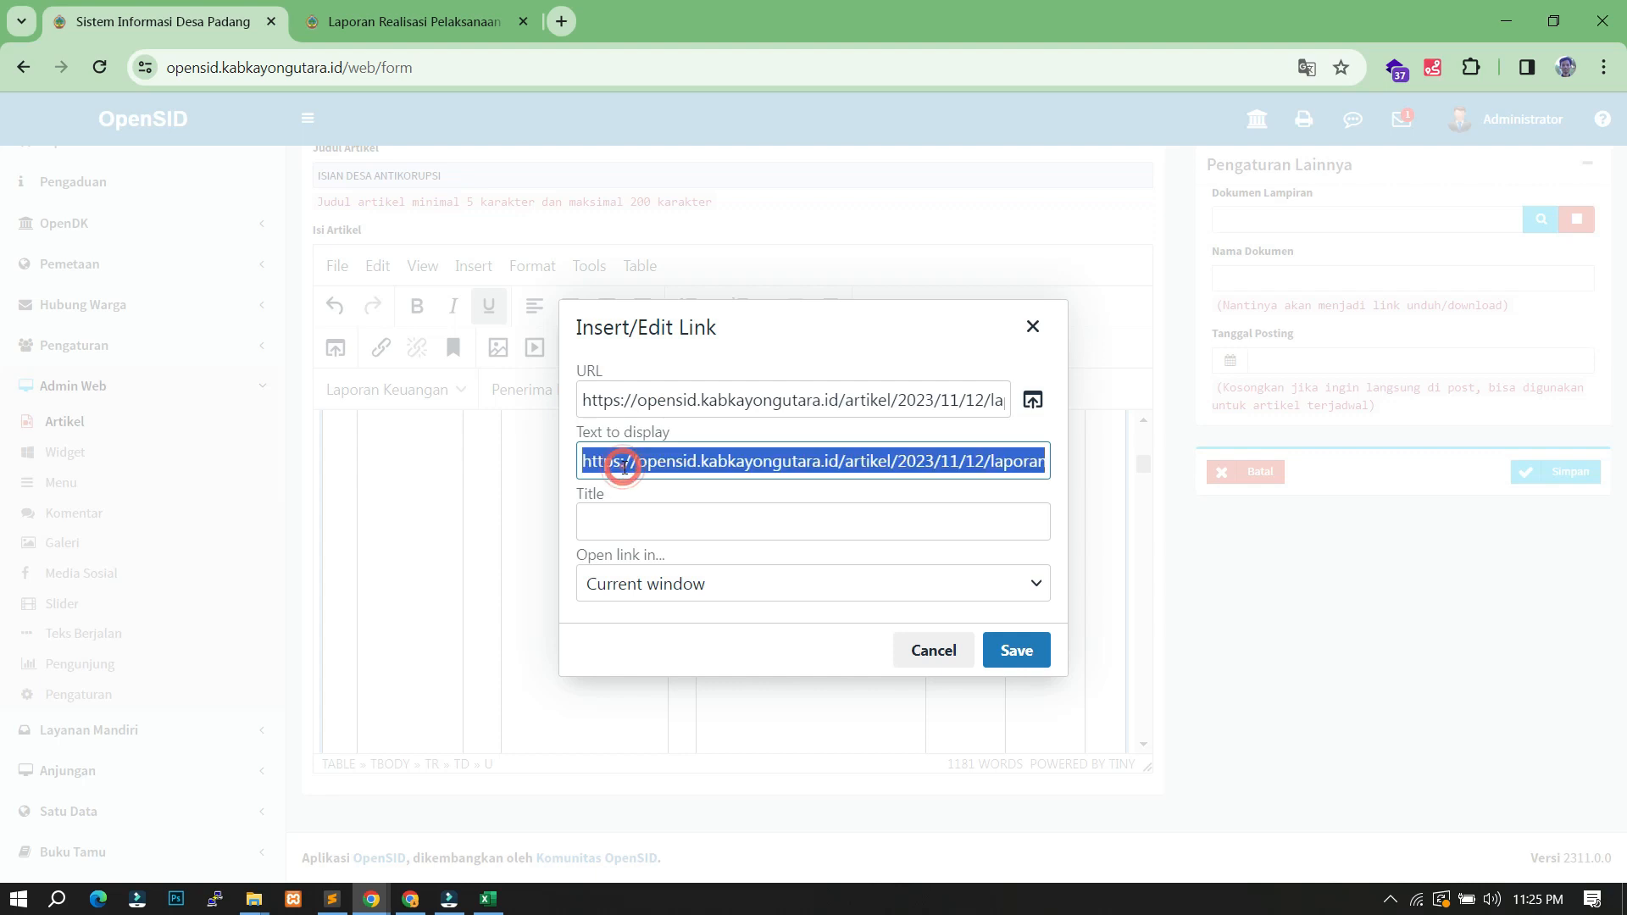
type("APBDes")
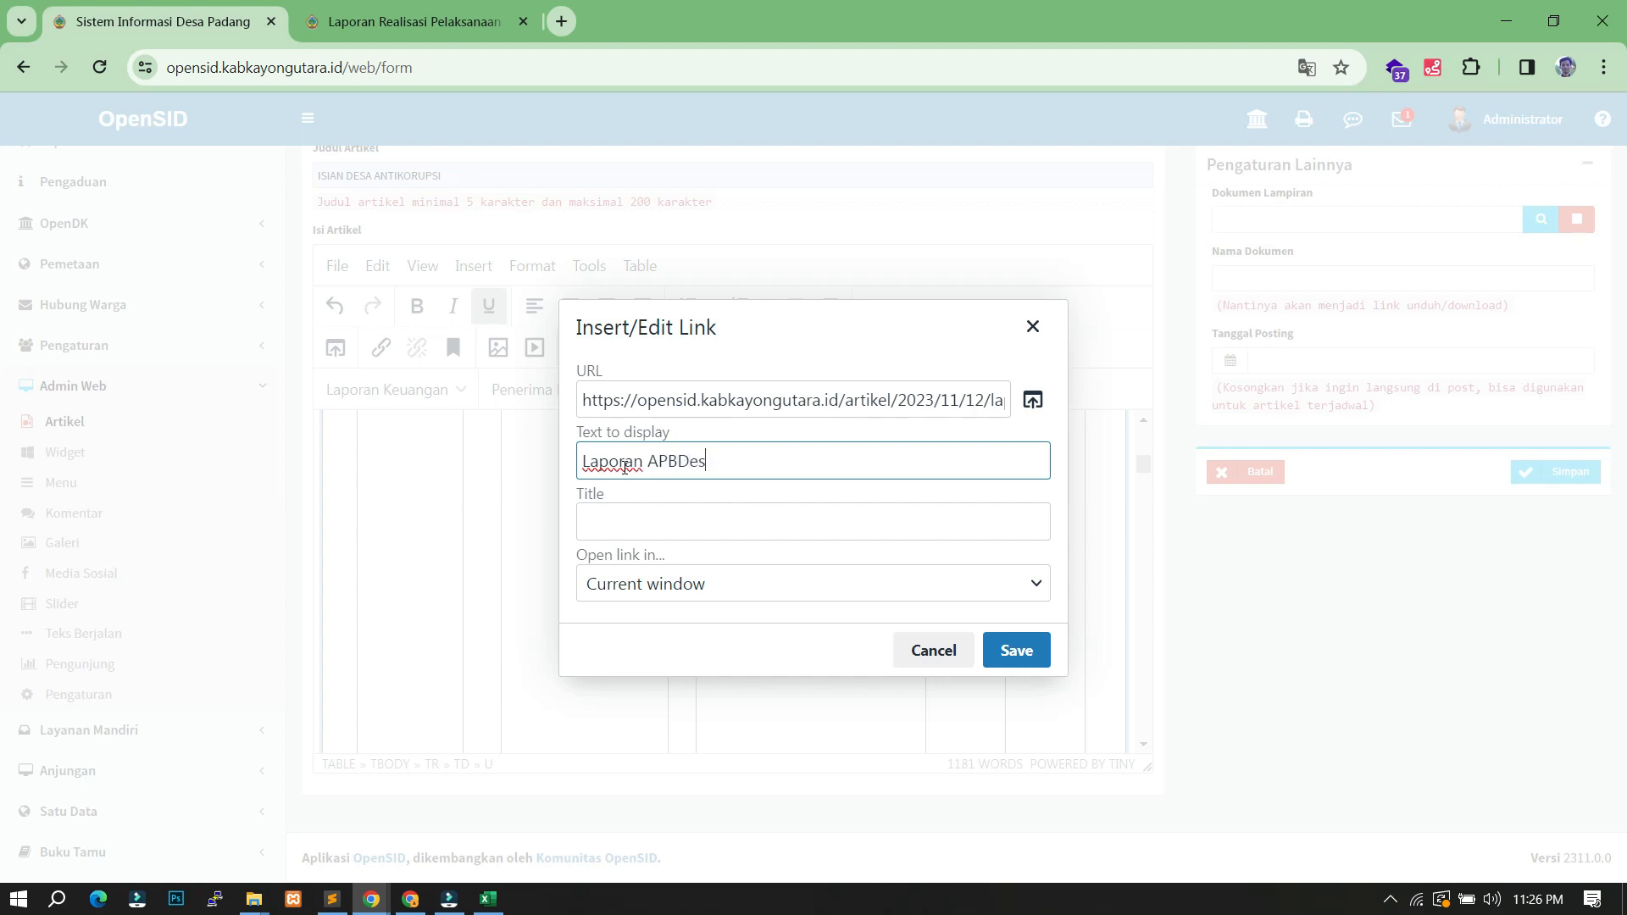
left_click(636, 584)
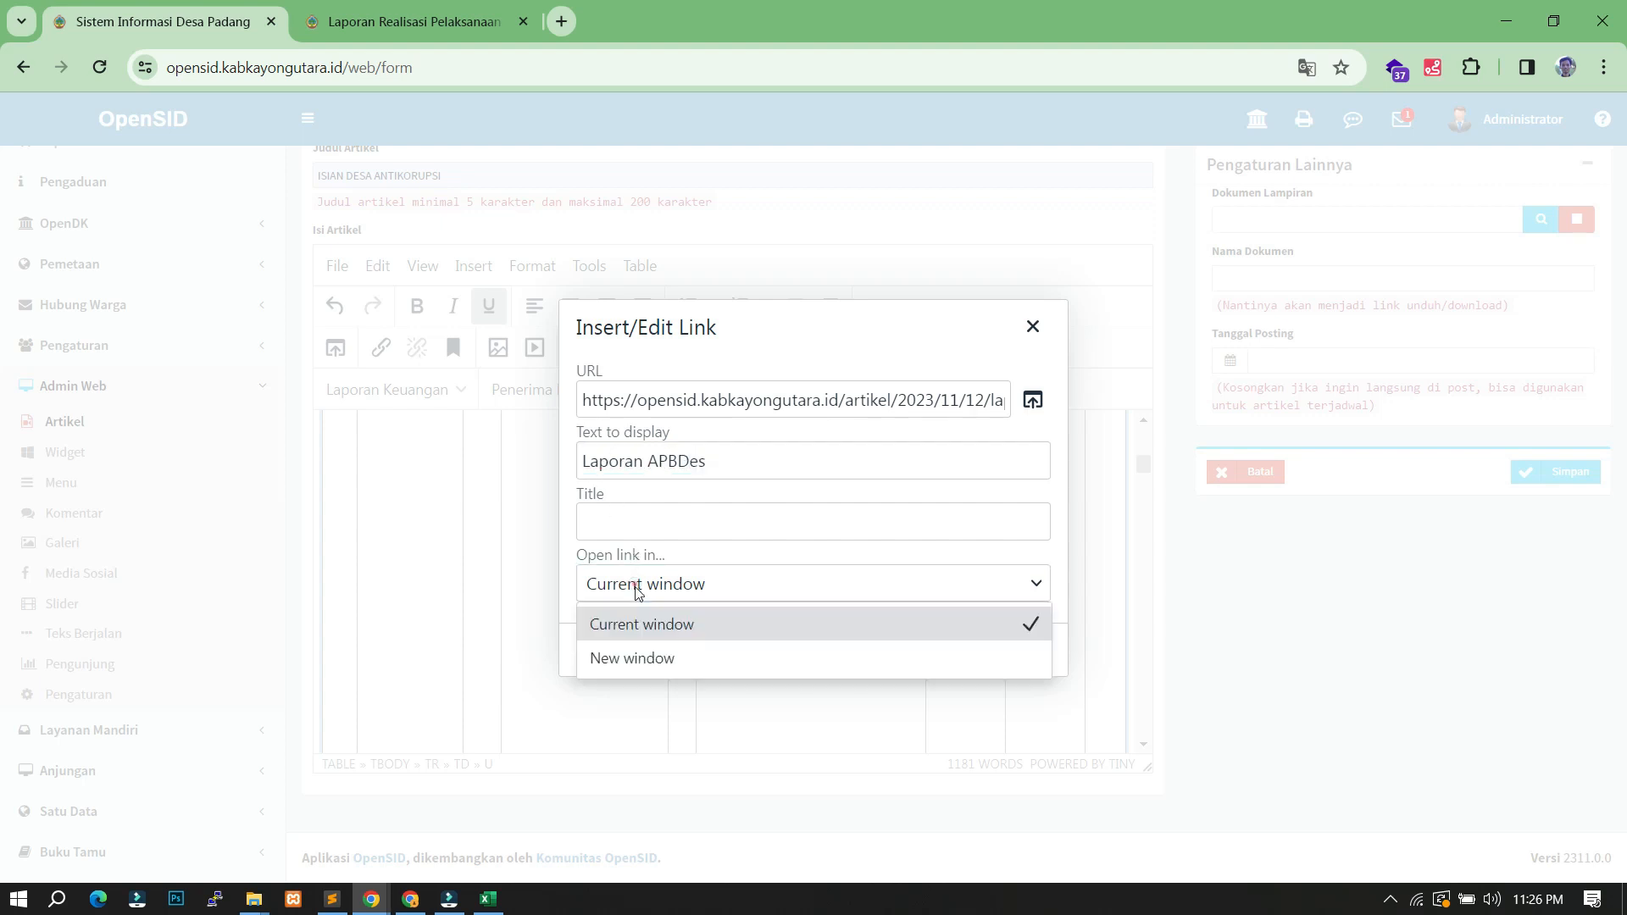
left_click(641, 653)
left_click(1042, 660)
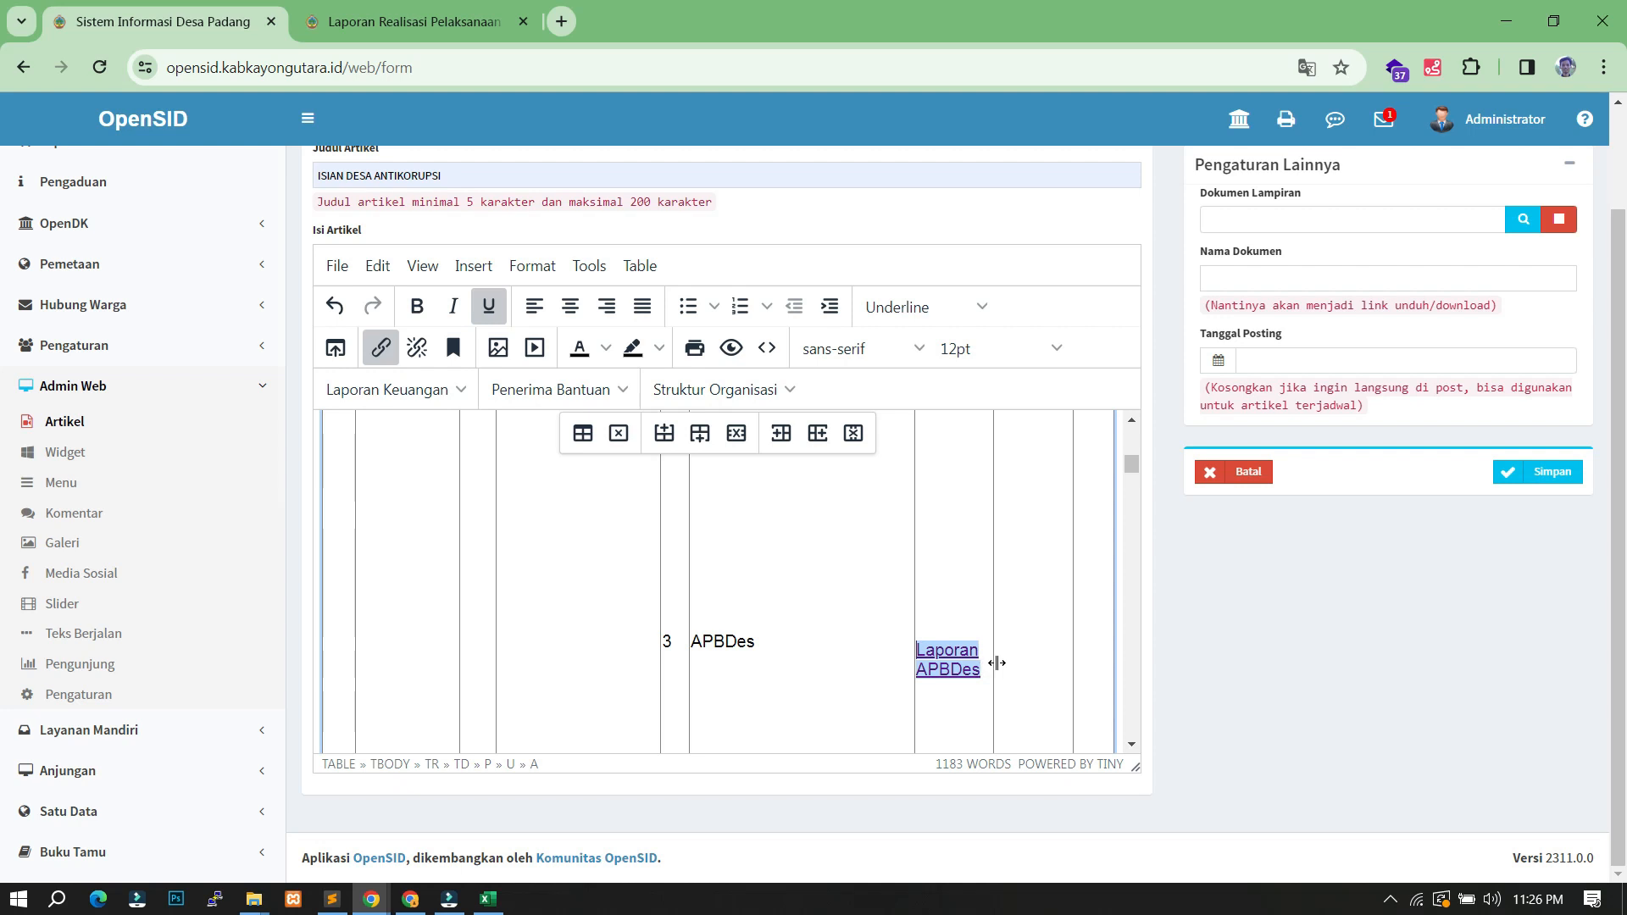
- Remove the blank line above Laporan APBDes, add one below it, and return to the public report
left_click(979, 619)
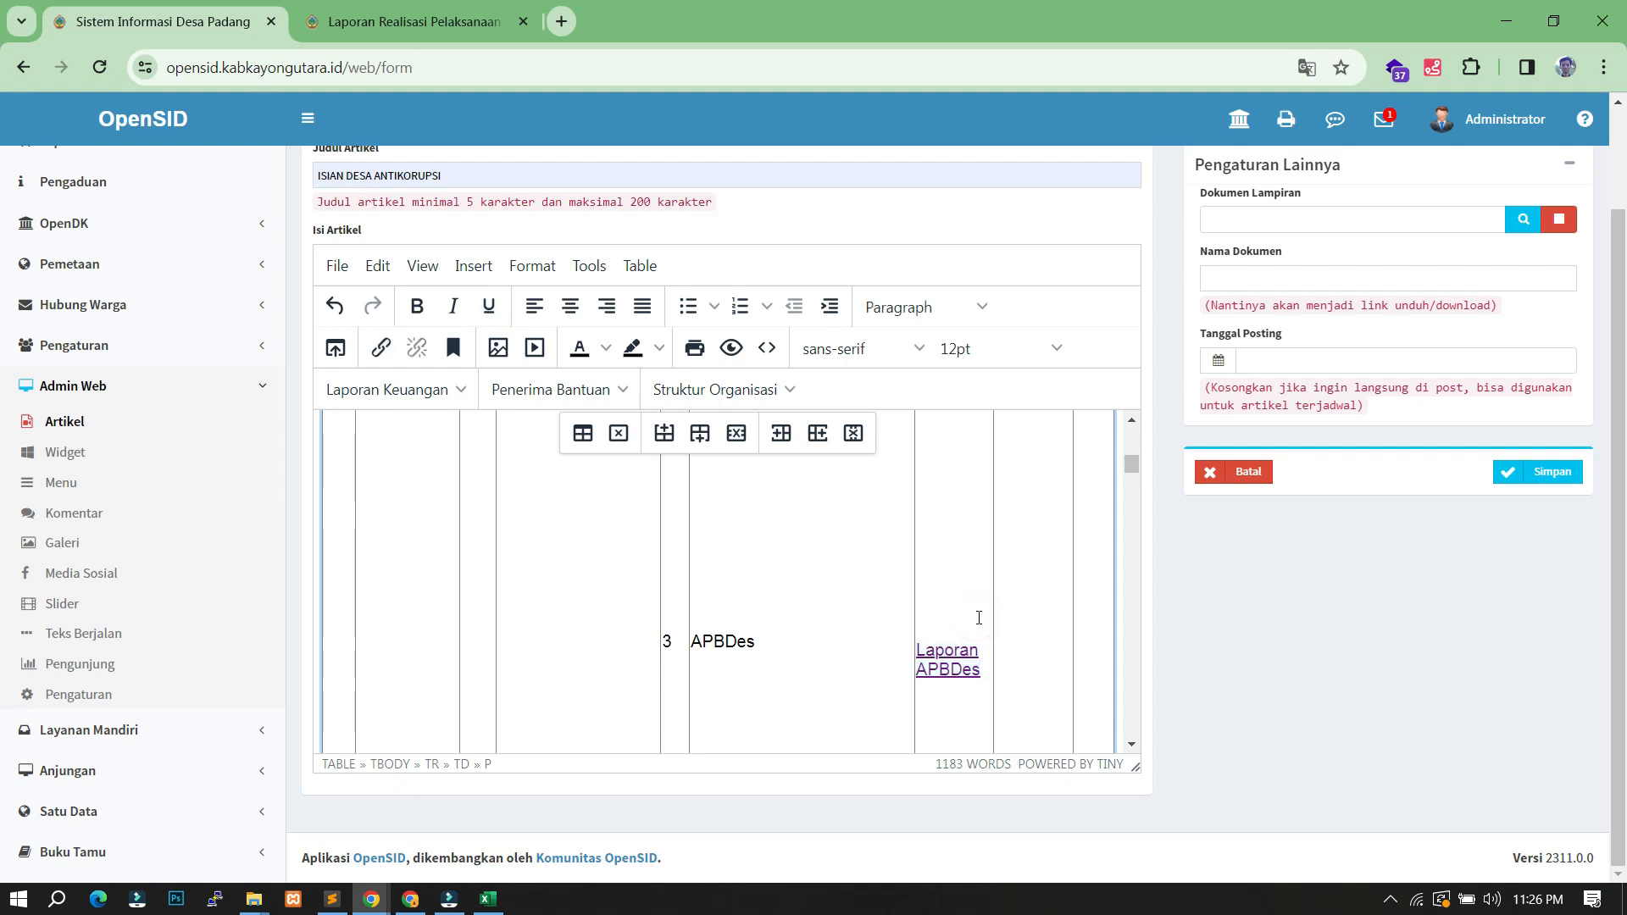
key("Delete")
left_click(989, 651)
key("Return")
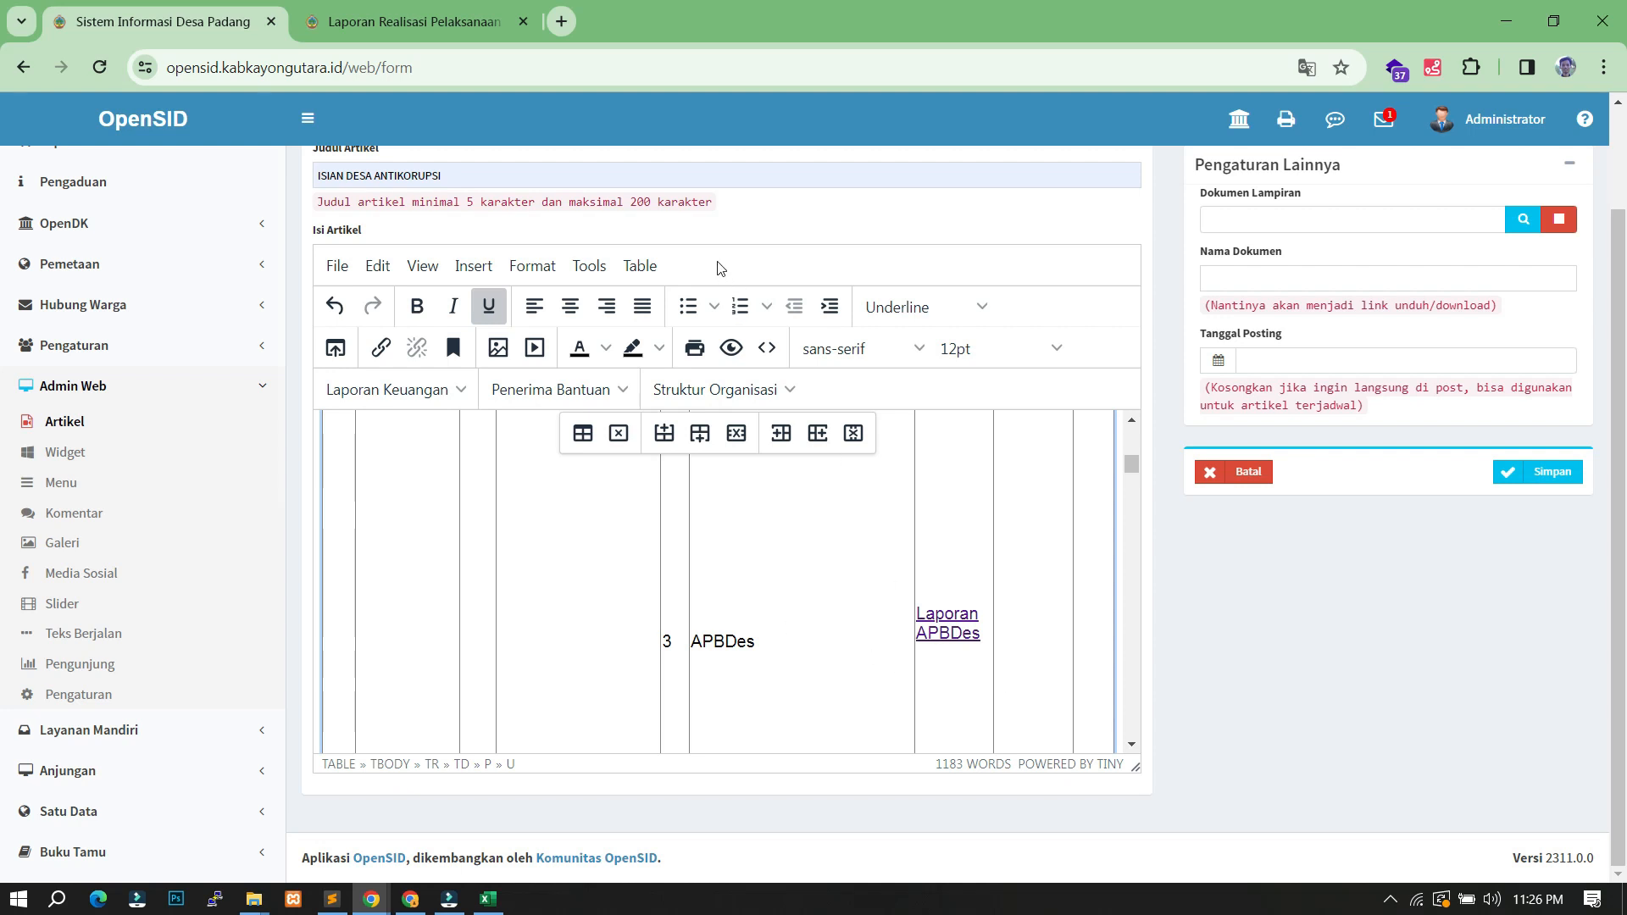
left_click(467, 23)
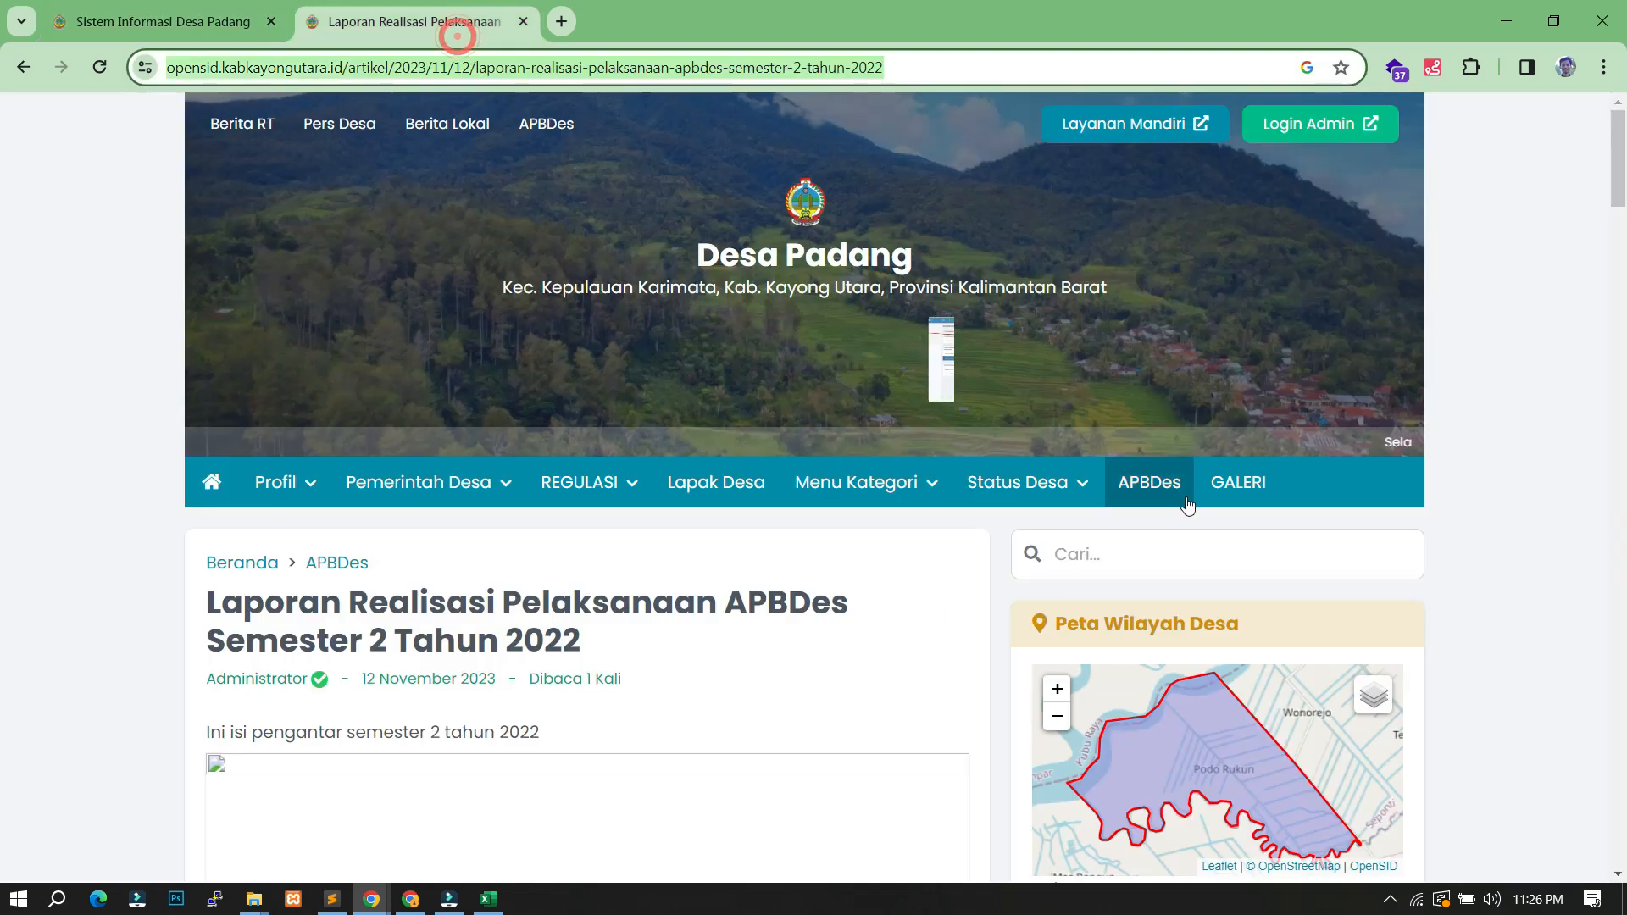
- Open the first photo in the public APBDes gallery album, select its URL, and return to the editor
left_click(1259, 498)
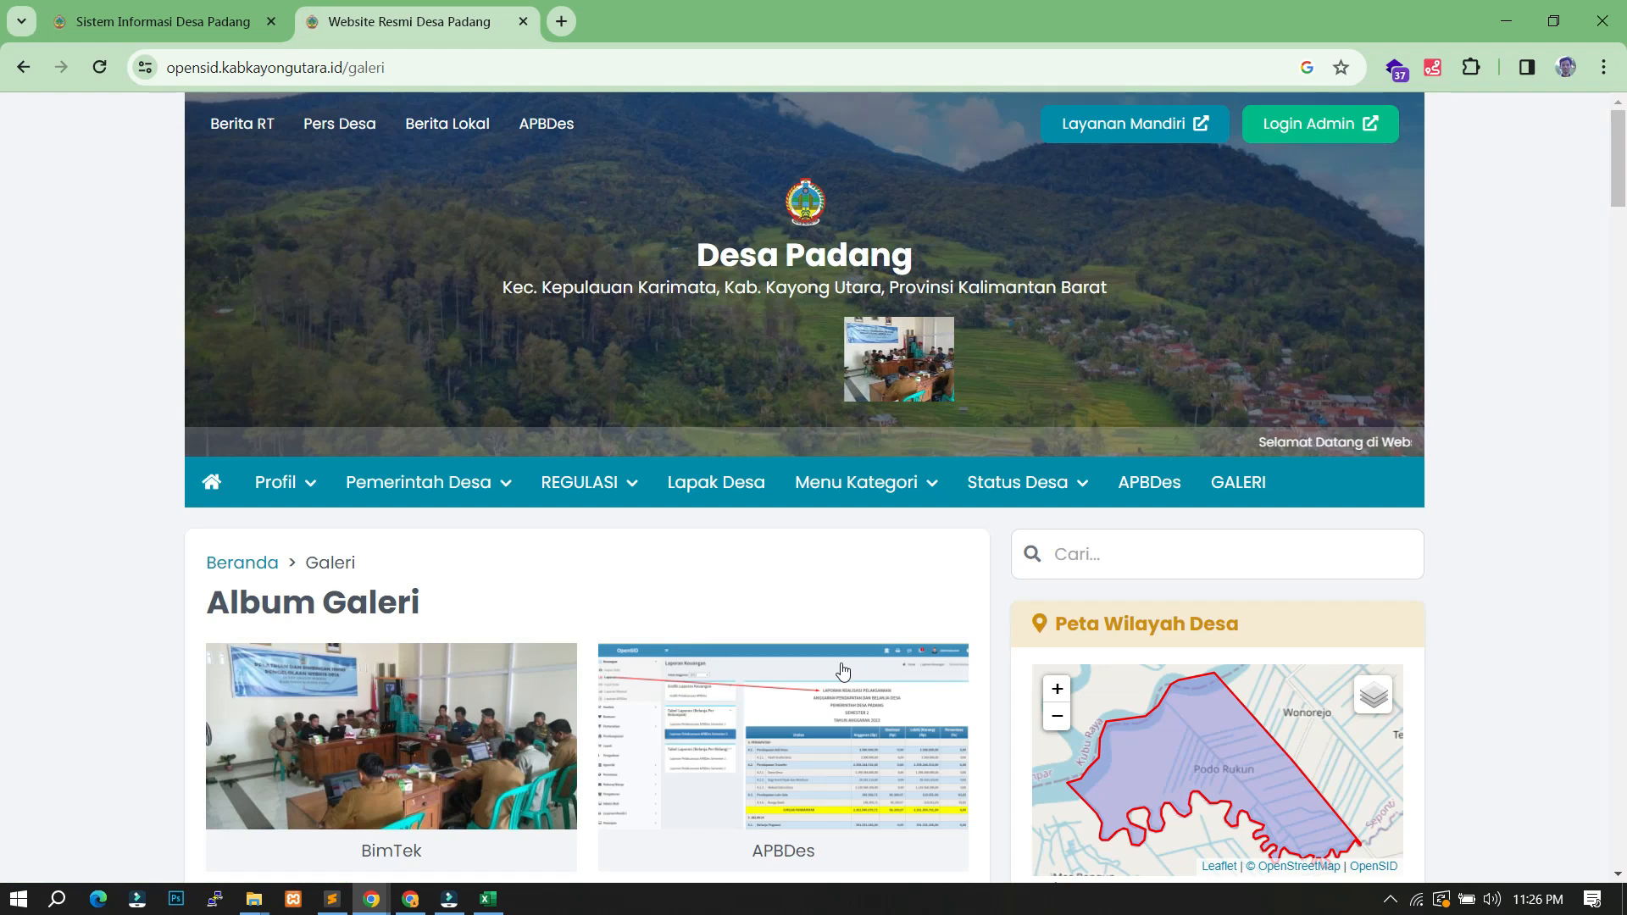
scroll(839, 572, "down", 3)
left_click(837, 432)
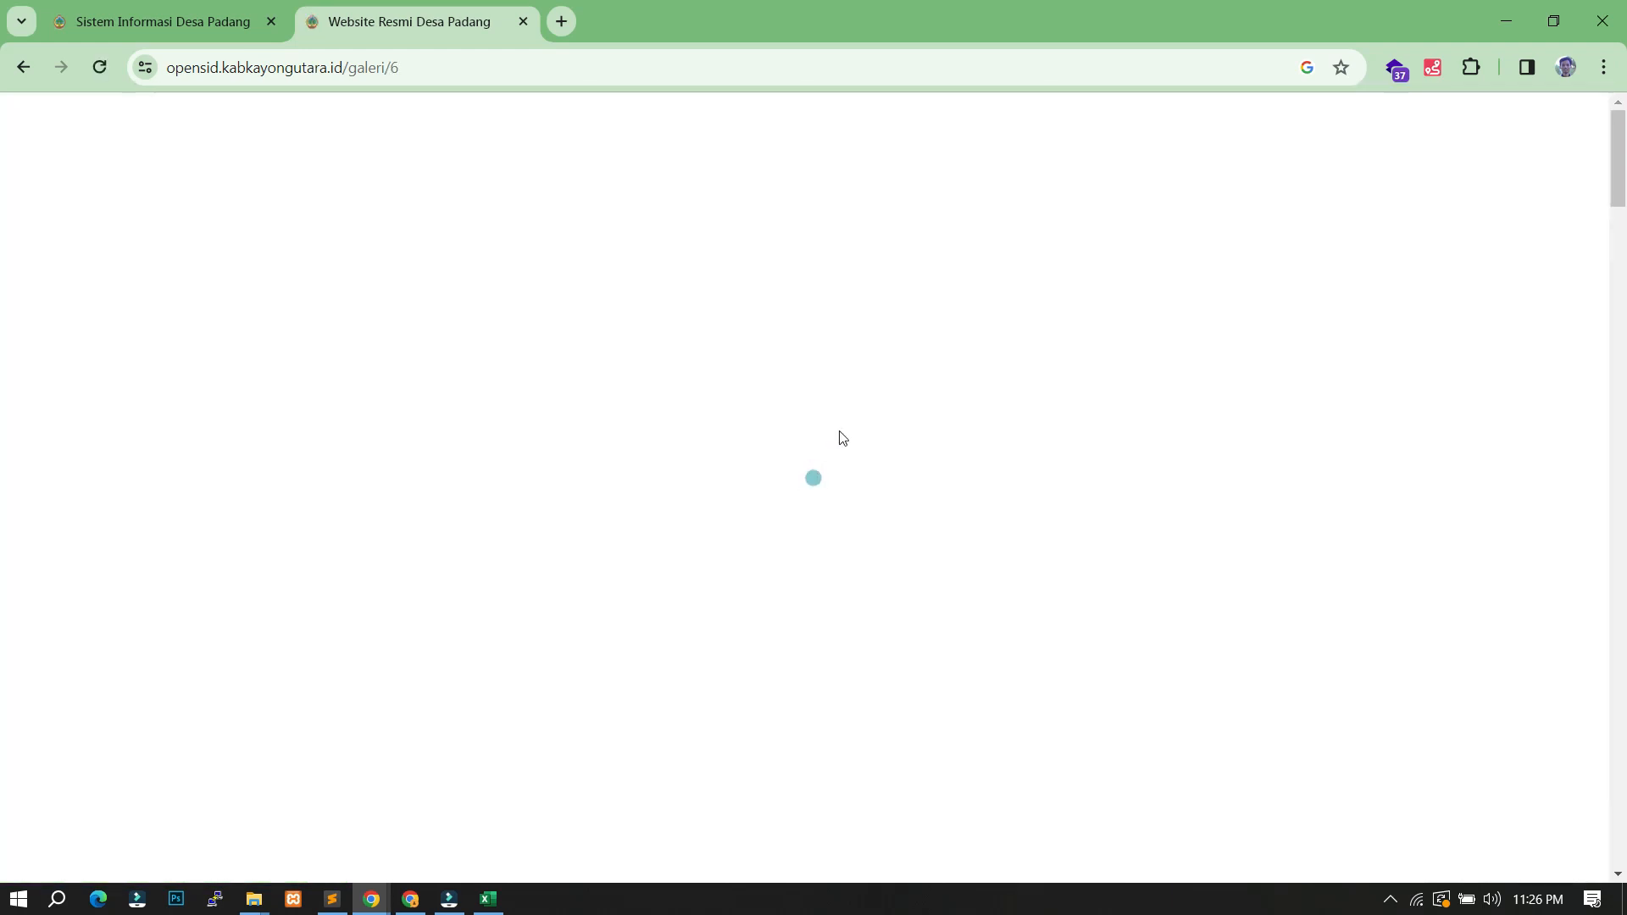
scroll(585, 690, "down", 2)
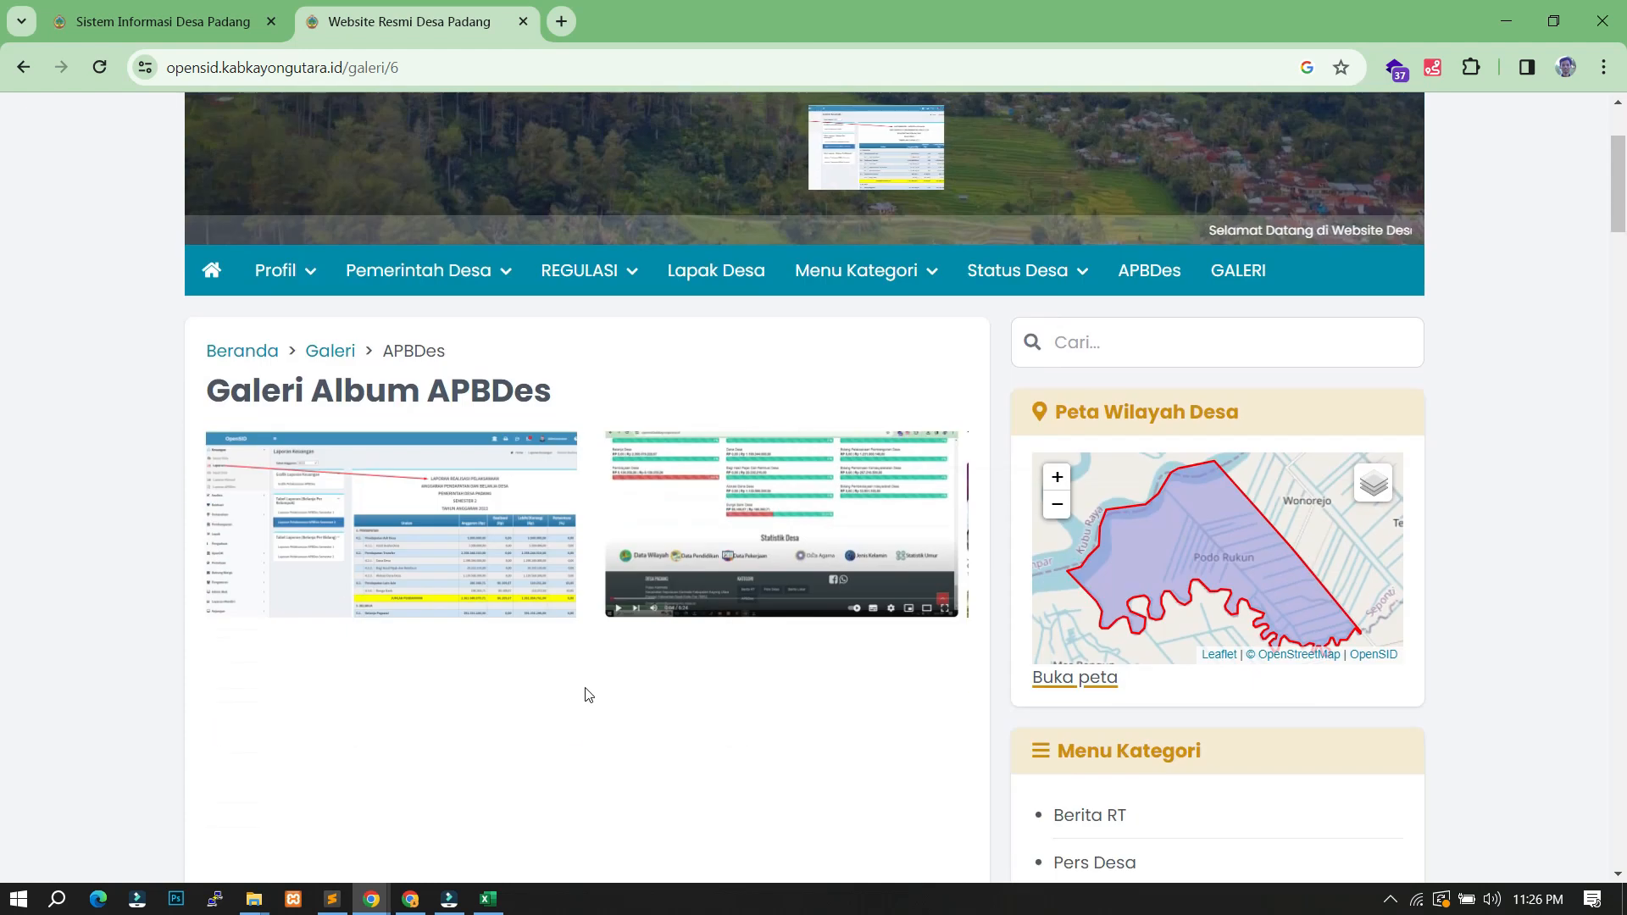
left_click(410, 514)
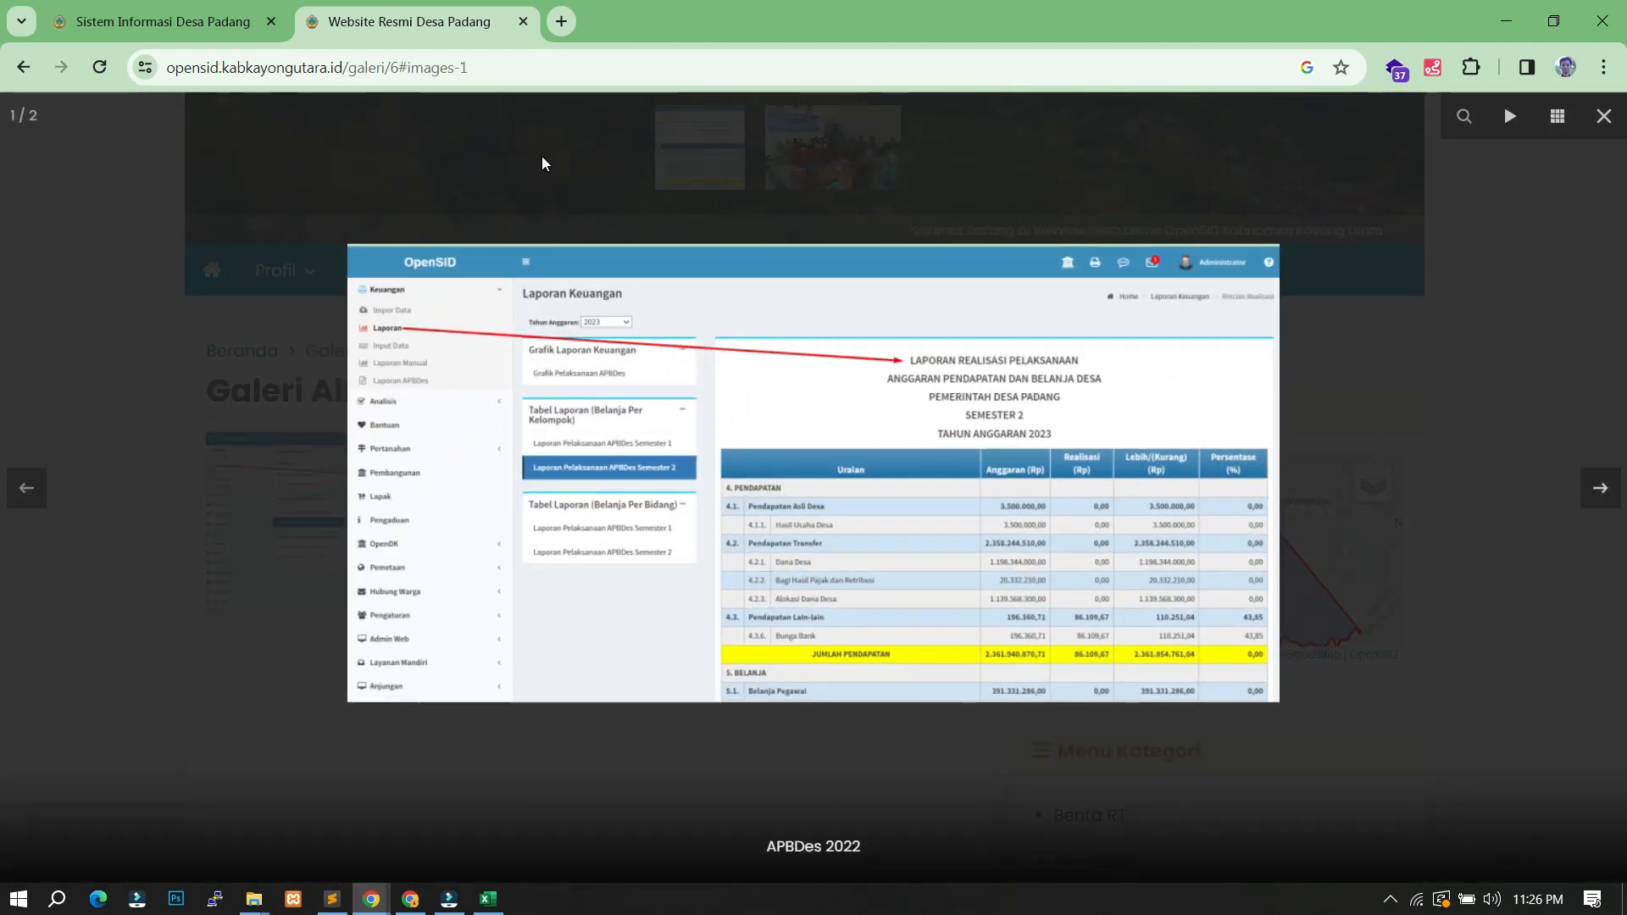
left_click(479, 68)
key("ctrl+c")
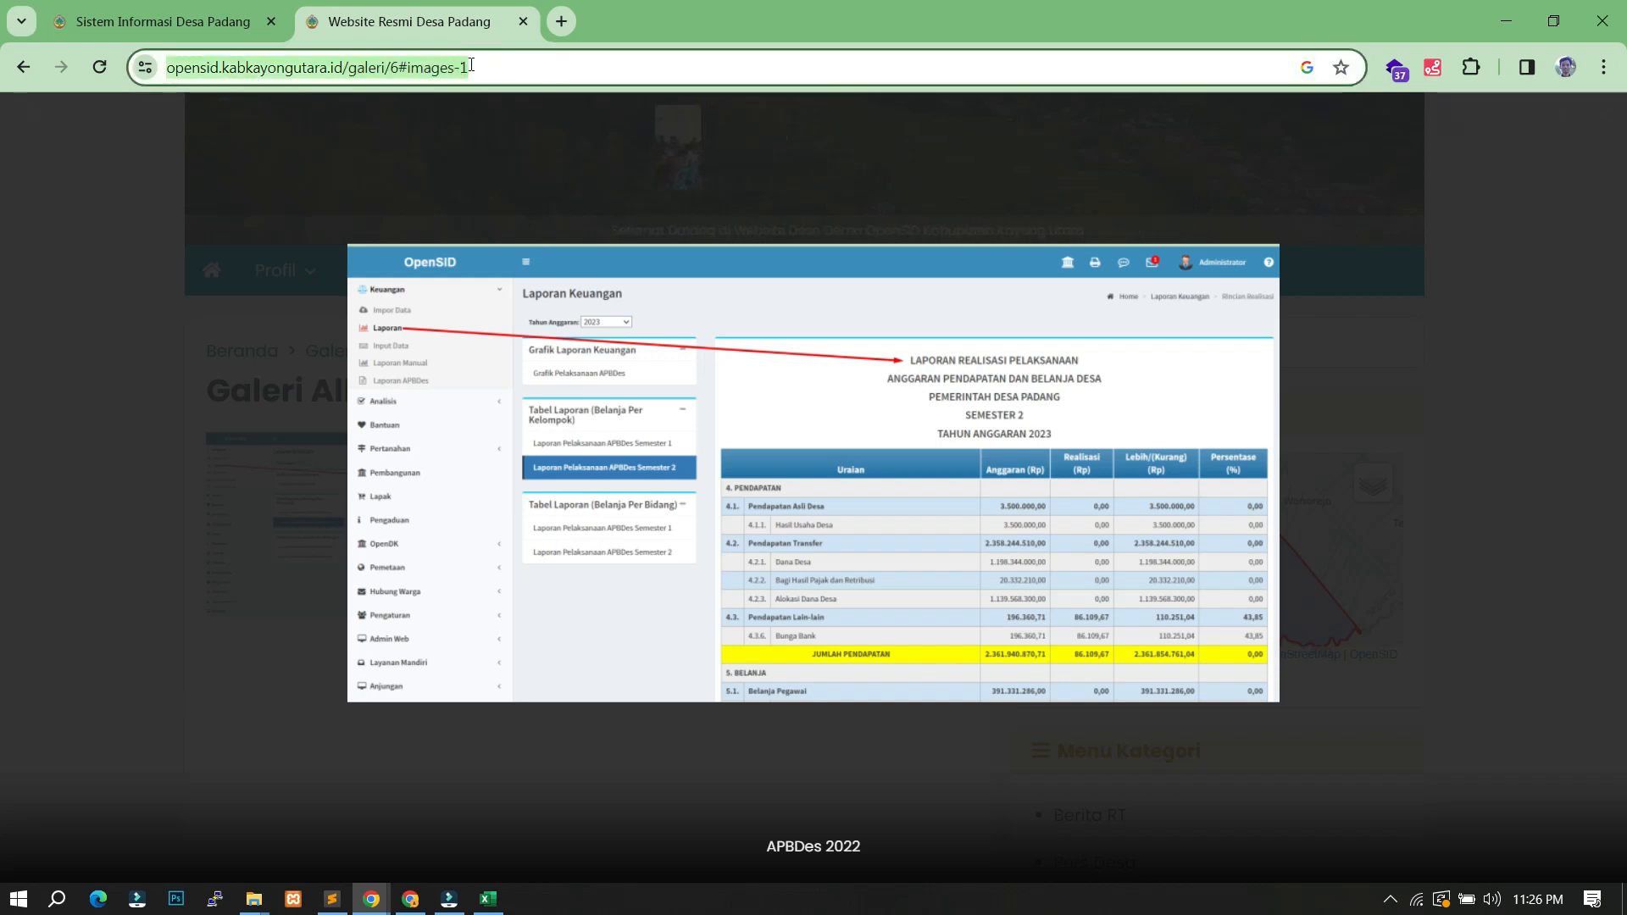
left_click(161, 21)
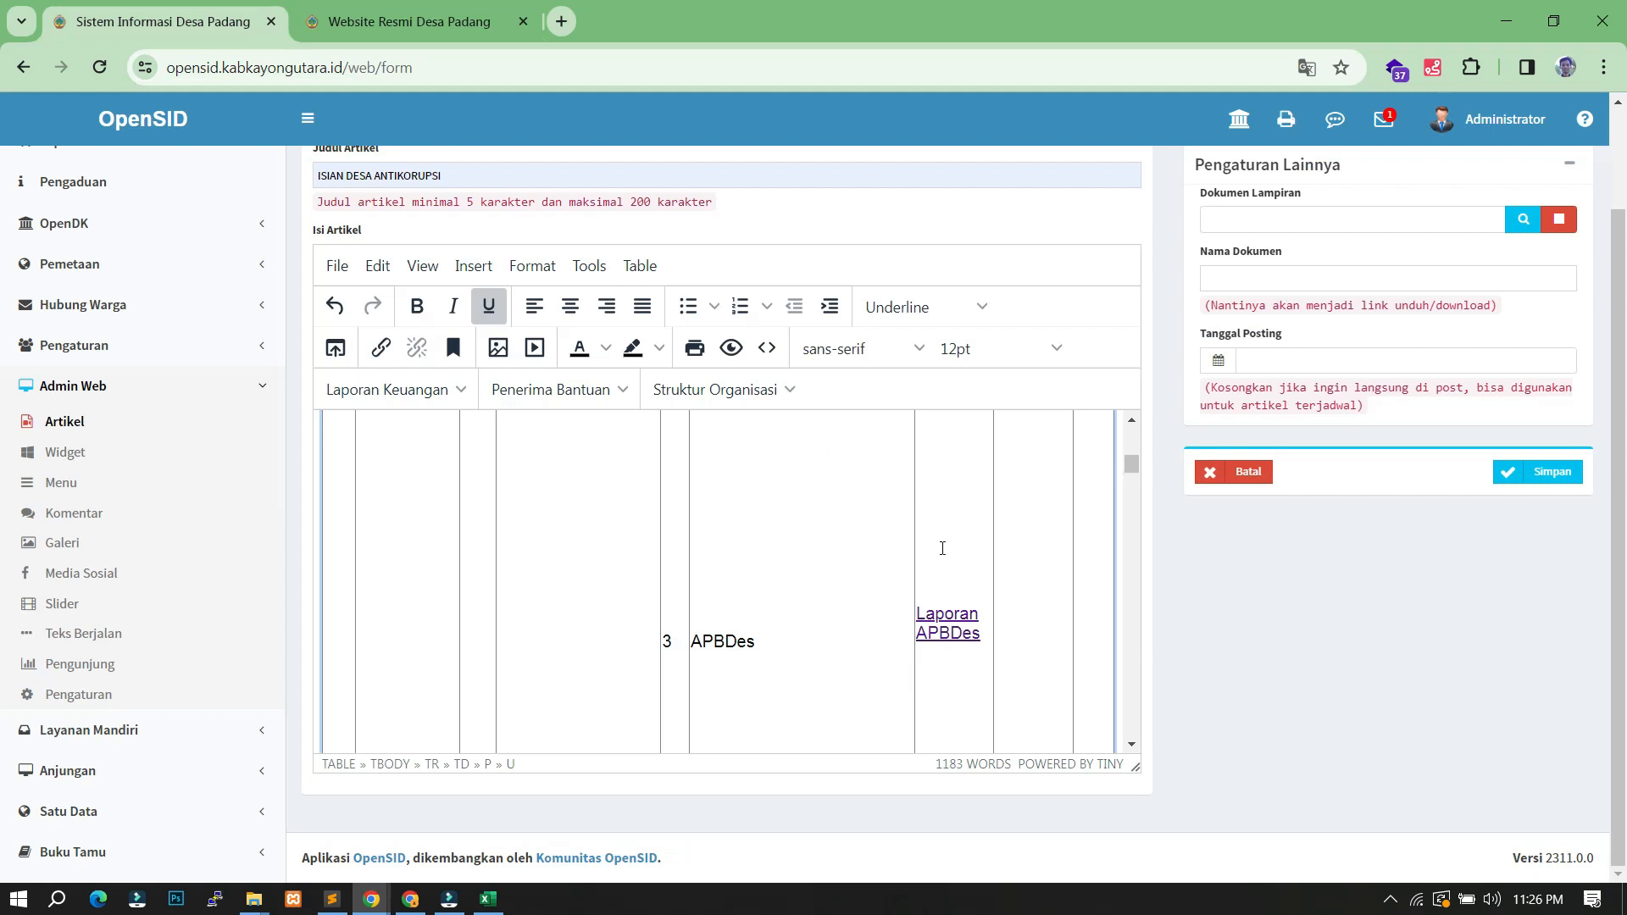
- Add a 'Foto APBDes' link to the gallery photo below Laporan APBDes, opening in a new window
left_click(945, 680)
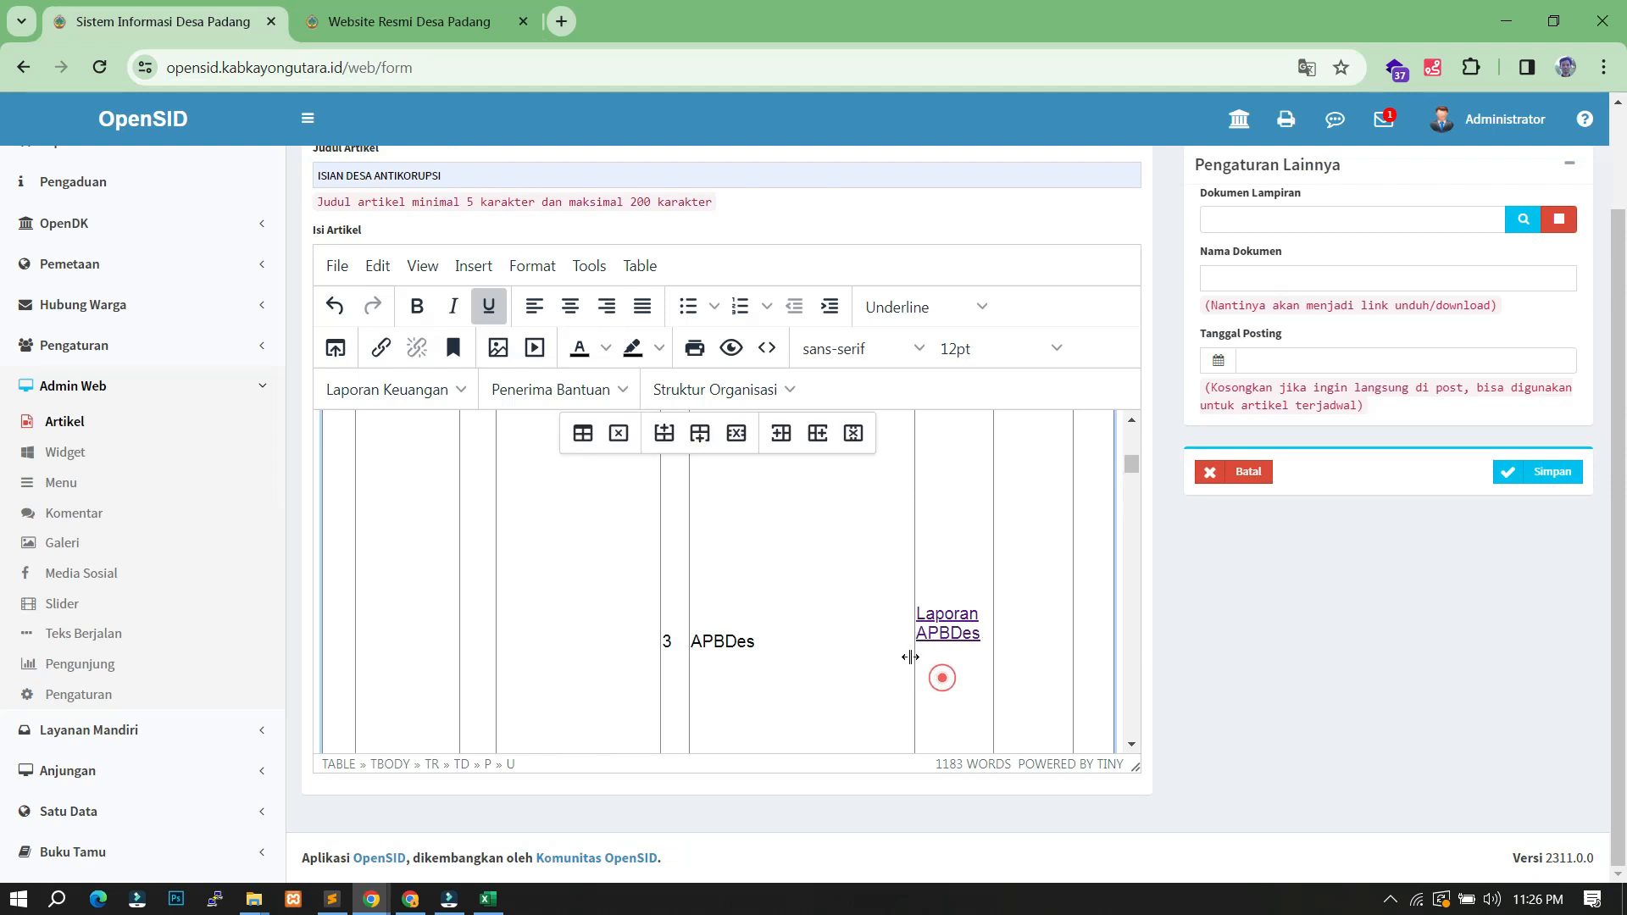
left_click(383, 349)
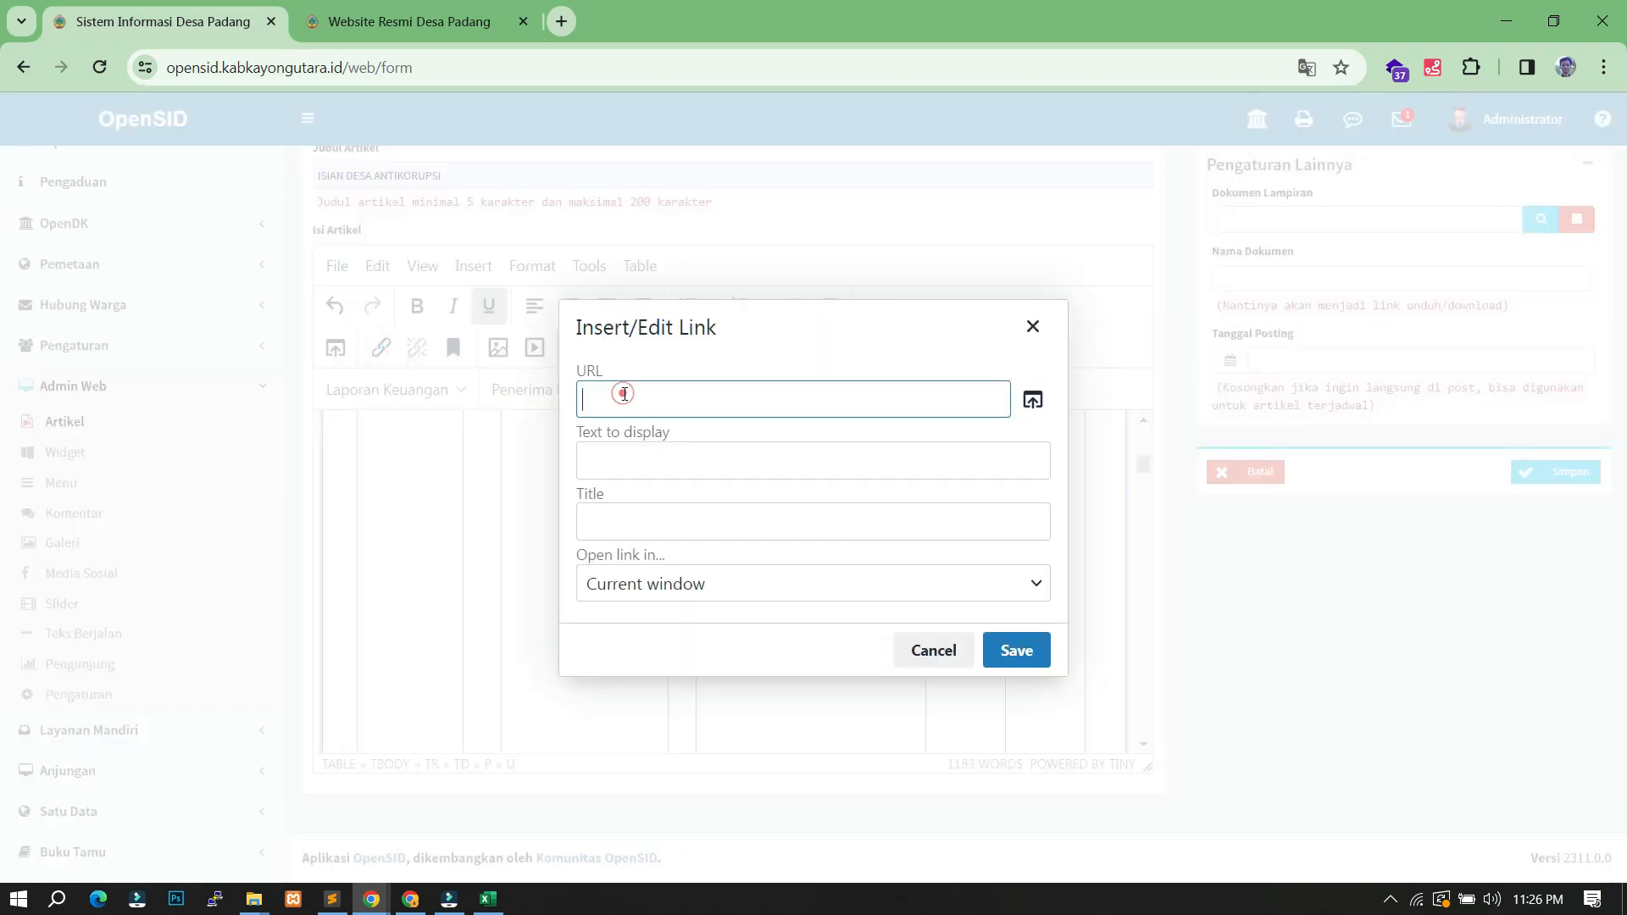
key("ctrl+v")
left_click(806, 509)
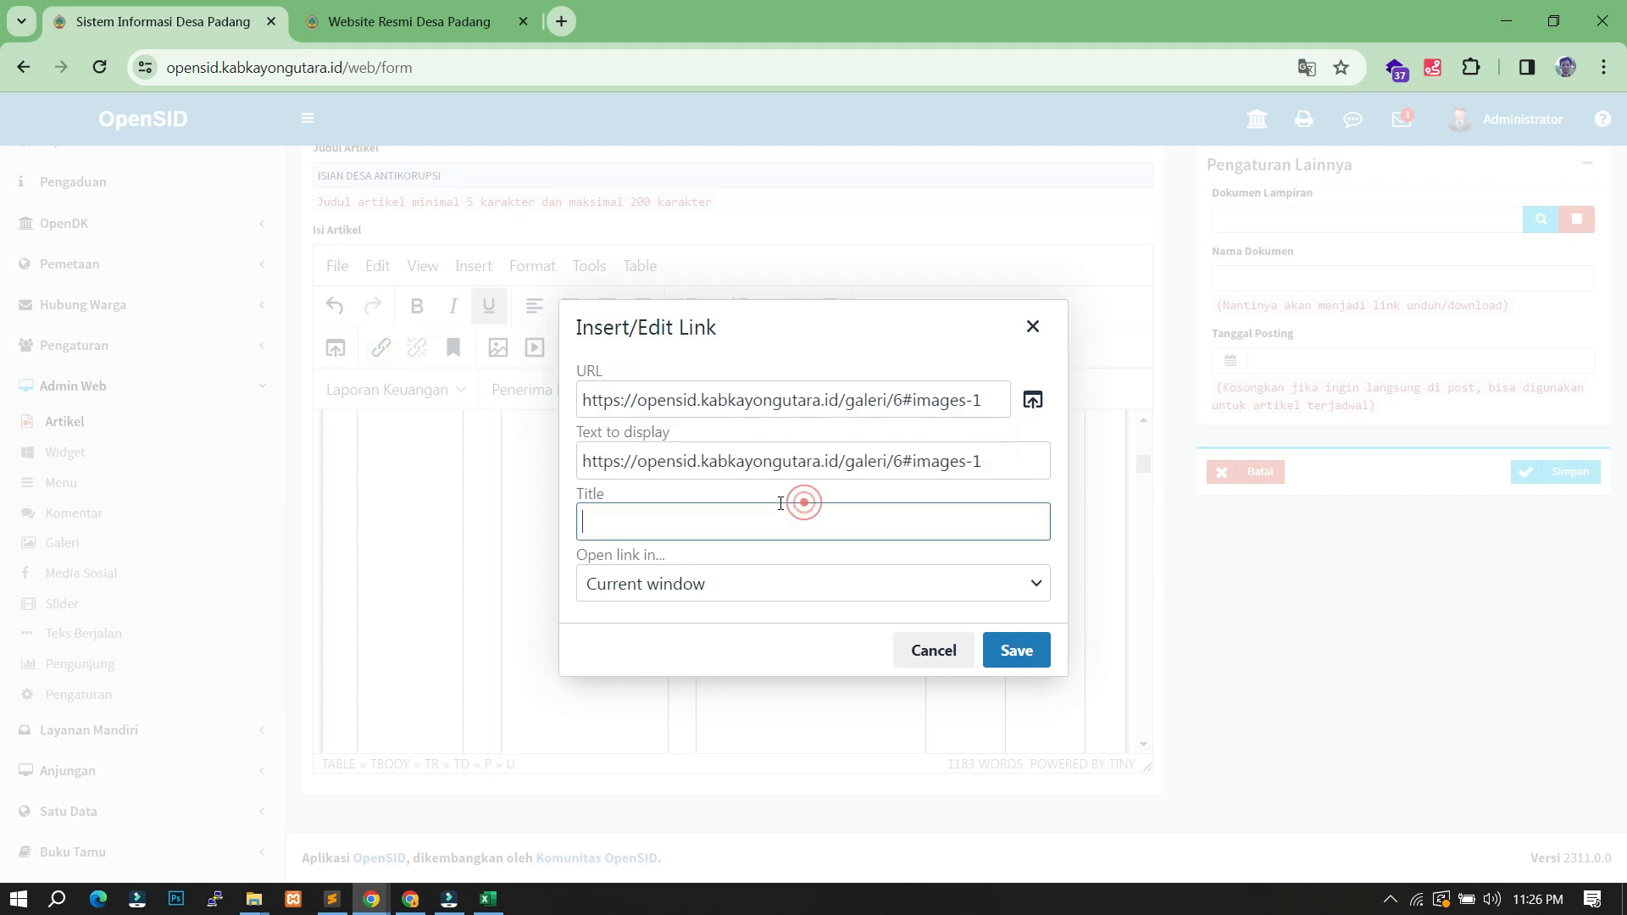
triple_click(788, 459)
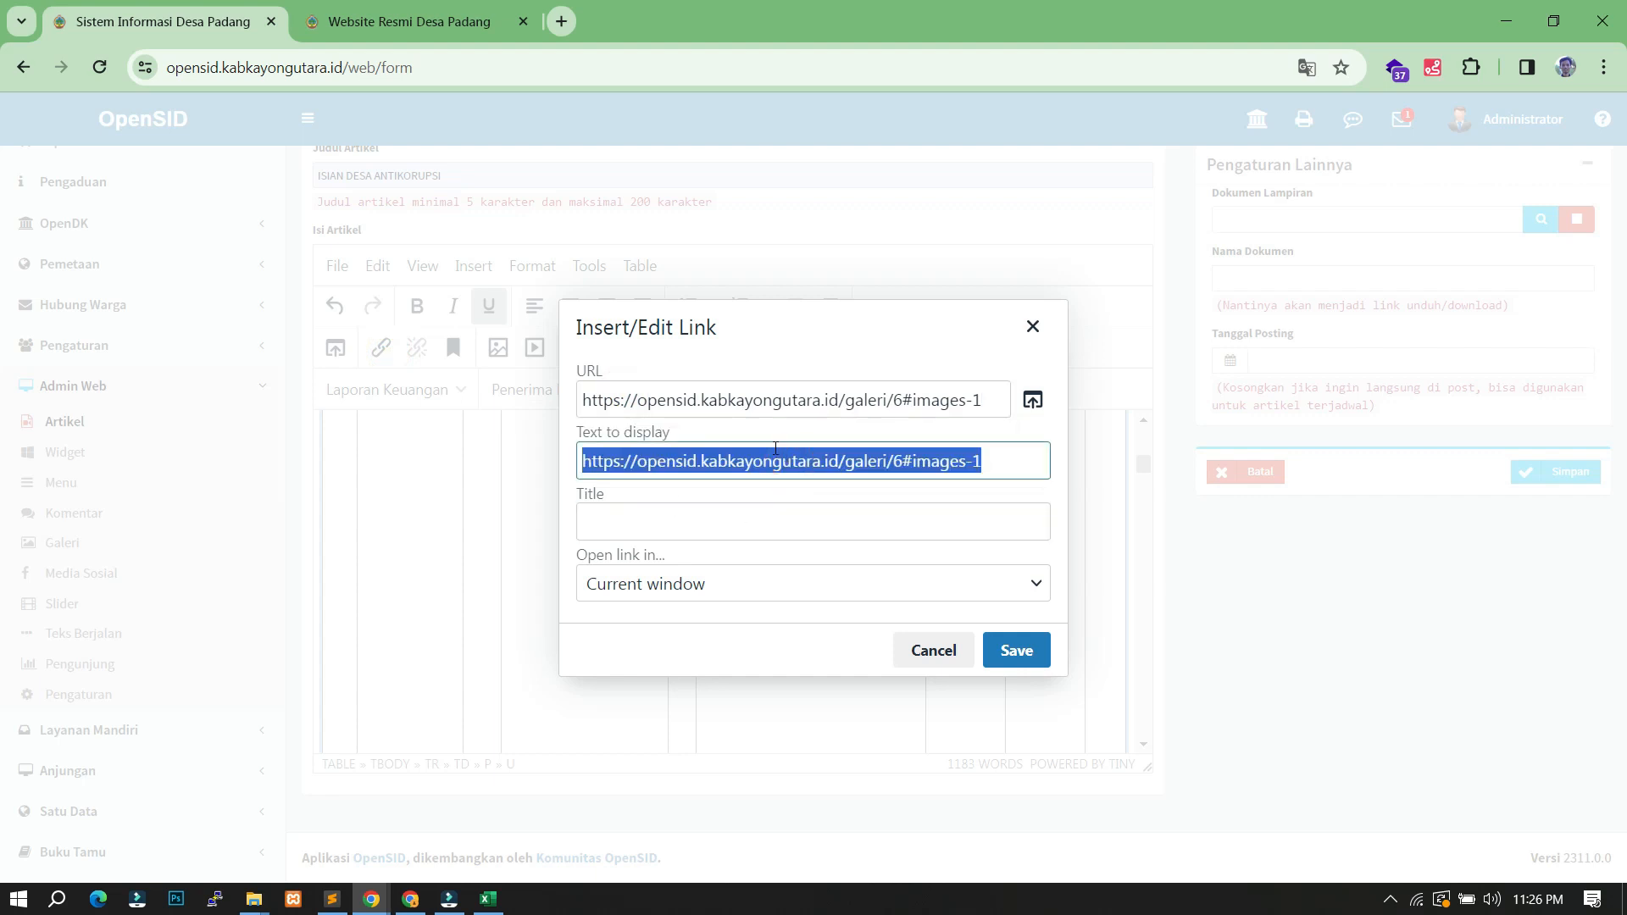
type("Foto APBDes")
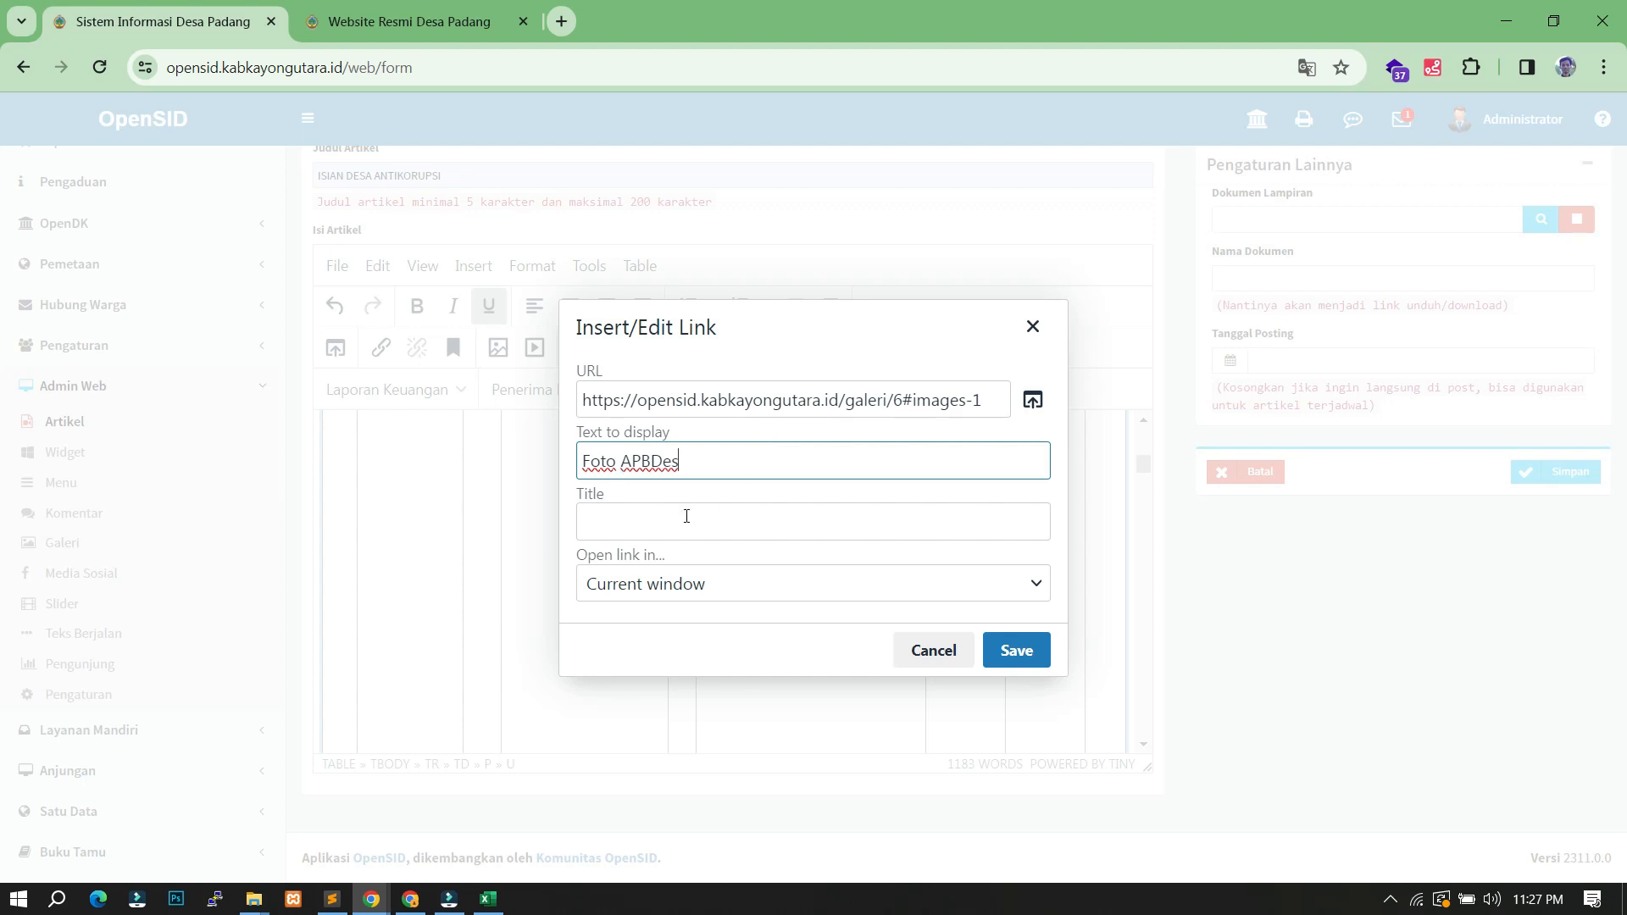
left_click(686, 516)
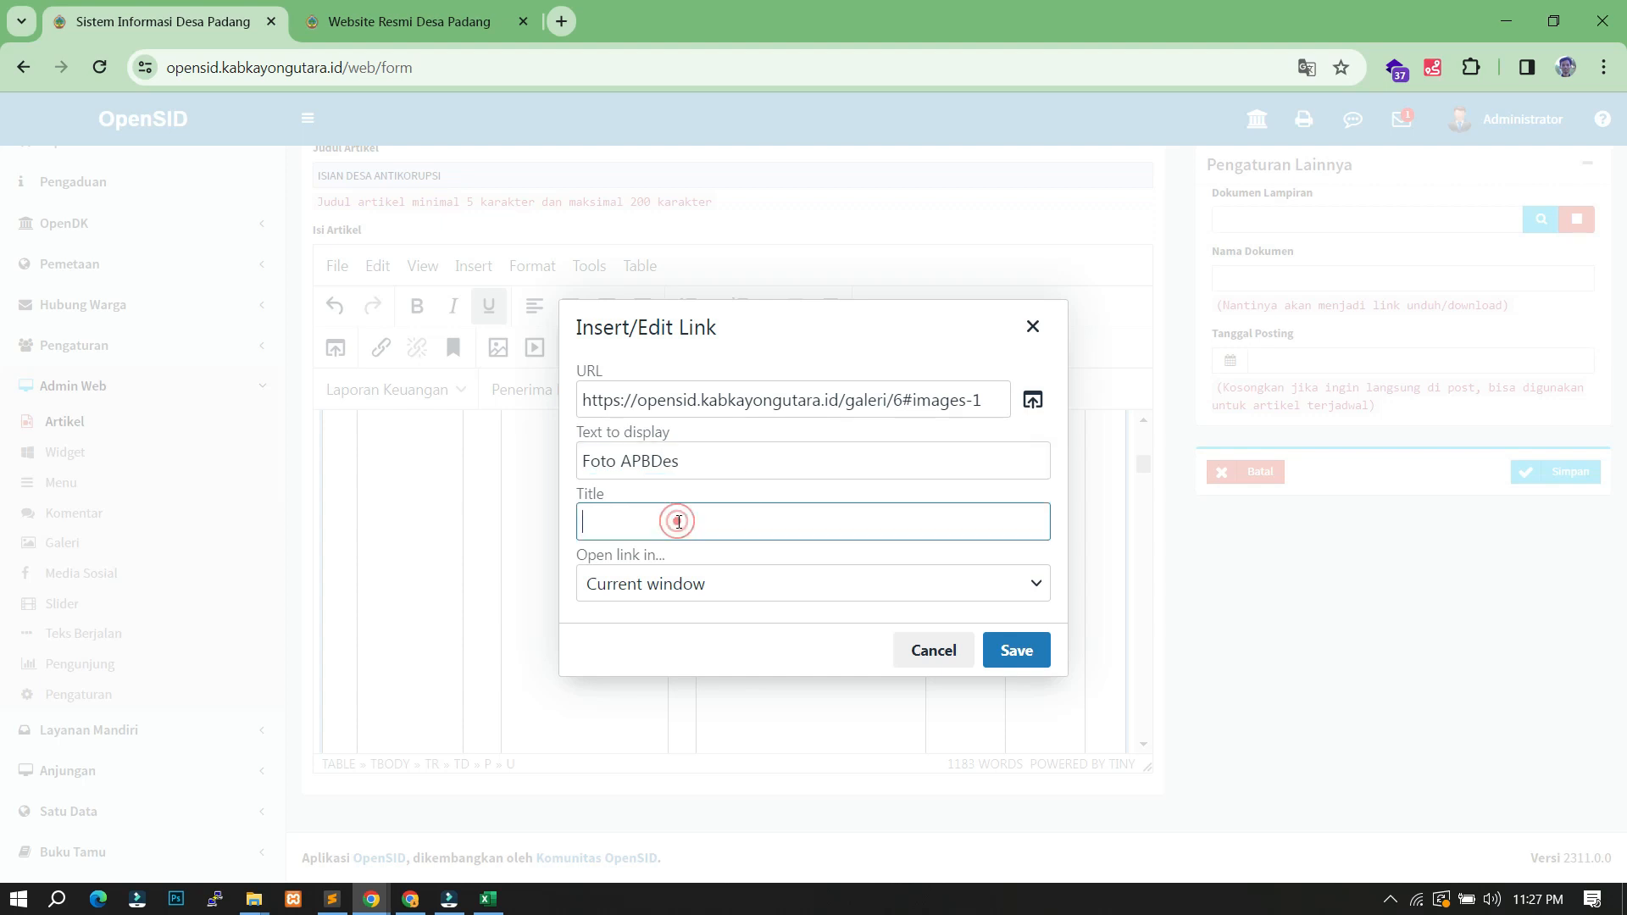
left_click(686, 593)
left_click(673, 659)
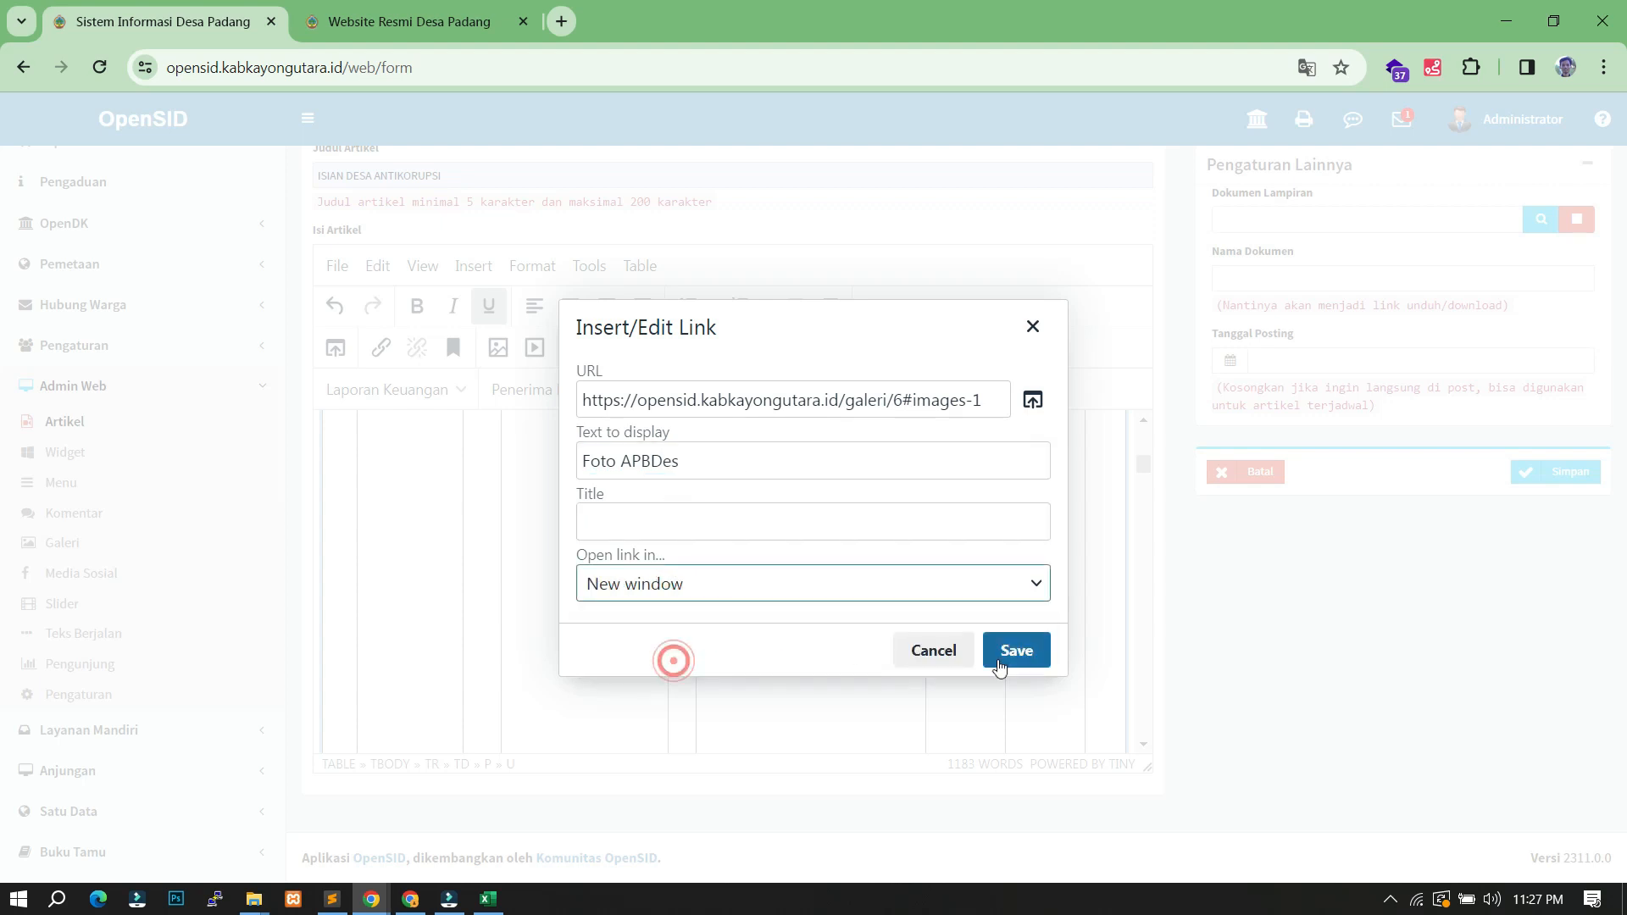
left_click(1017, 657)
scroll(946, 598, "up", 3)
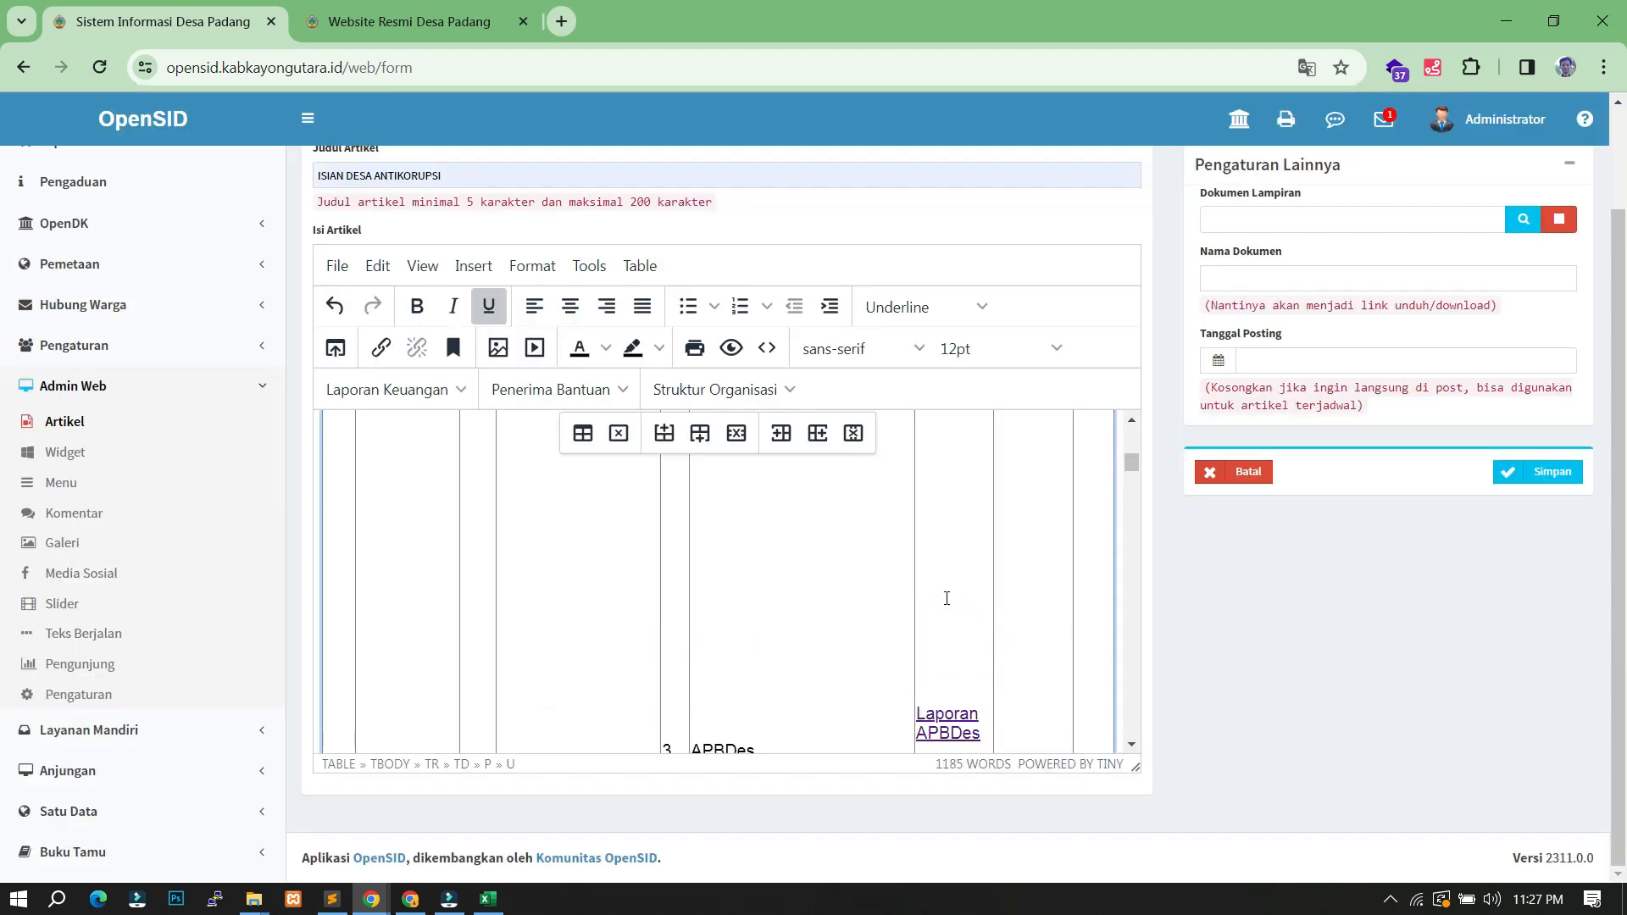
scroll(963, 594, "down", 4)
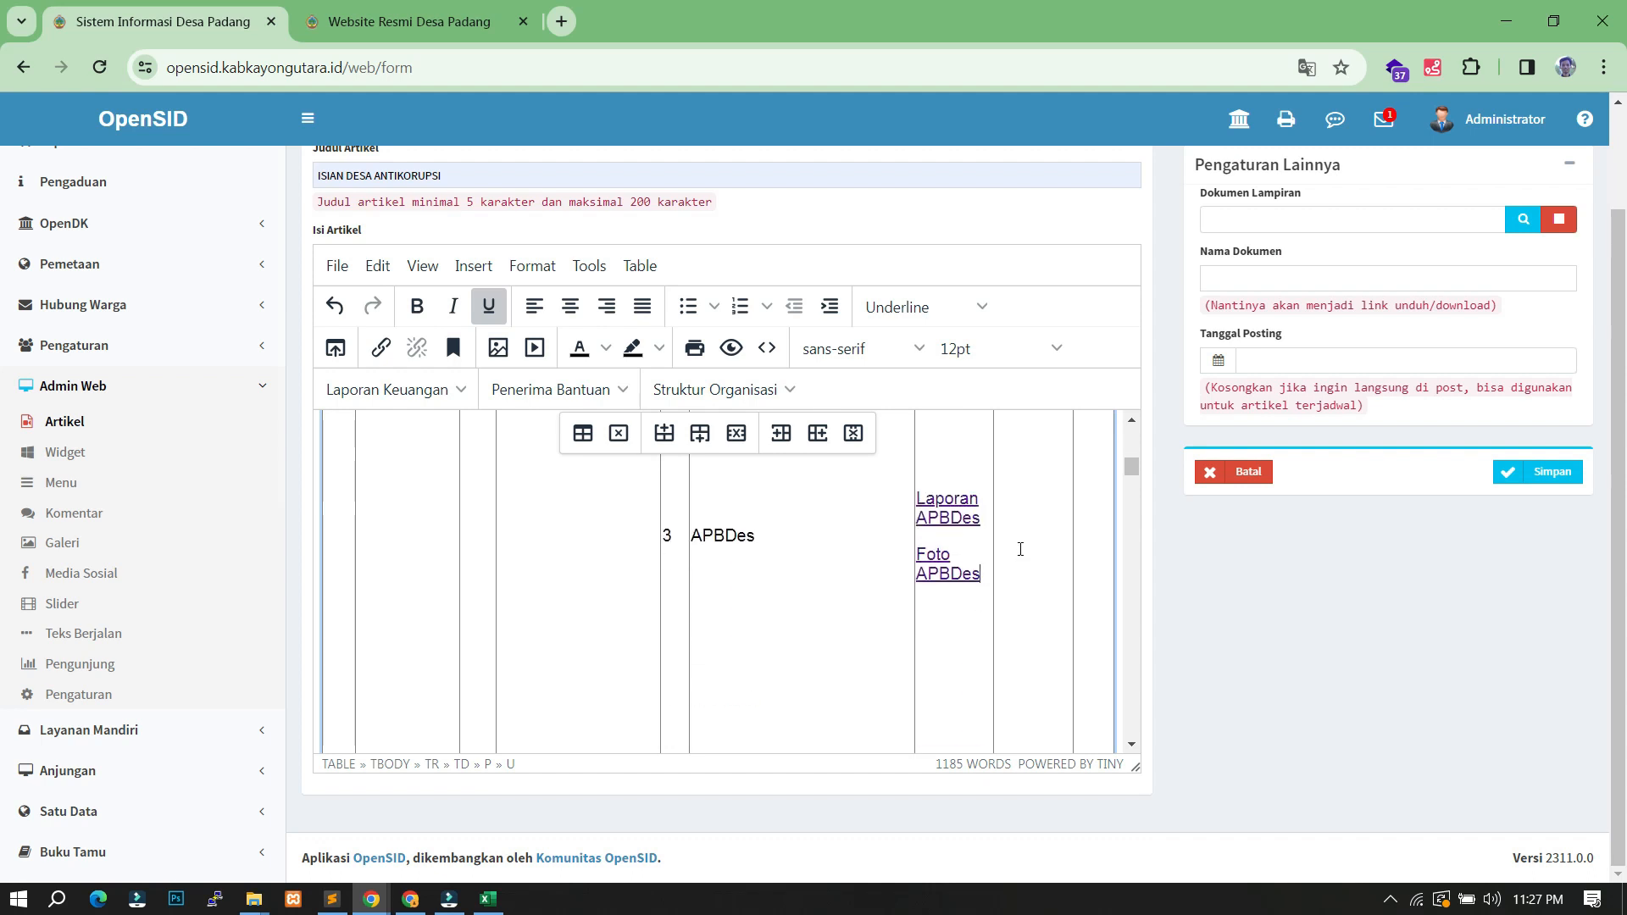
left_click(1021, 507)
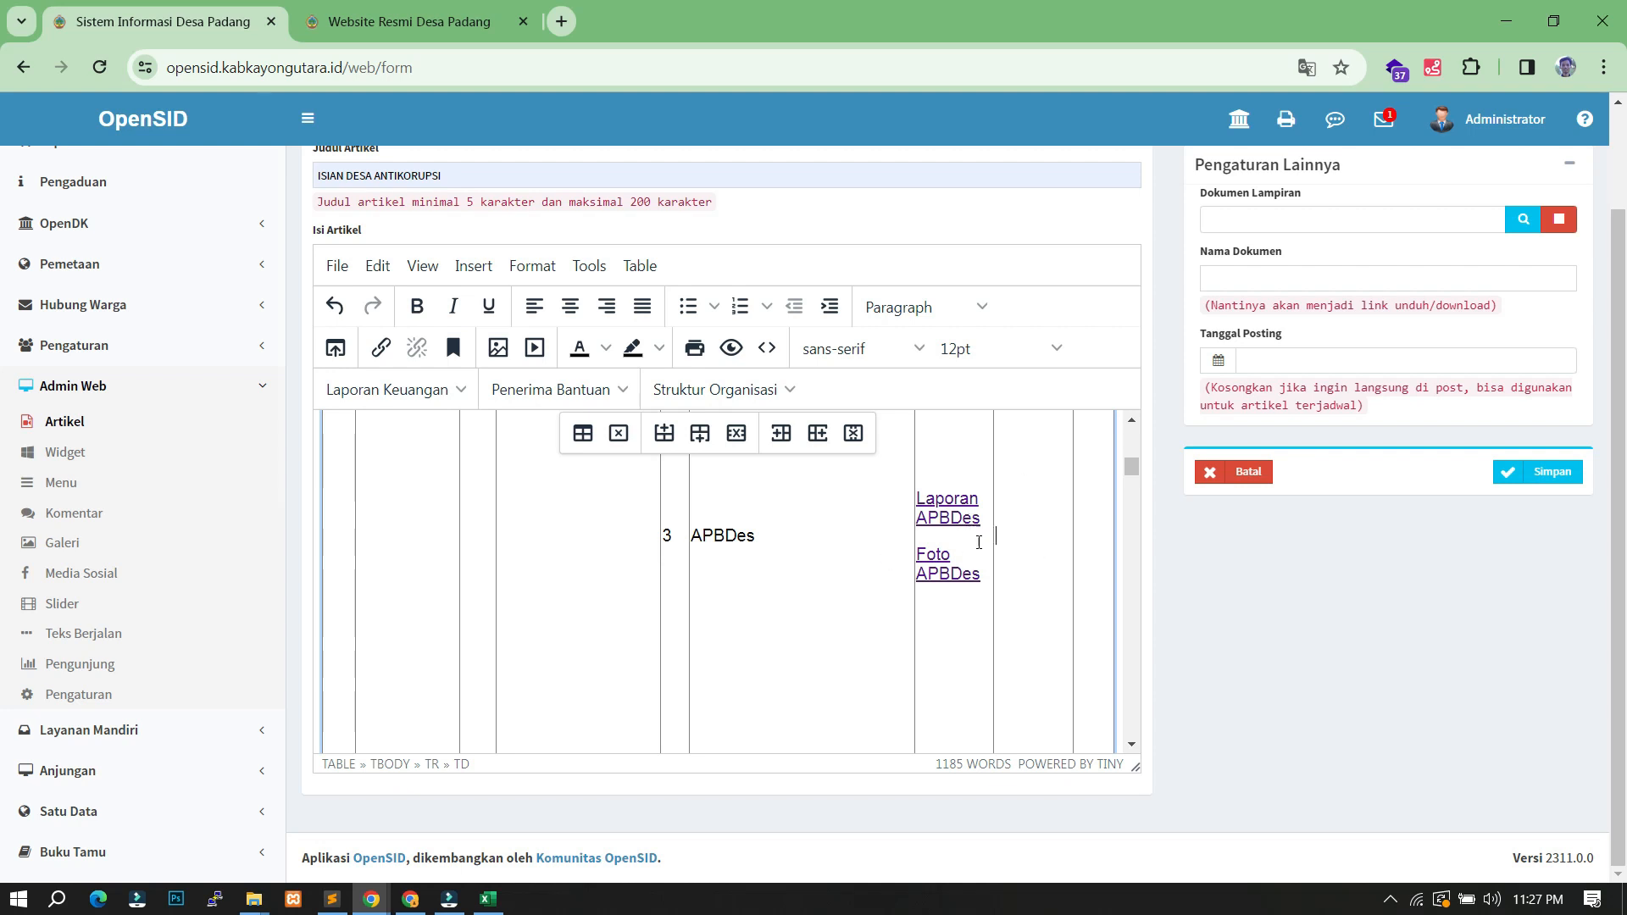
- Save the ISIAN DESA ANTIKORUPSI article with Simpan, then go to website menu management
scroll(991, 584, "down", 3)
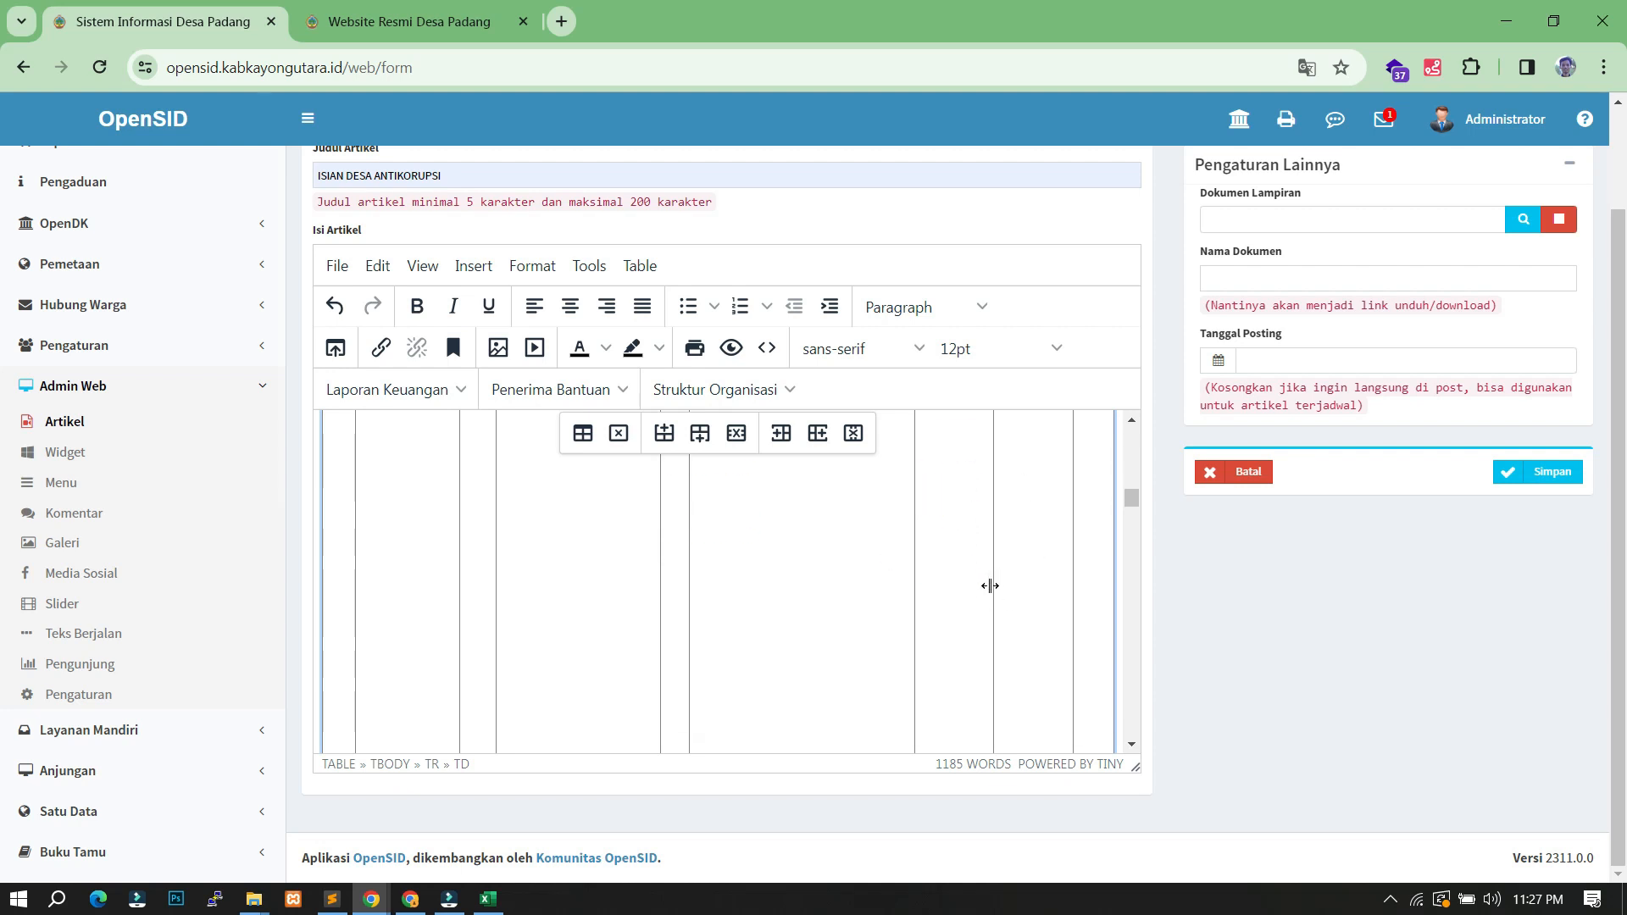
scroll(618, 623, "up", 4)
scroll(930, 530, "down", 3)
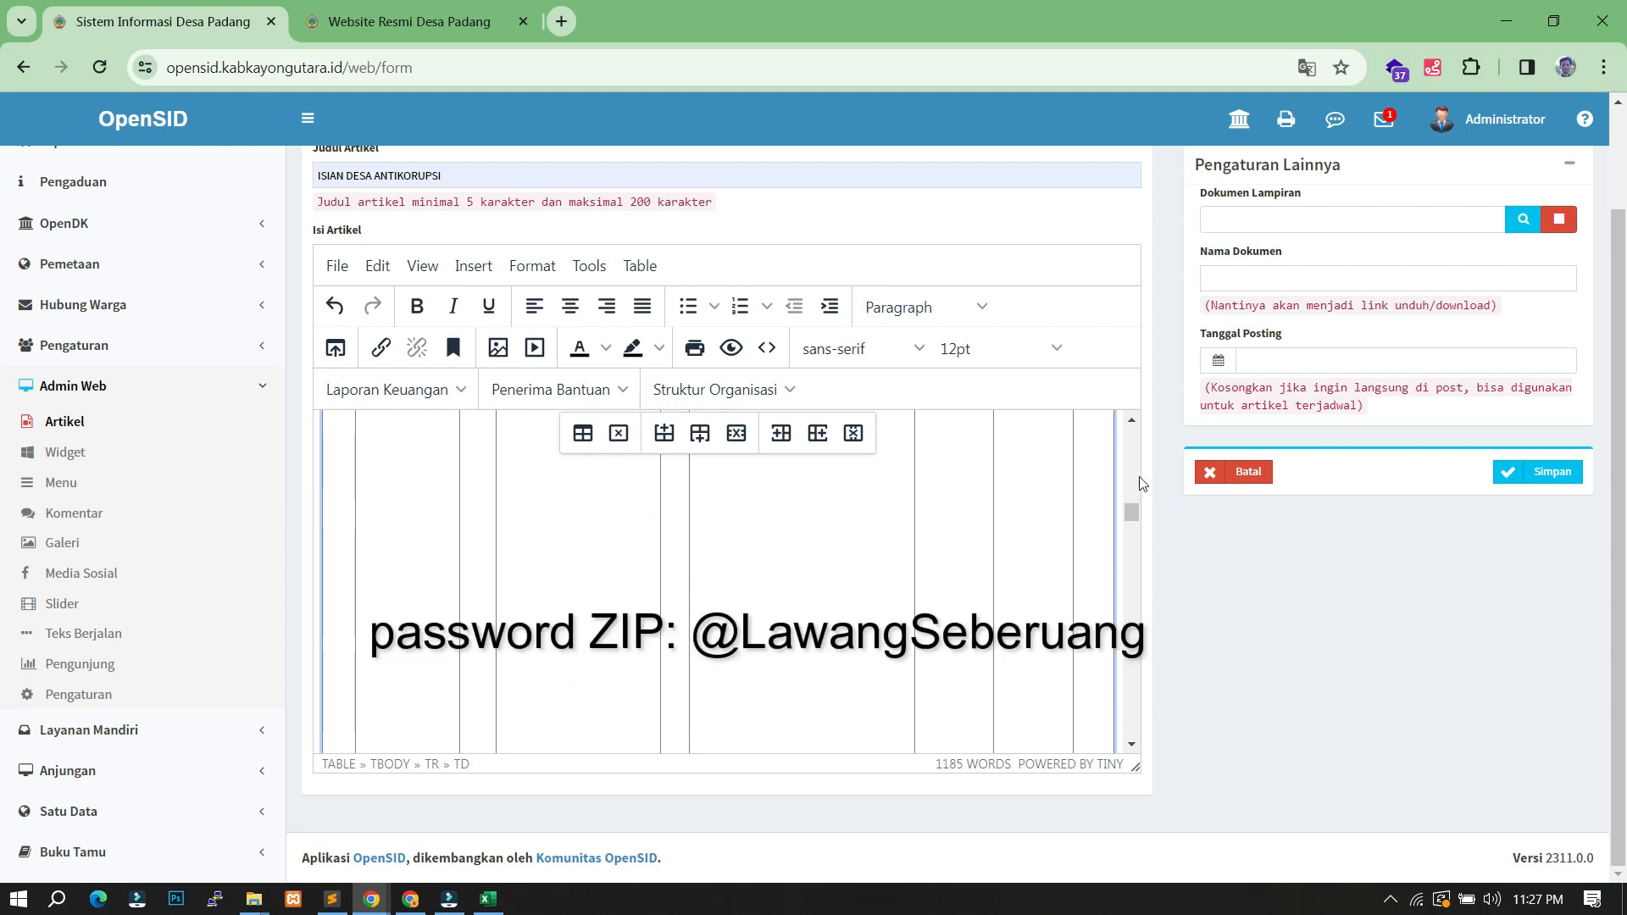
scroll(804, 483, "up", 3)
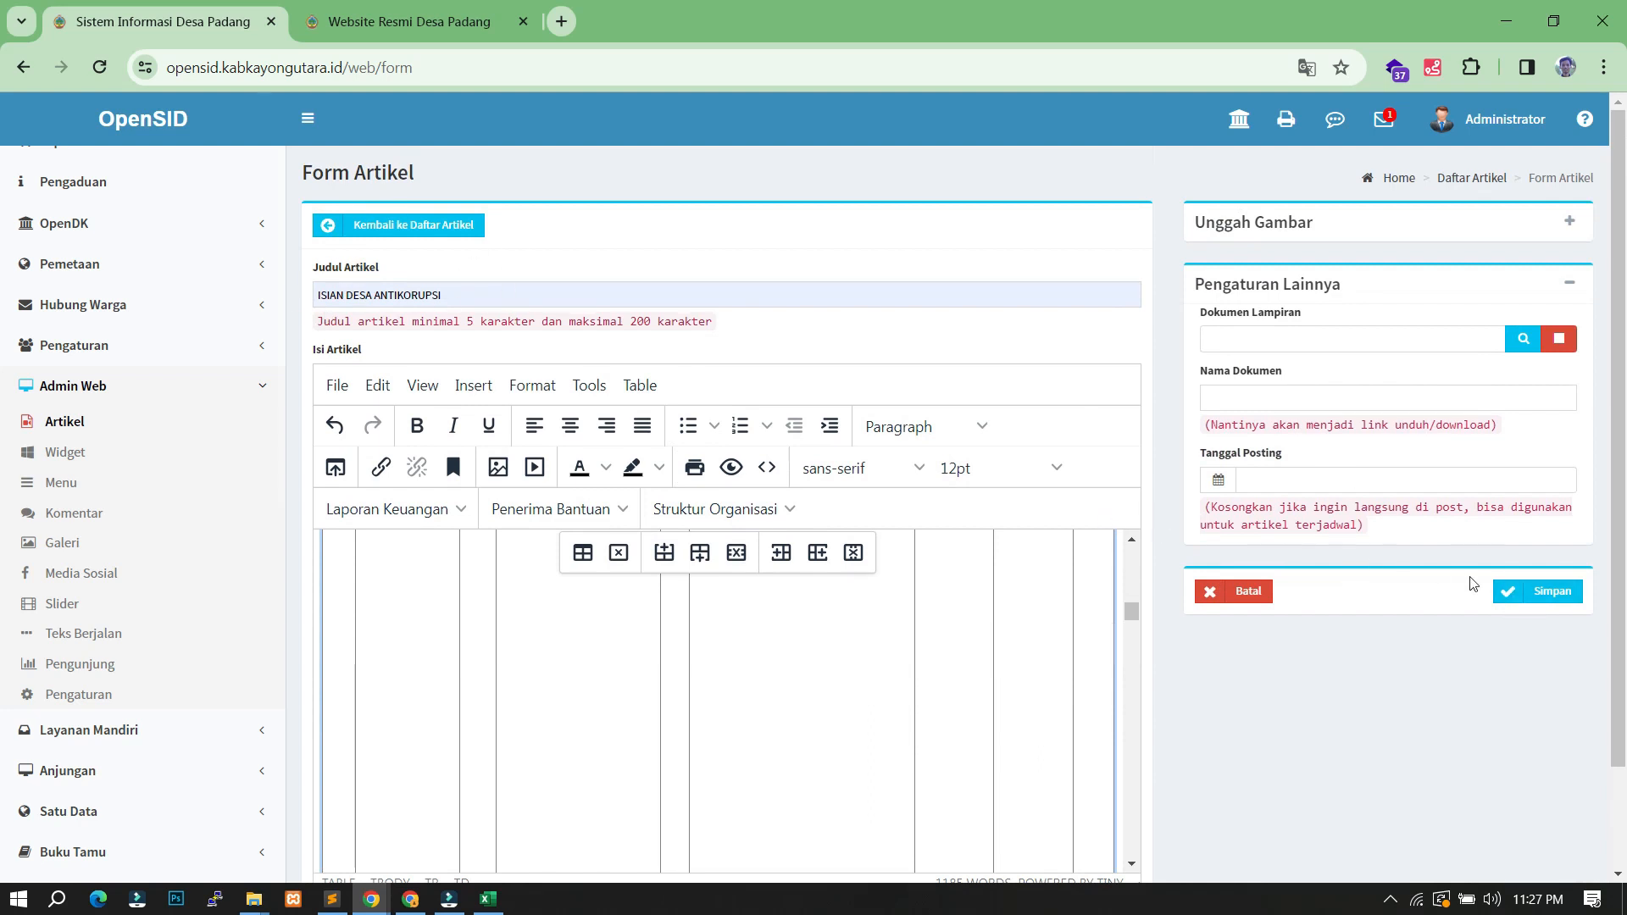
left_click(1535, 603)
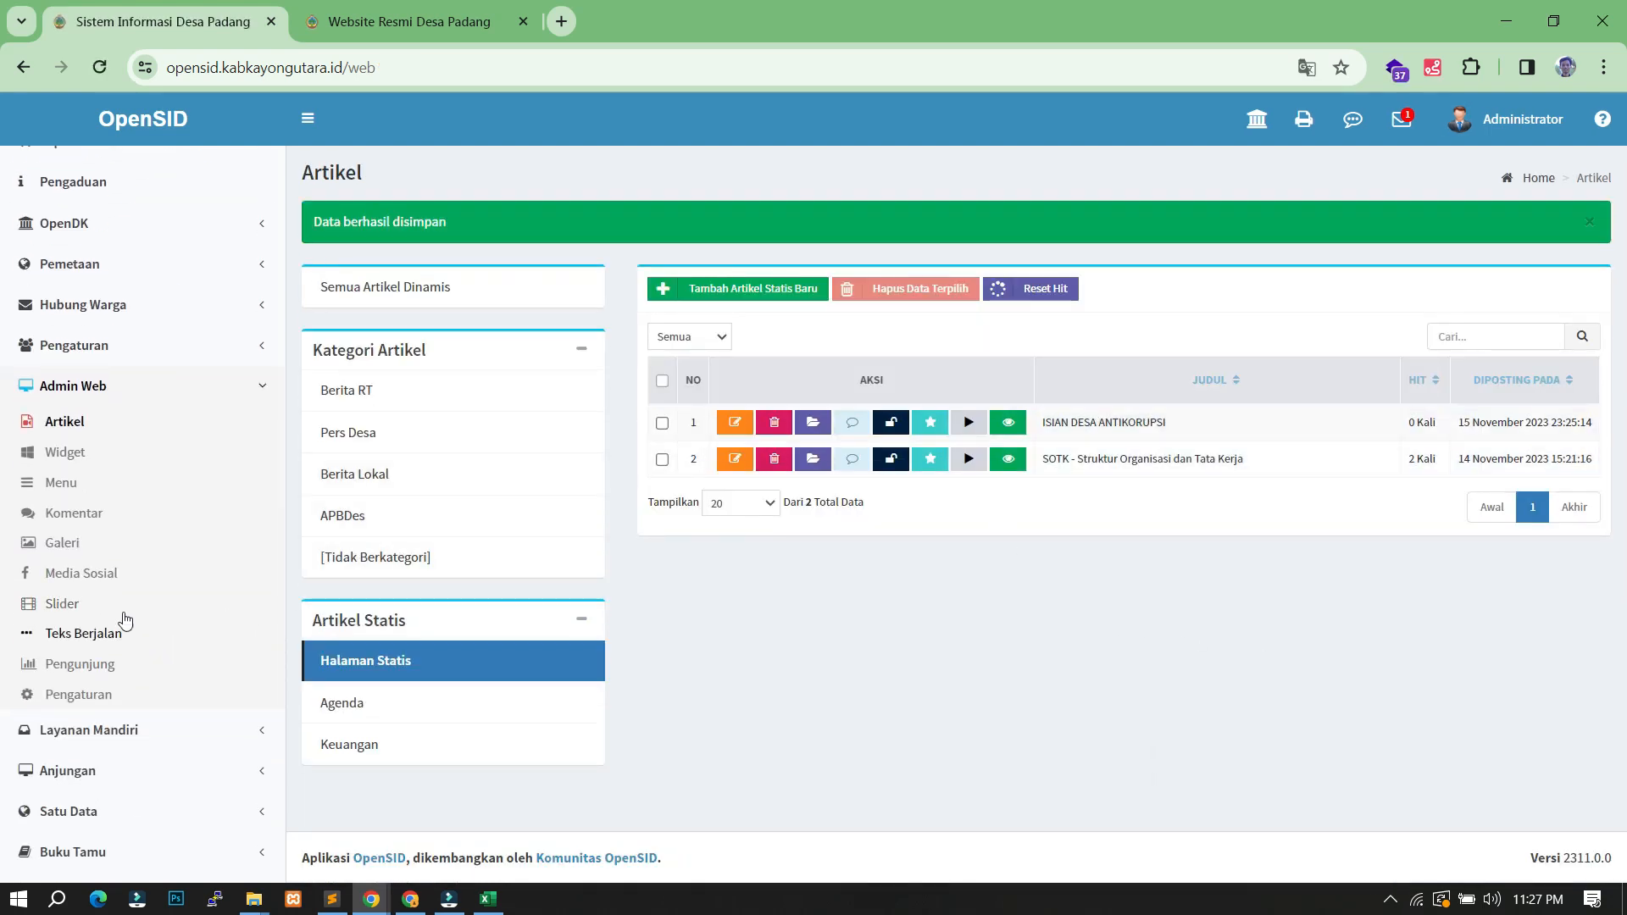
left_click(70, 489)
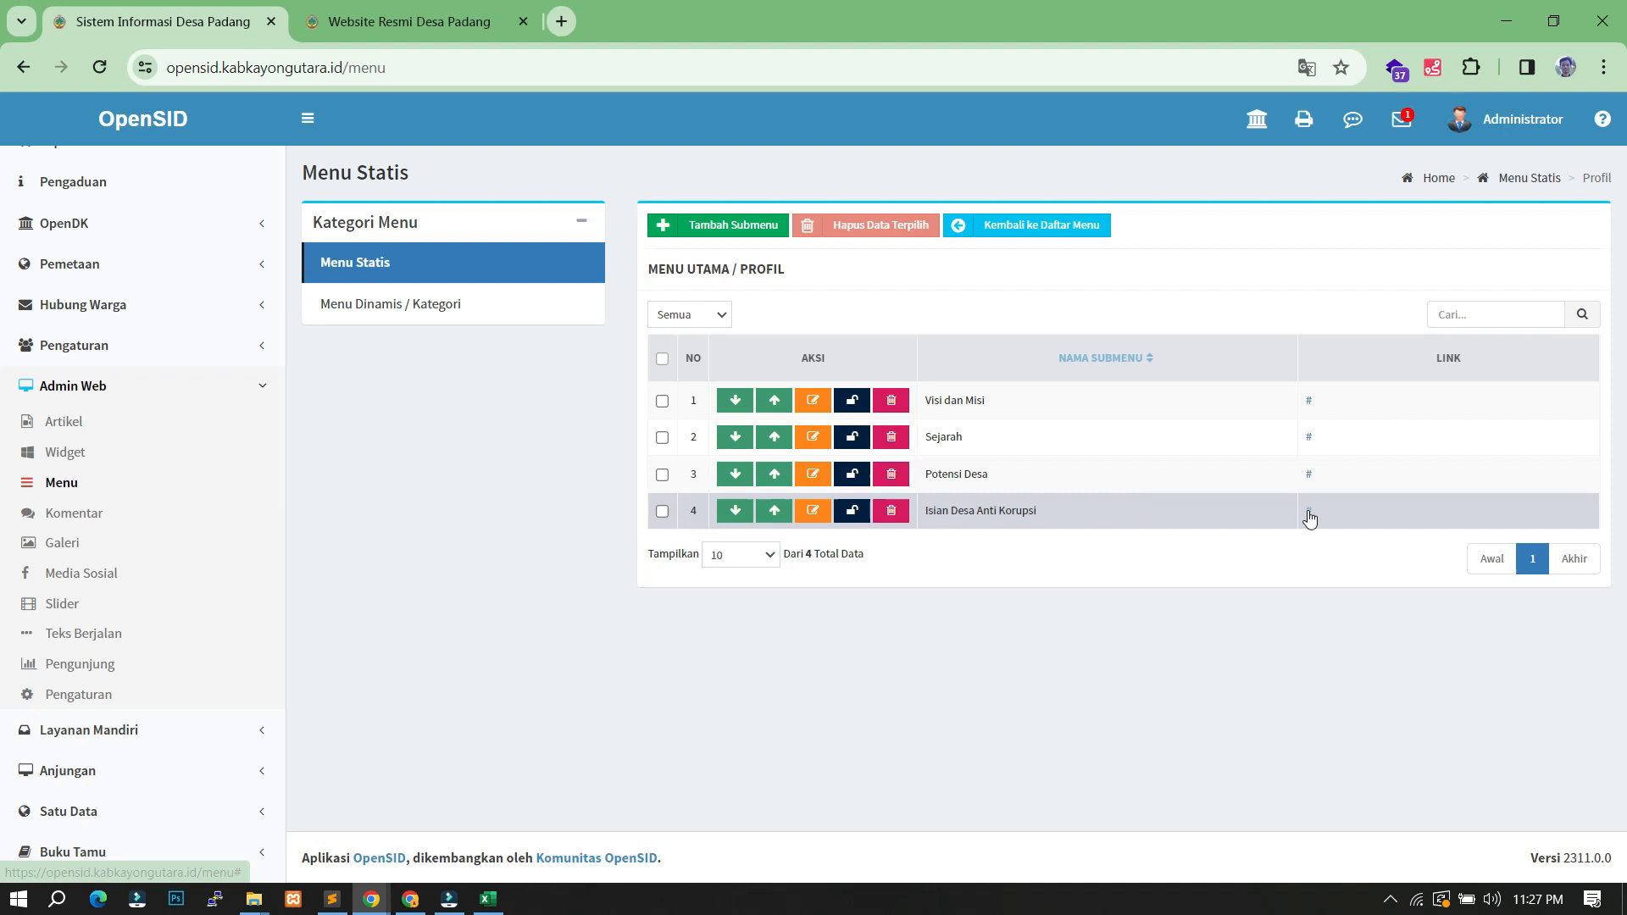
- Set the Isian Desa Anti Korupsi submenu's link type to Artikel Statis, target ISIAN DESA ANTIKORUPSI, and save
left_click(816, 512)
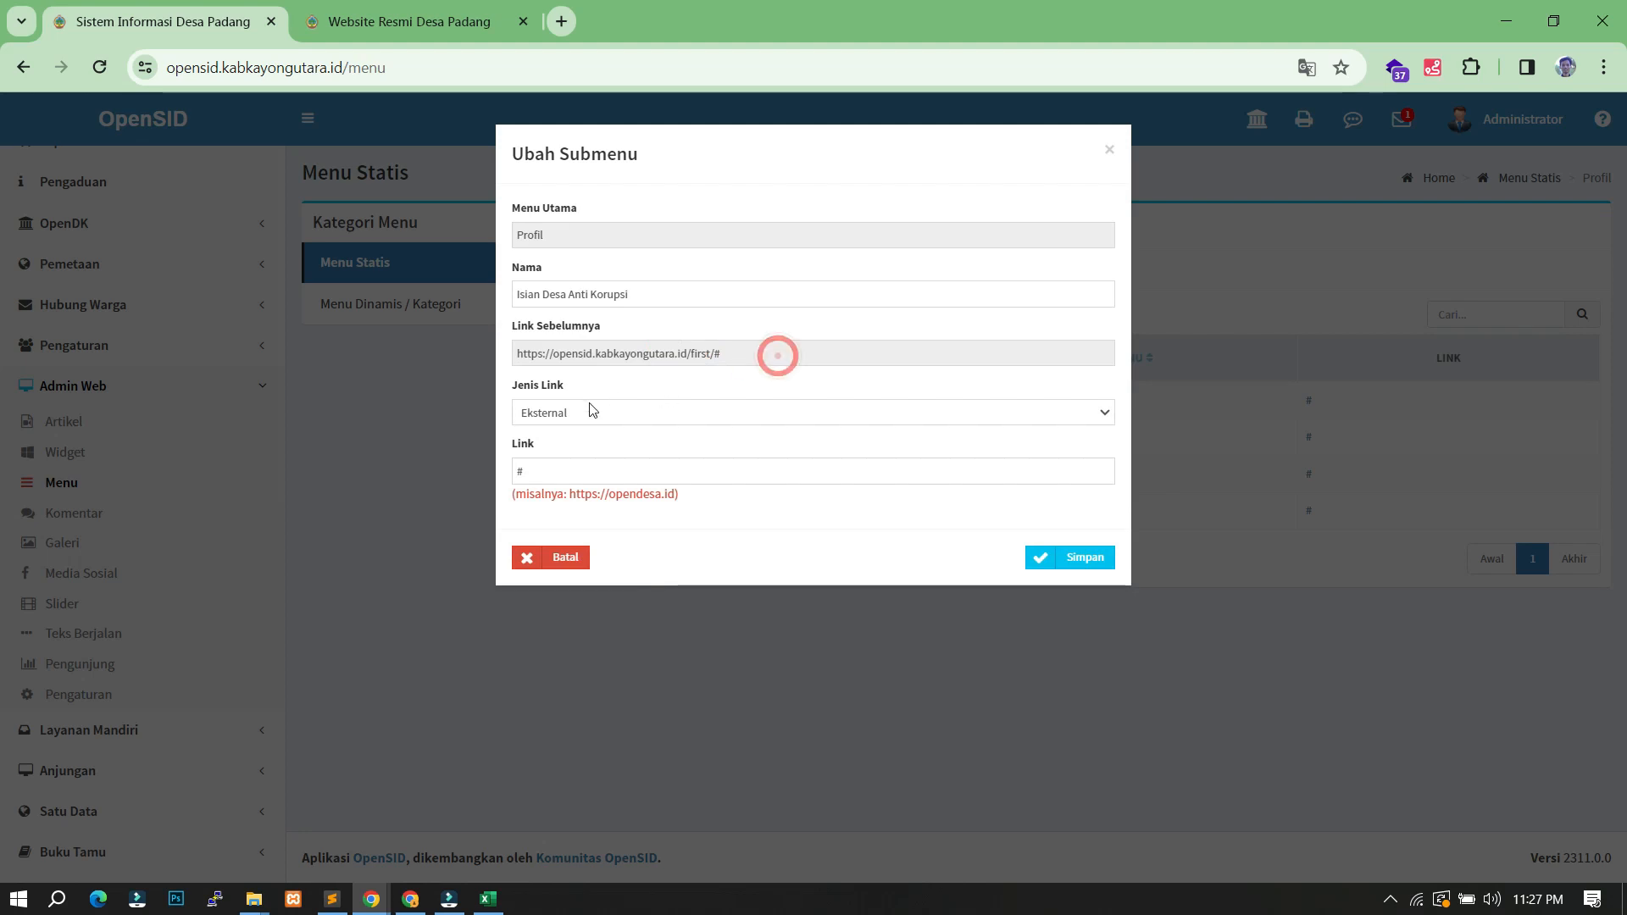
left_click(618, 414)
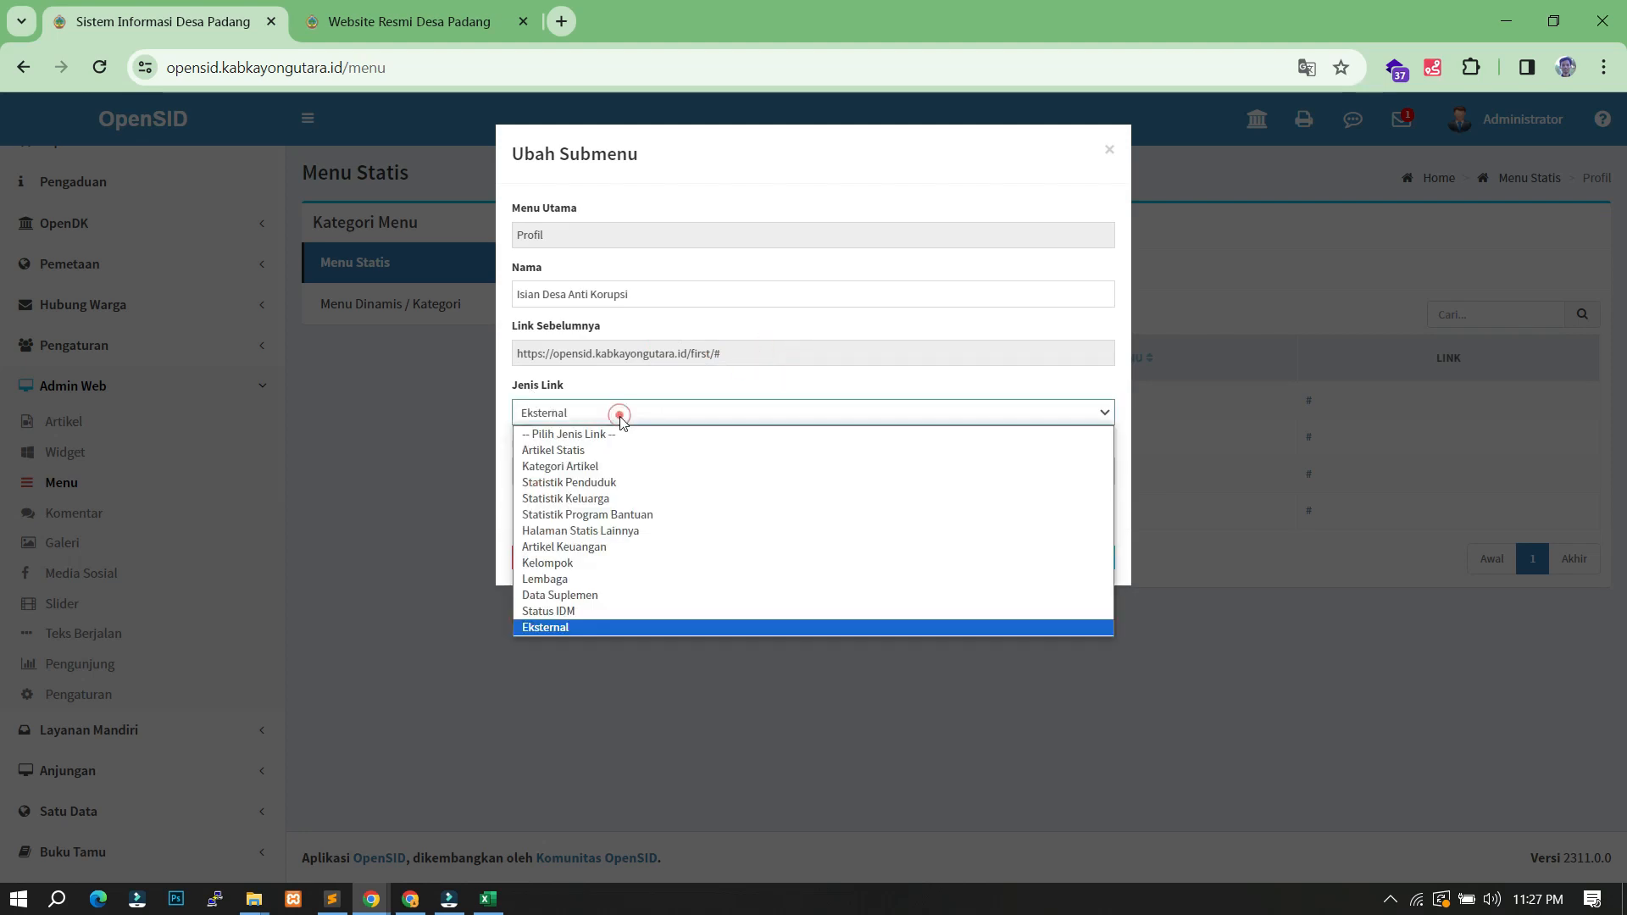
left_click(595, 451)
left_click(617, 472)
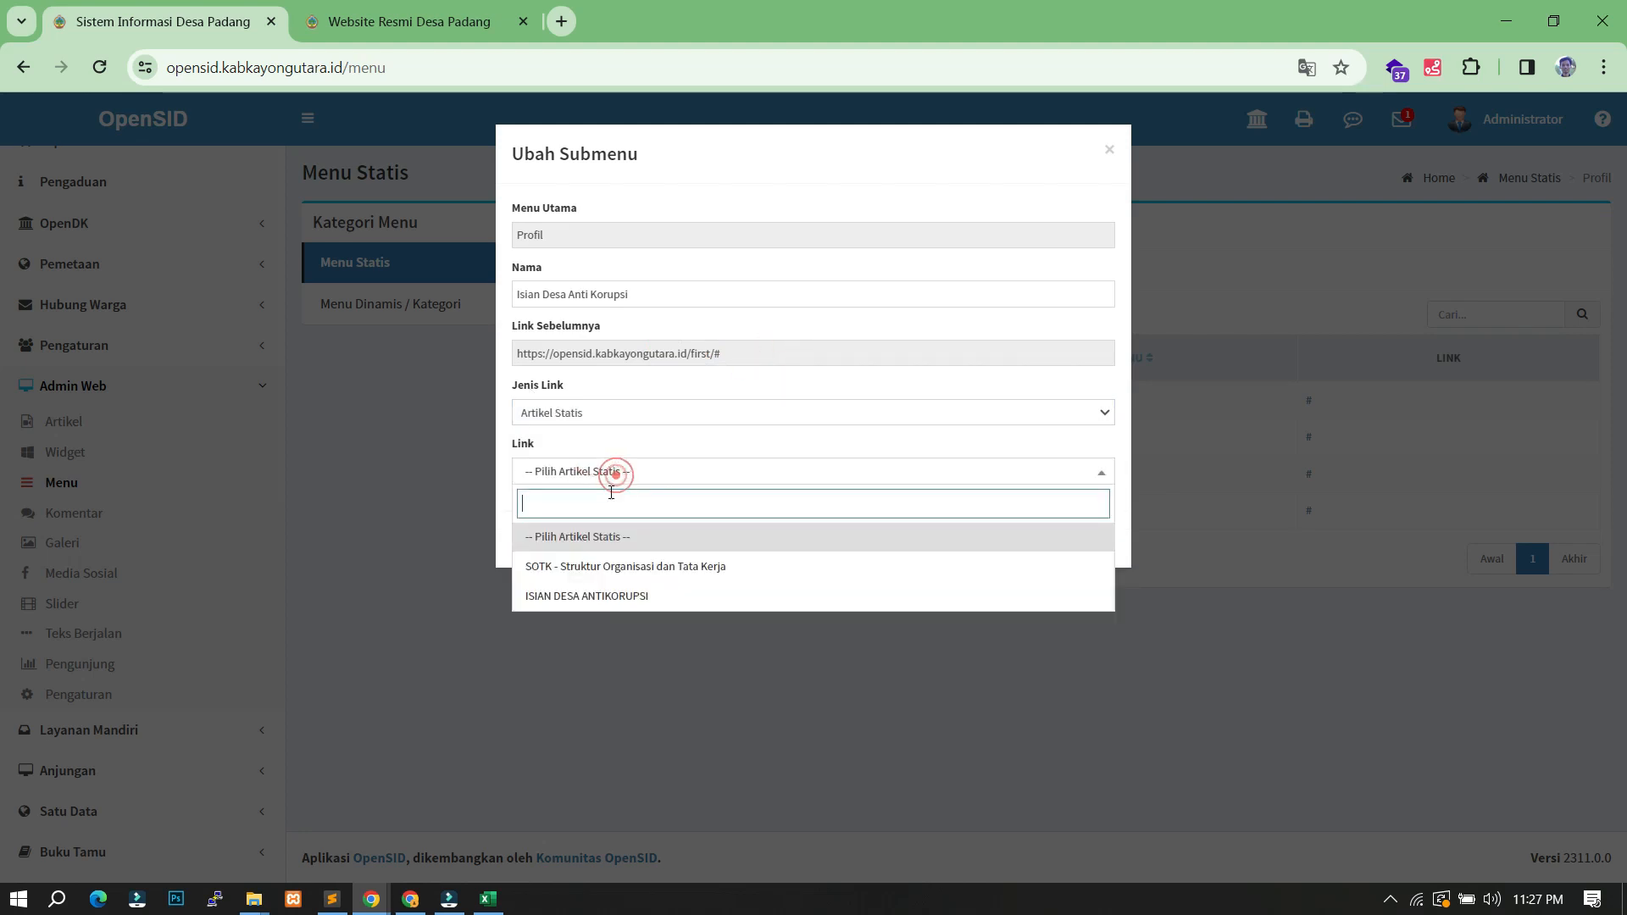
left_click(644, 598)
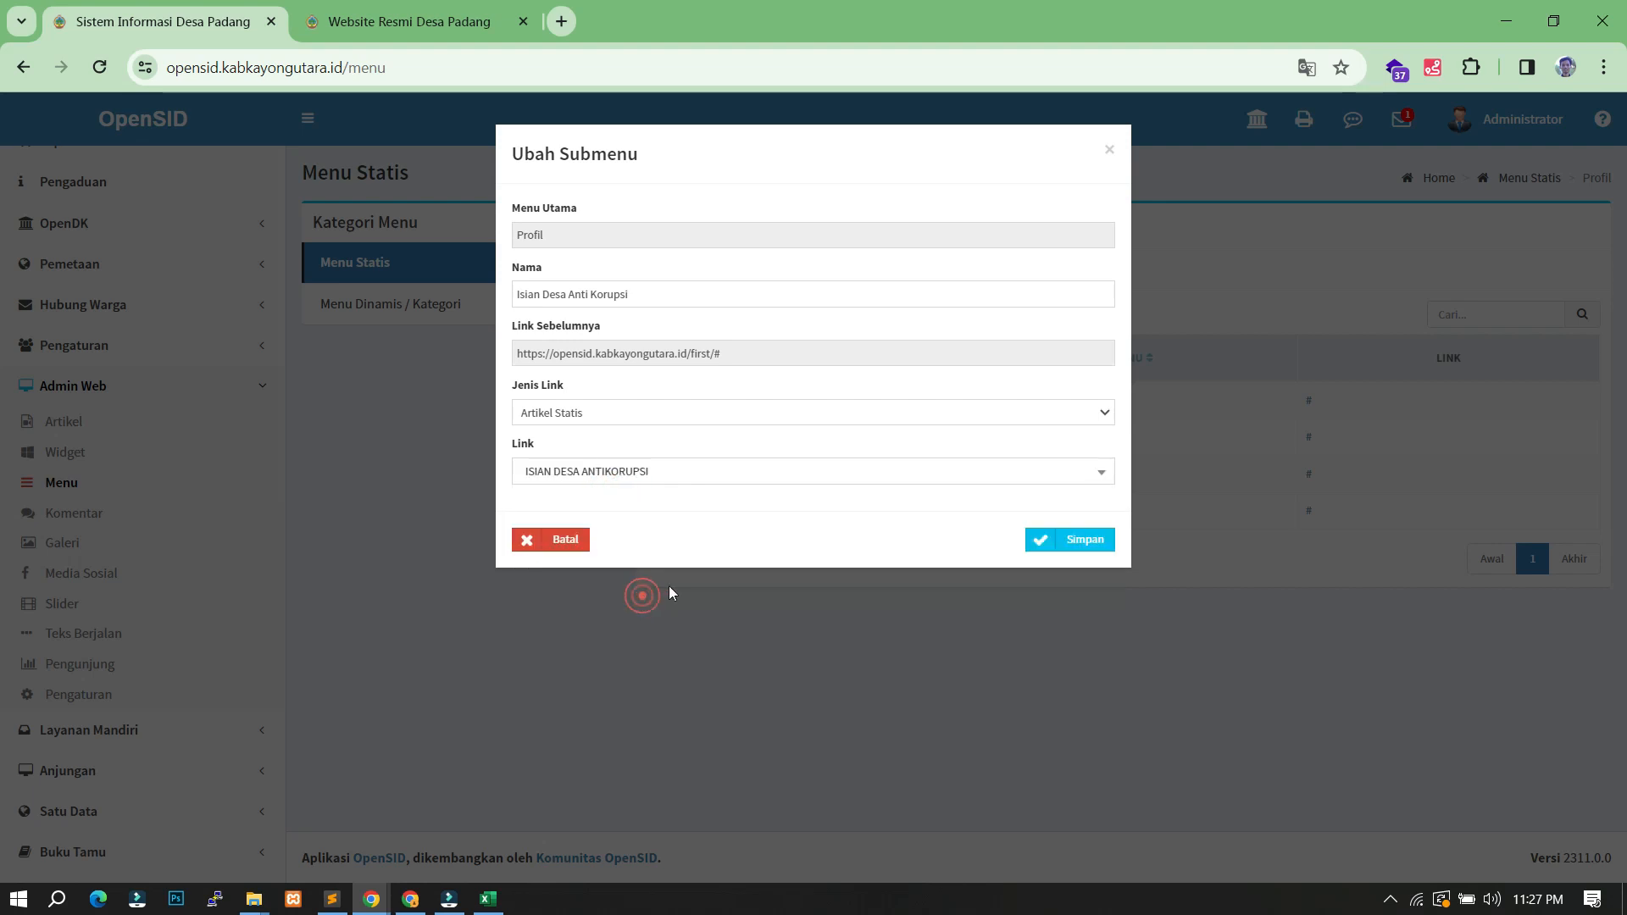
left_click(1064, 543)
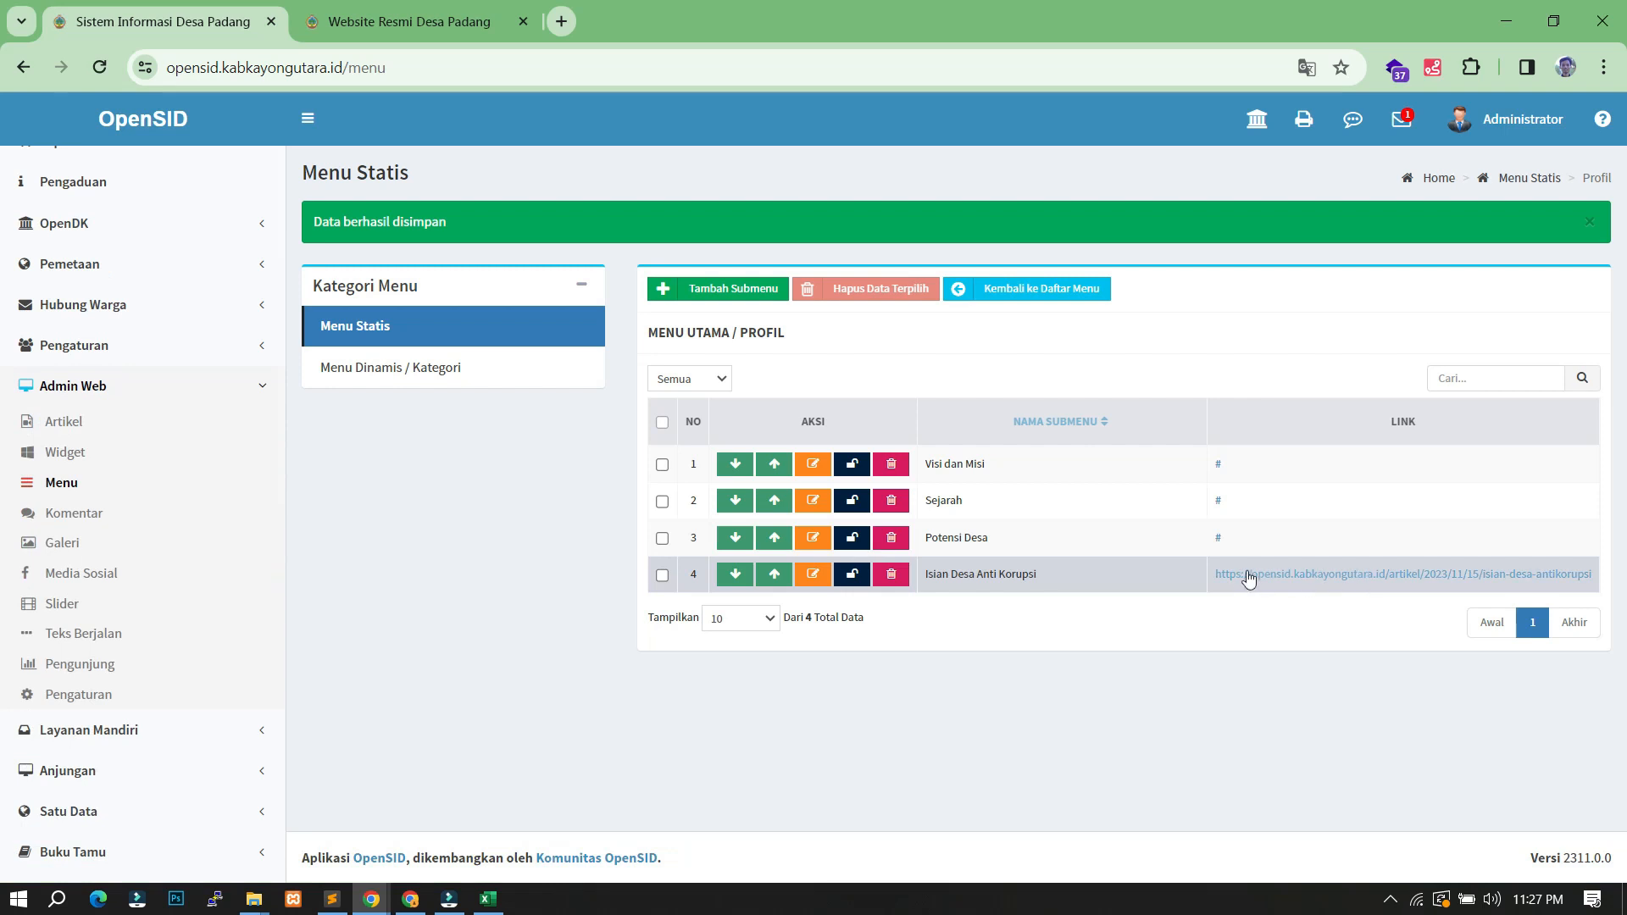
left_click(398, 21)
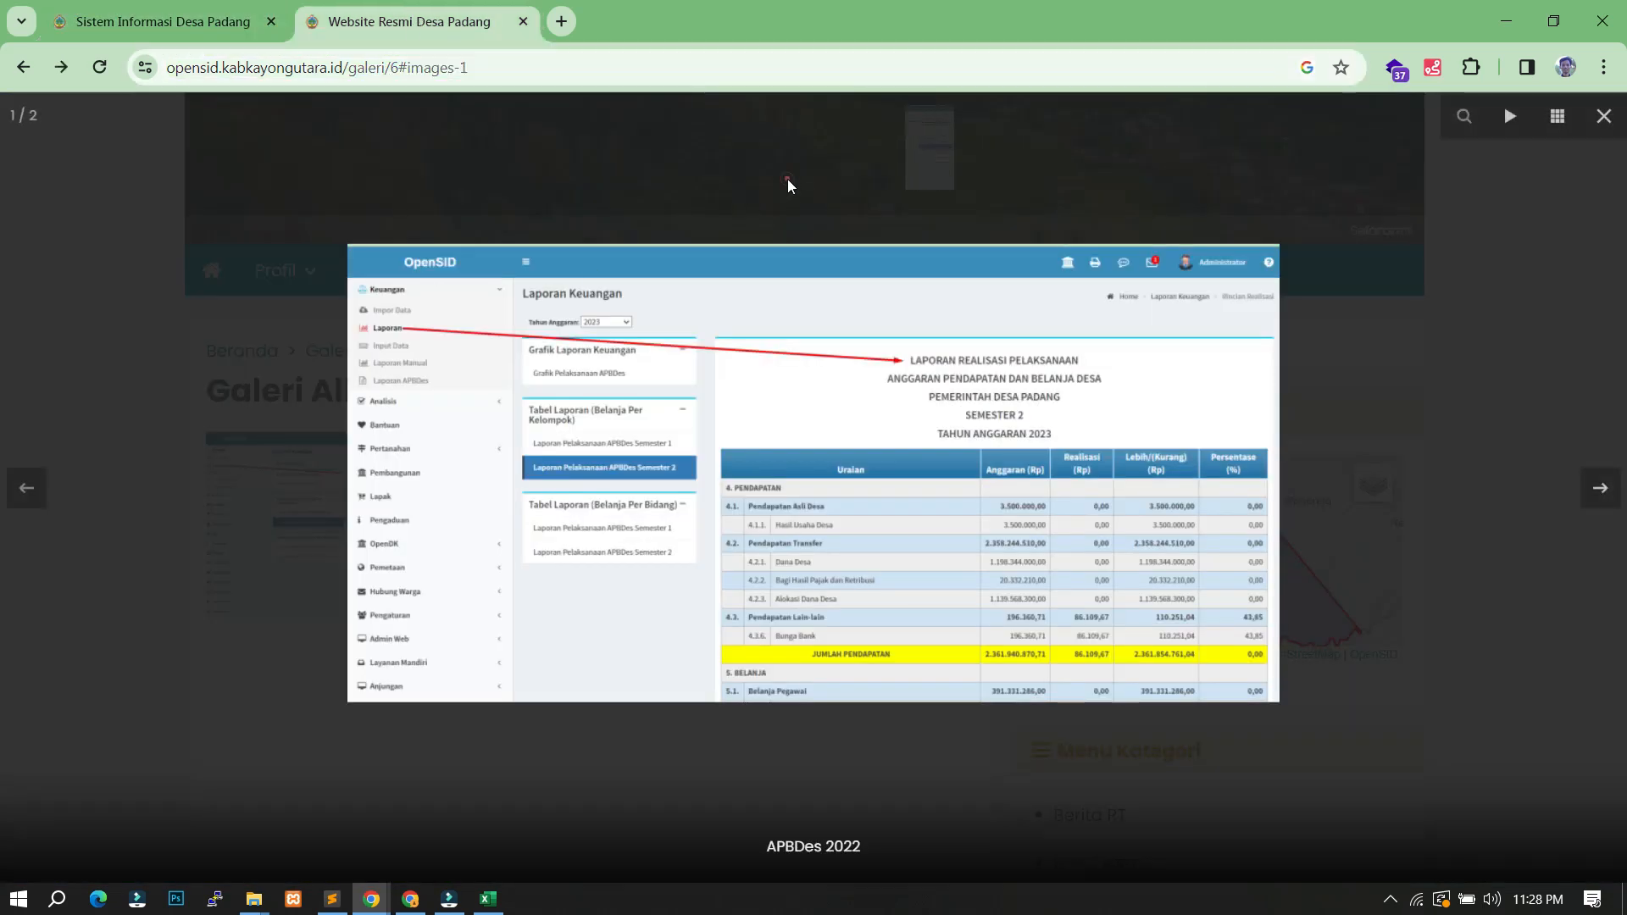
- Open the Isian Desa Anti Korupsi page from the public site's Profil menu
left_click(786, 180)
left_click(216, 269)
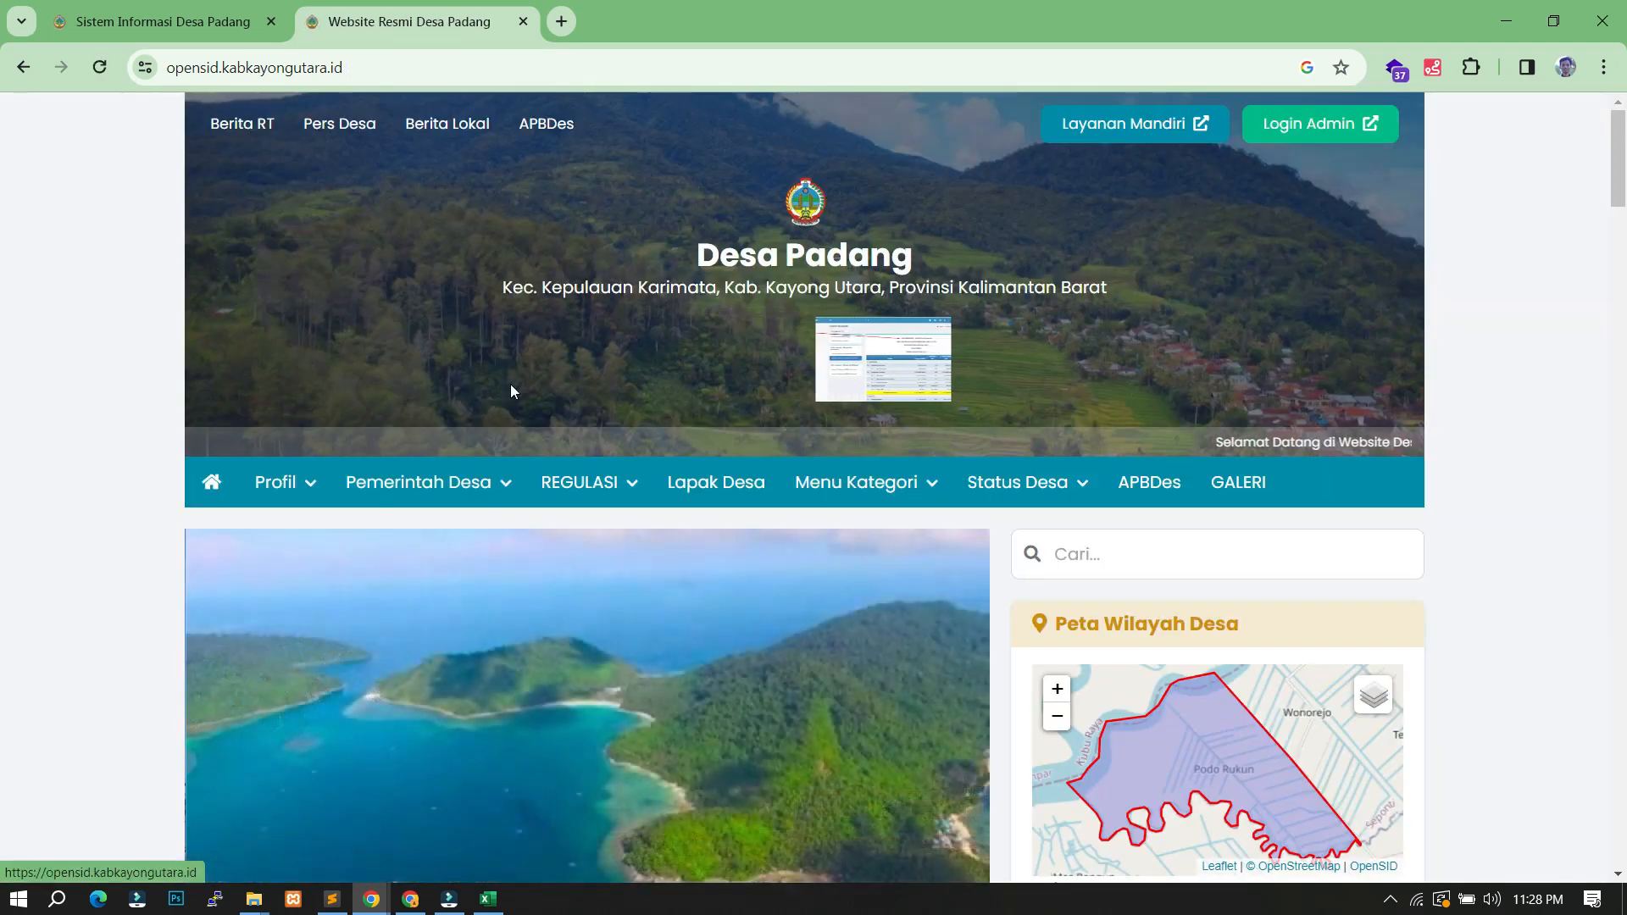
scroll(359, 352, "down", 3)
left_click(301, 271)
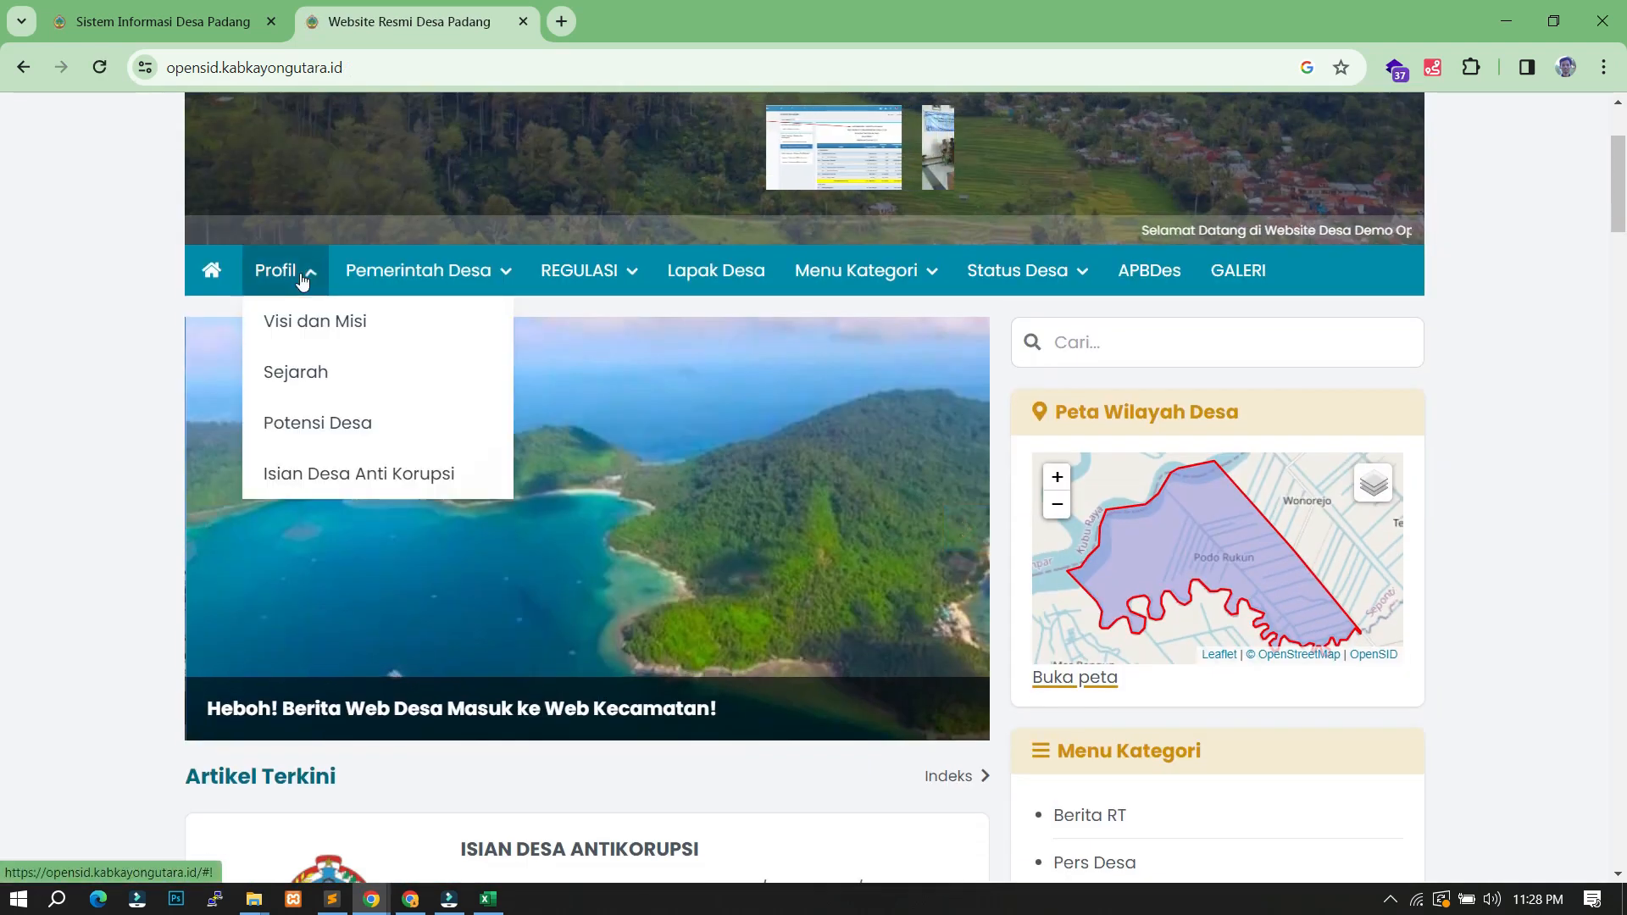
left_click(347, 479)
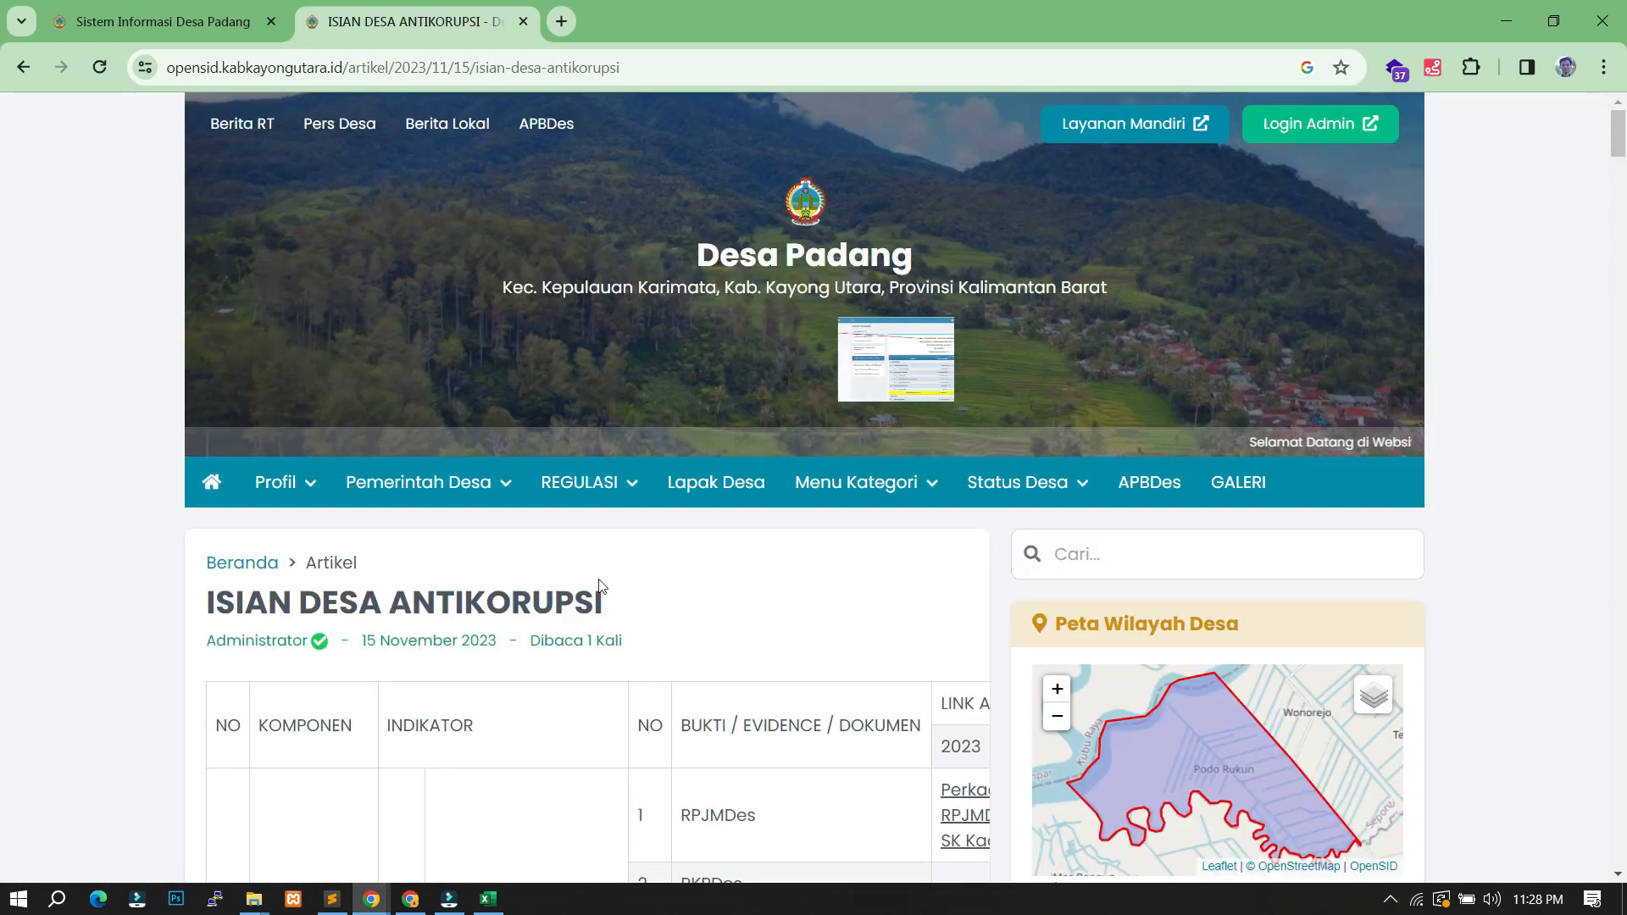
scroll(673, 588, "down", 3)
scroll(898, 424, "down", 2)
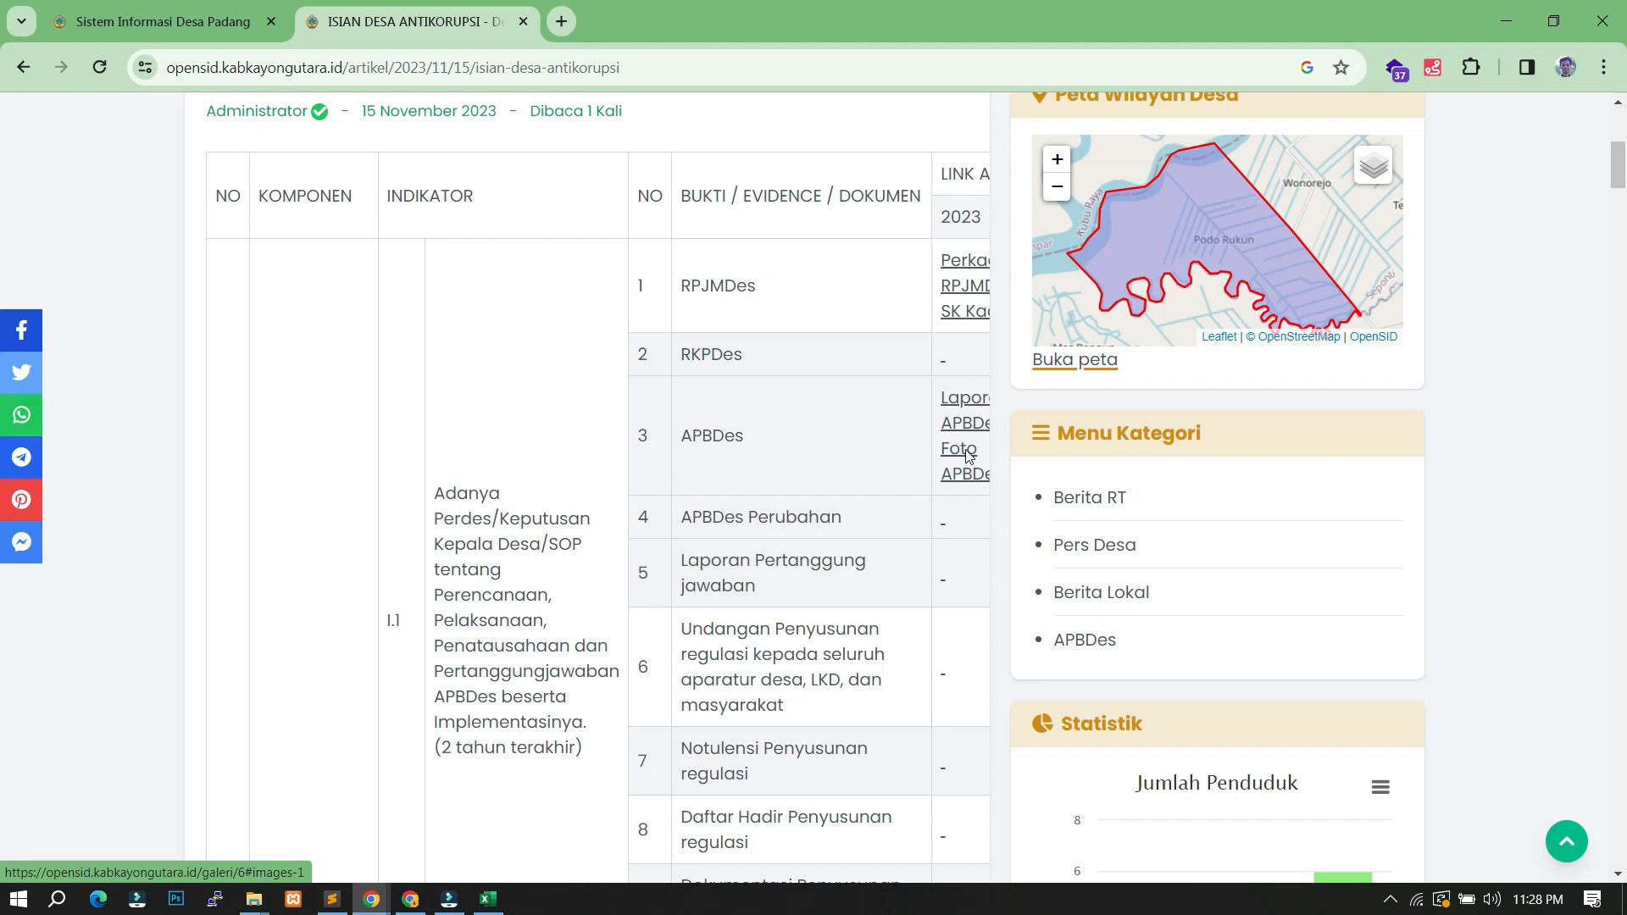
- Check the APBDes row's Foto and Laporan evidence links
left_click(965, 451)
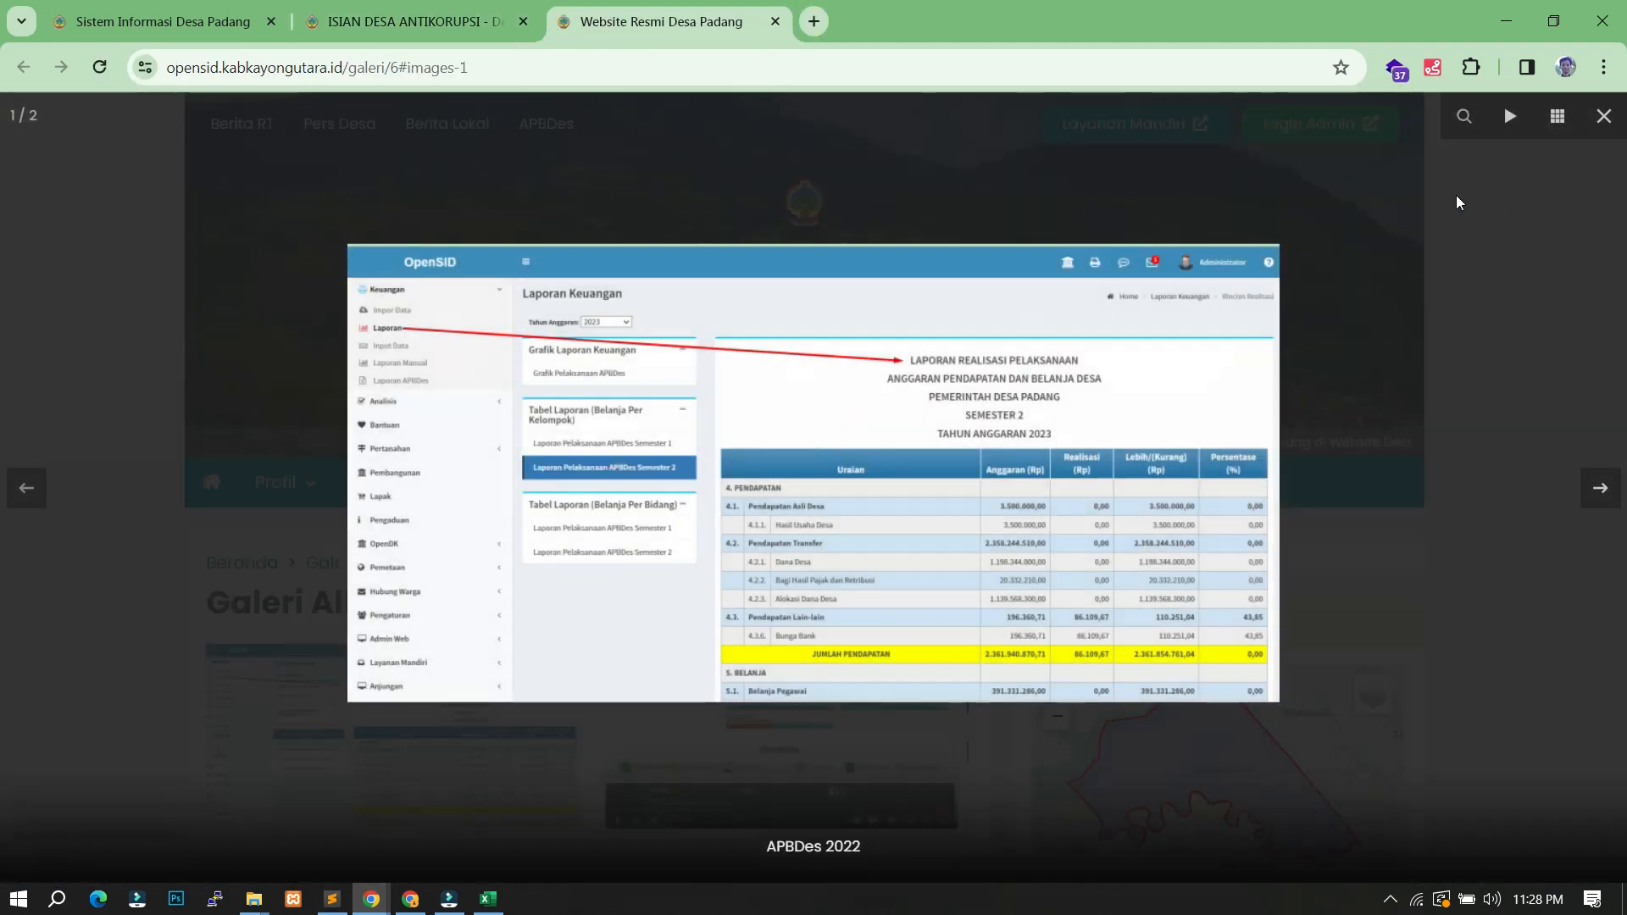
left_click(1600, 193)
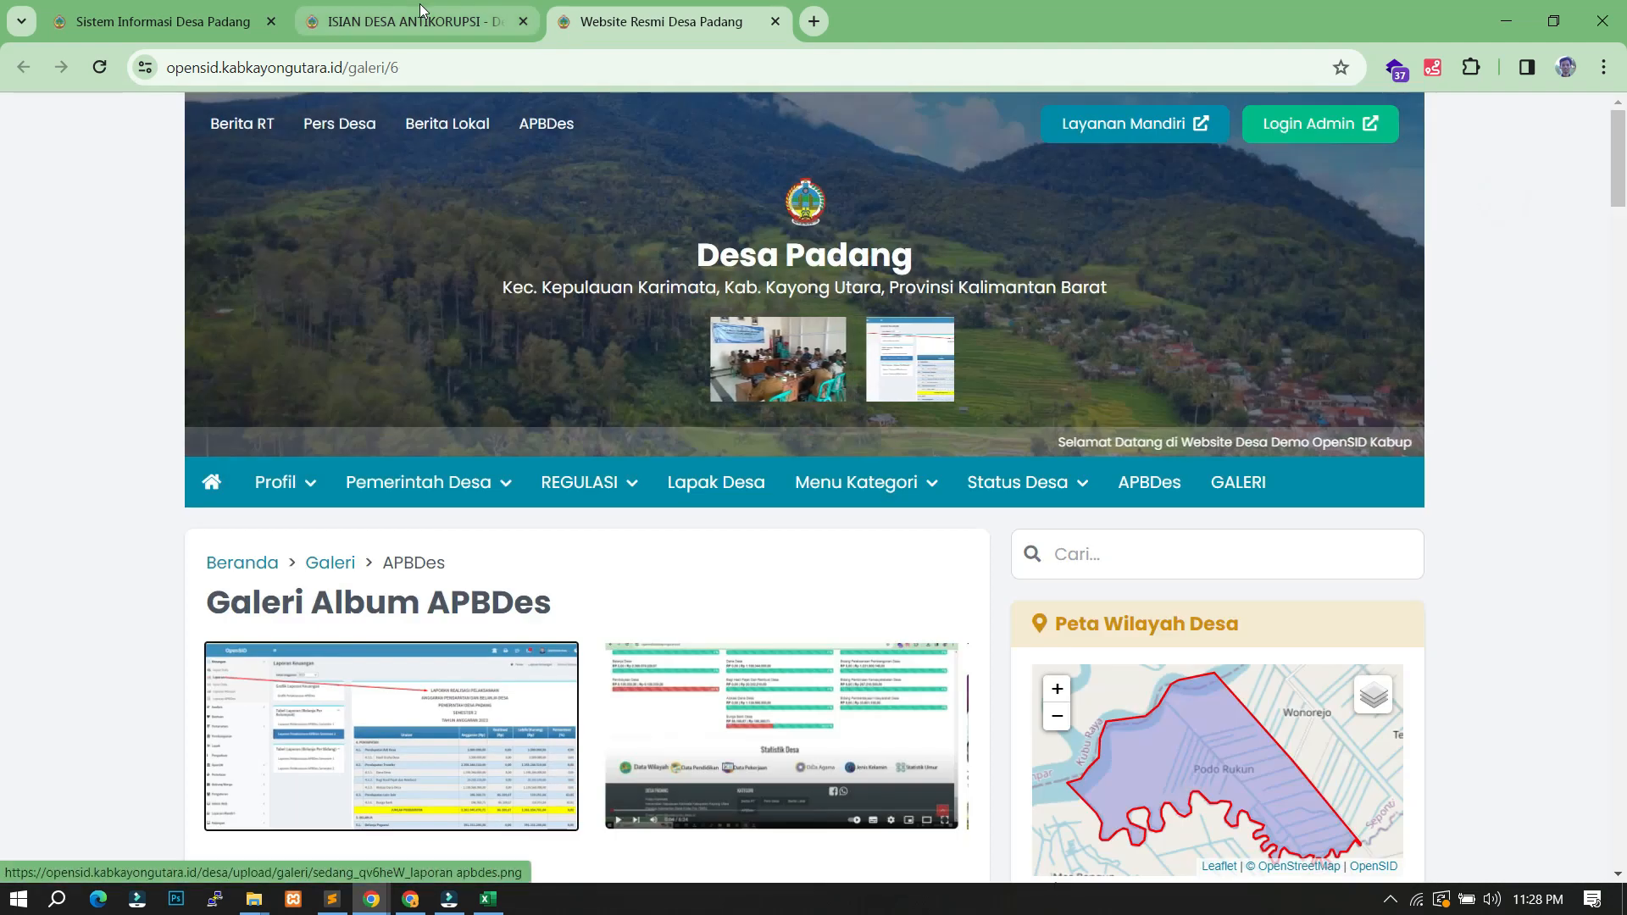
left_click(420, 15)
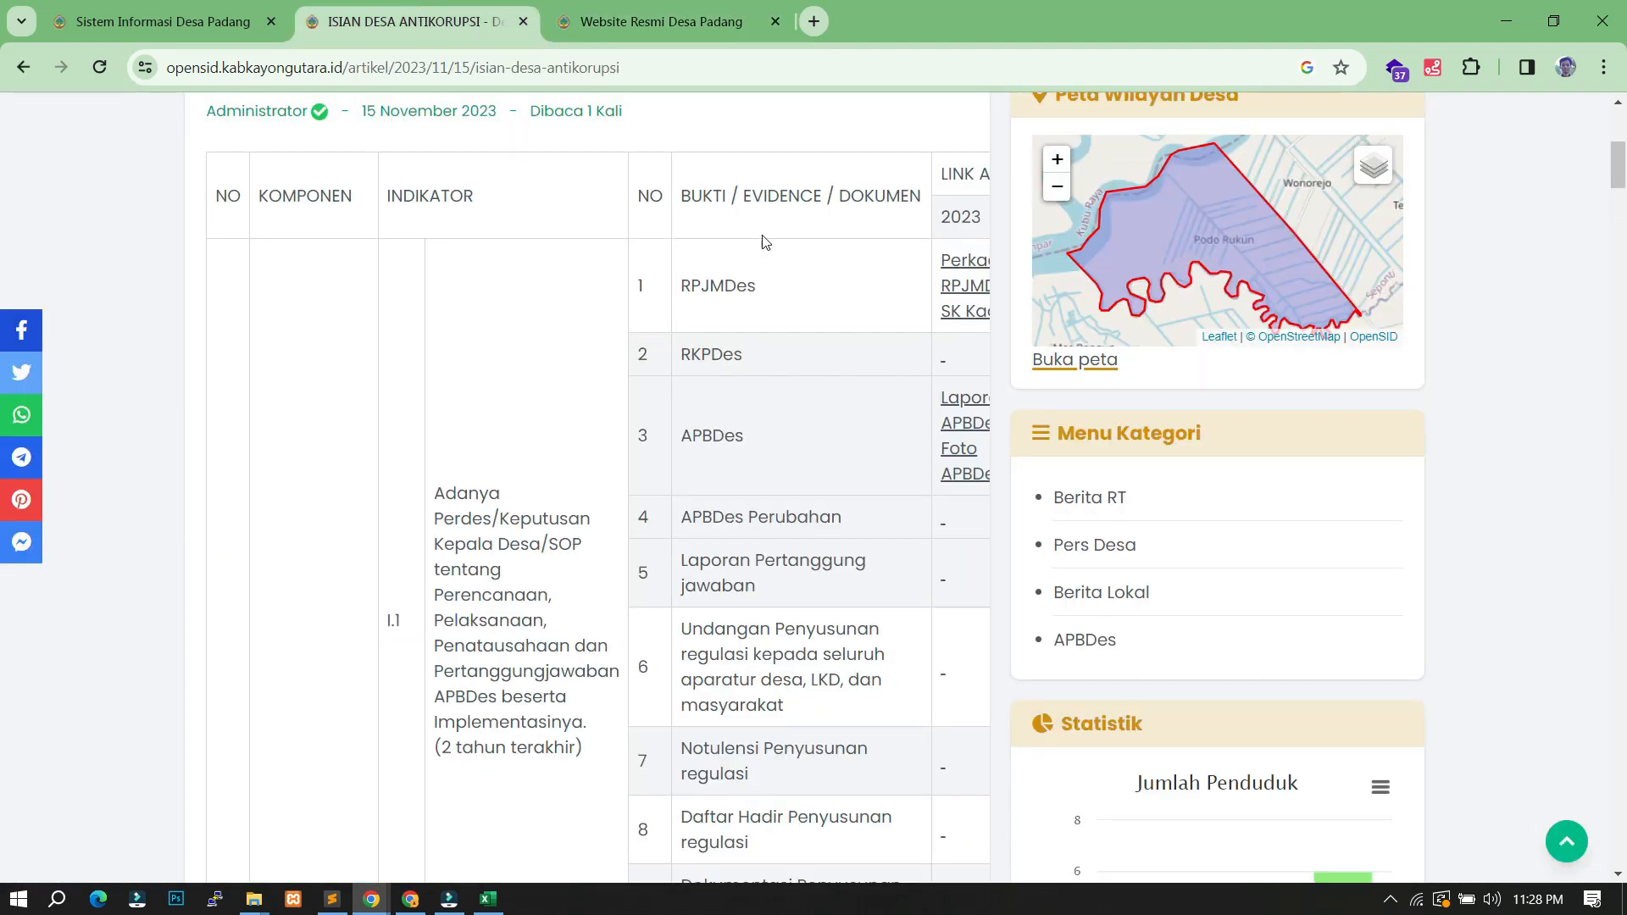
left_click(967, 401)
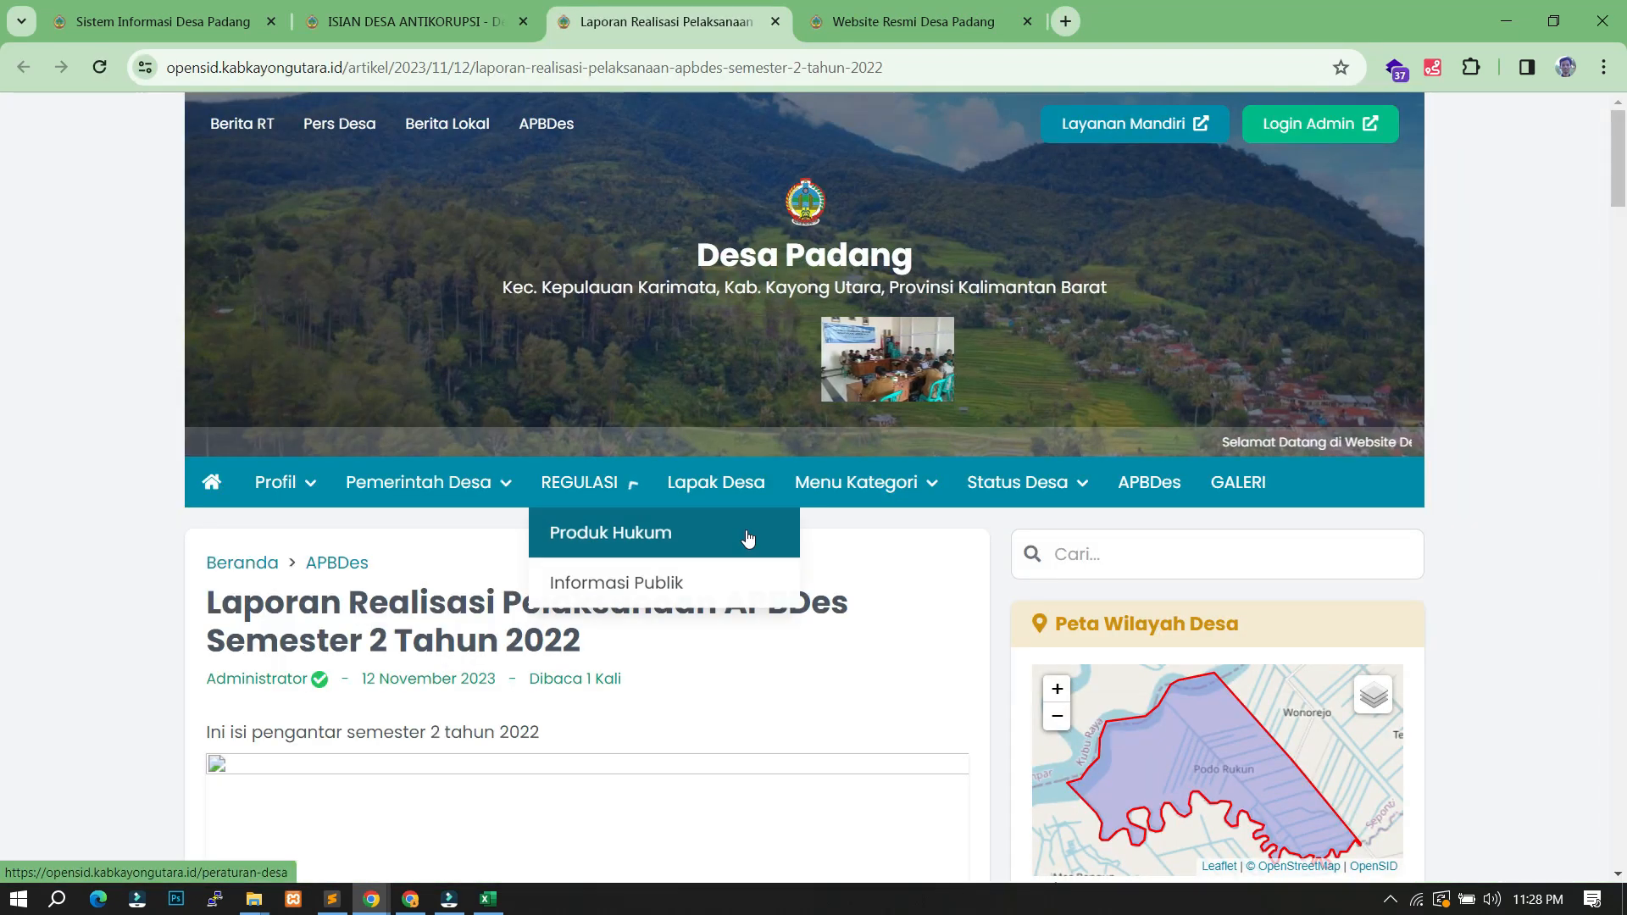
scroll(455, 429, "down", 4)
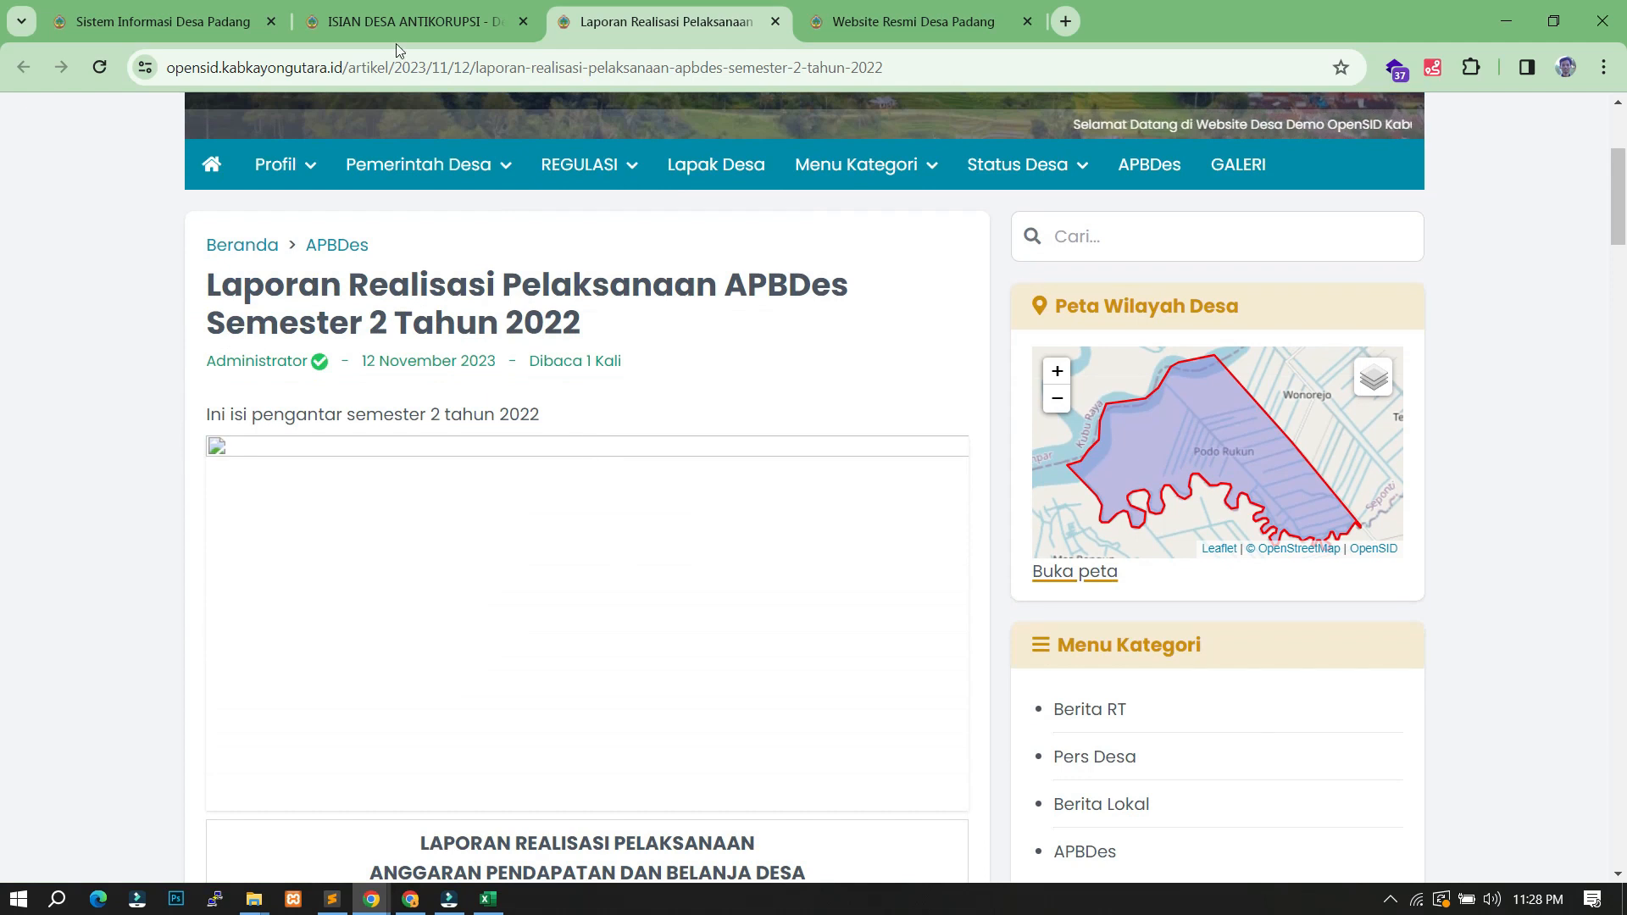
left_click(407, 21)
scroll(897, 501, "up", 5)
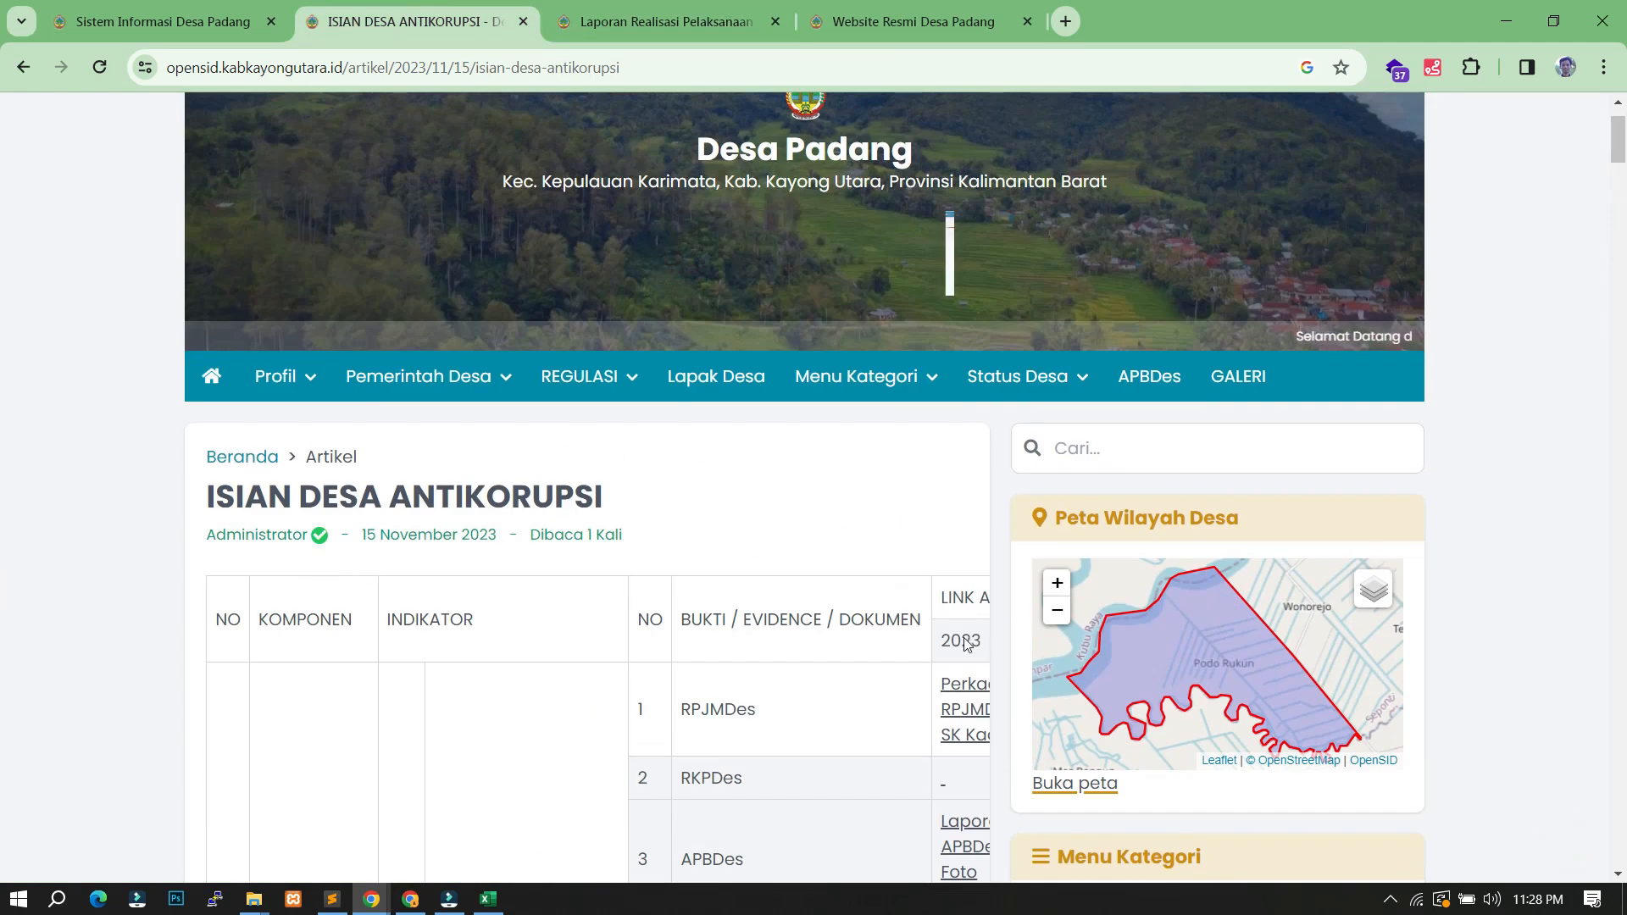
scroll(879, 574, "down", 4)
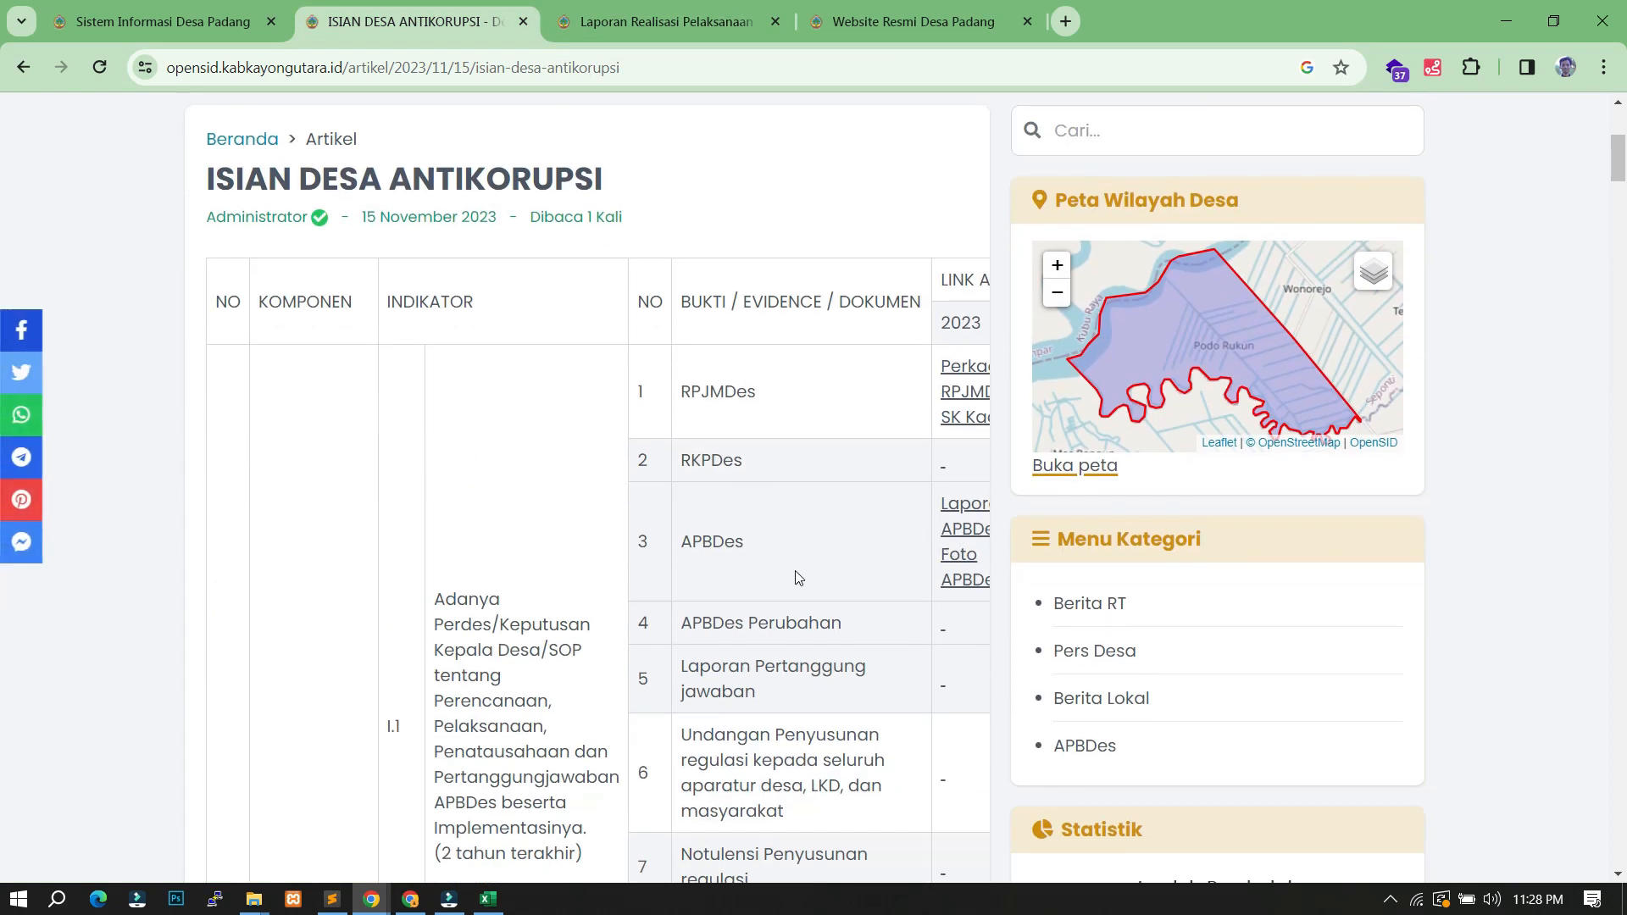
left_click(161, 21)
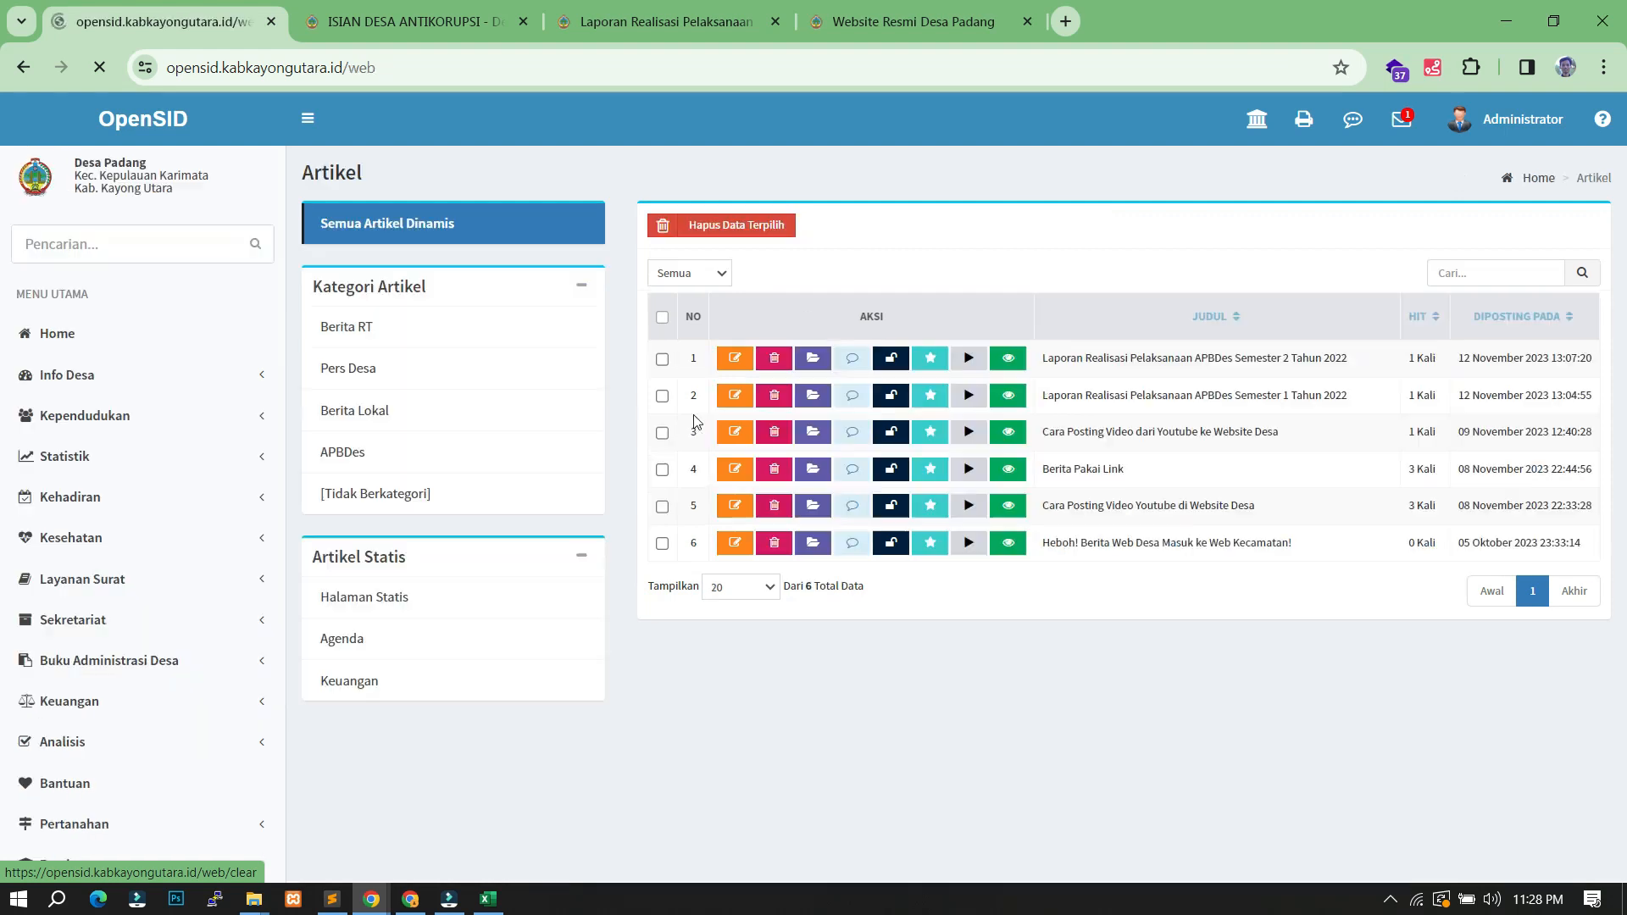
left_click(395, 596)
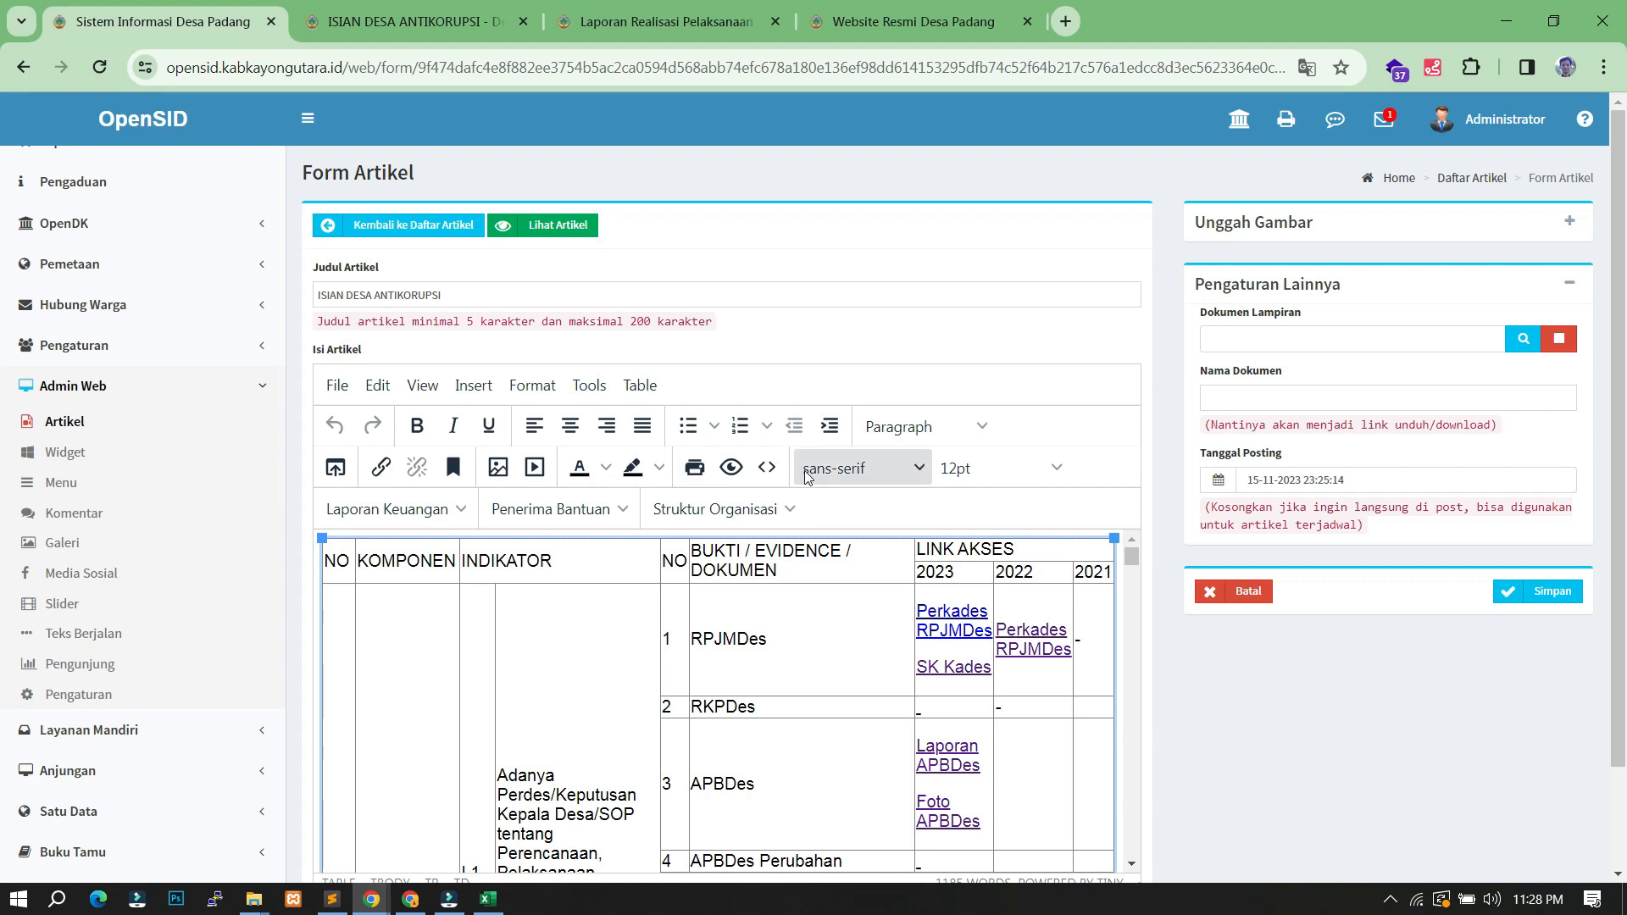
left_click(767, 467)
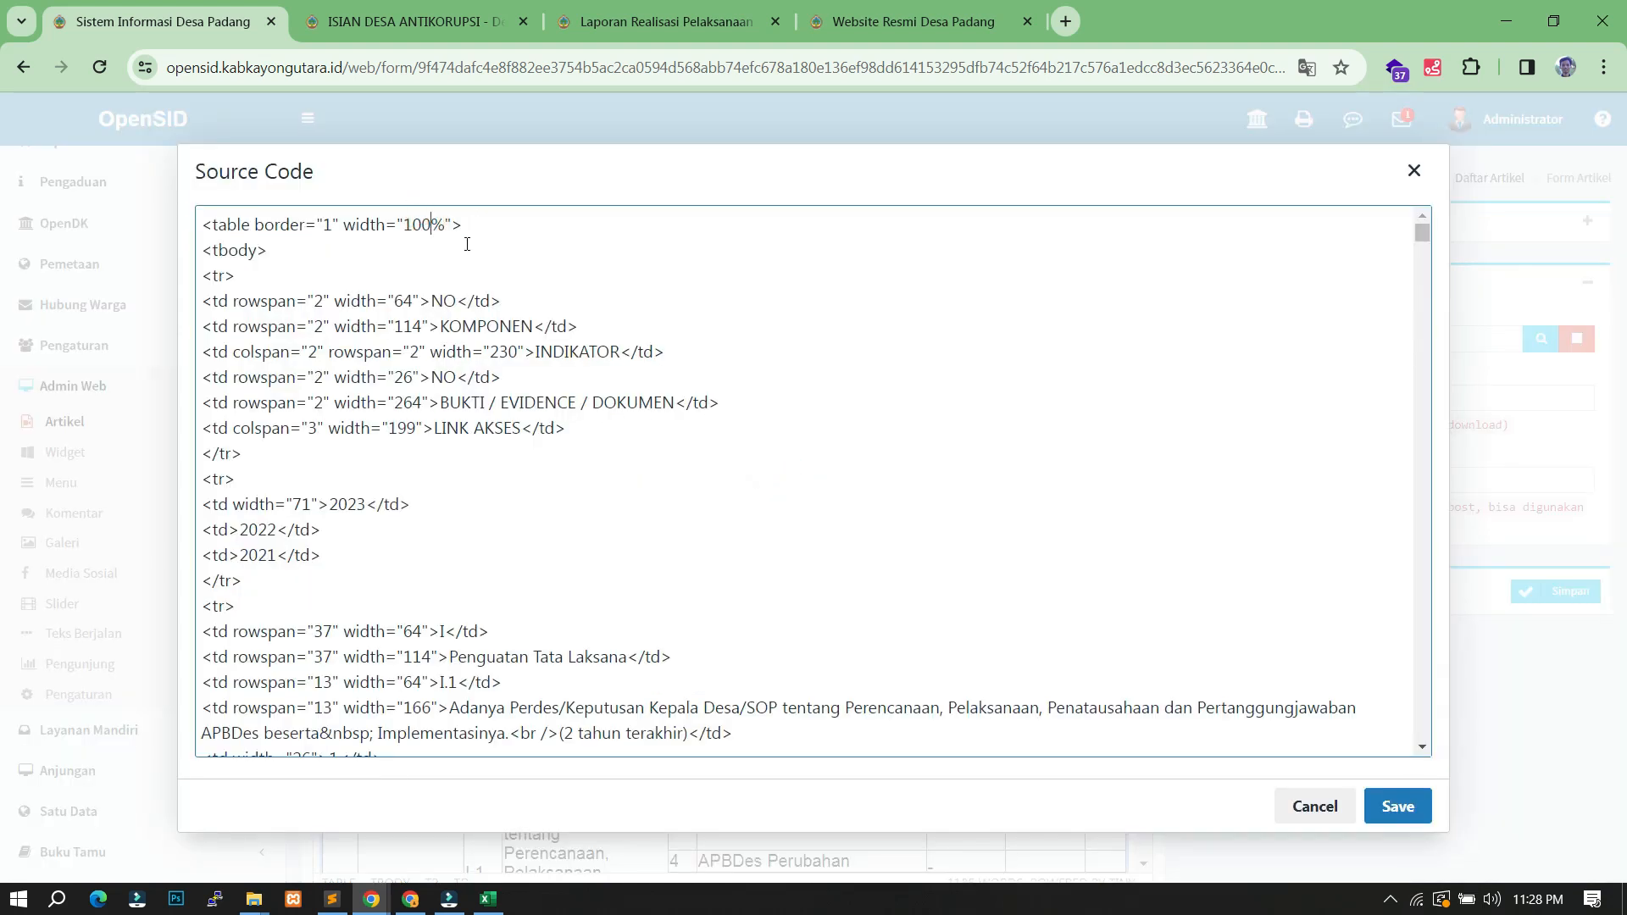
left_click(450, 23)
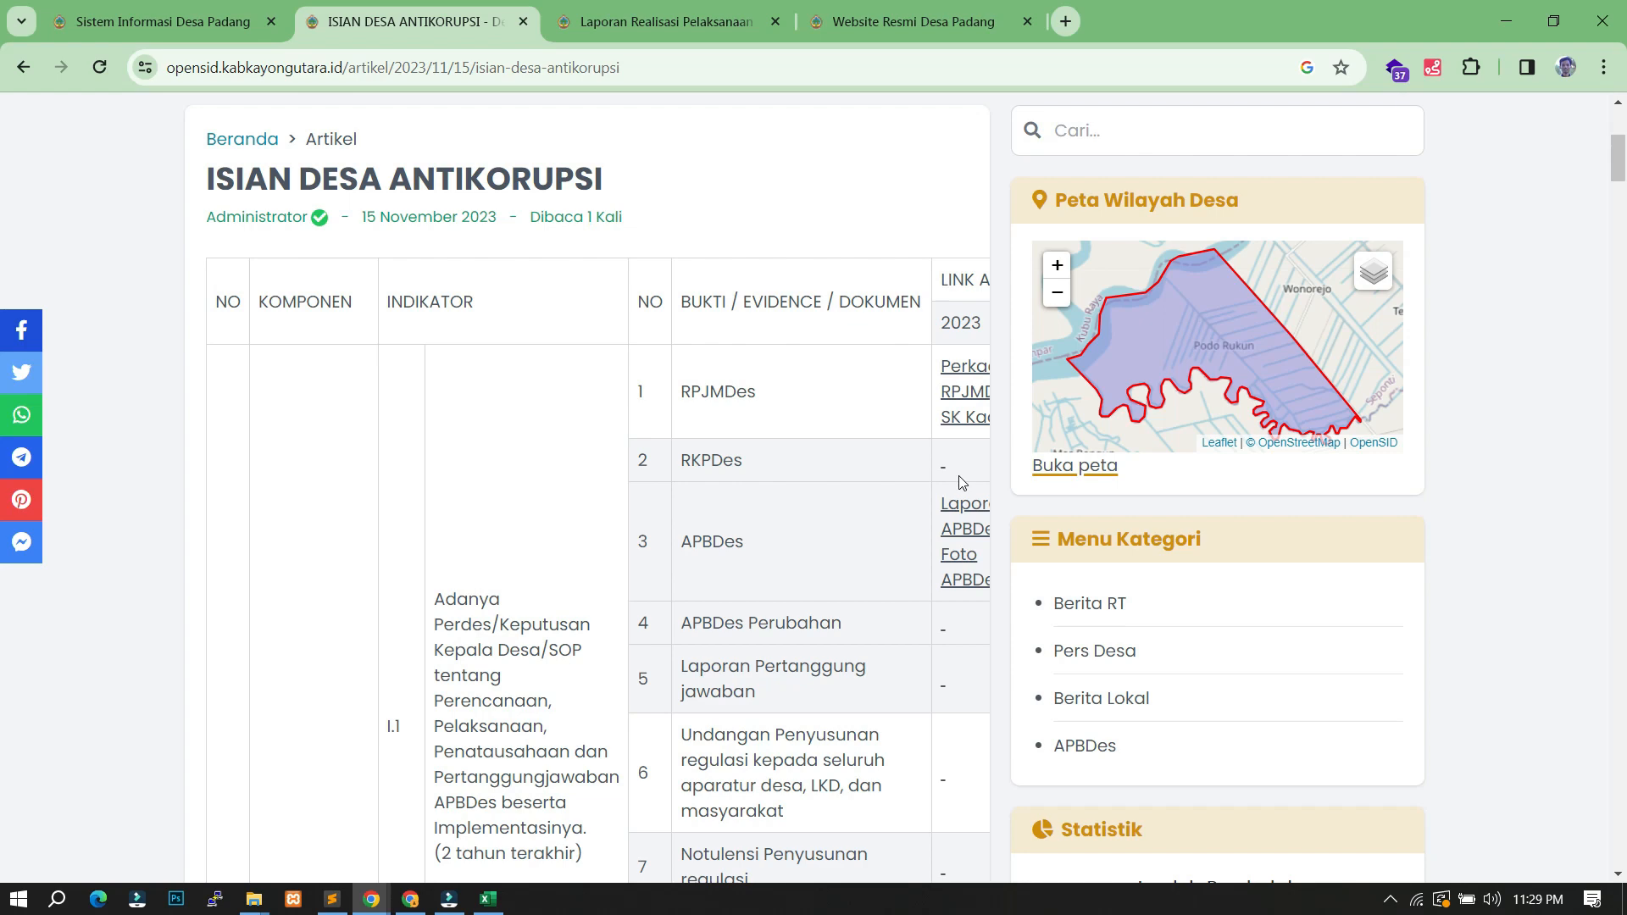
scroll(886, 370, "down", 6)
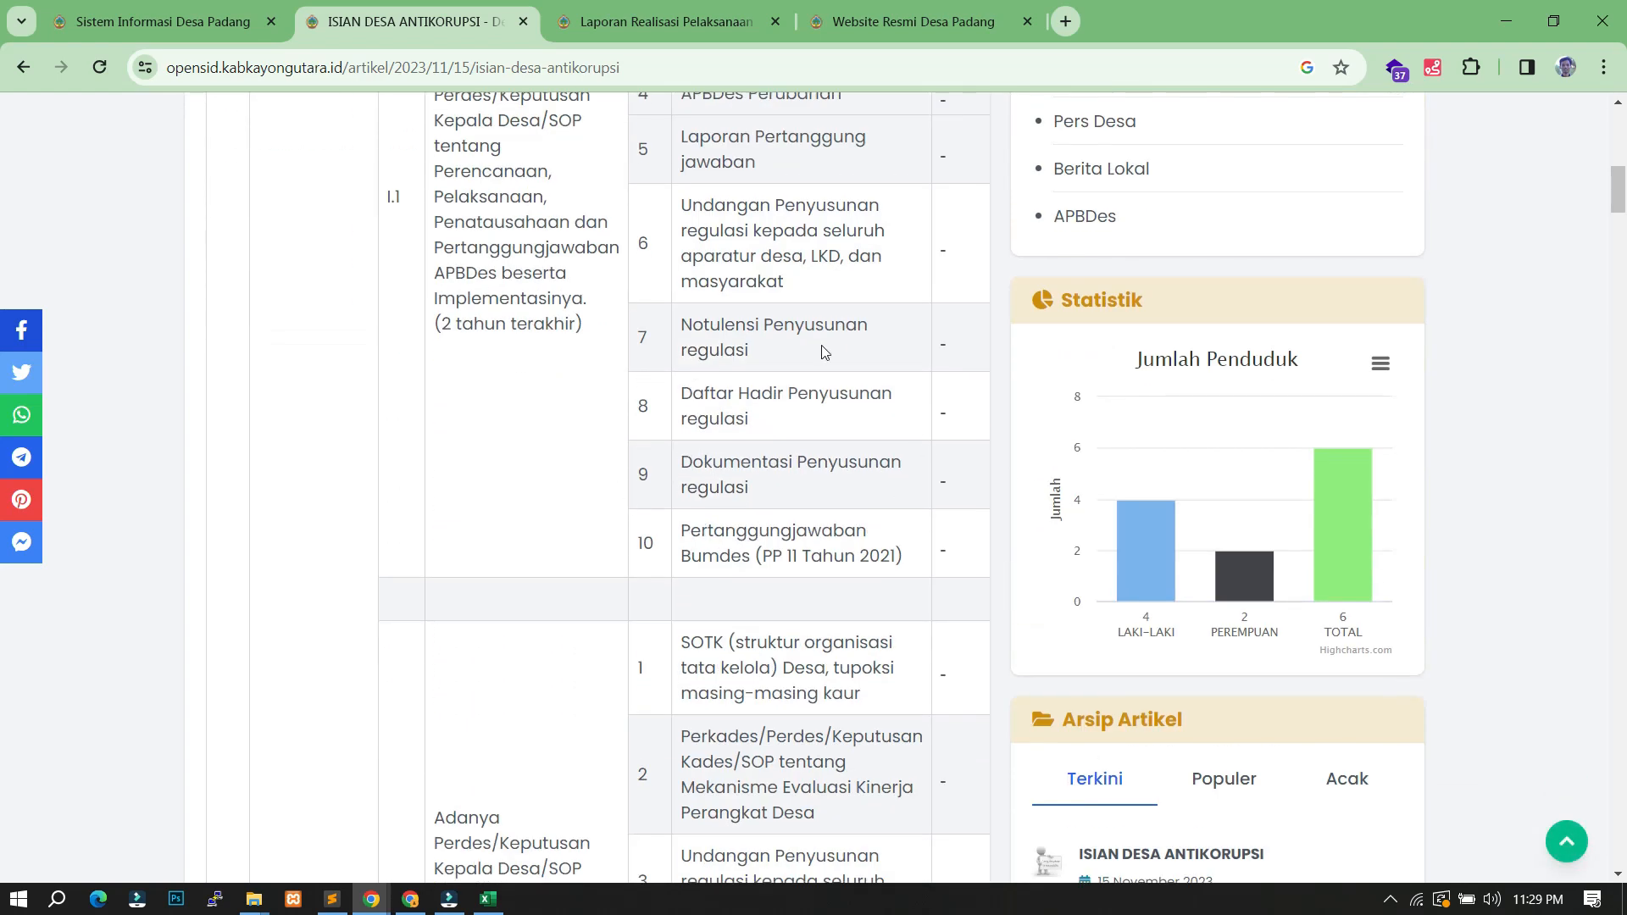
scroll(787, 514, "down", 20)
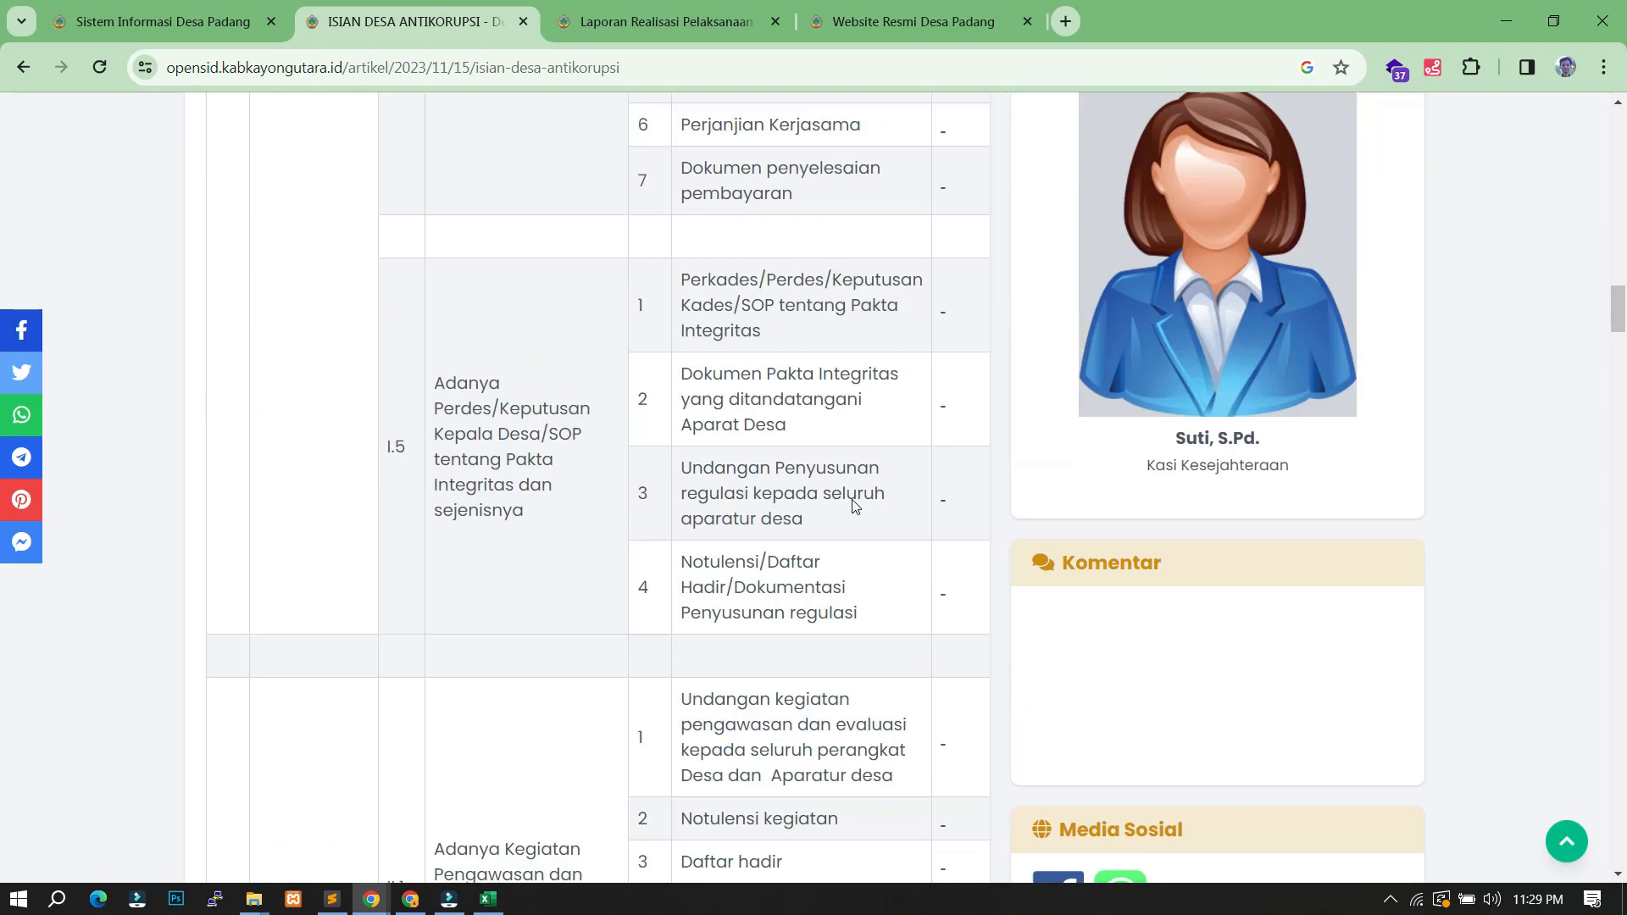
scroll(858, 498, "down", 20)
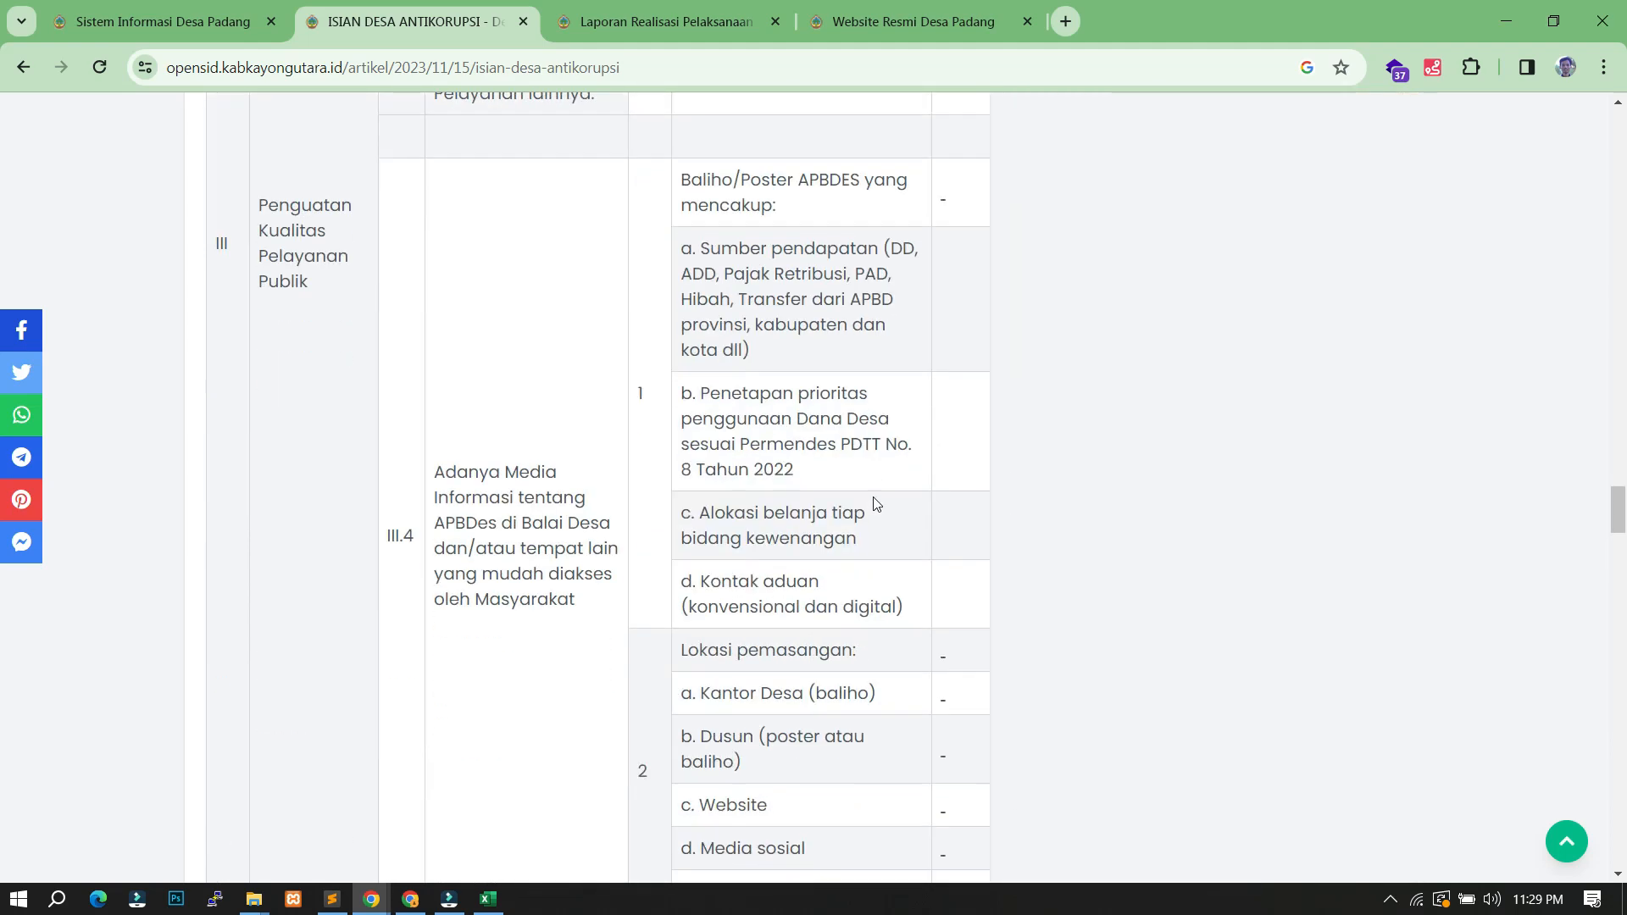
scroll(874, 498, "down", 20)
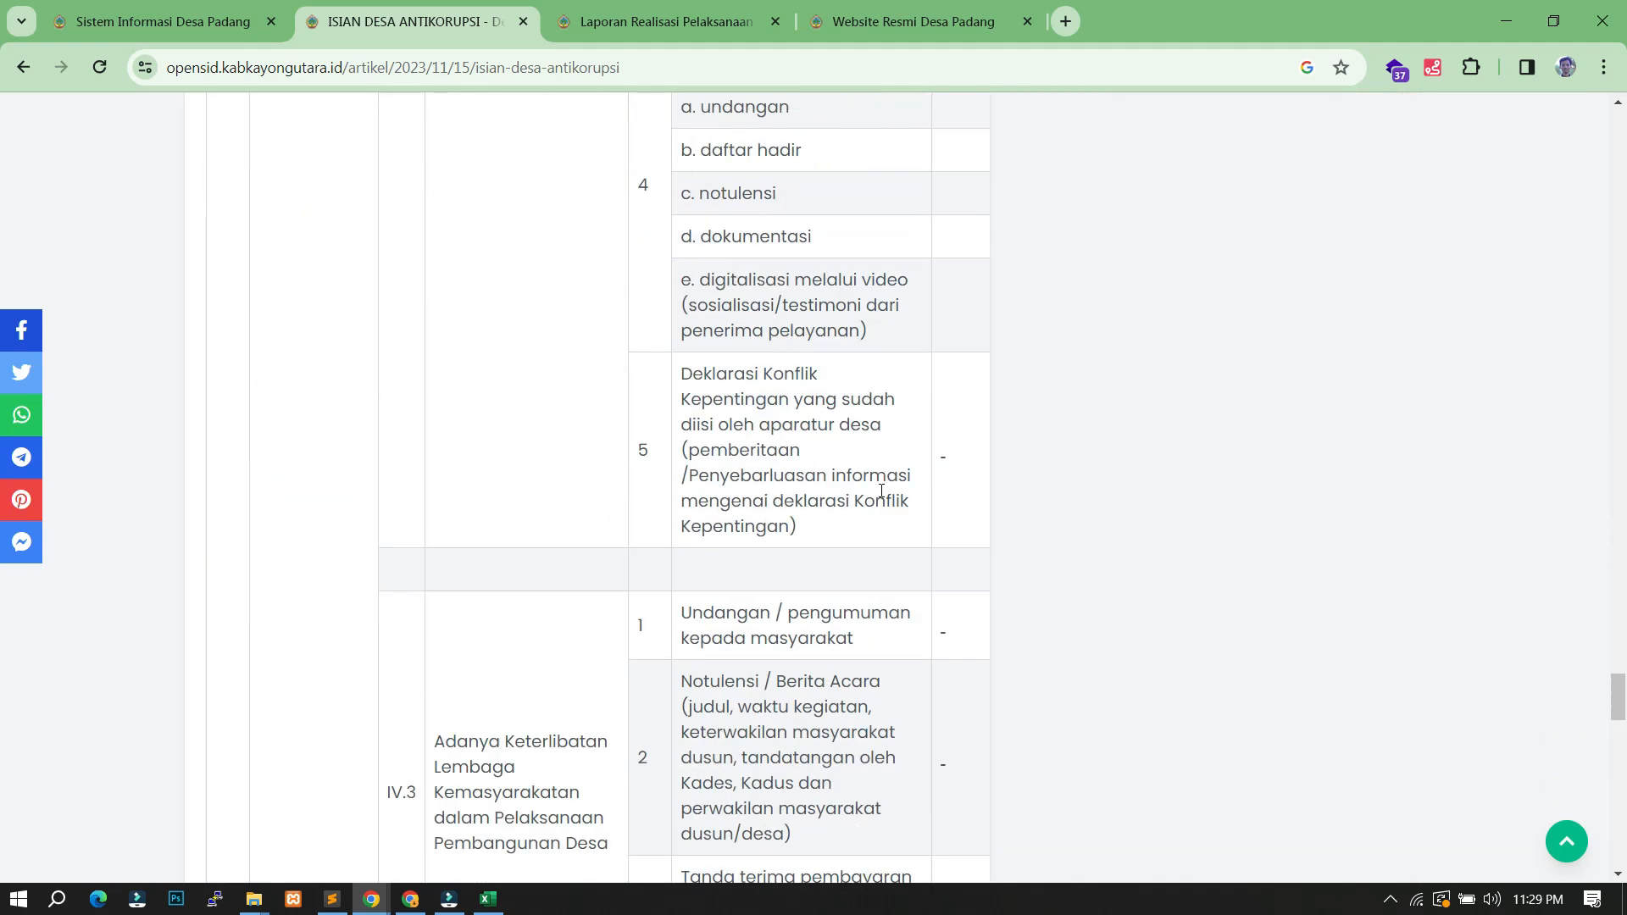
scroll(881, 496, "down", 15)
scroll(880, 486, "up", 7)
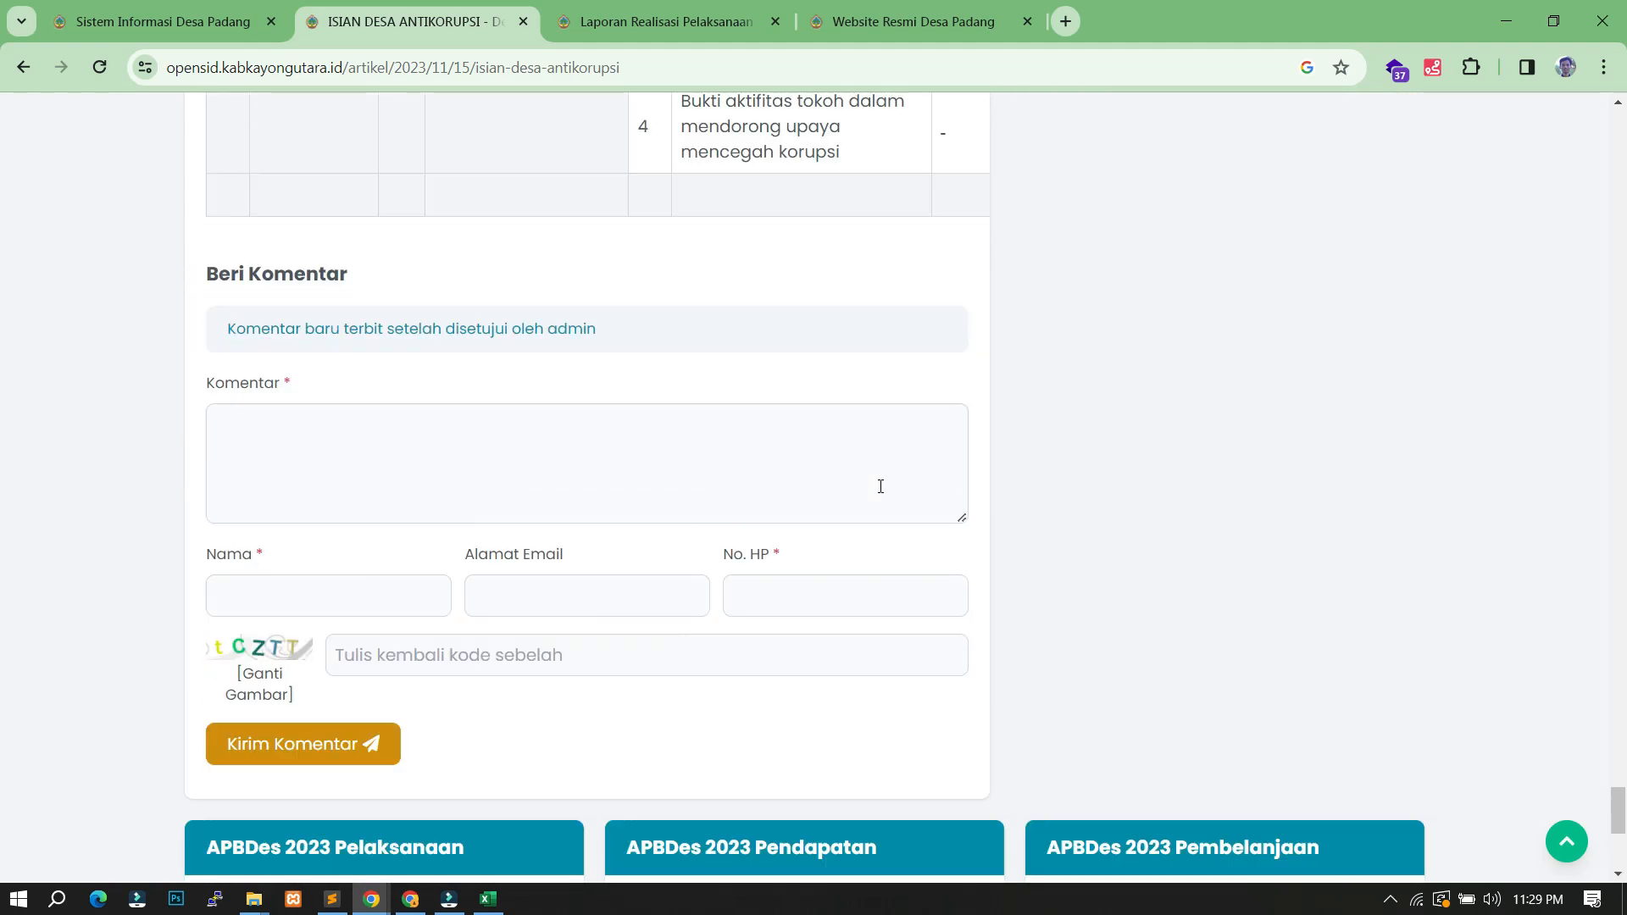
scroll(820, 421, "up", 3)
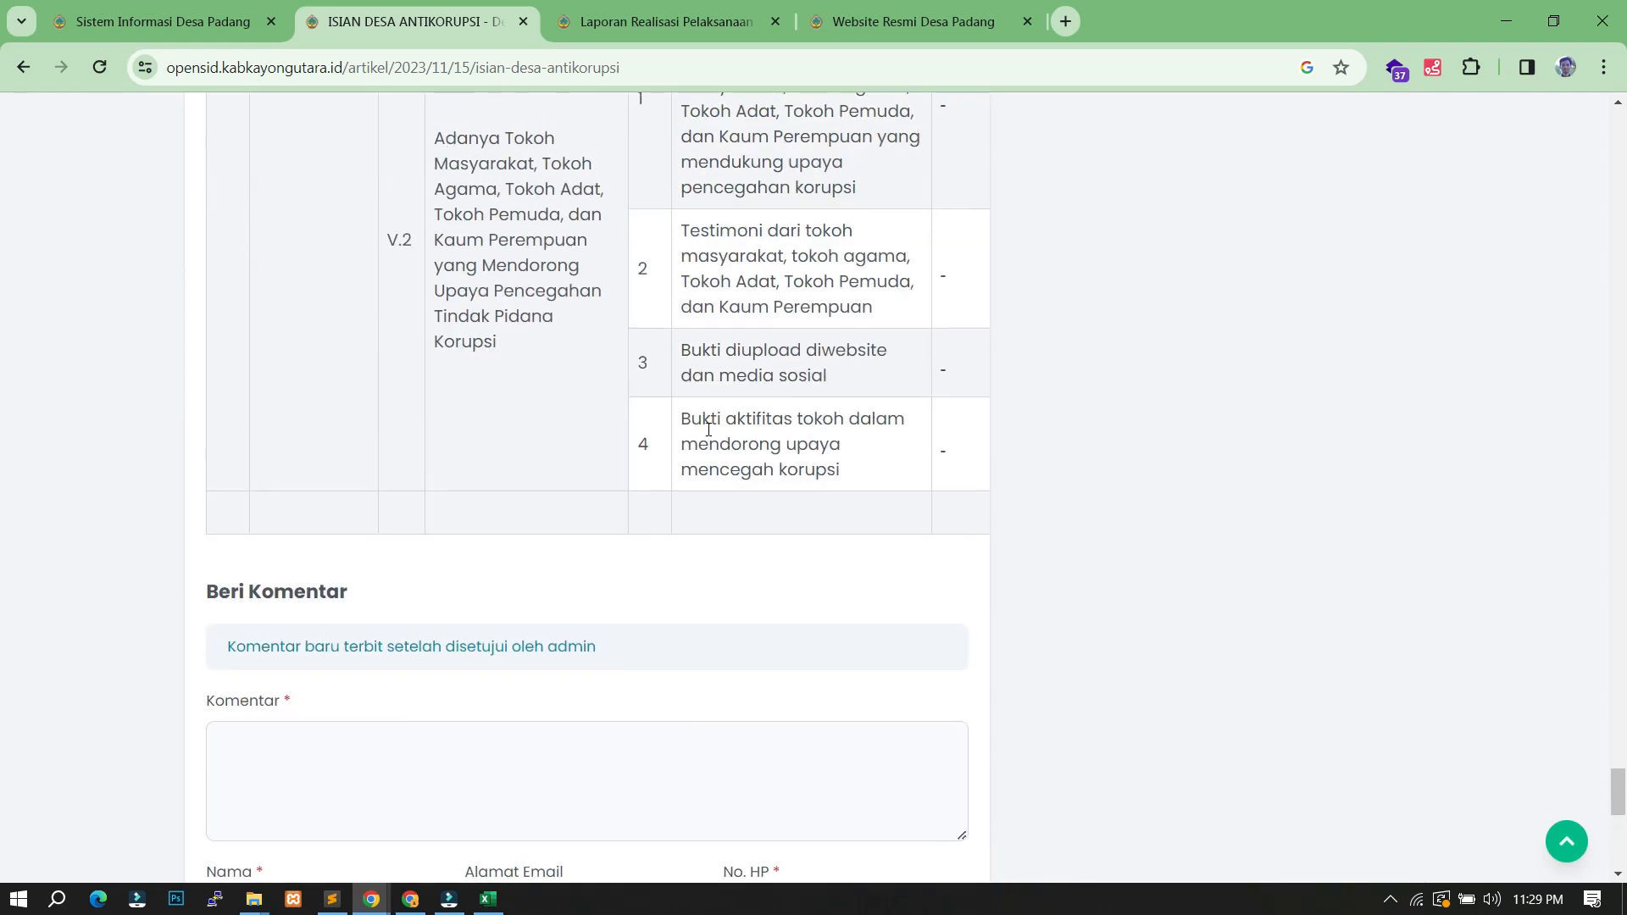
- Close the article's source code view and open the Pengaturan > Aplikasi settings page
left_click(161, 21)
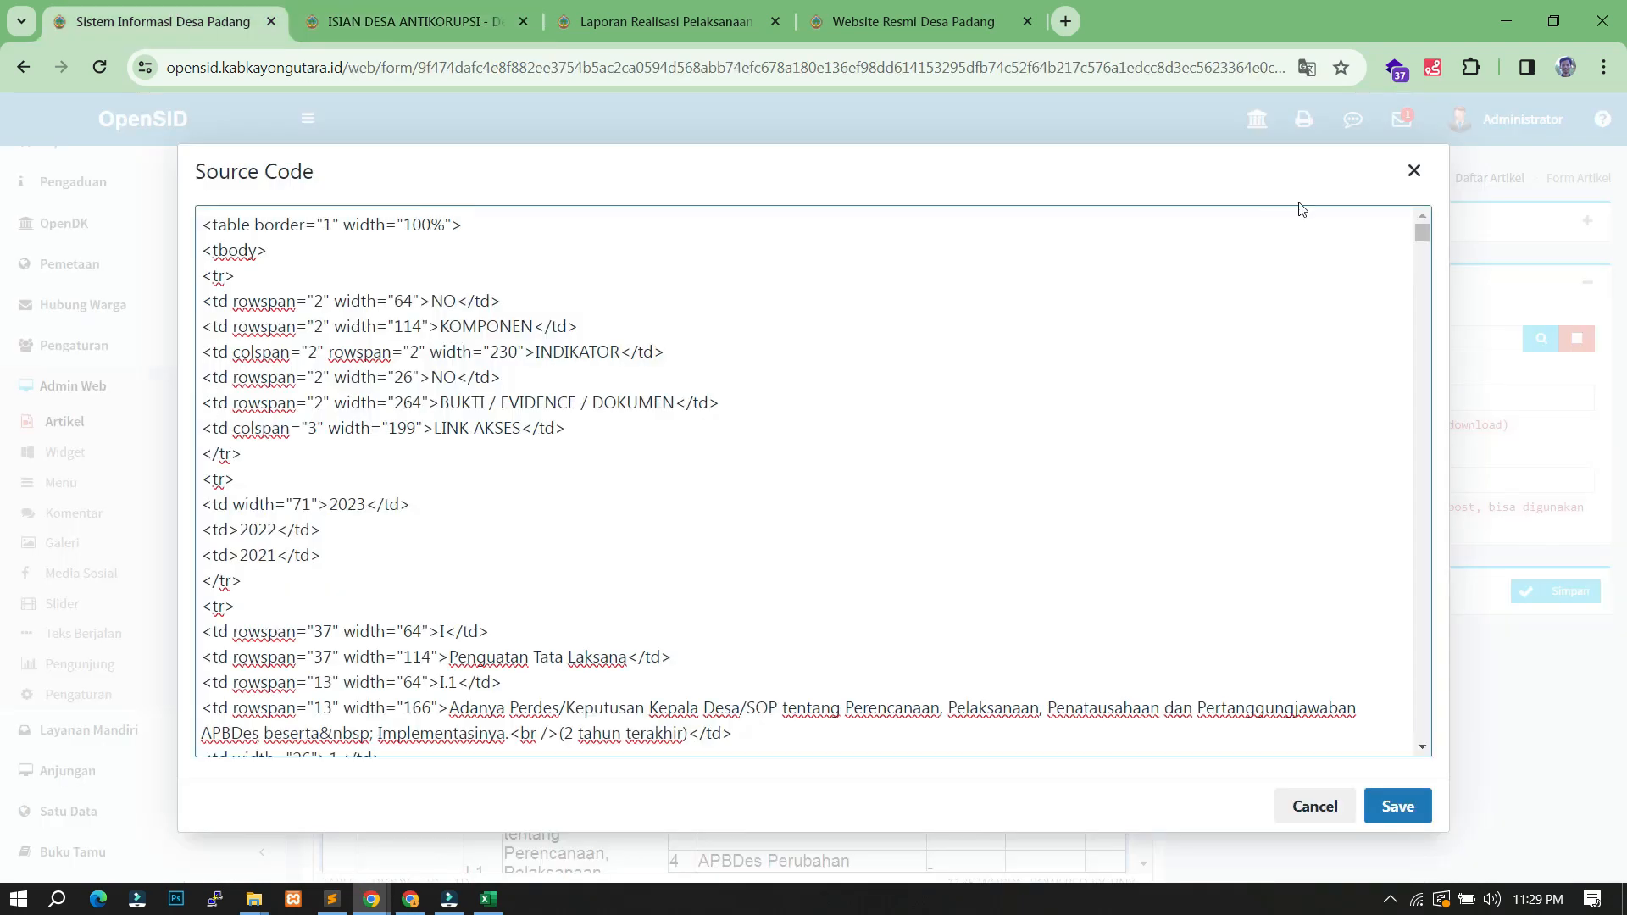
left_click(1414, 170)
scroll(170, 423, "up", 7)
scroll(166, 522, "down", 7)
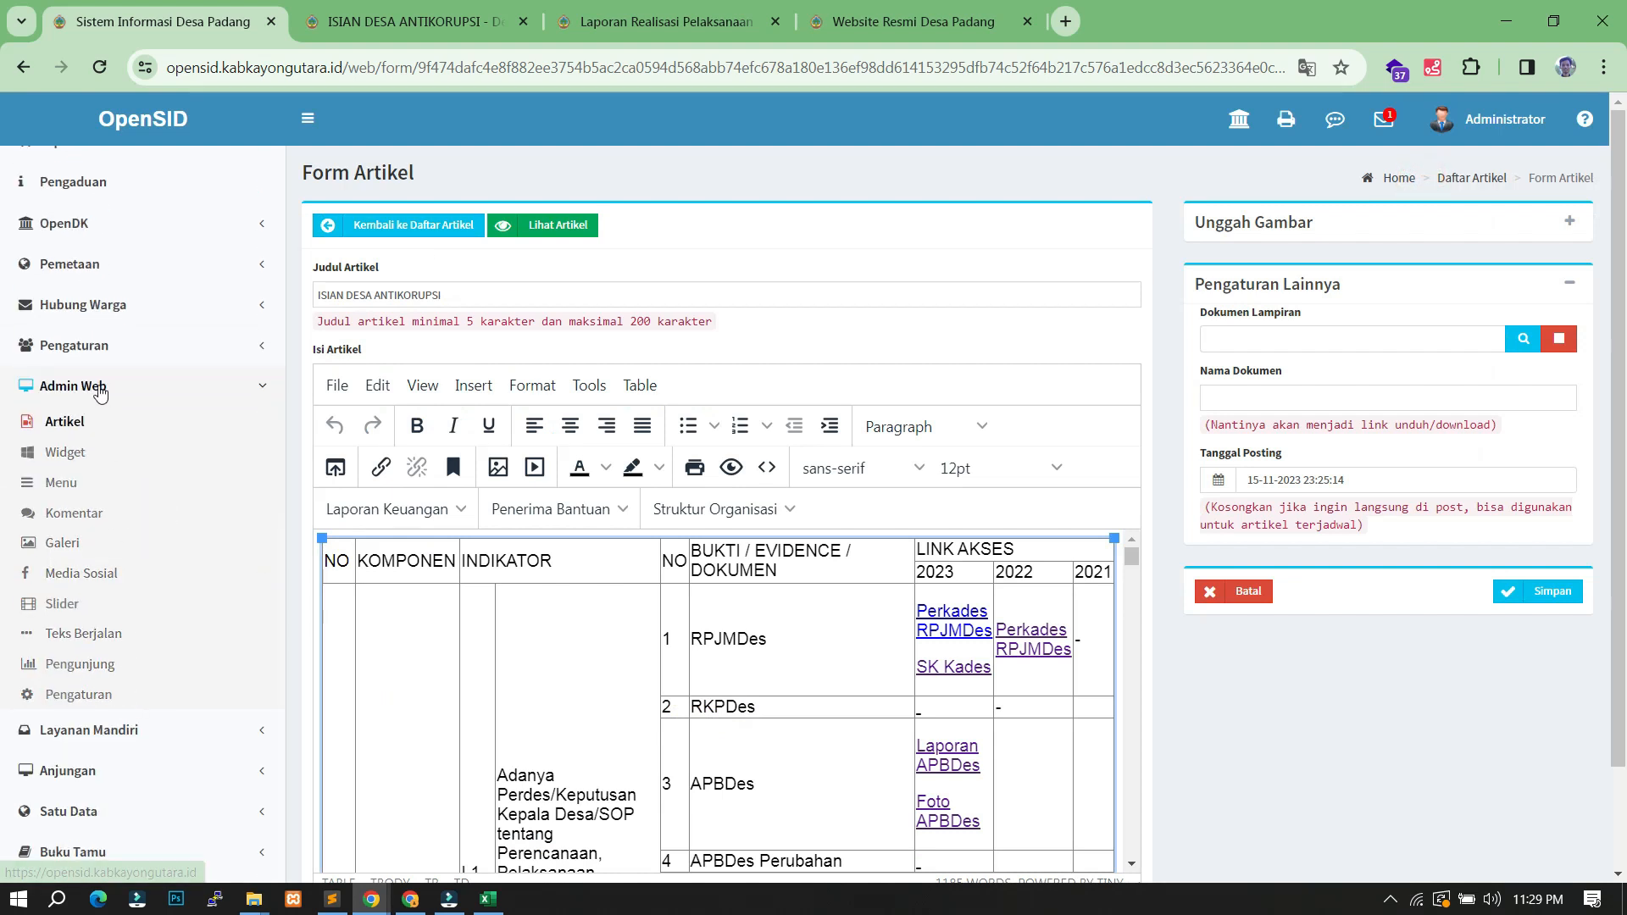
left_click(80, 349)
scroll(95, 517, "down", 6)
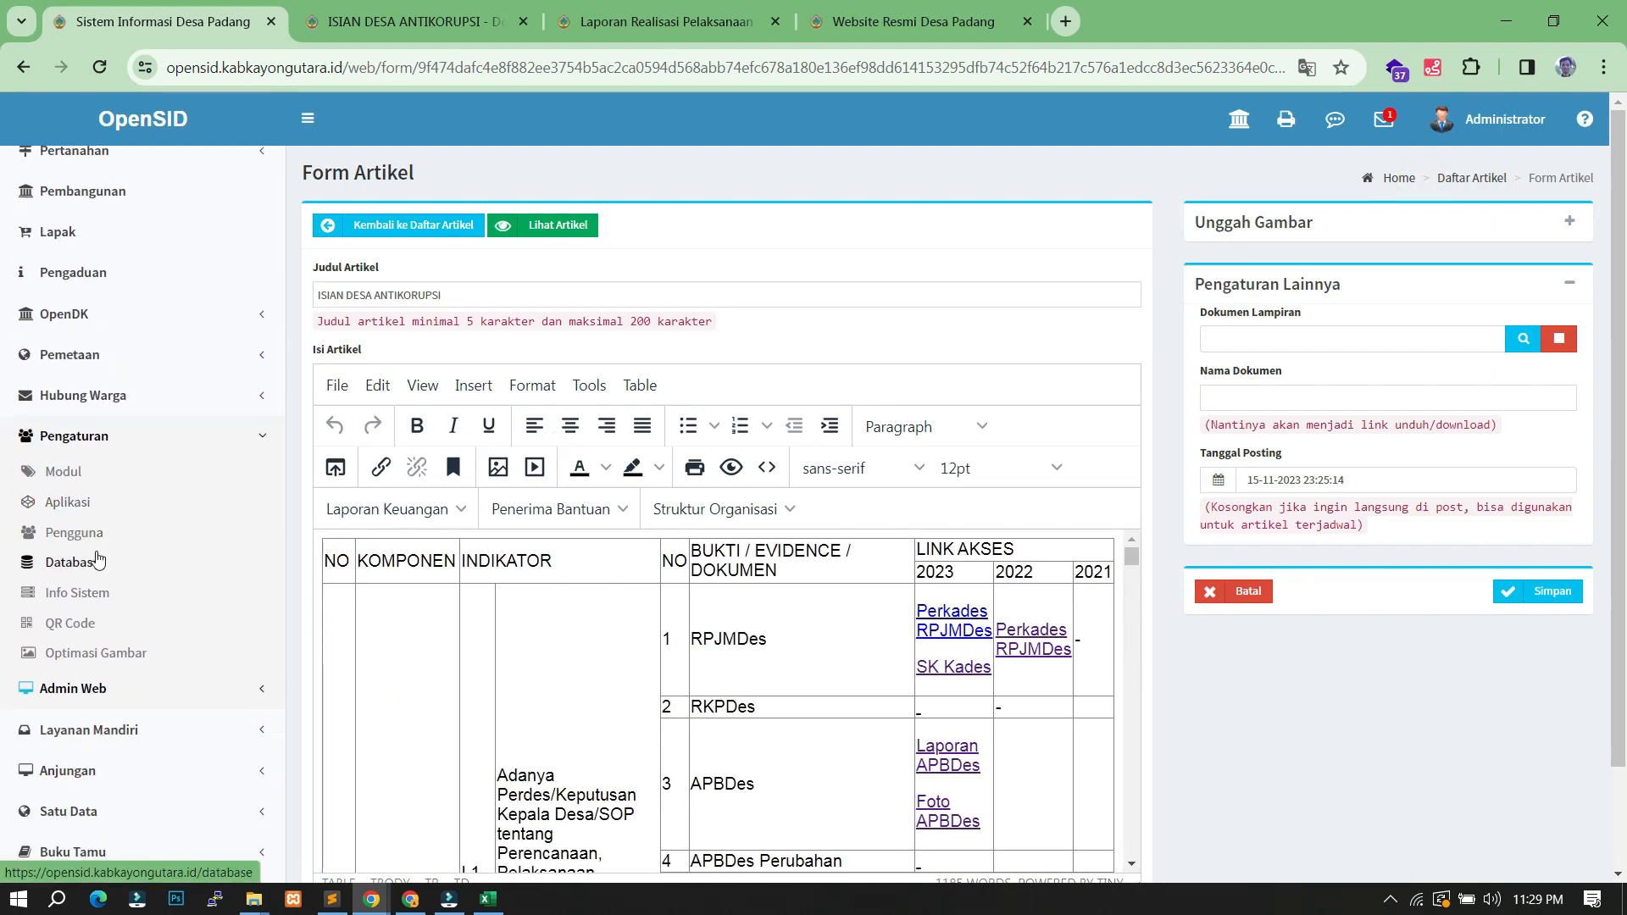
left_click(67, 502)
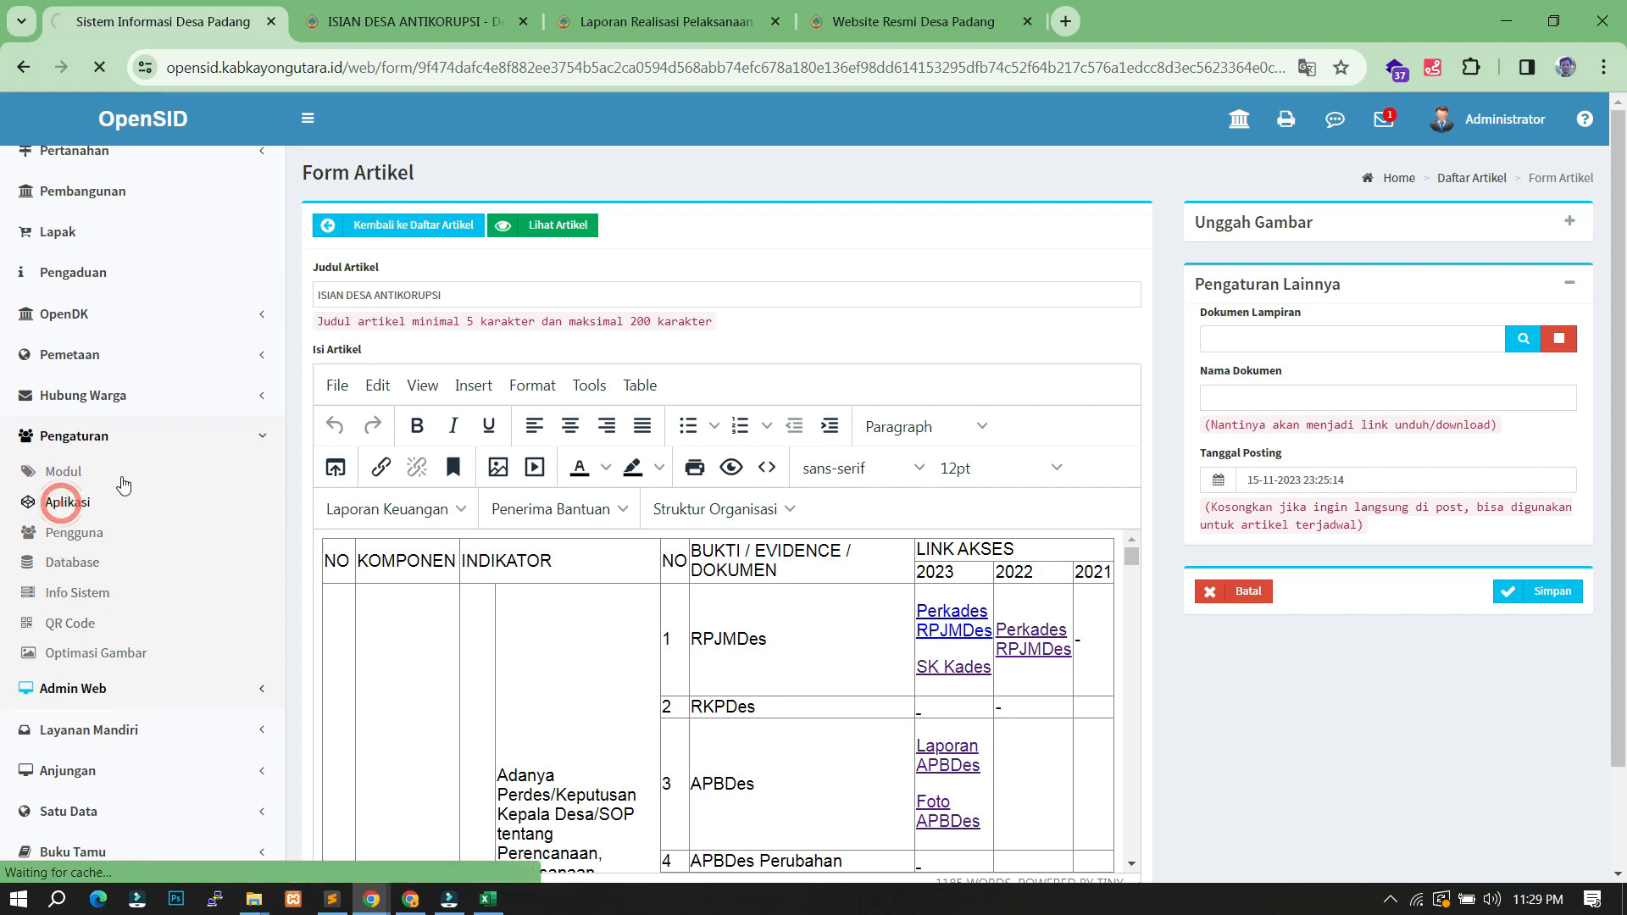
- Set the Web Theme to natra and save the application settings
scroll(976, 575, "down", 10)
left_click(937, 719)
left_click(917, 792)
left_click(1526, 771)
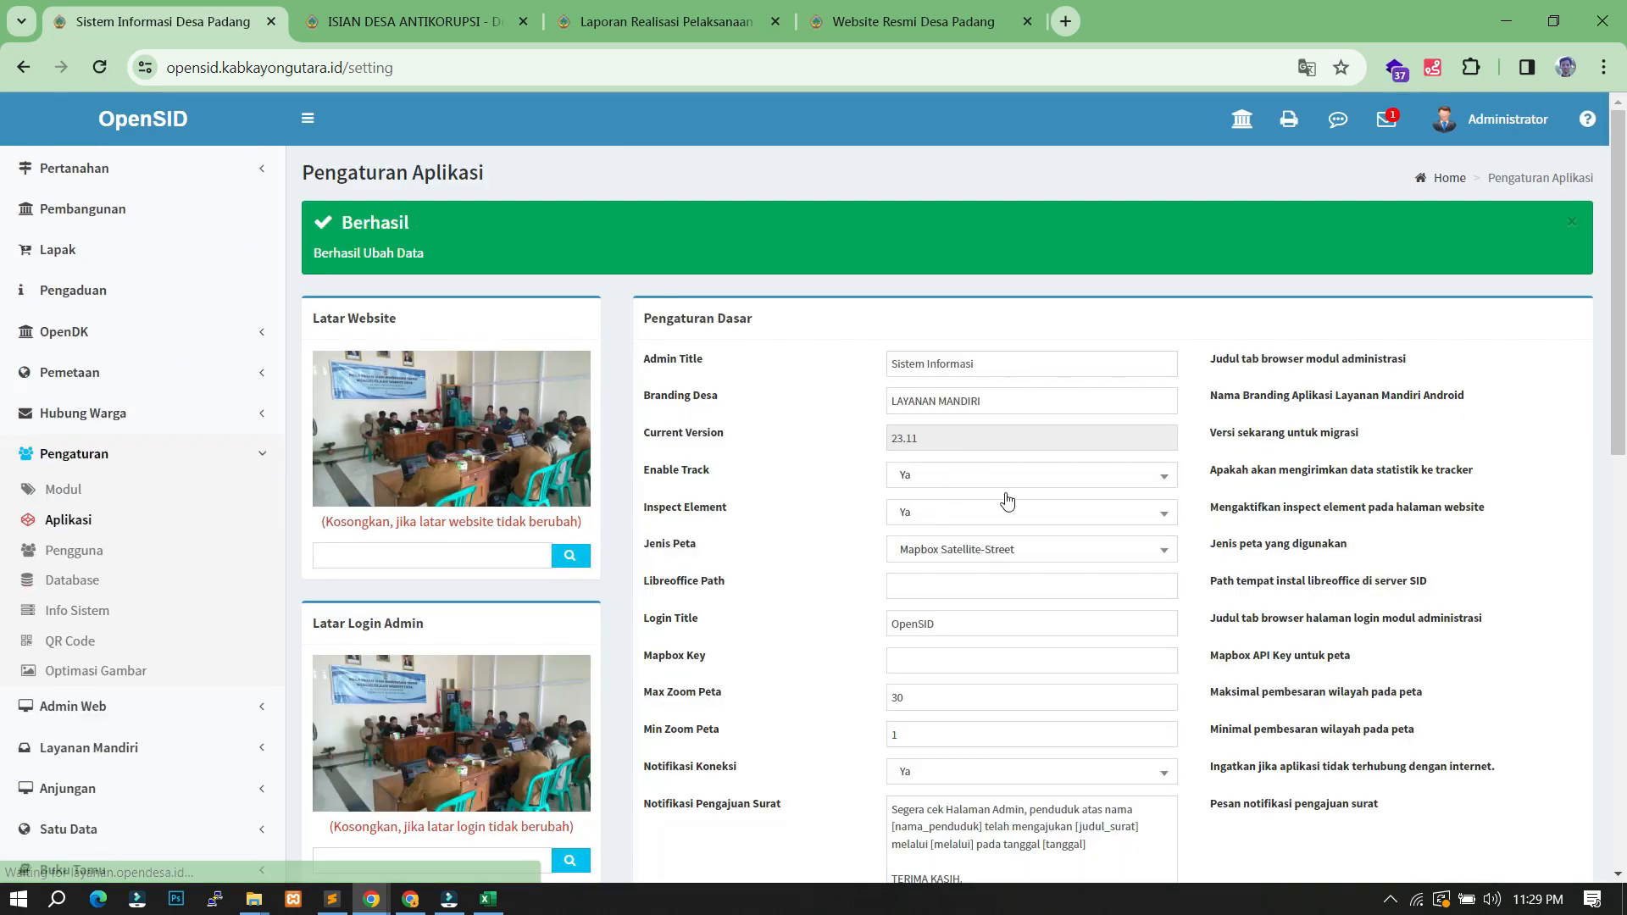
left_click(398, 21)
scroll(472, 322, "up", 6)
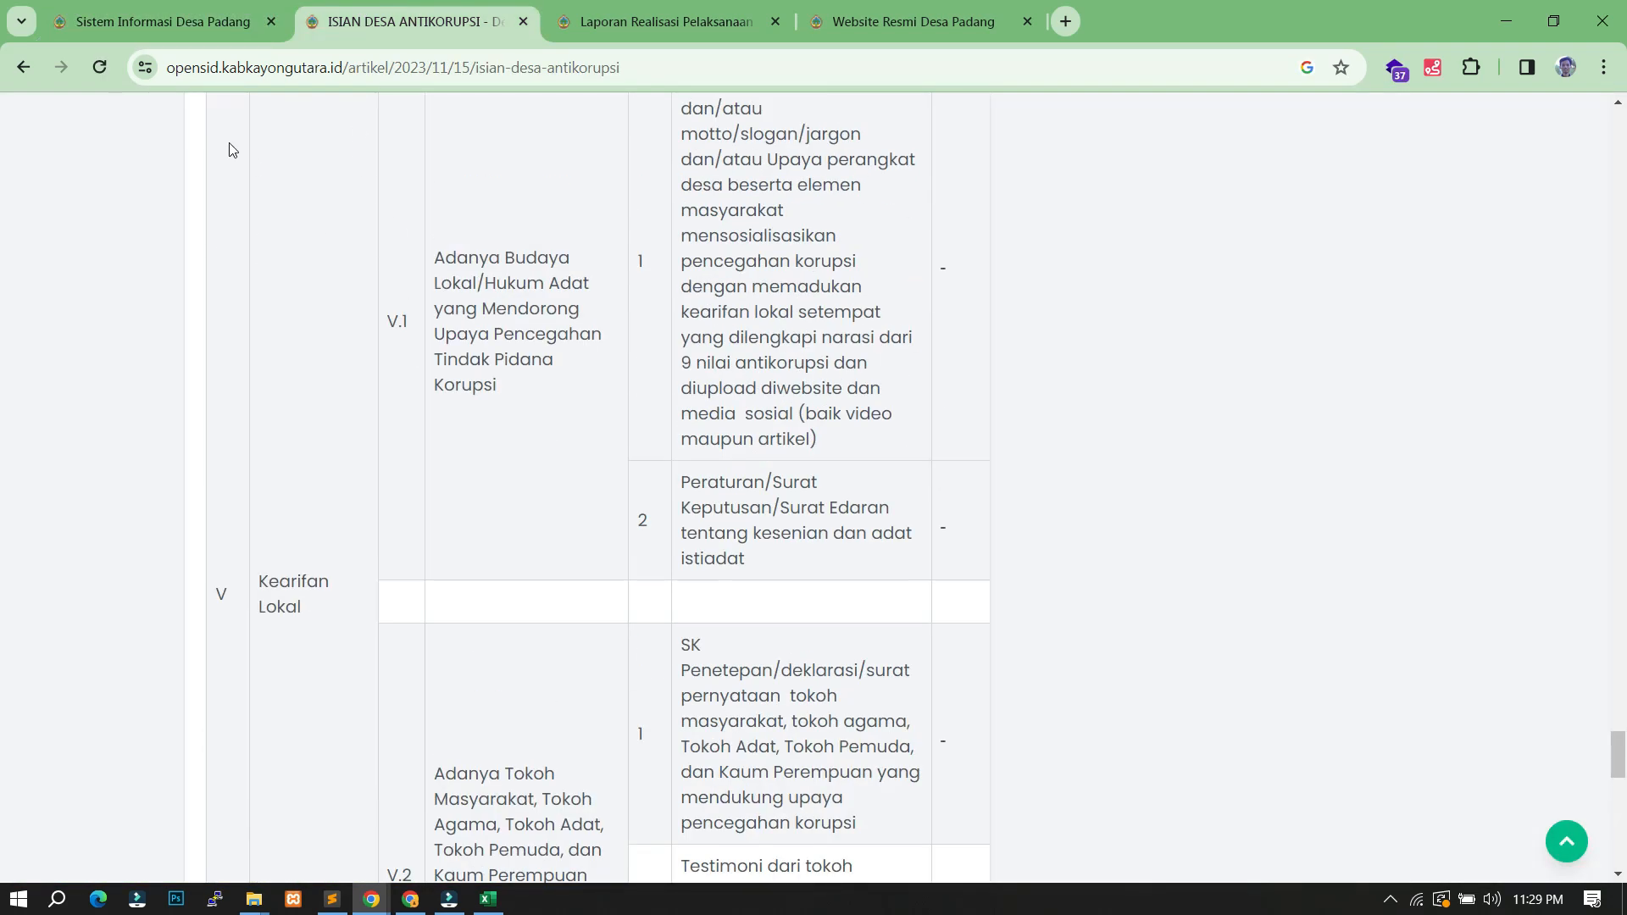
- Reload the ISIAN DESA ANTIKORUPSI article in the red natra theme and scroll its table to the share buttons
left_click(99, 72)
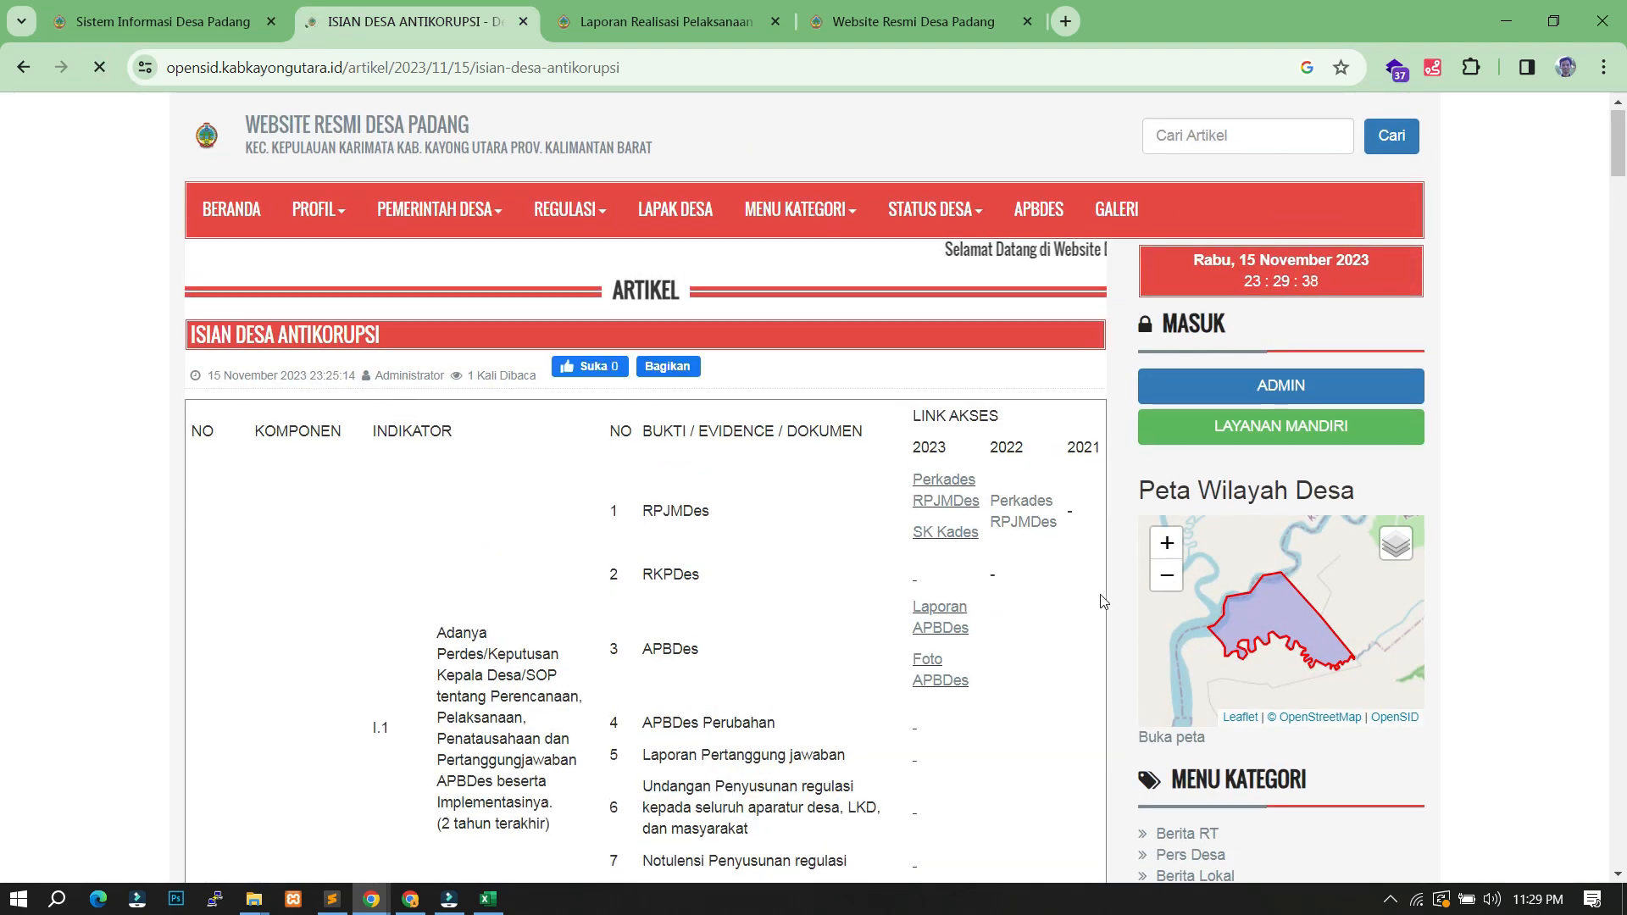
scroll(1050, 539, "down", 13)
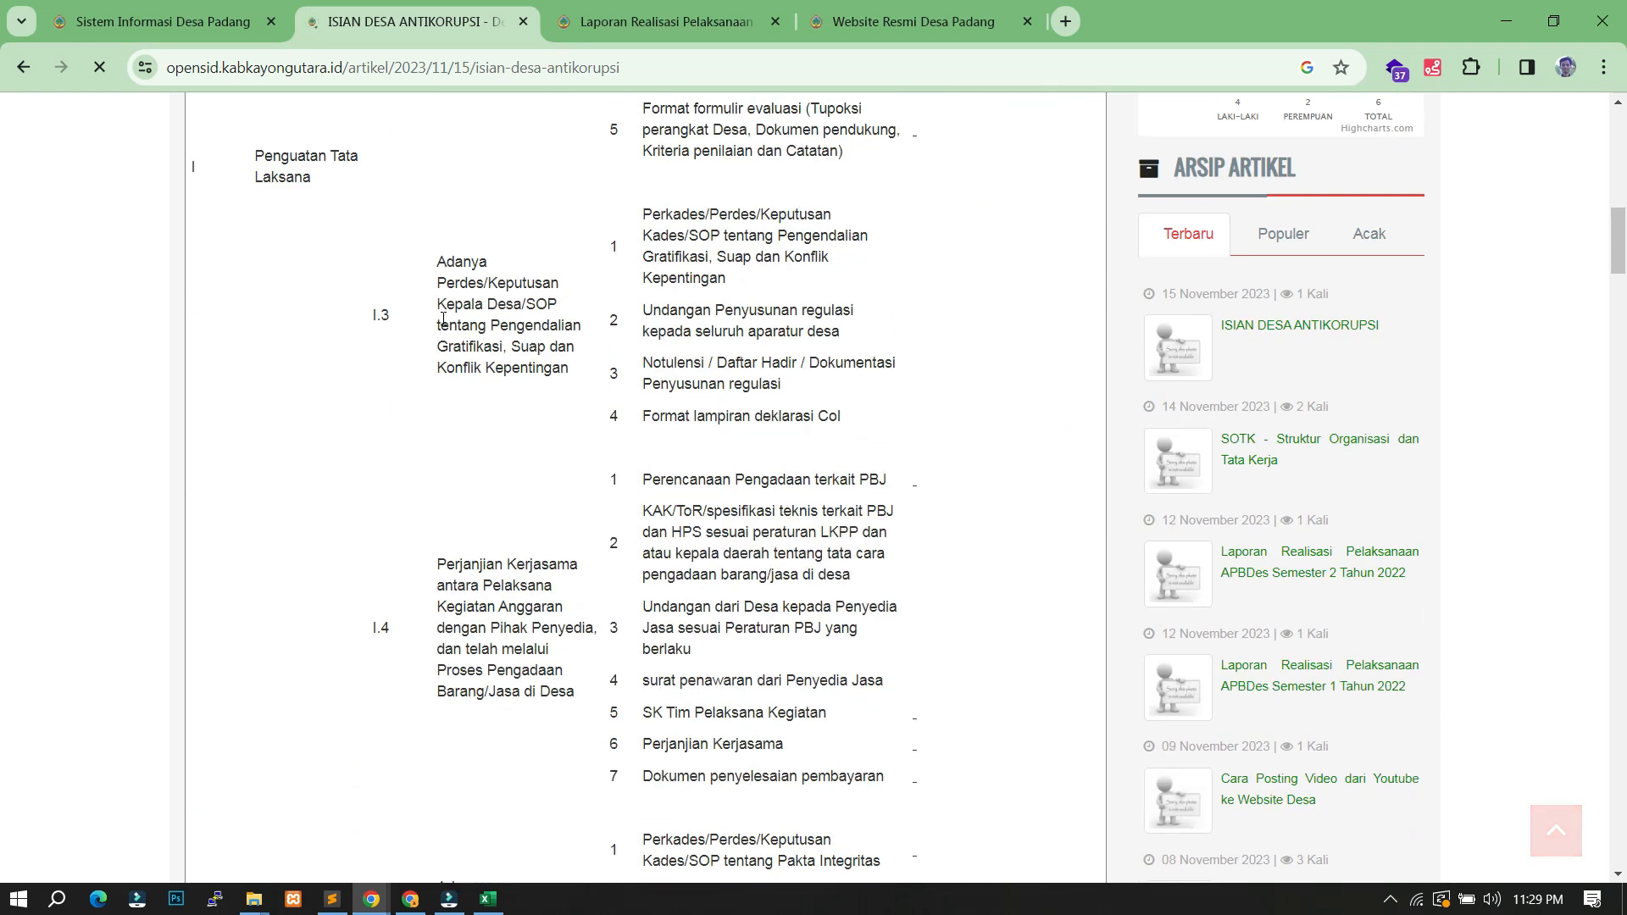
scroll(443, 318, "up", 5)
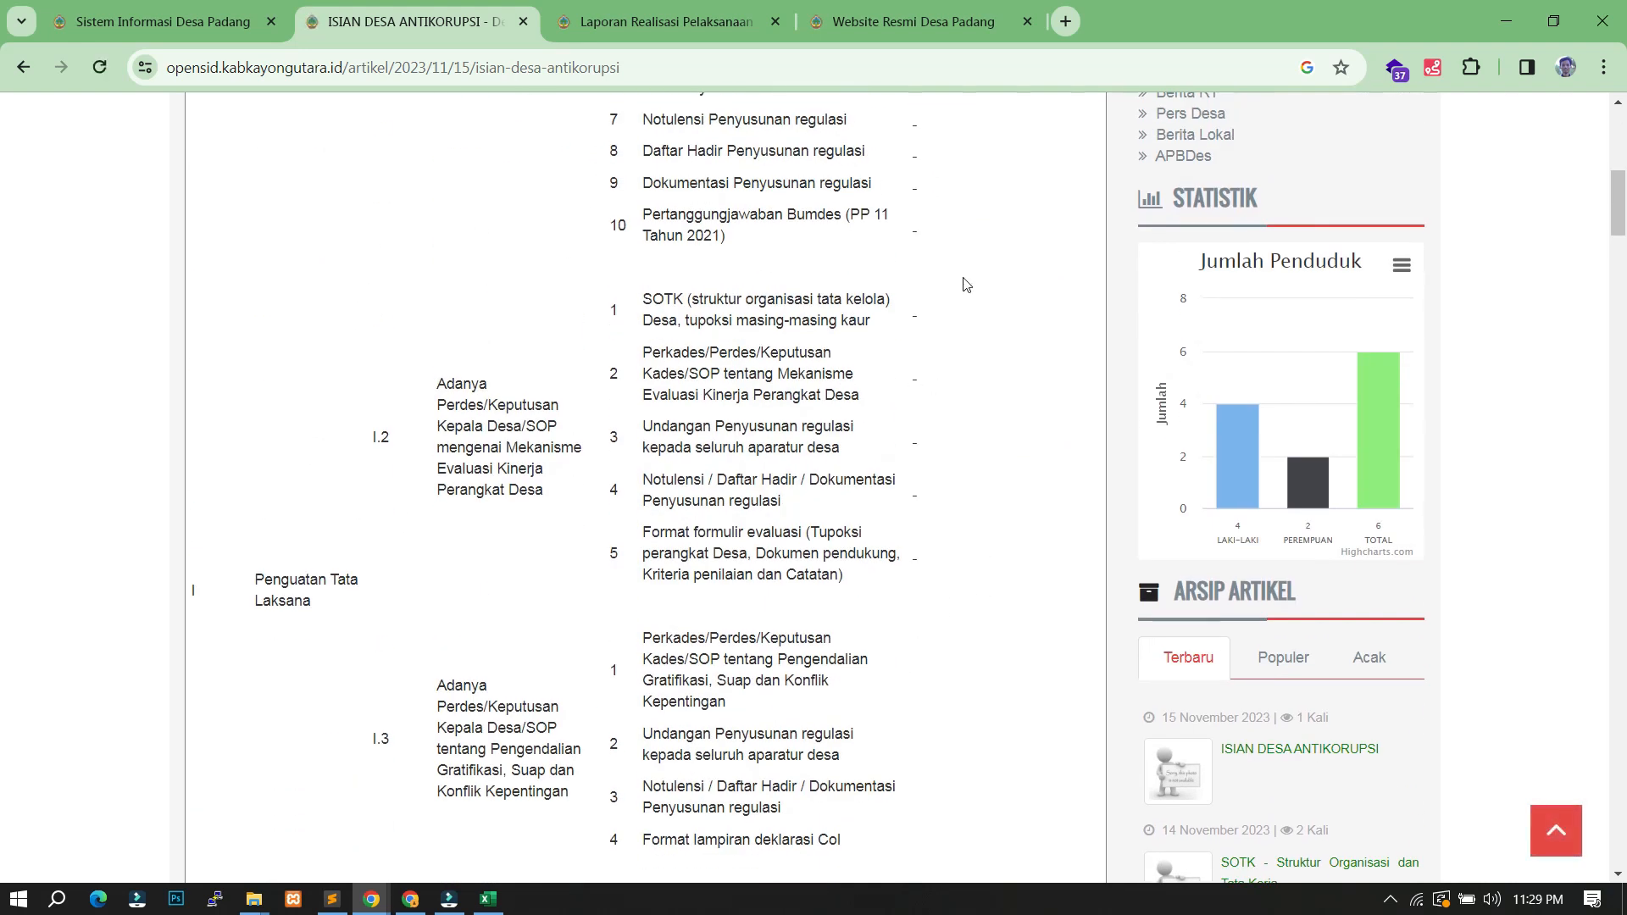
scroll(975, 356, "down", 20)
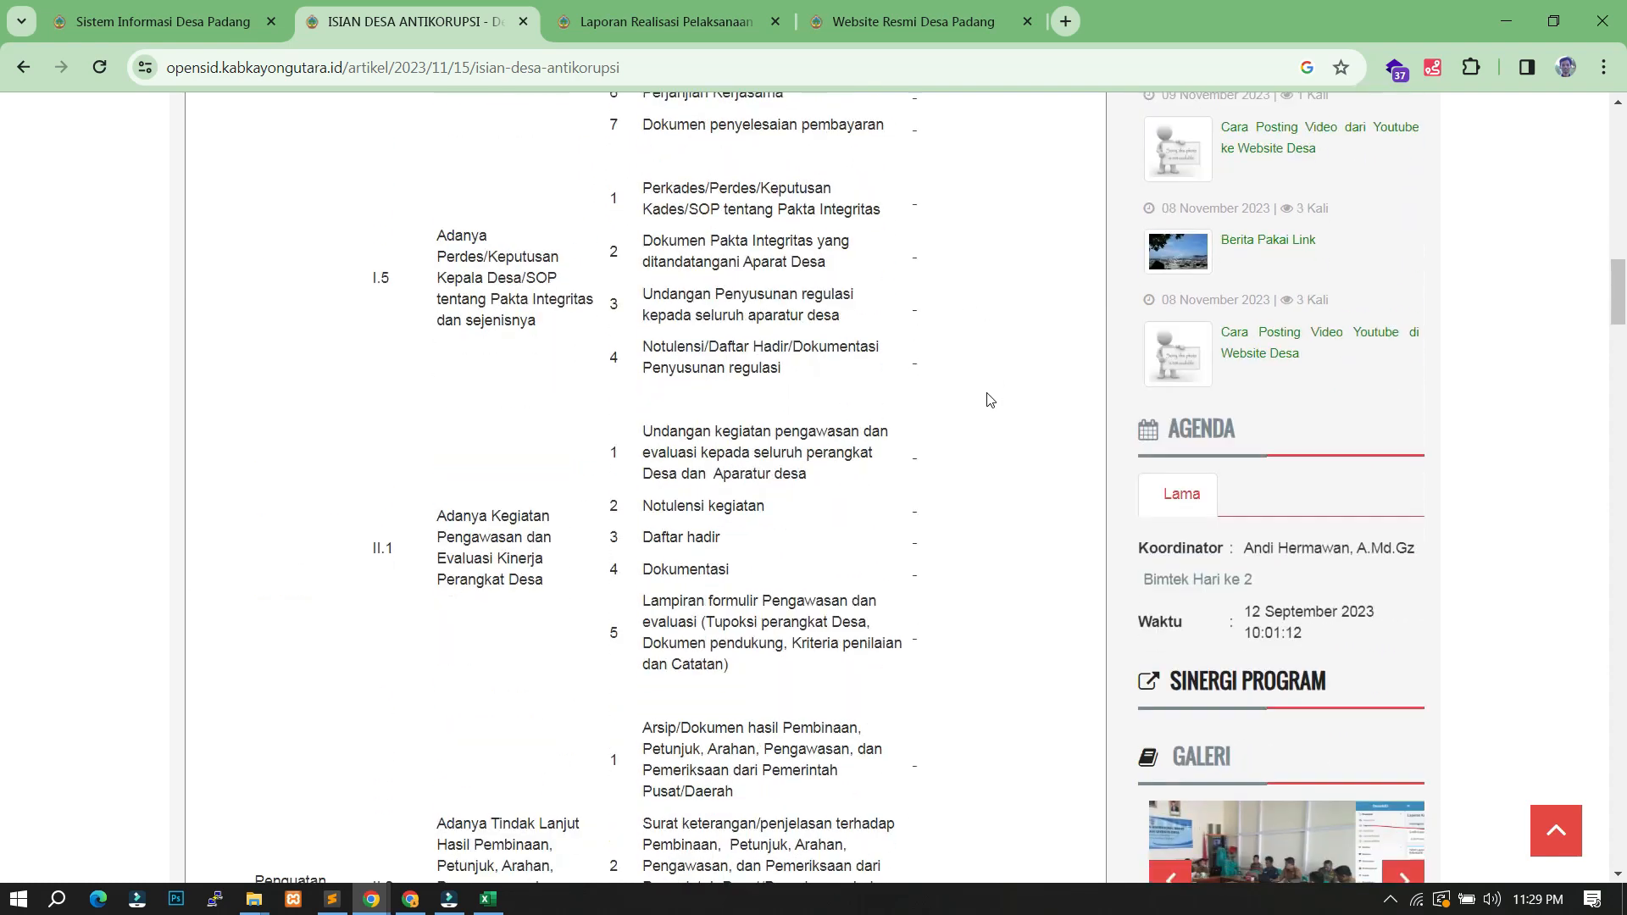
scroll(987, 419, "down", 20)
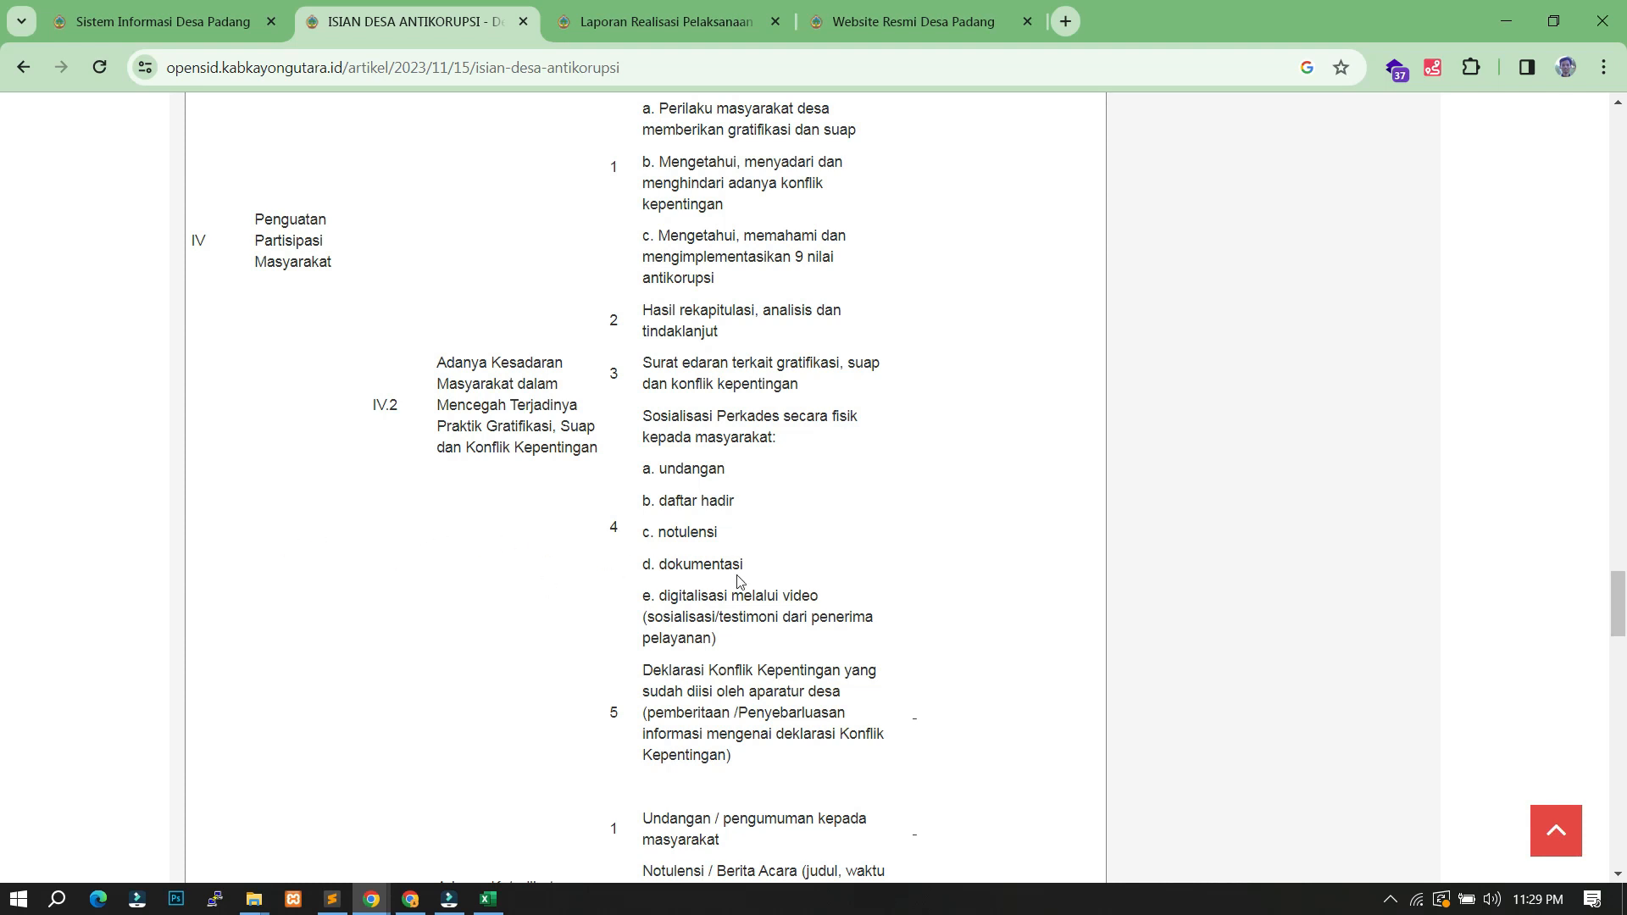
scroll(454, 497, "down", 10)
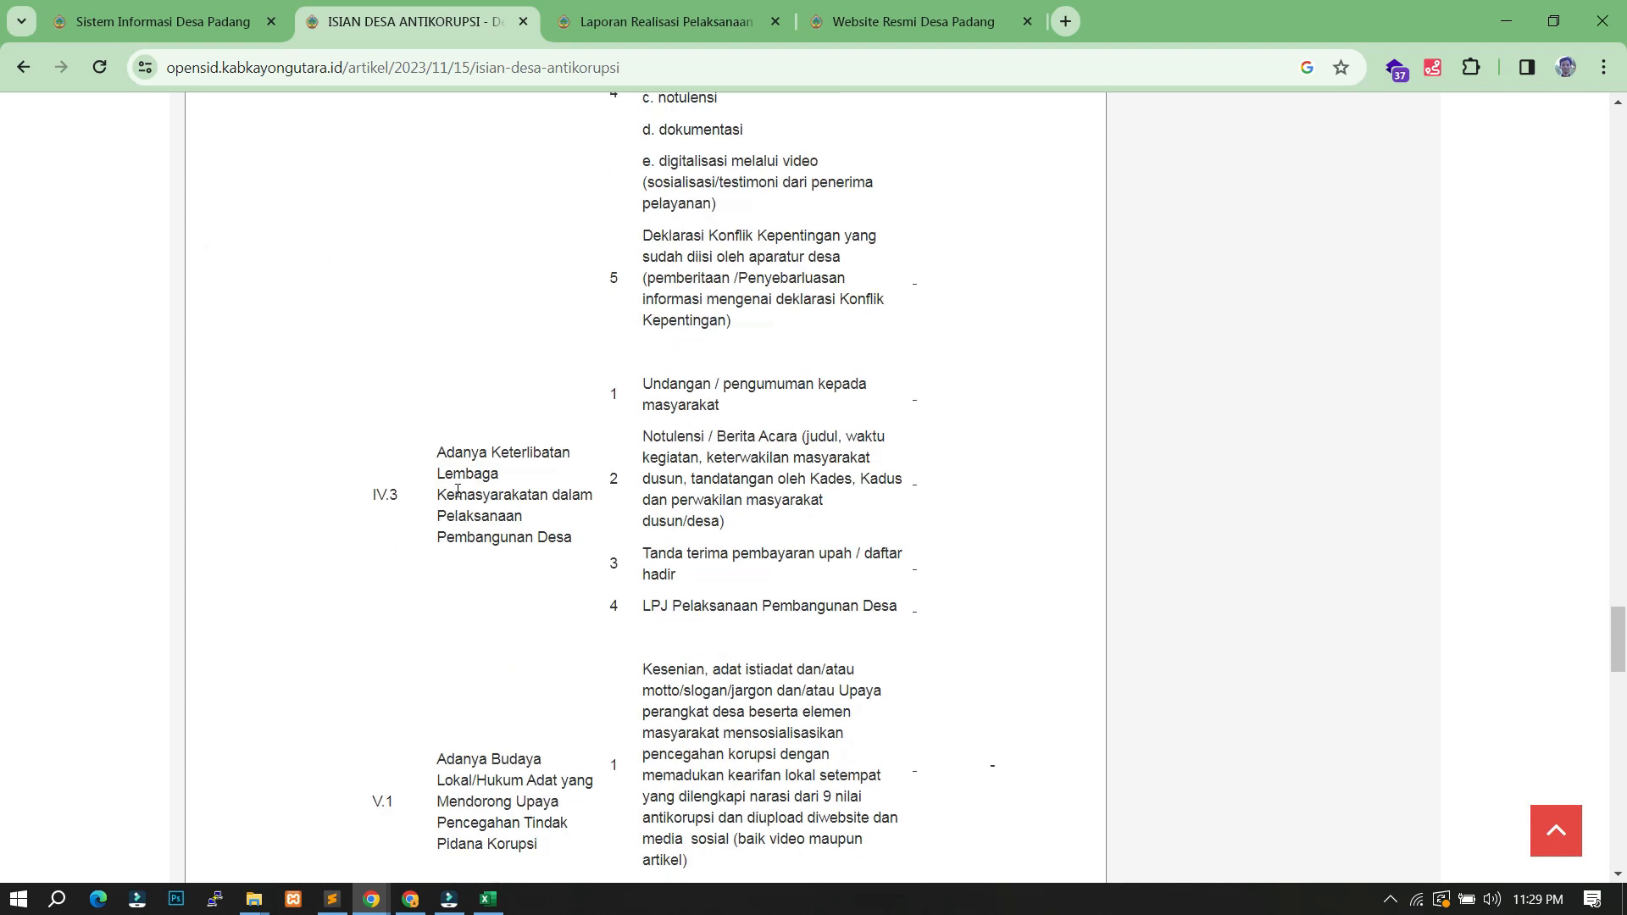
scroll(701, 452, "down", 10)
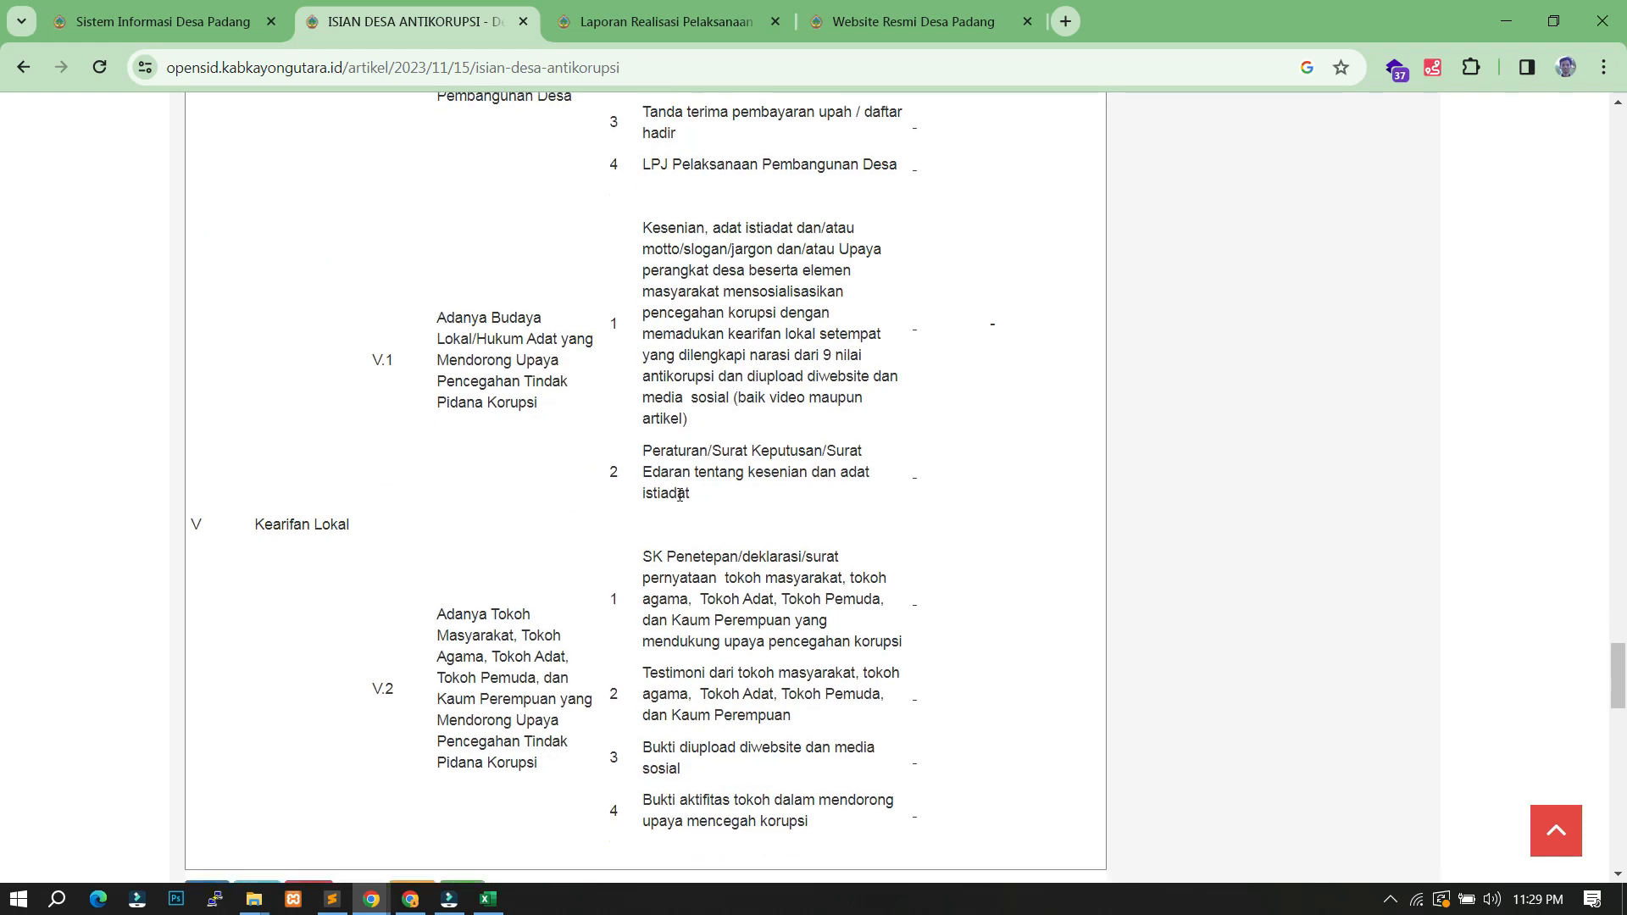
scroll(618, 476, "up", 5)
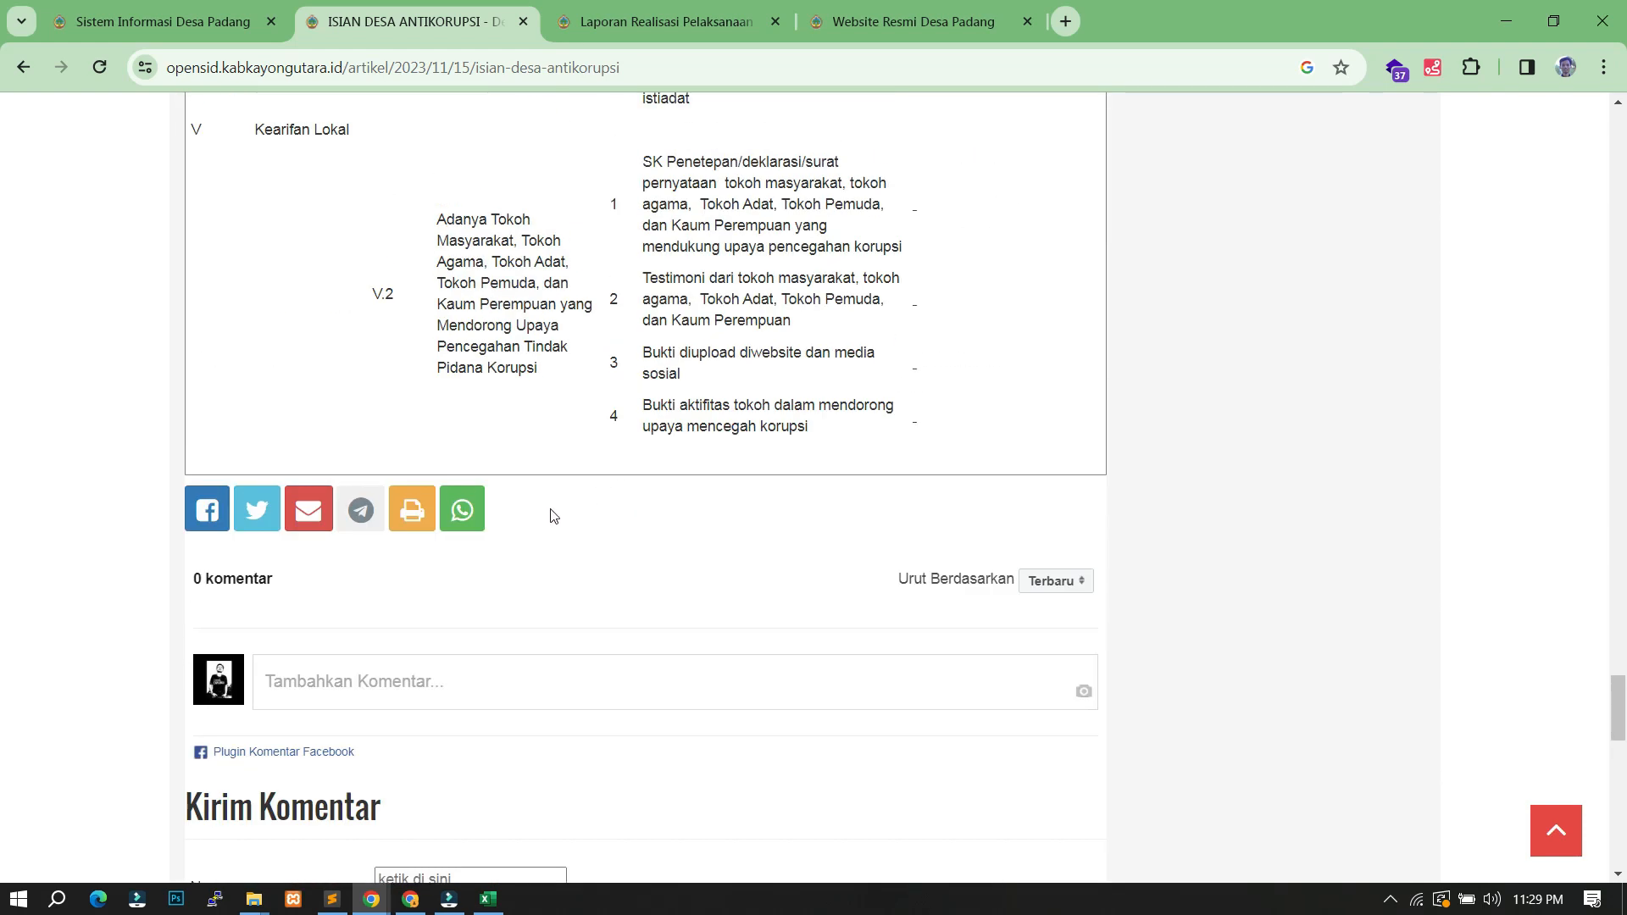
left_click(412, 519)
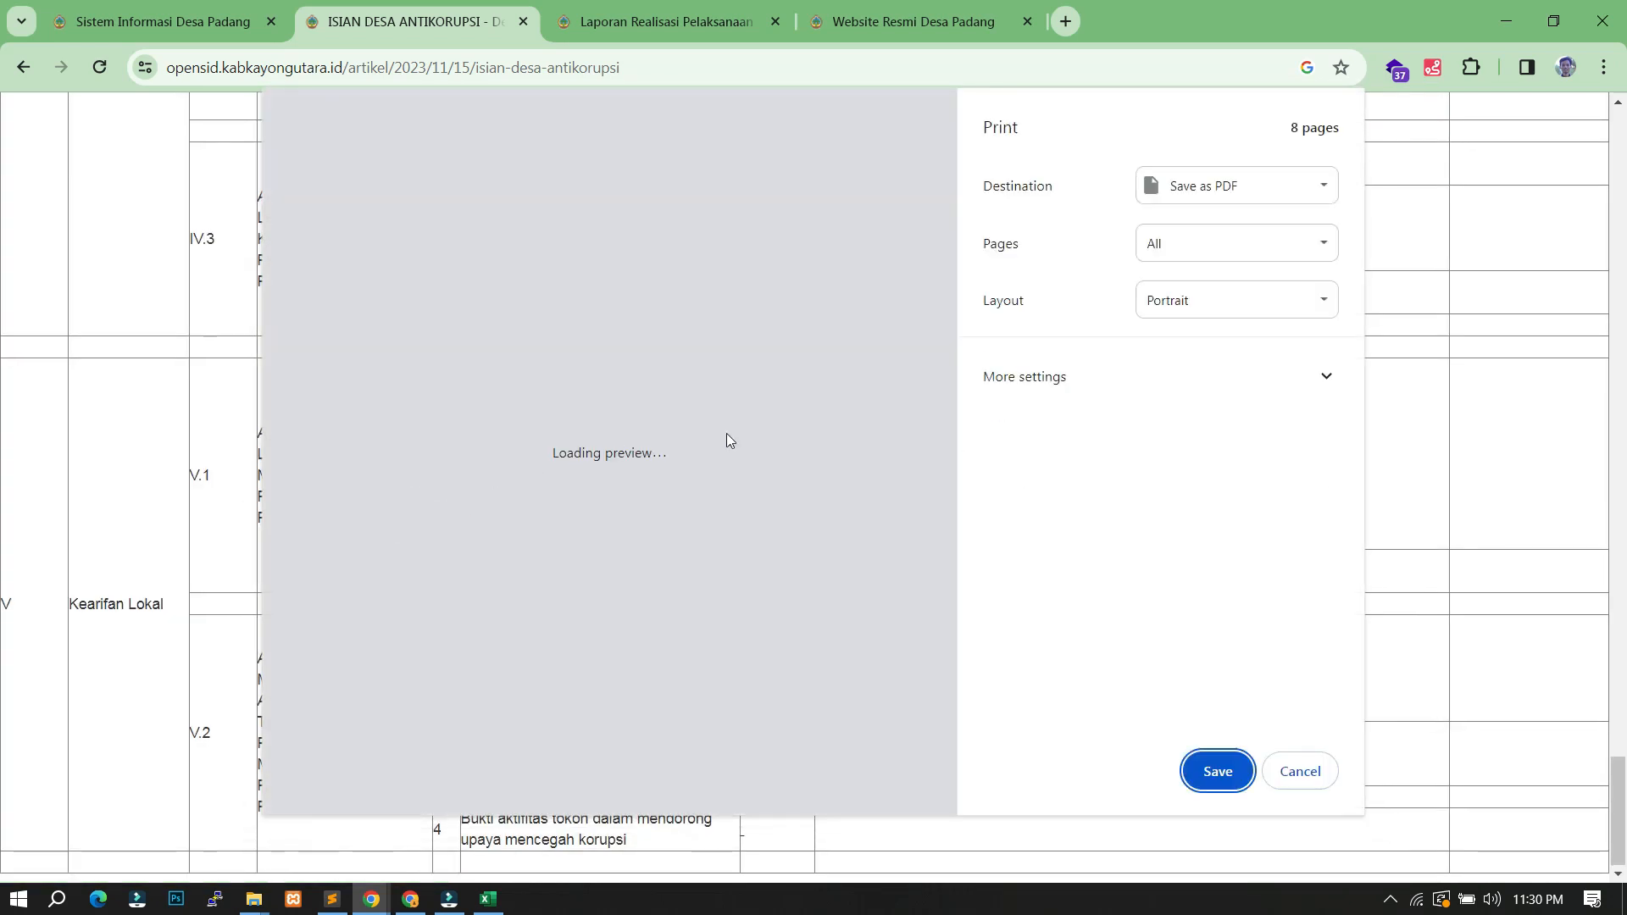
scroll(690, 312, "down", 8)
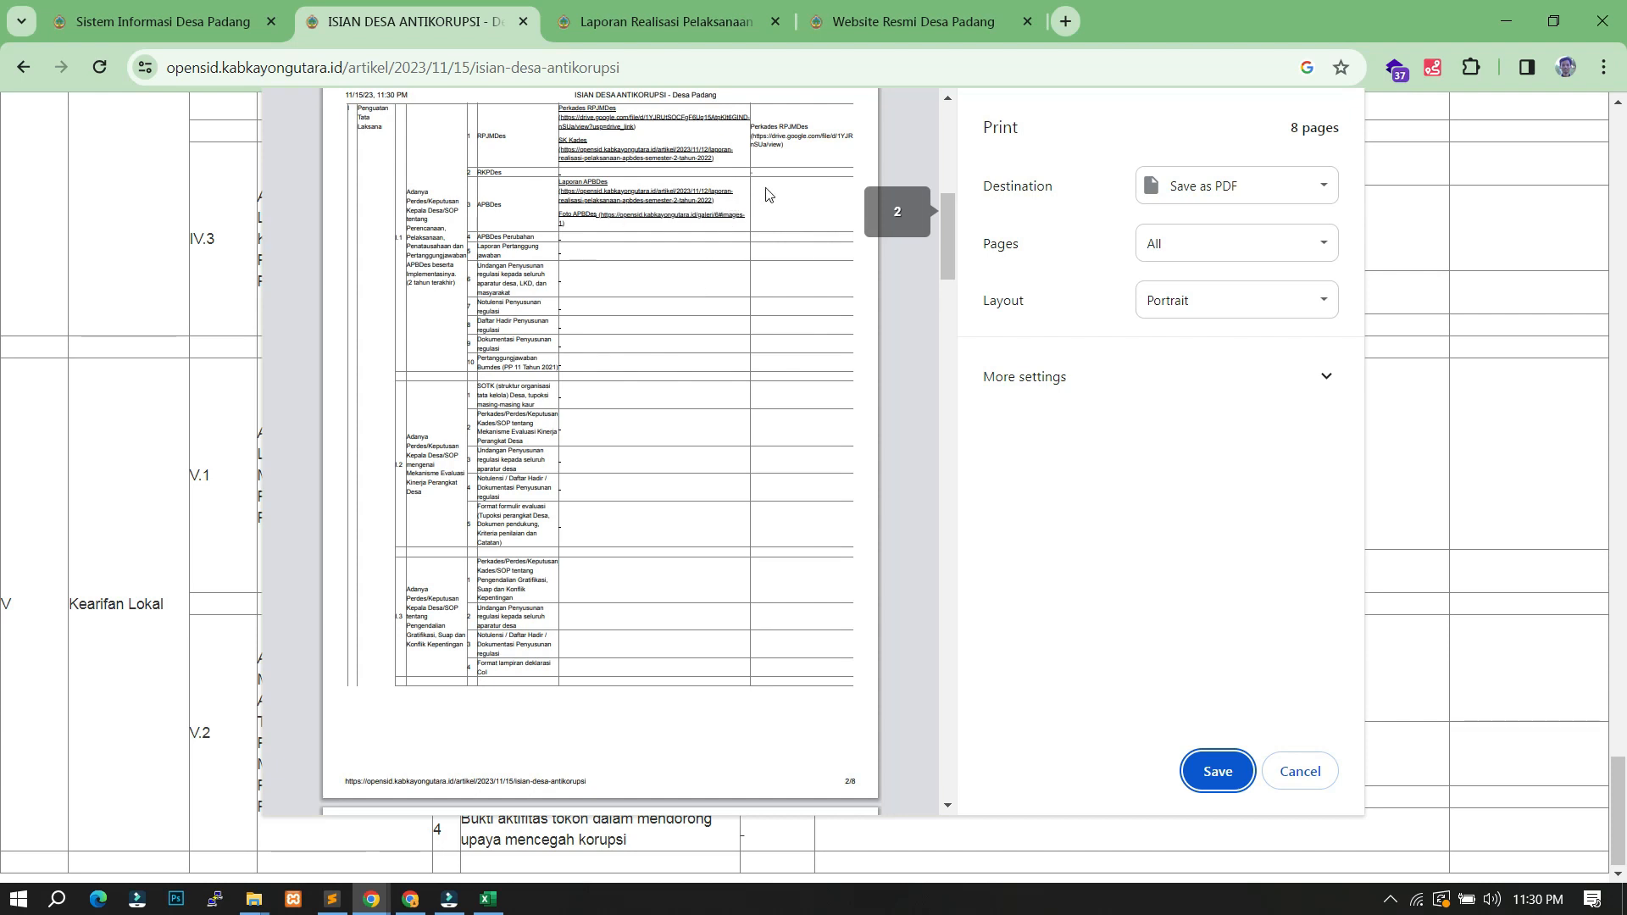
scroll(683, 195, "up", 5, "ctrl")
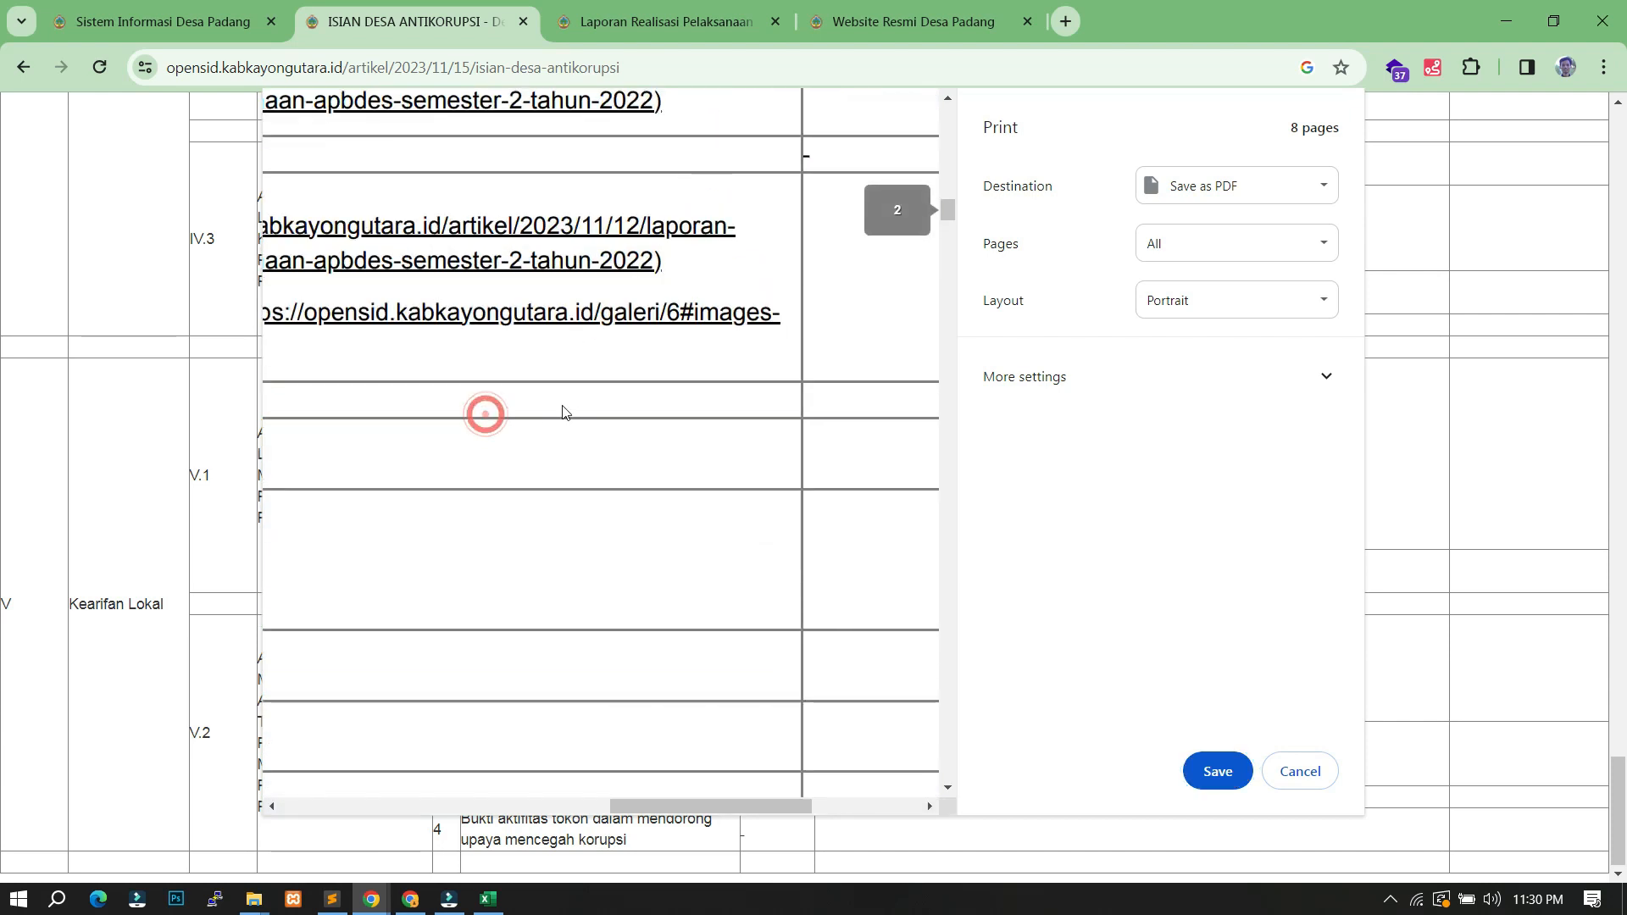
scroll(635, 478, "down", 5, "ctrl")
scroll(458, 389, "up", 3, "ctrl")
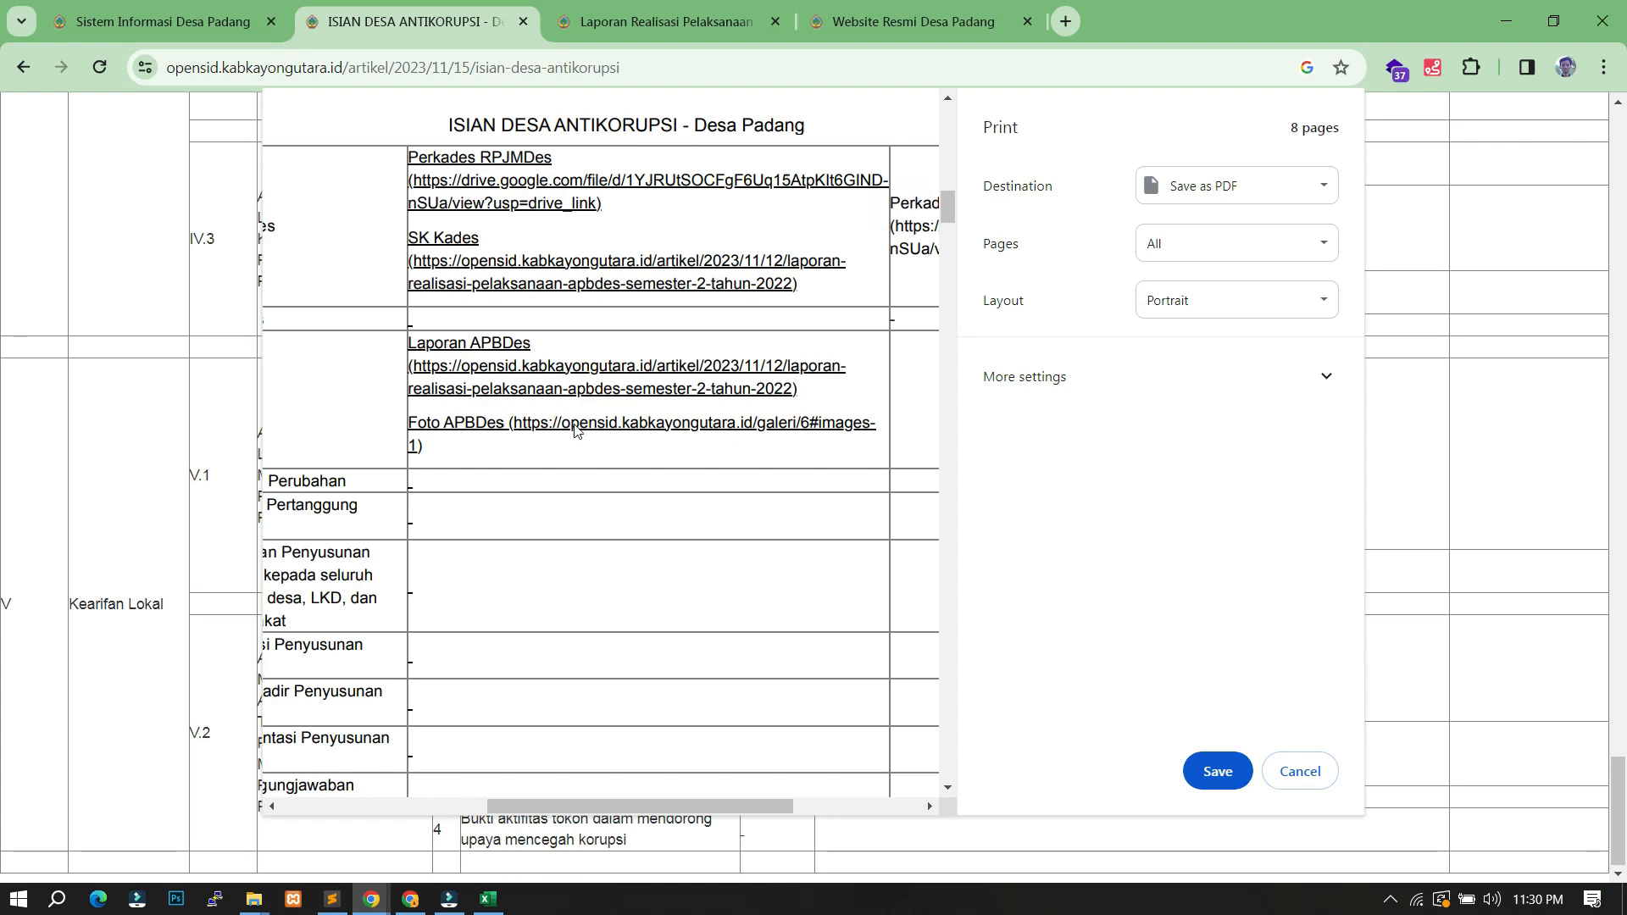
scroll(646, 522, "down", 5, "ctrl")
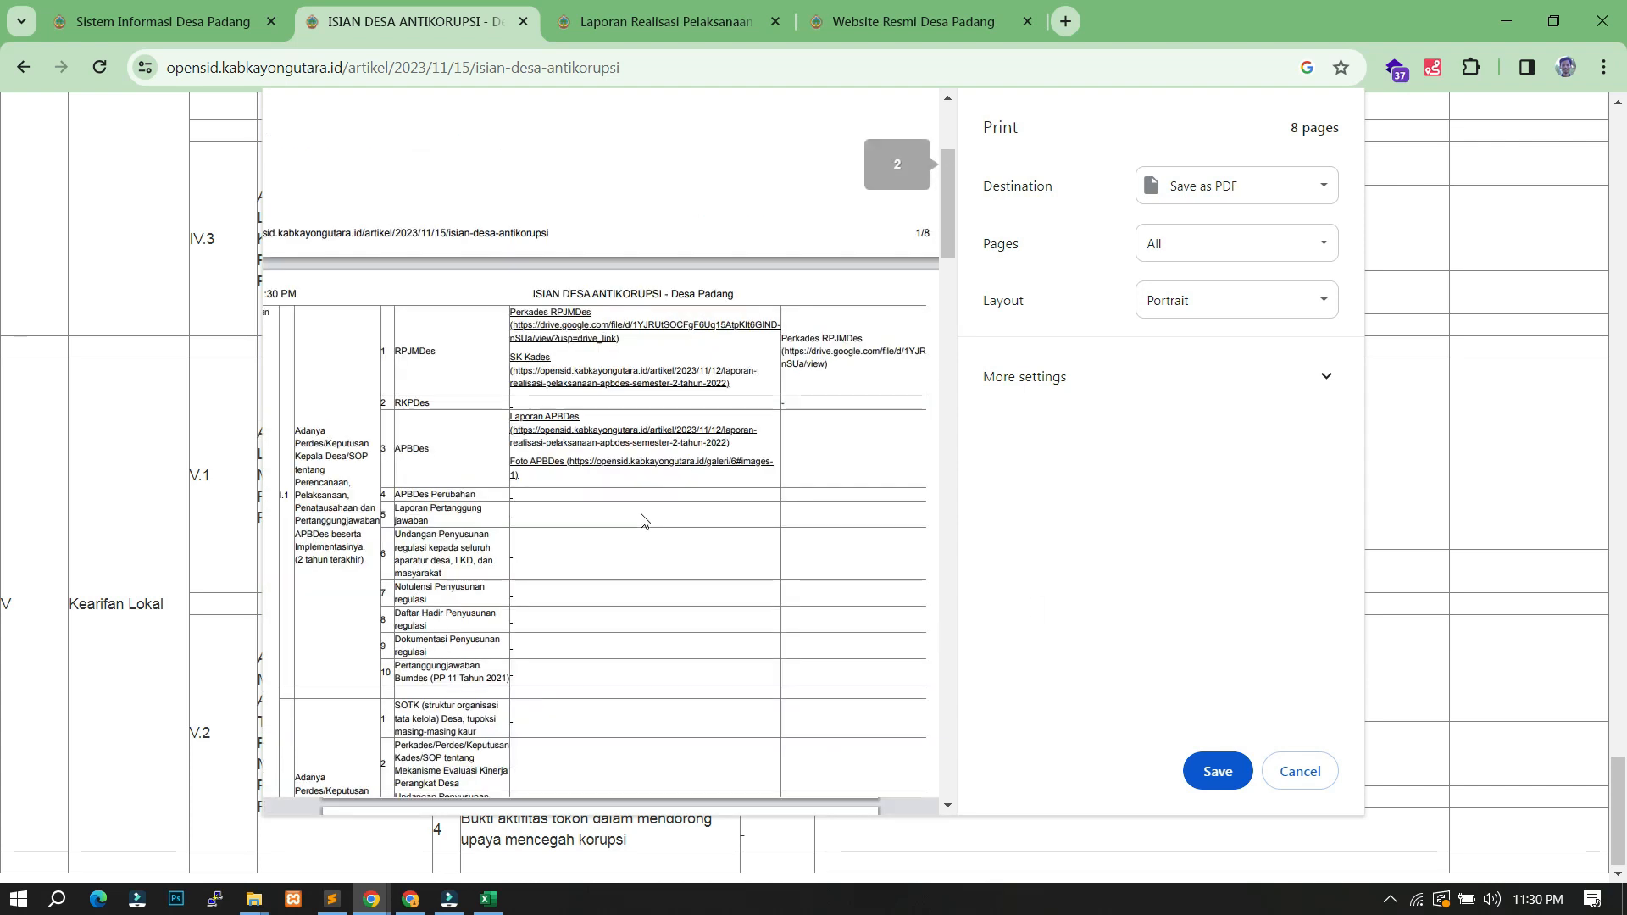
left_click(1308, 772)
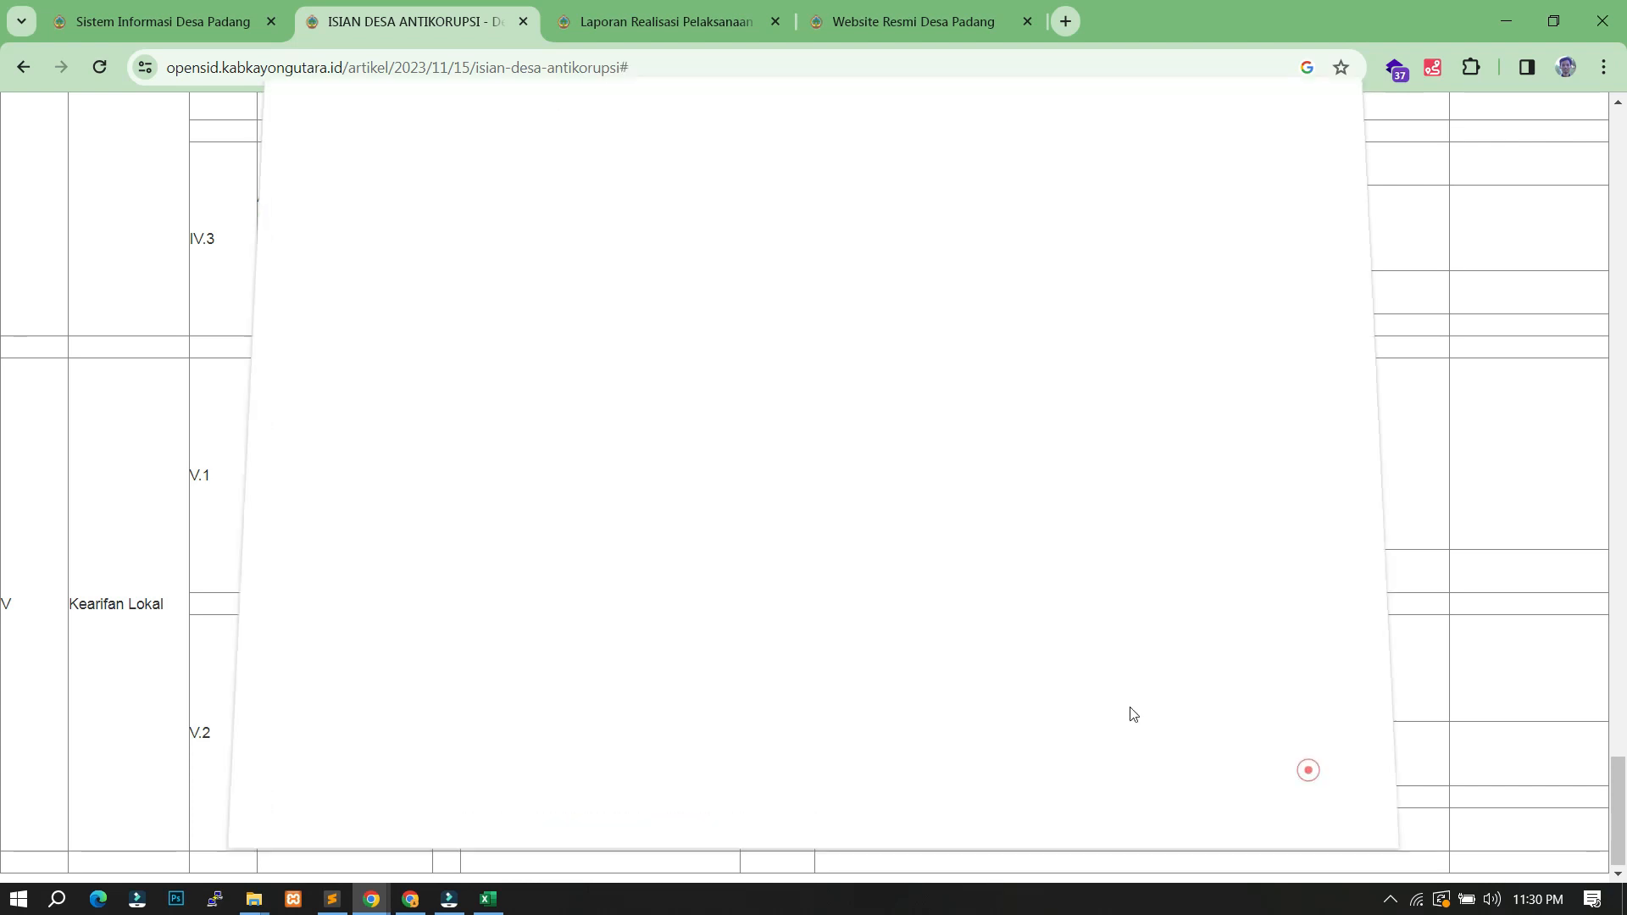
scroll(805, 419, "up", 8)
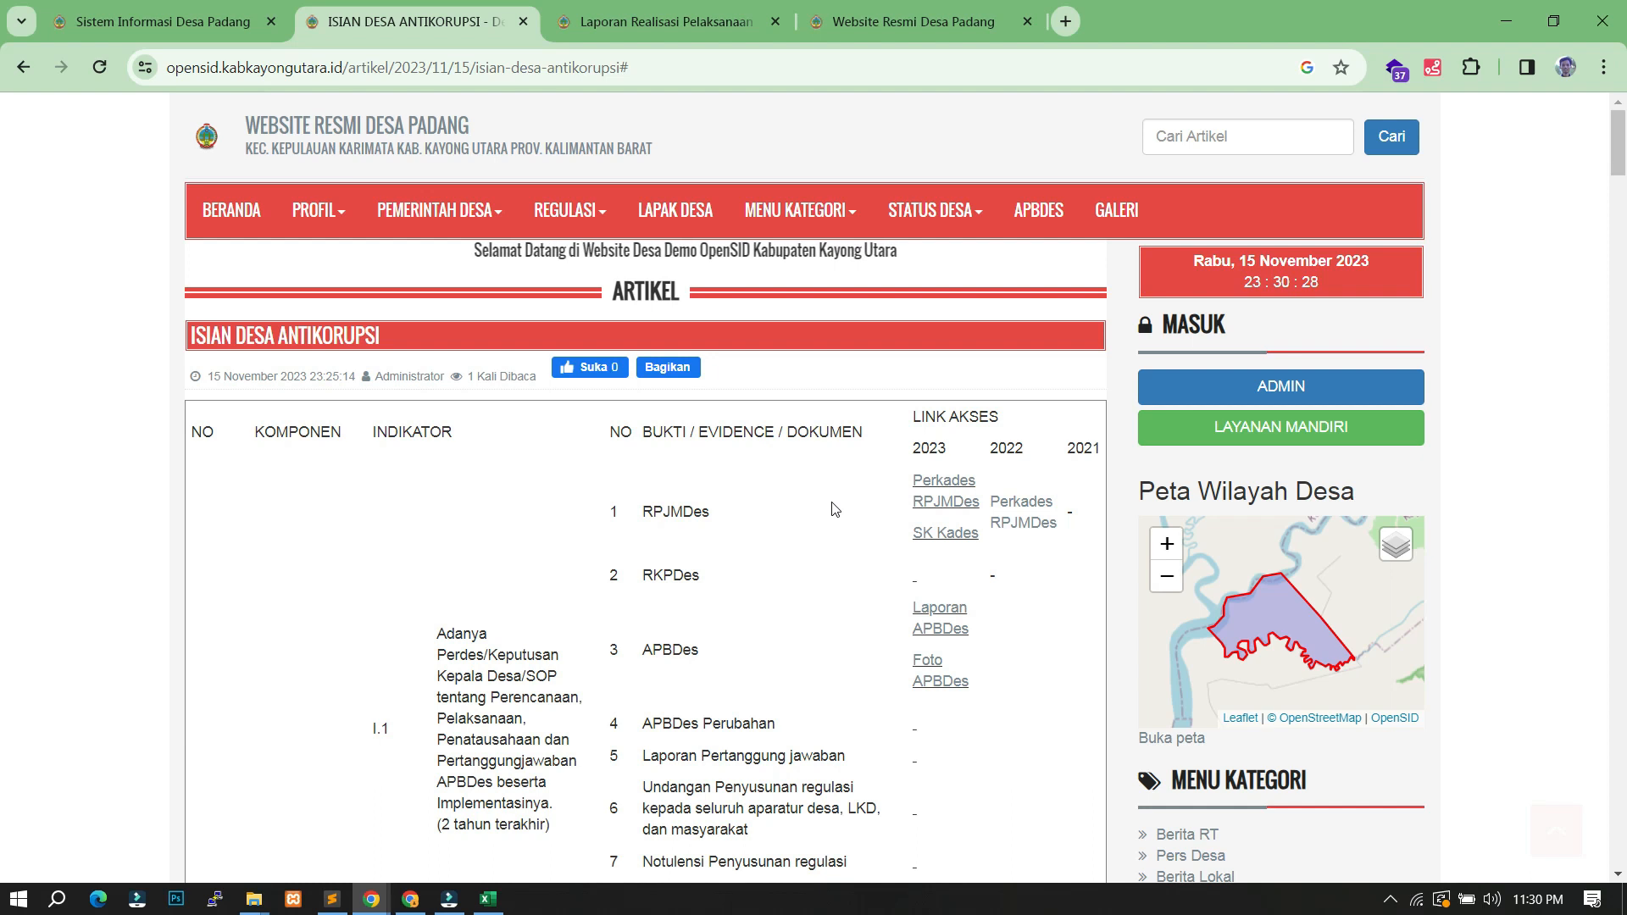
scroll(863, 493, "down", 1)
scroll(863, 492, "down", 5)
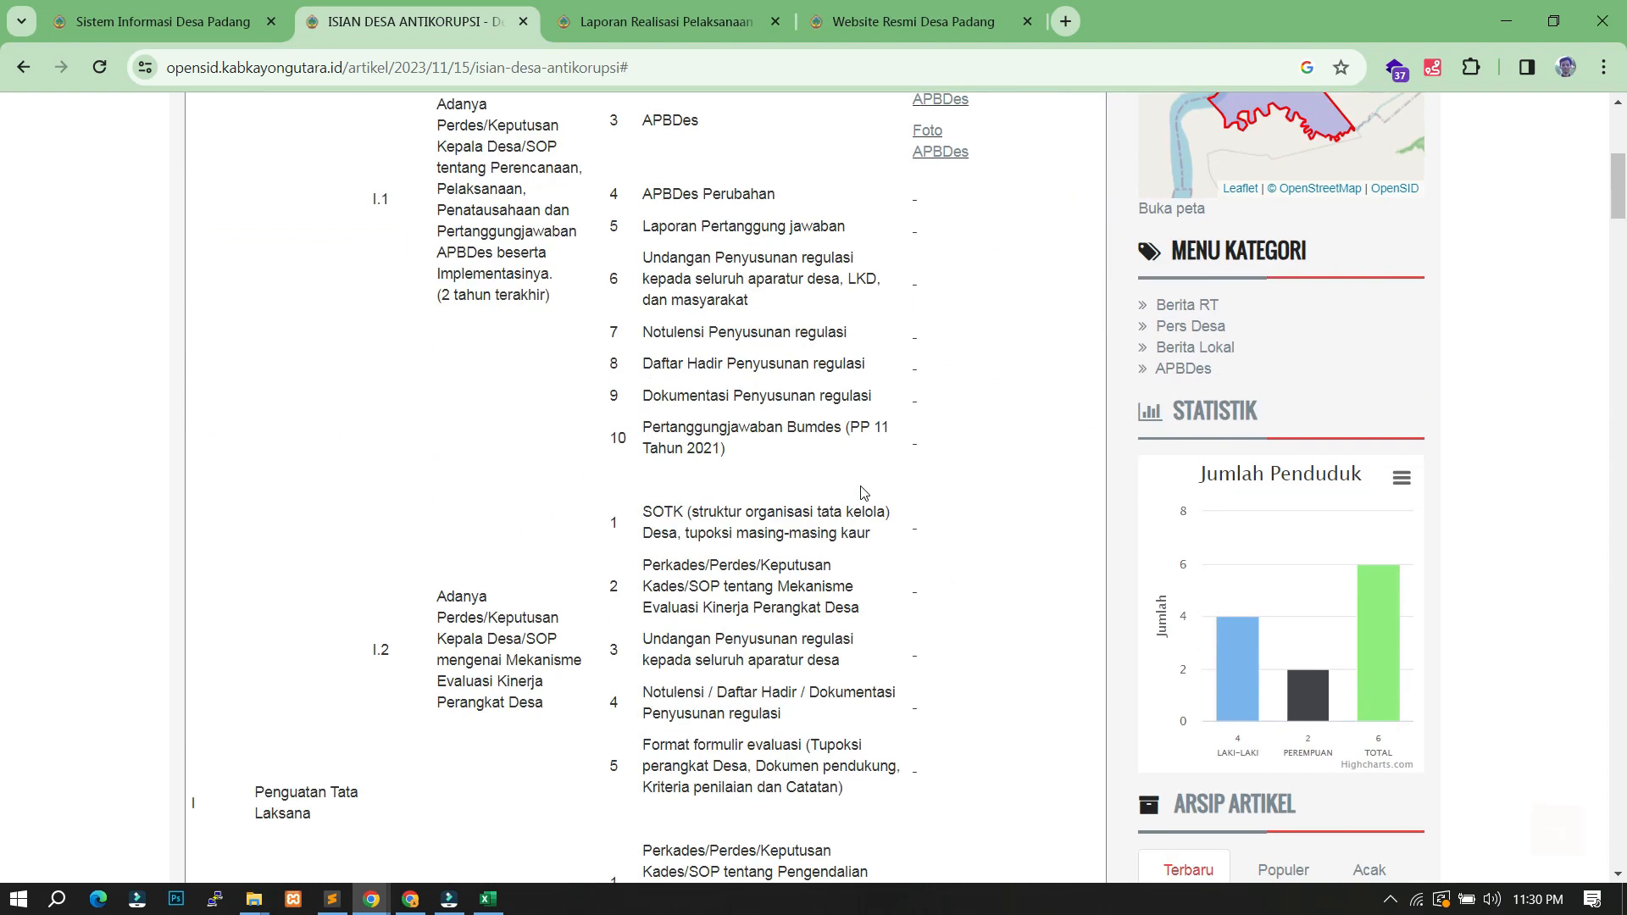